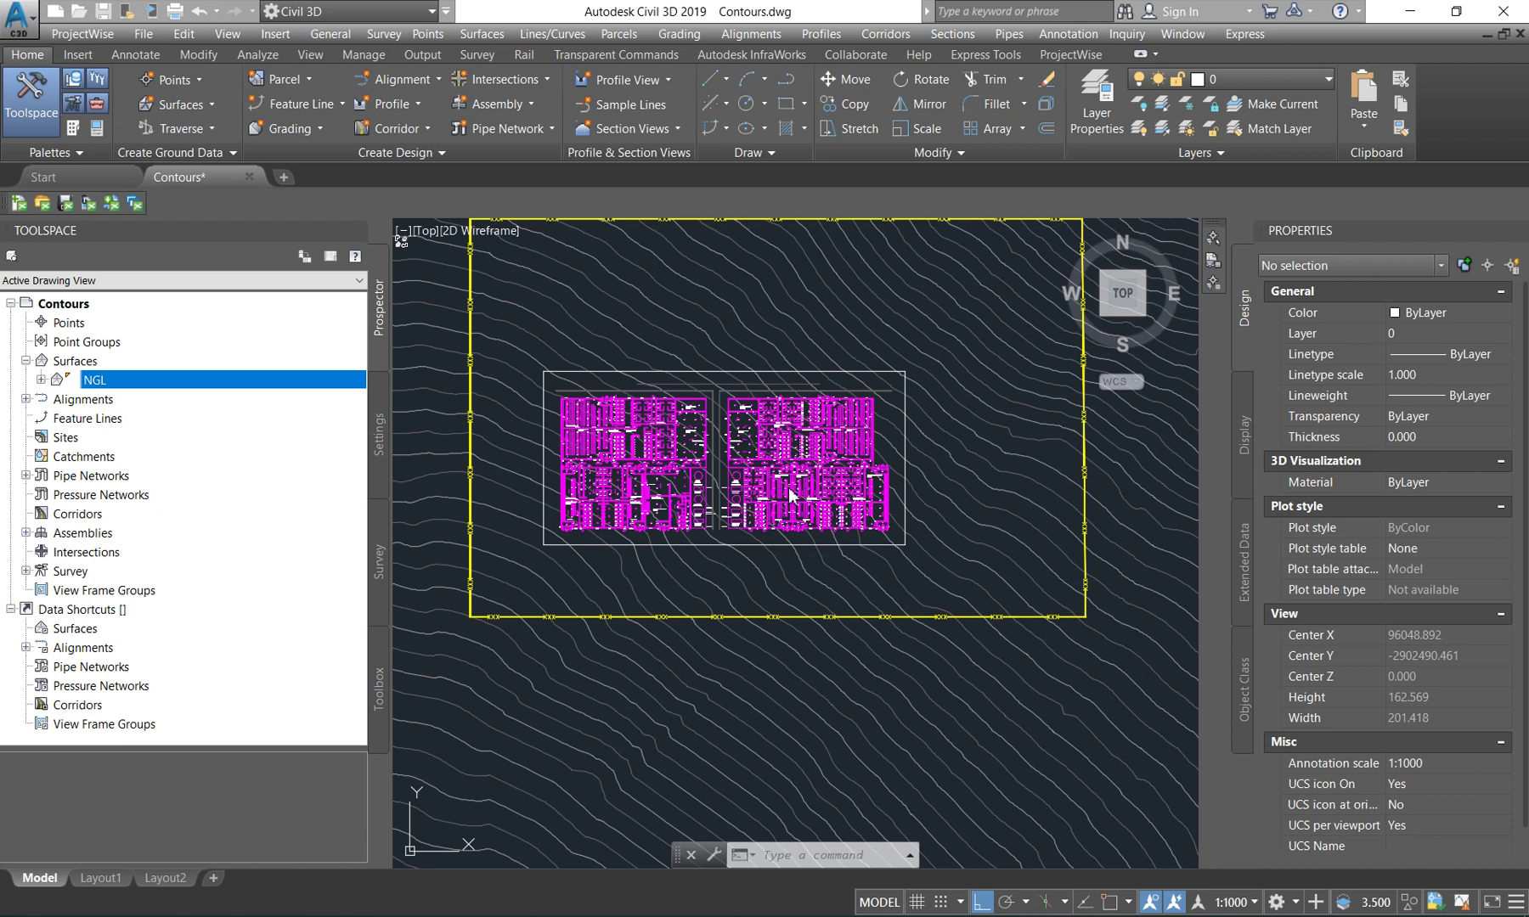
Start the Surface Contour - Multiple labelling tool from the Annotate tab's Add Labels menu.
{"action": "scroll", "coordinate": [583, 601], "scroll_direction": "up", "scroll_amount": 2}
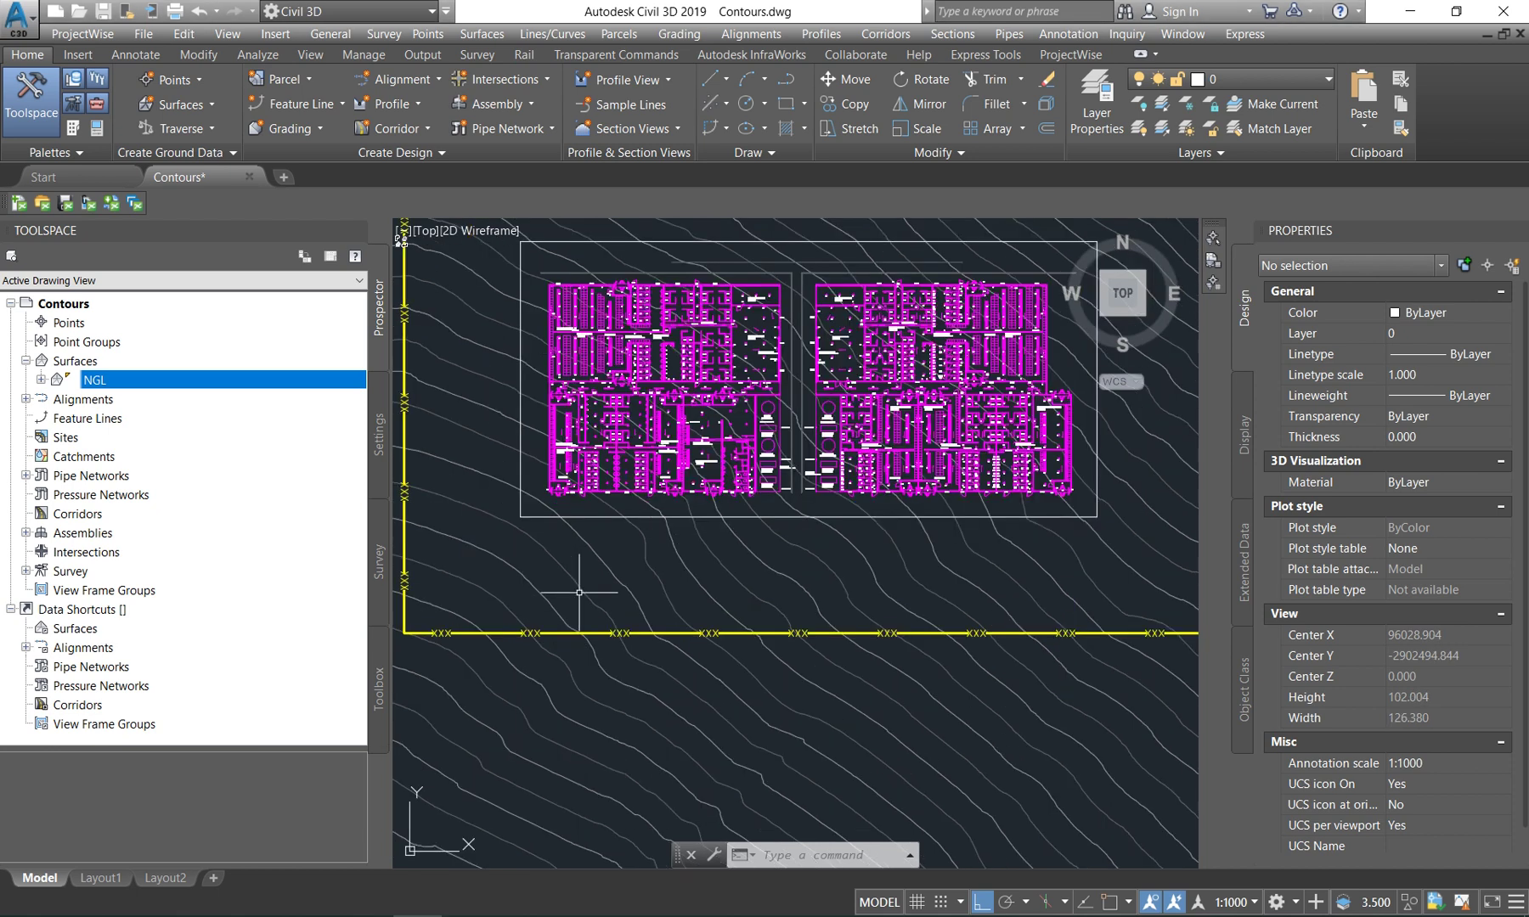
{"action": "scroll", "coordinate": [597, 671], "scroll_direction": "up", "scroll_amount": 1}
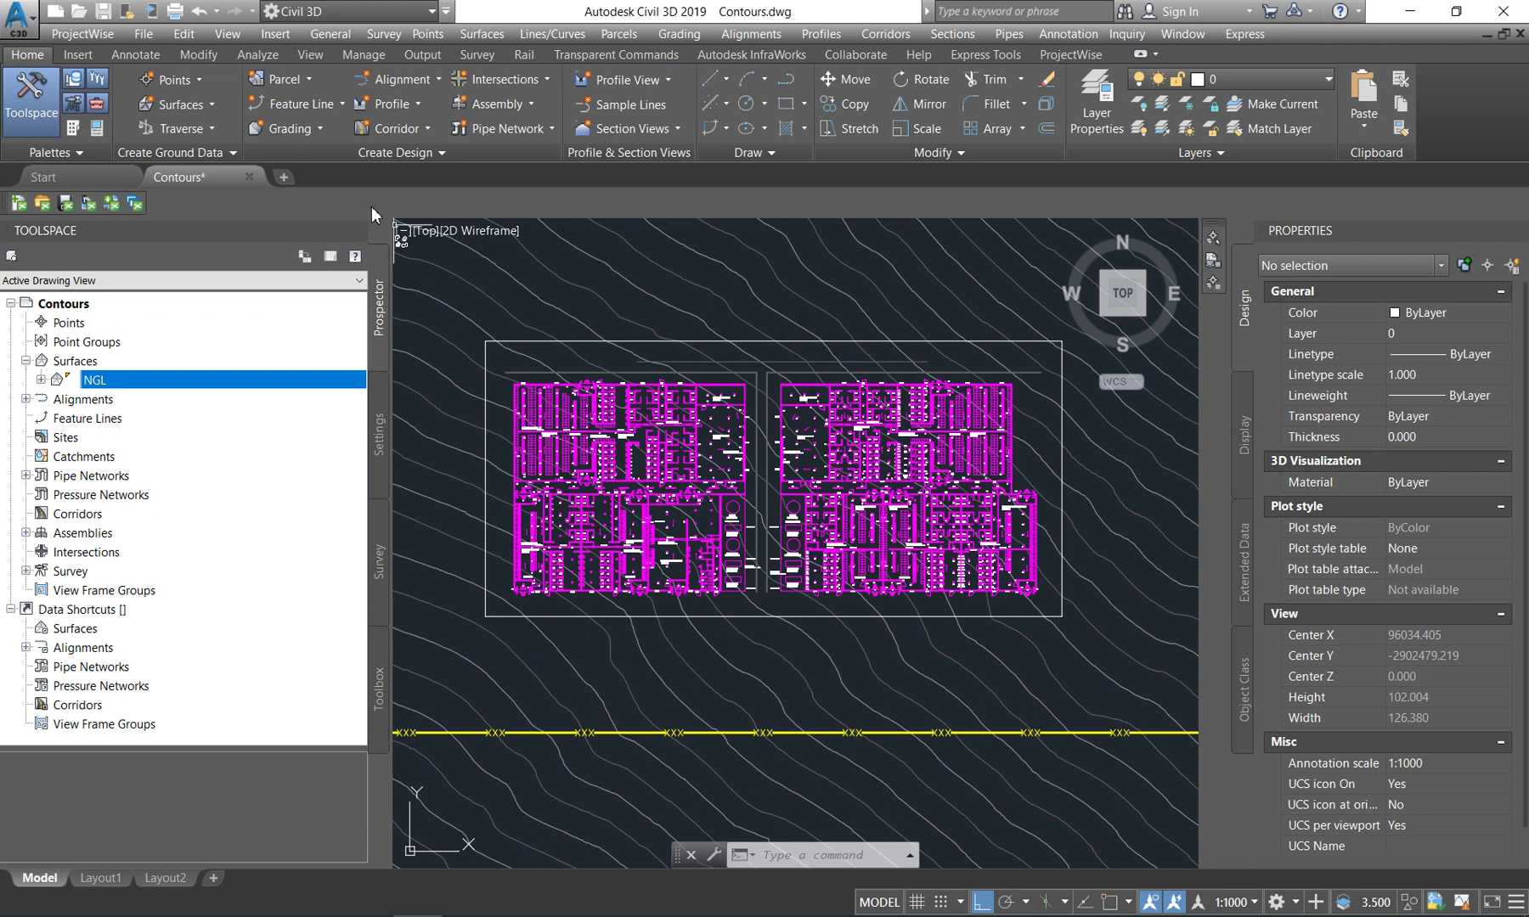
{"action": "left_click", "coordinate": [126, 55]}
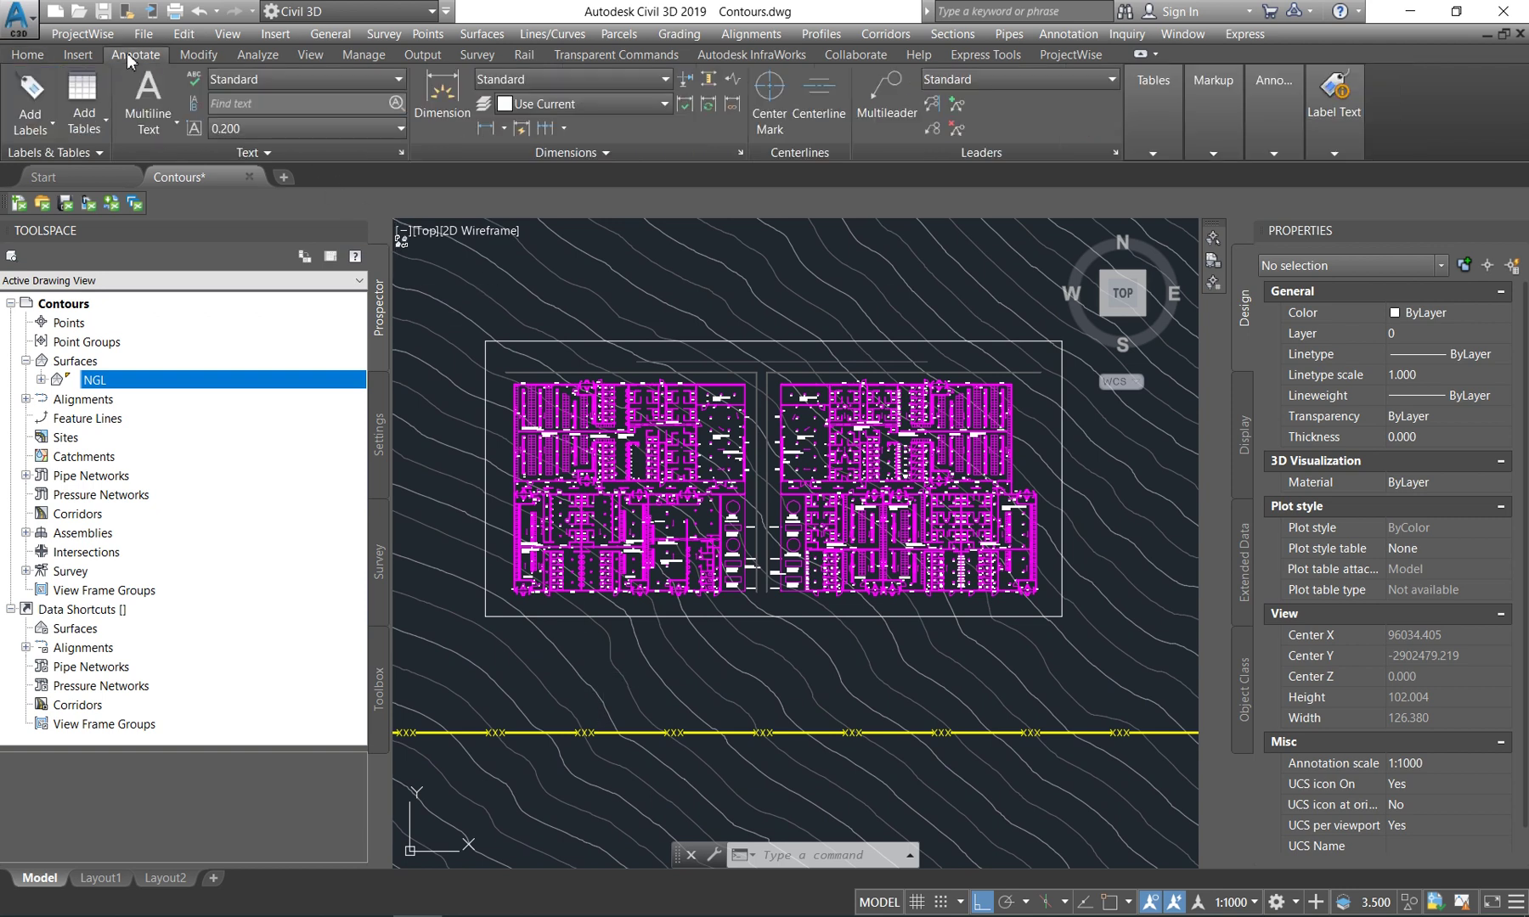
{"action": "left_click", "coordinate": [31, 55]}
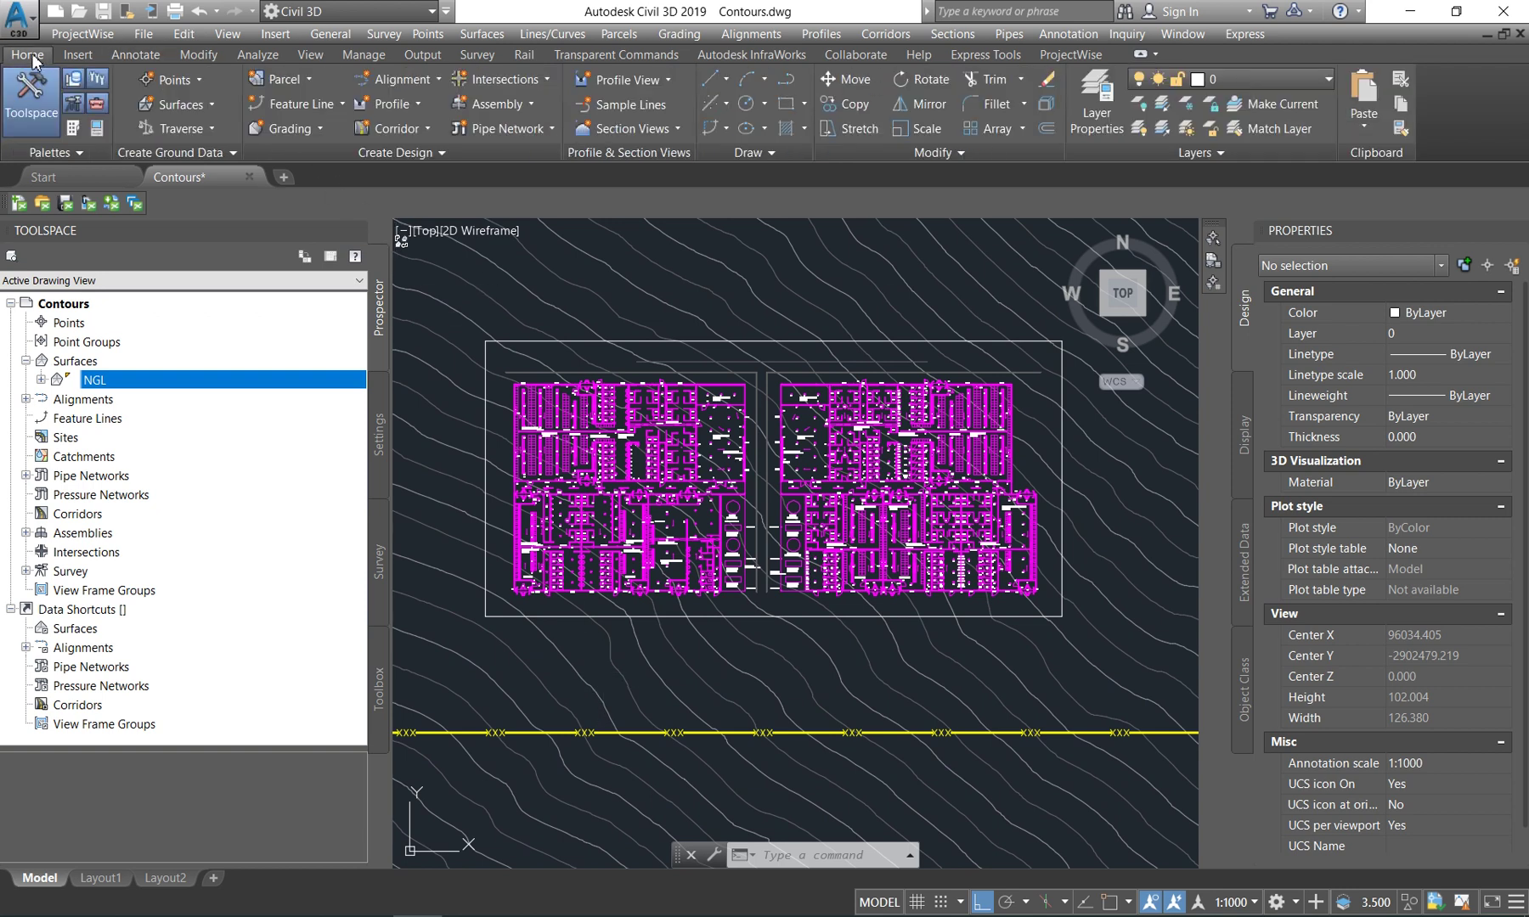
{"action": "left_click", "coordinate": [143, 56]}
{"action": "left_click", "coordinate": [51, 126]}
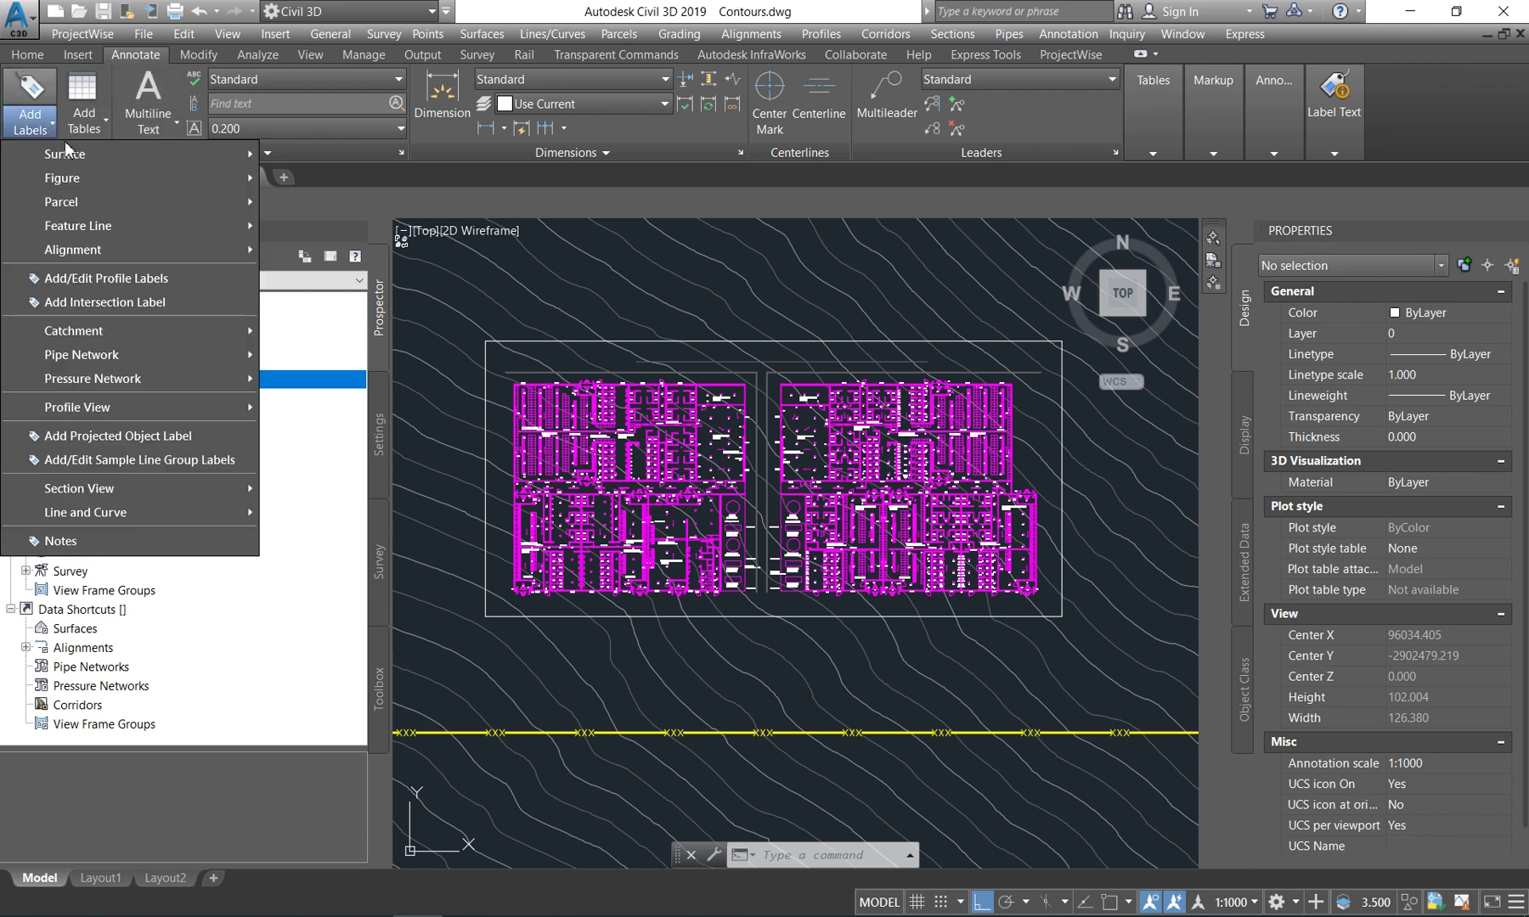
{"action": "mouse_move", "coordinate": [109, 156]}
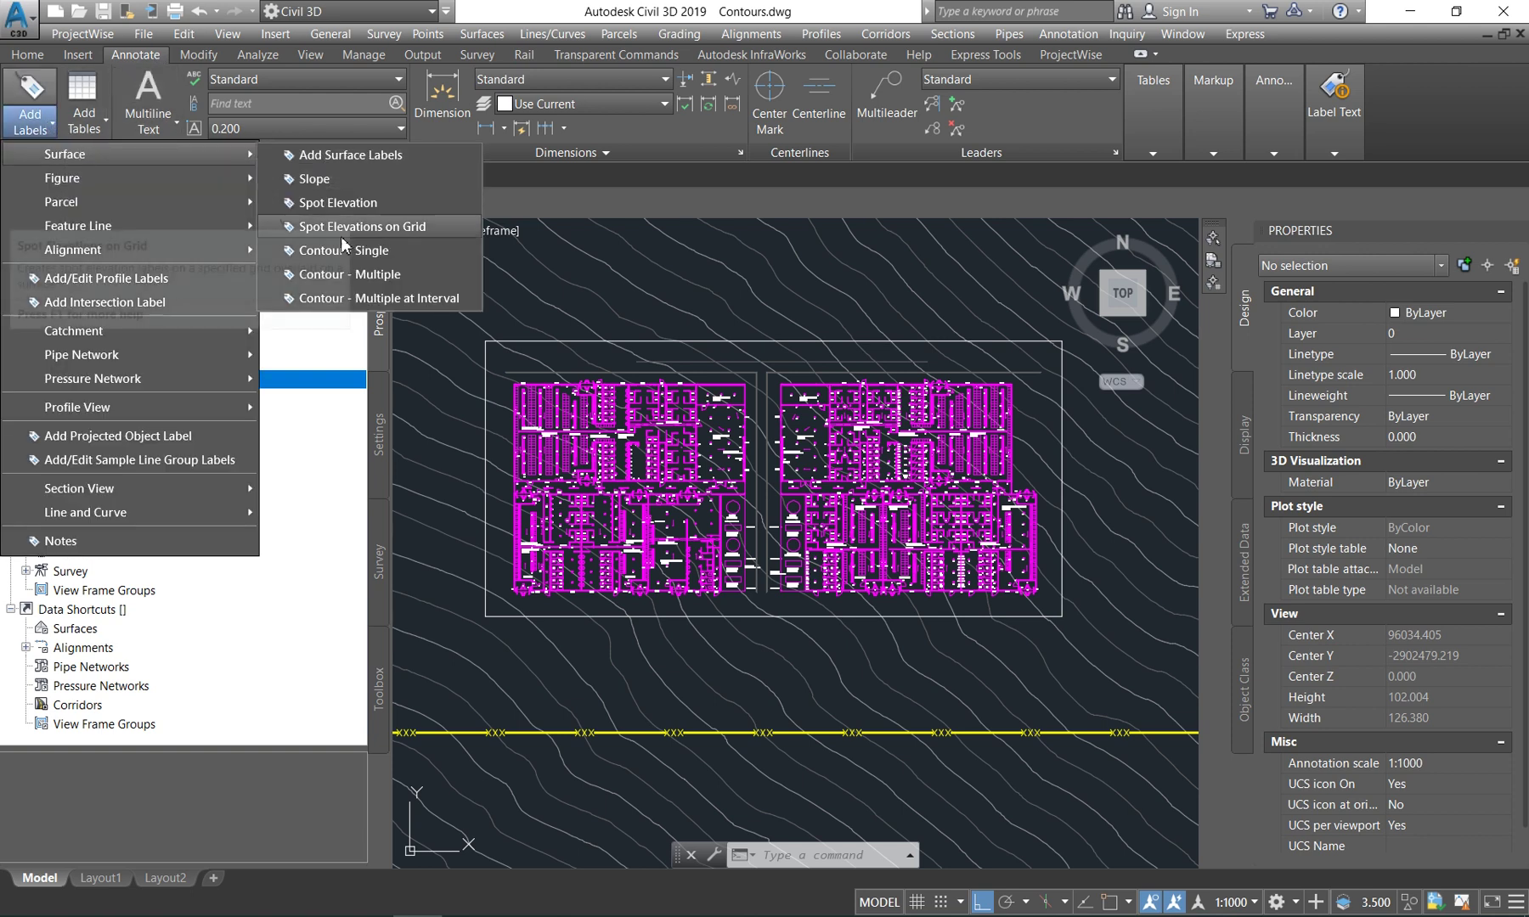
{"action": "left_click", "coordinate": [361, 274]}
Draw a diagonal label line across the site, labelling the NGL contours 1706.0 through 1711.0.
{"action": "scroll", "coordinate": [578, 467], "scroll_direction": "down", "scroll_amount": 5}
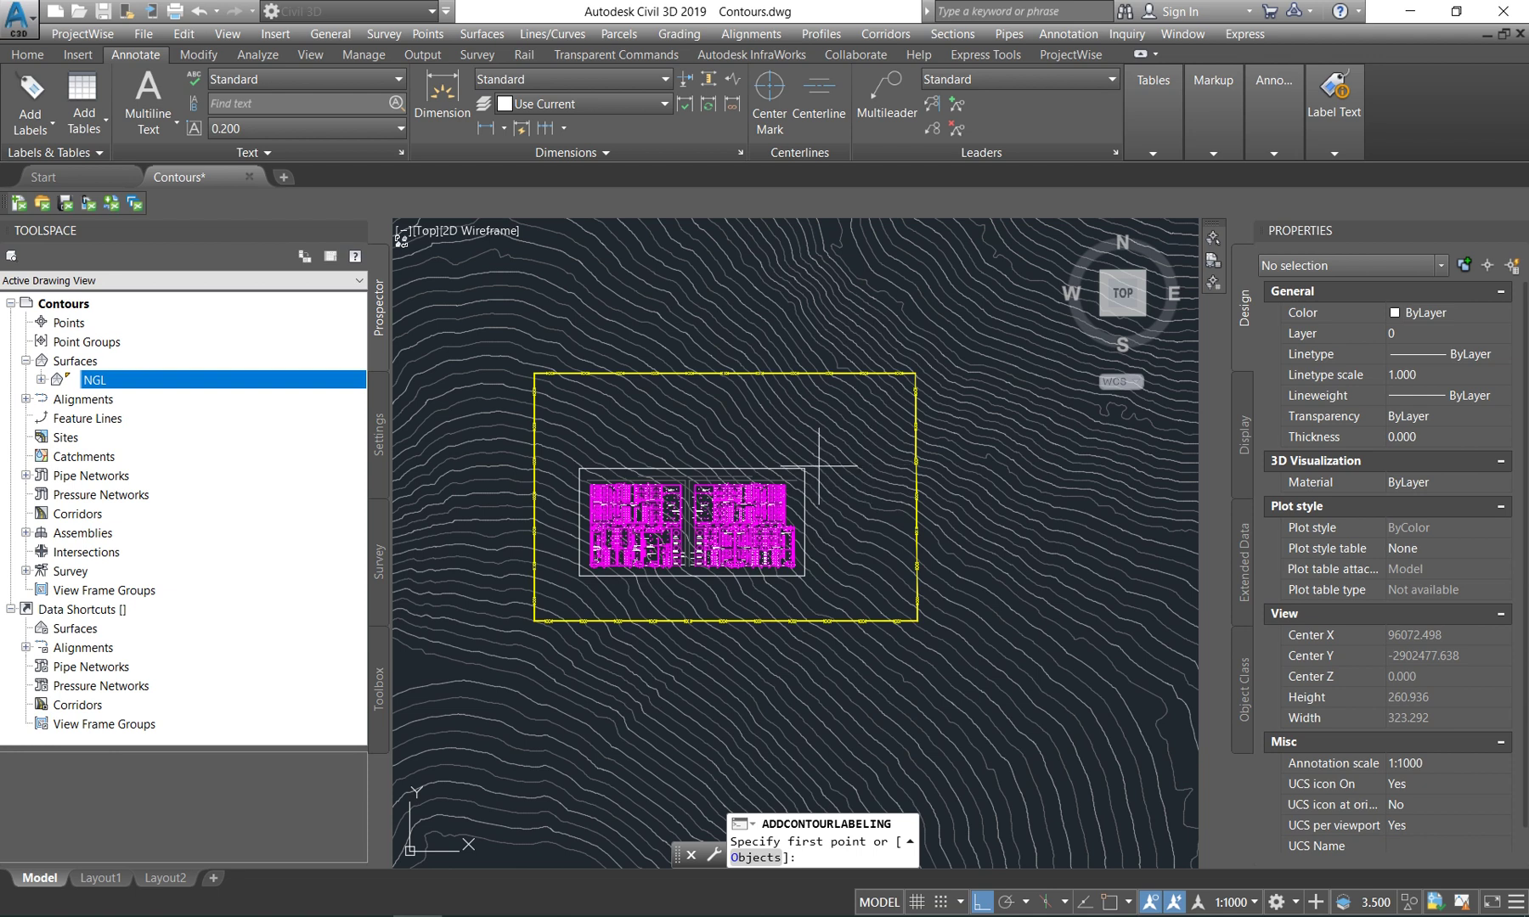
{"action": "left_click", "coordinate": [800, 460]}
{"action": "scroll", "coordinate": [514, 594], "scroll_direction": "up", "scroll_amount": 1}
{"action": "scroll", "coordinate": [514, 594], "scroll_direction": "up", "scroll_amount": 2}
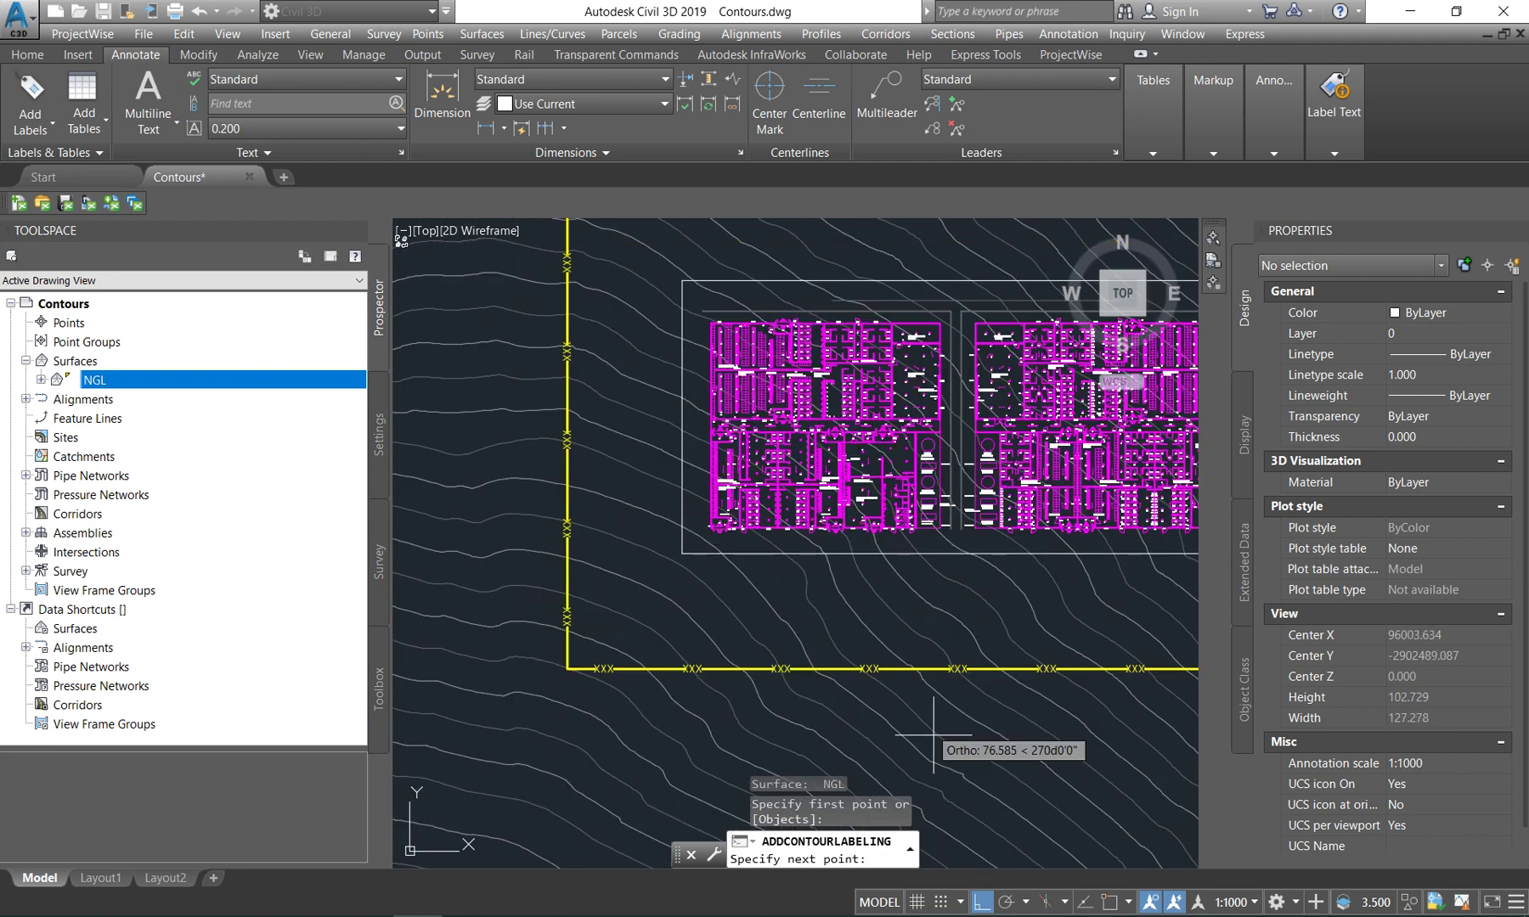
{"action": "left_click", "coordinate": [981, 902]}
{"action": "left_click", "coordinate": [586, 676]}
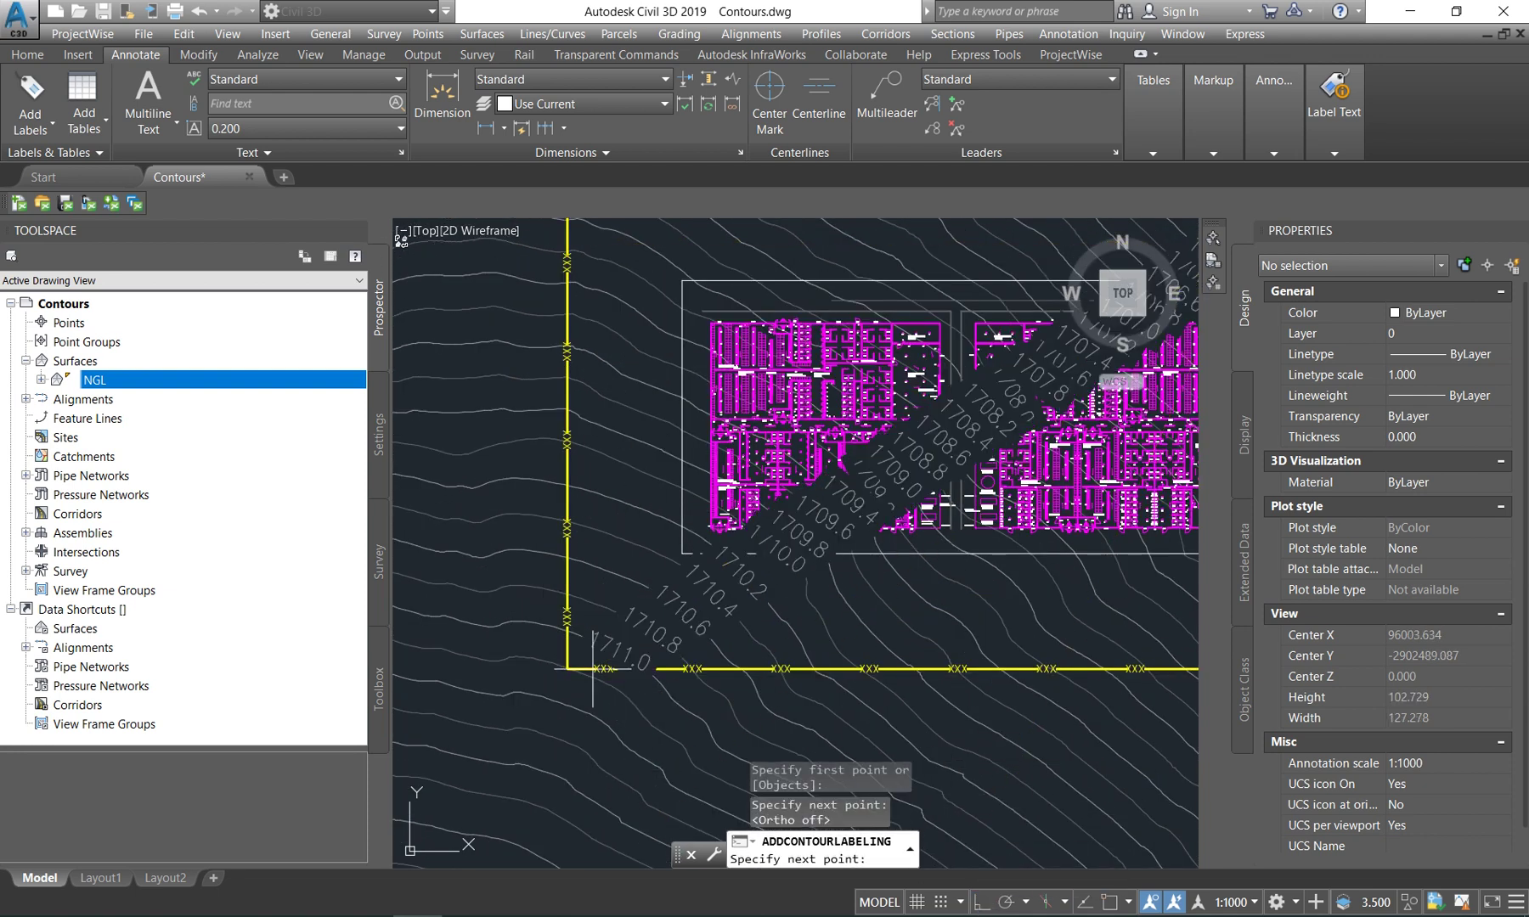
{"action": "key", "text": "Escape"}
{"action": "scroll", "coordinate": [510, 690], "scroll_direction": "down", "scroll_amount": 2}
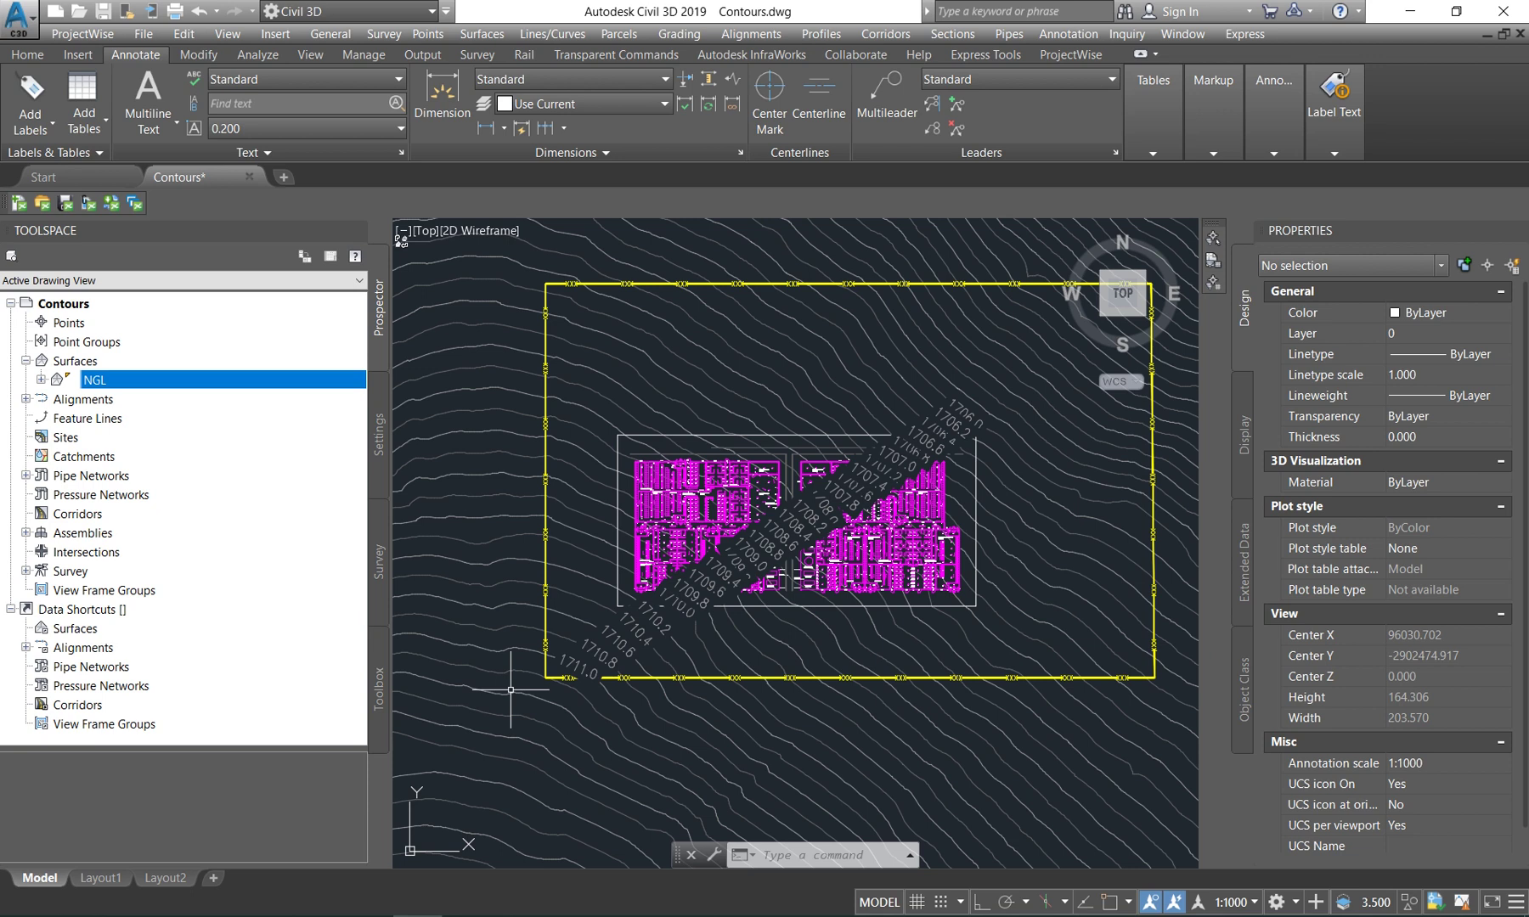
{"action": "scroll", "coordinate": [728, 566], "scroll_direction": "up", "scroll_amount": 4}
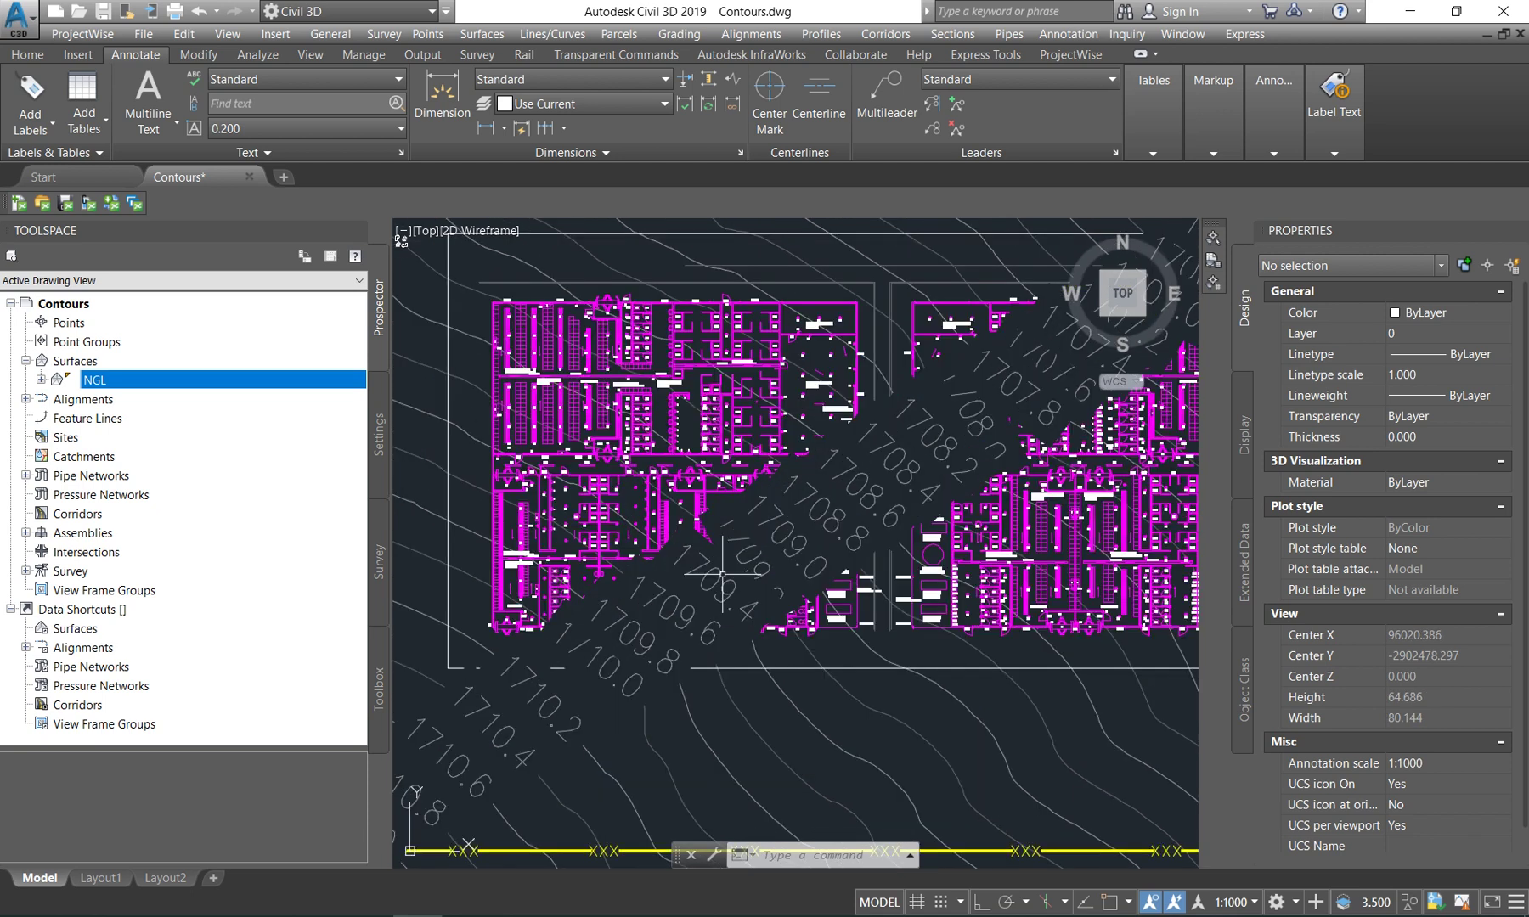
{"action": "scroll", "coordinate": [602, 696], "scroll_direction": "down", "scroll_amount": 2}
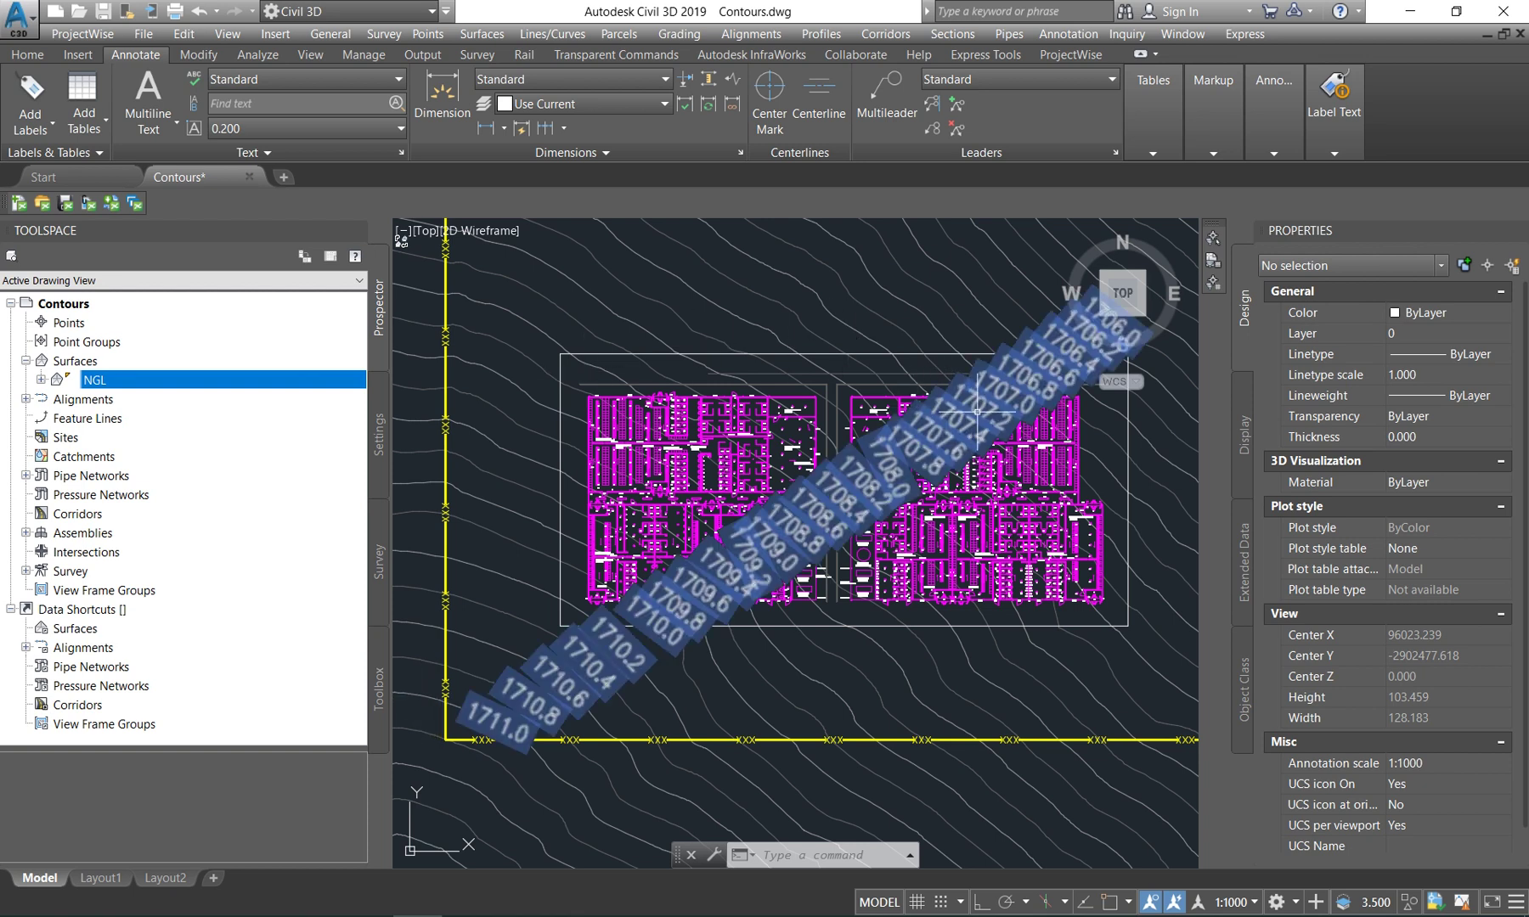
{"action": "scroll", "coordinate": [553, 716], "scroll_direction": "up", "scroll_amount": 2}
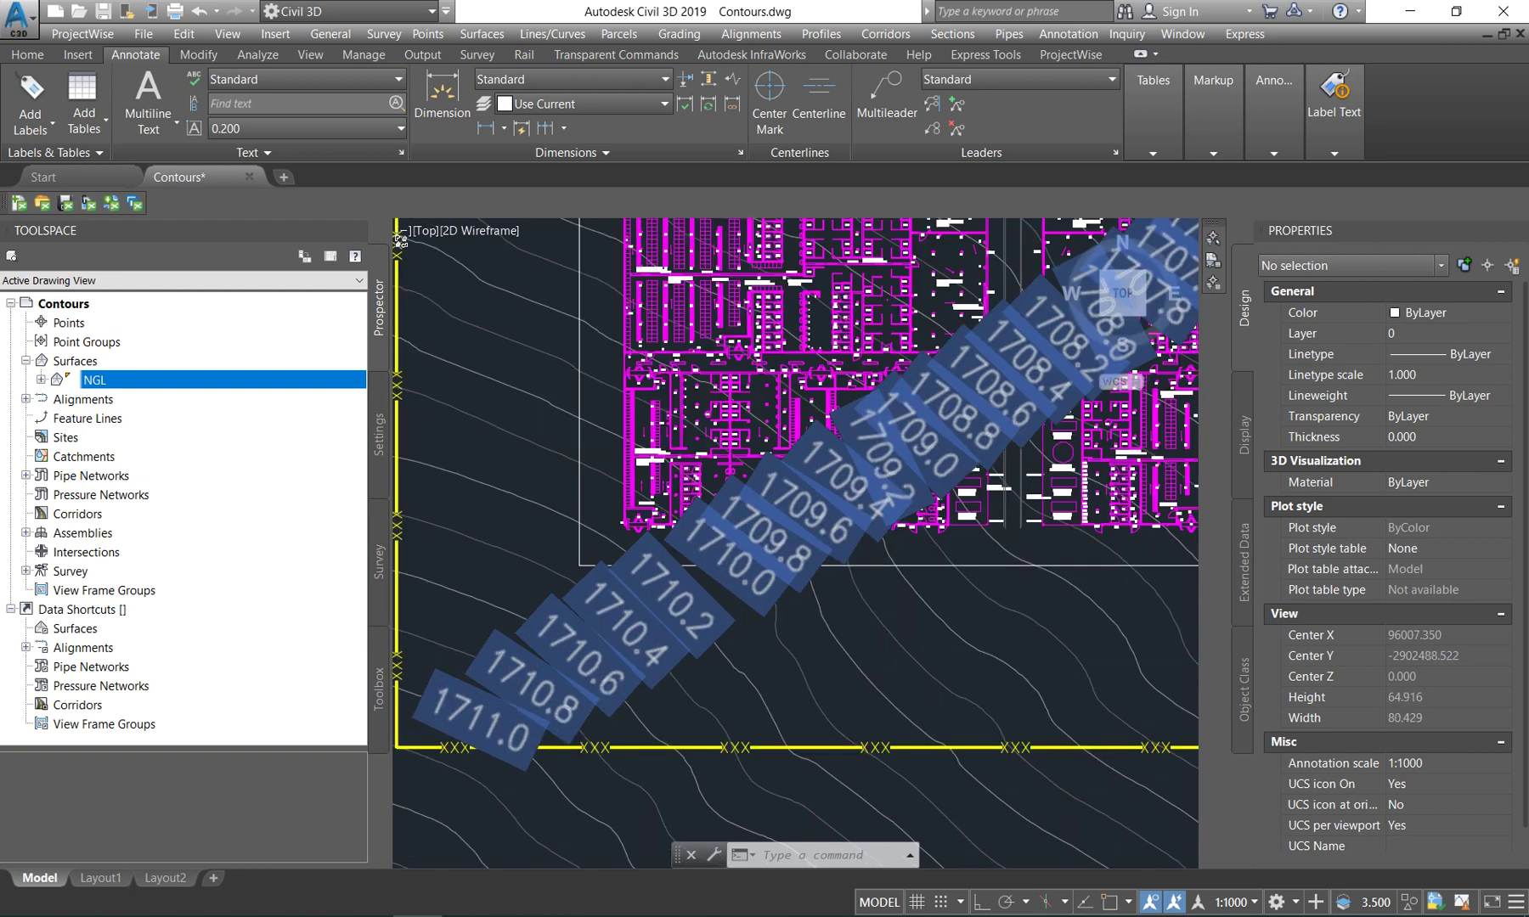
{"action": "scroll", "coordinate": [863, 510], "scroll_direction": "down", "scroll_amount": 8}
{"action": "scroll", "coordinate": [863, 510], "scroll_direction": "up", "scroll_amount": 4}
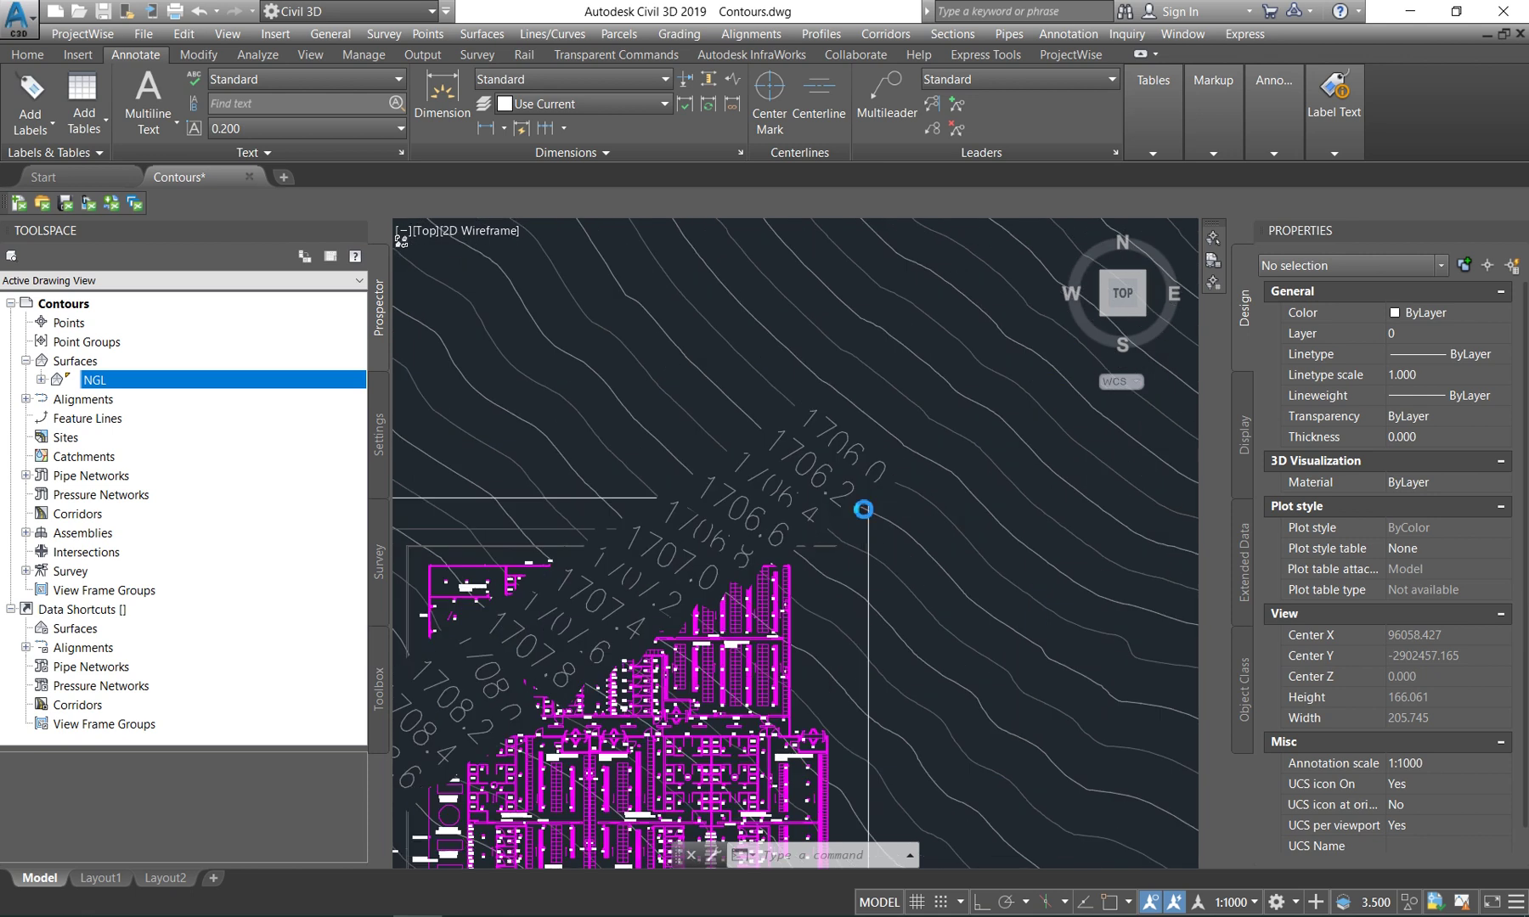
{"action": "scroll", "coordinate": [758, 620], "scroll_direction": "up", "scroll_amount": 3}
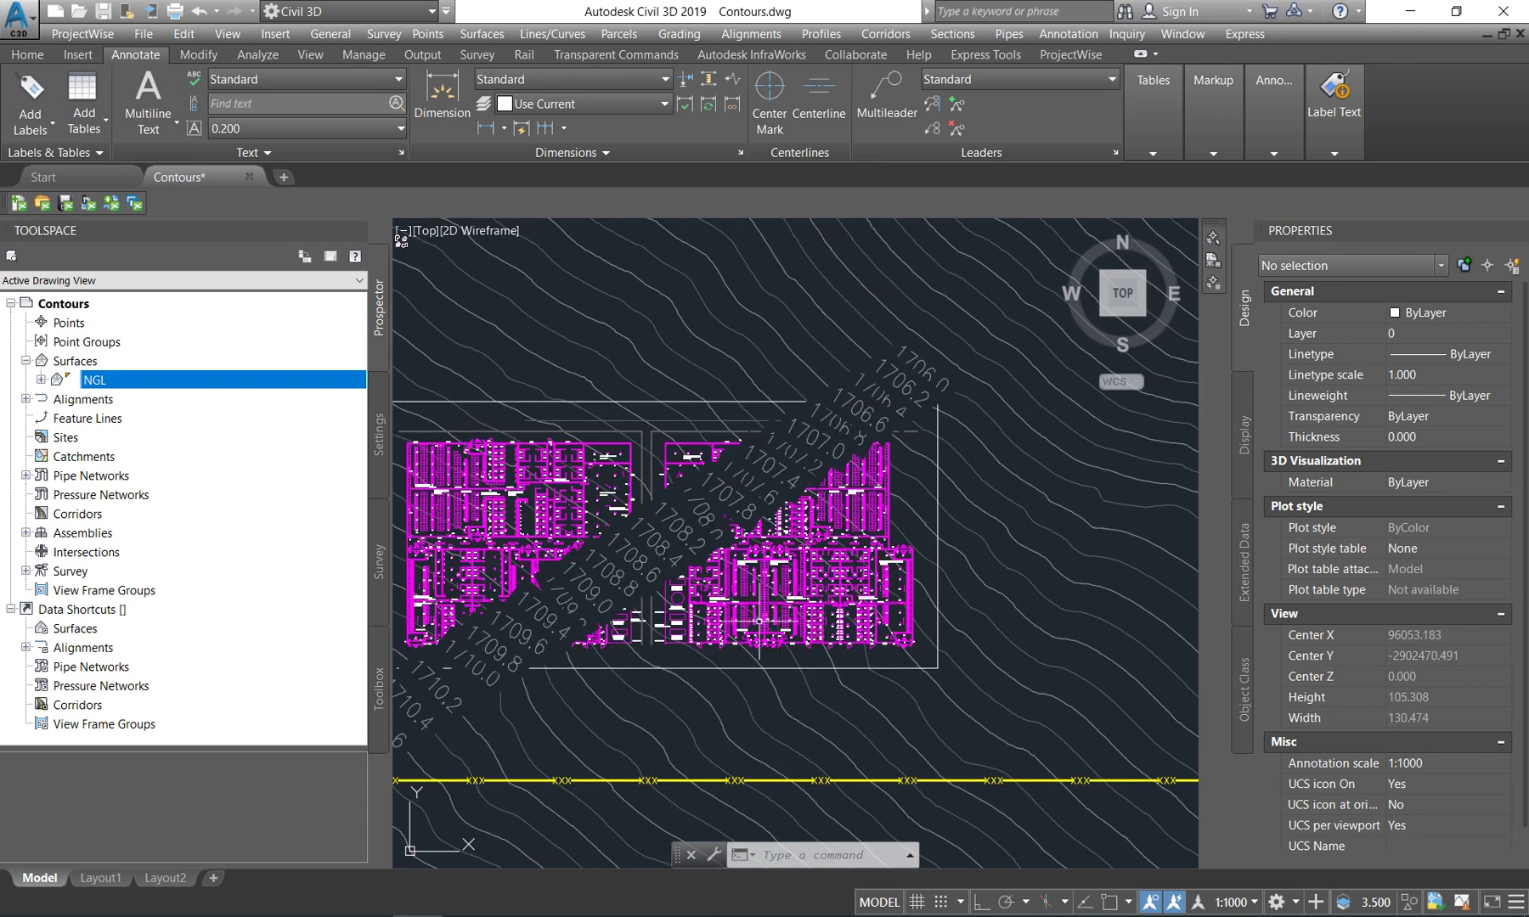
{"action": "scroll", "coordinate": [759, 620], "scroll_direction": "down", "scroll_amount": 2}
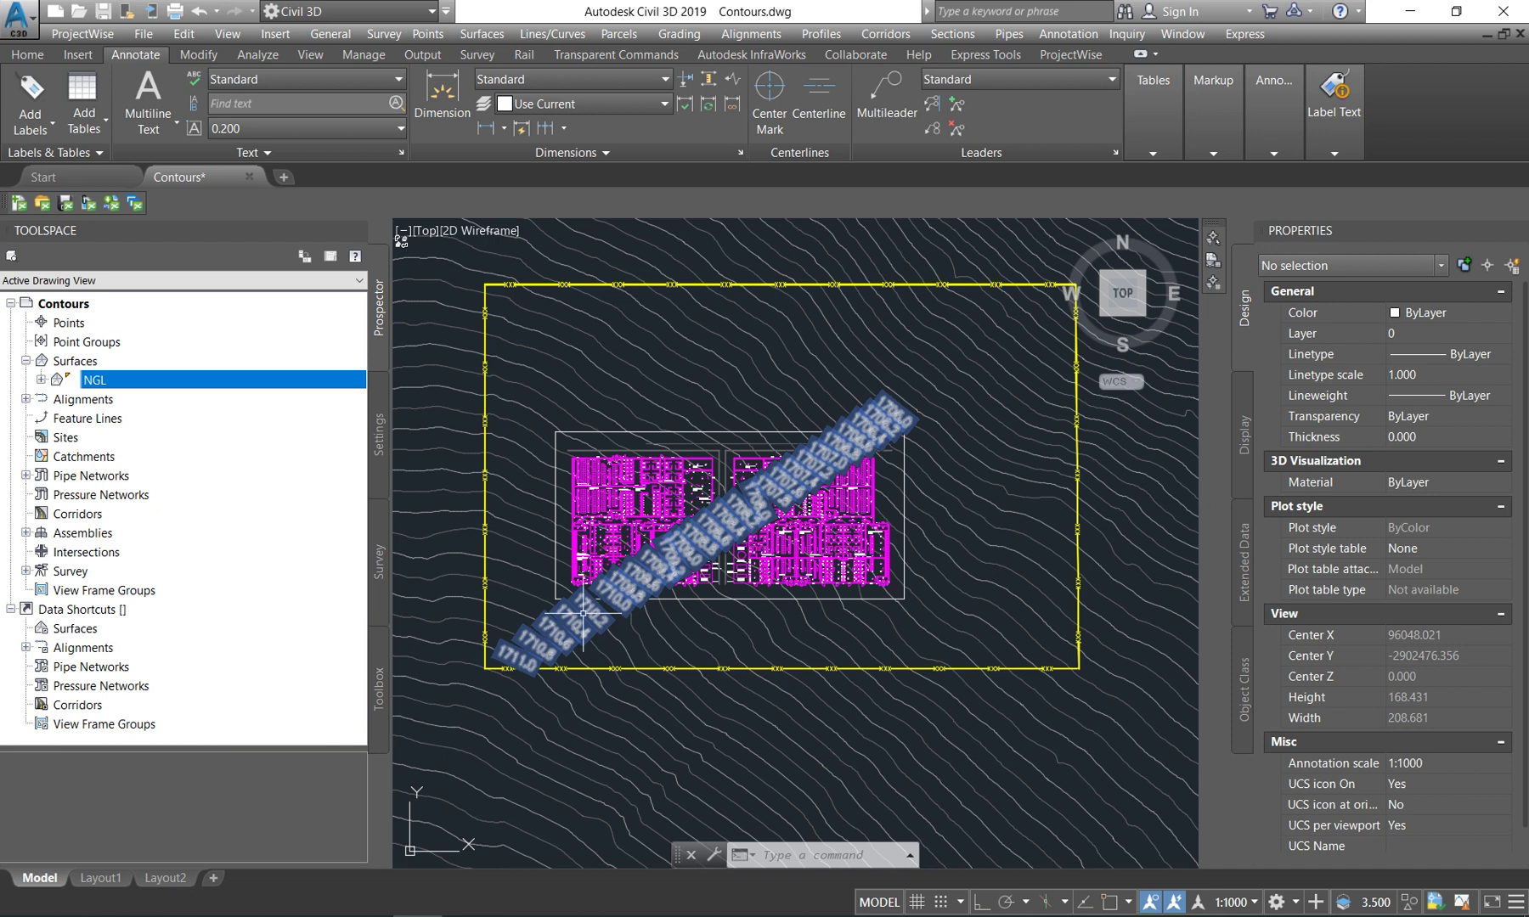
{"action": "mouse_move", "coordinate": [612, 510]}
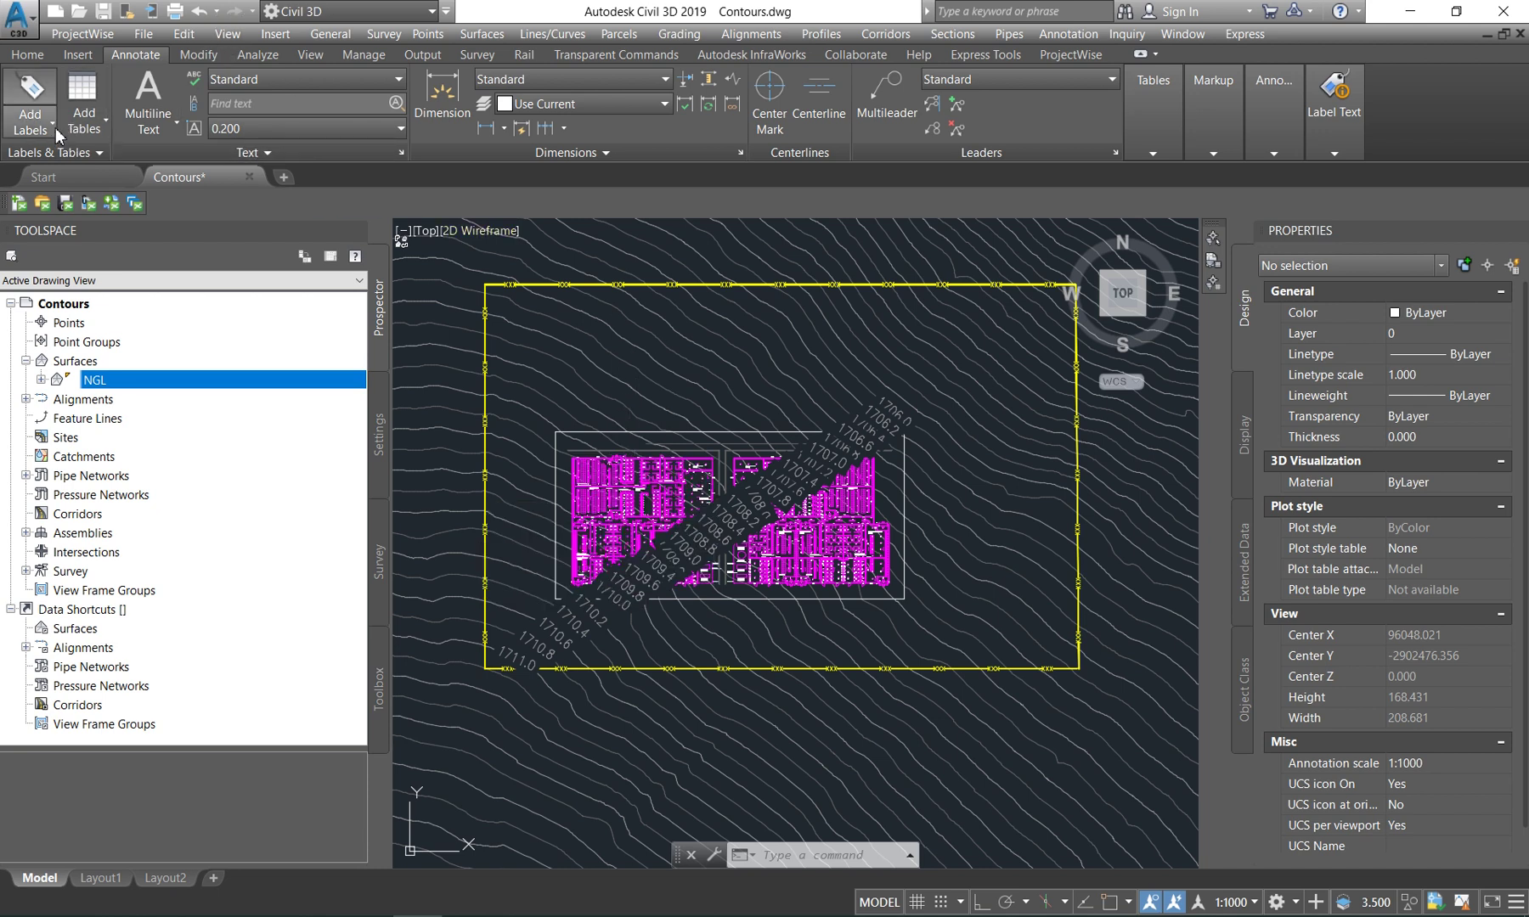
{"action": "left_click", "coordinate": [30, 54]}
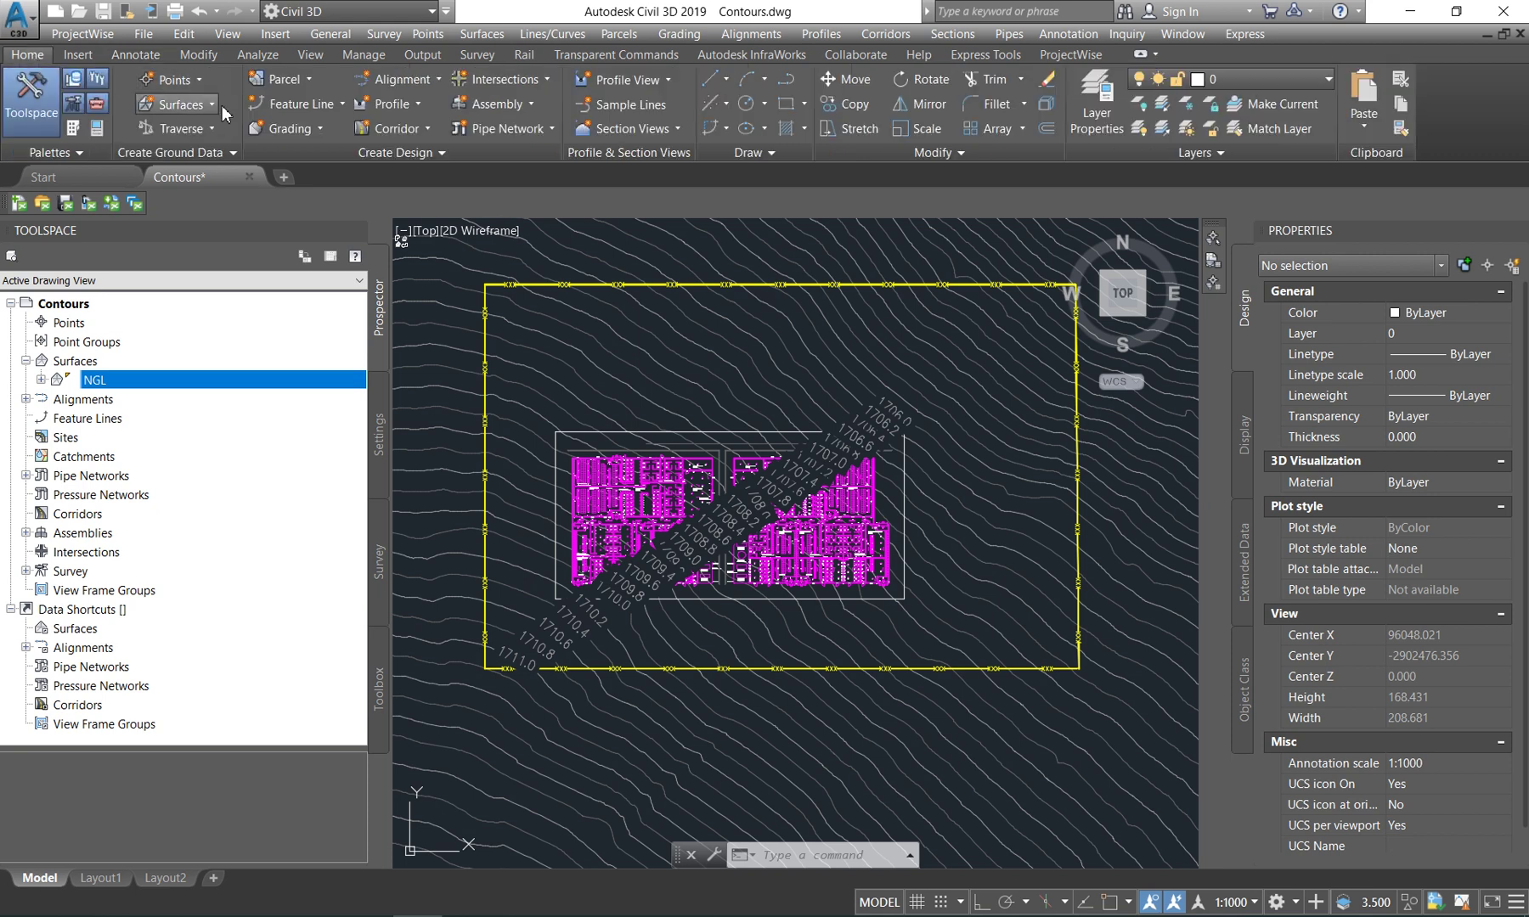
Pick the rectangular platform outline for Create Feature Lines from Objects.
{"action": "left_click", "coordinate": [330, 109]}
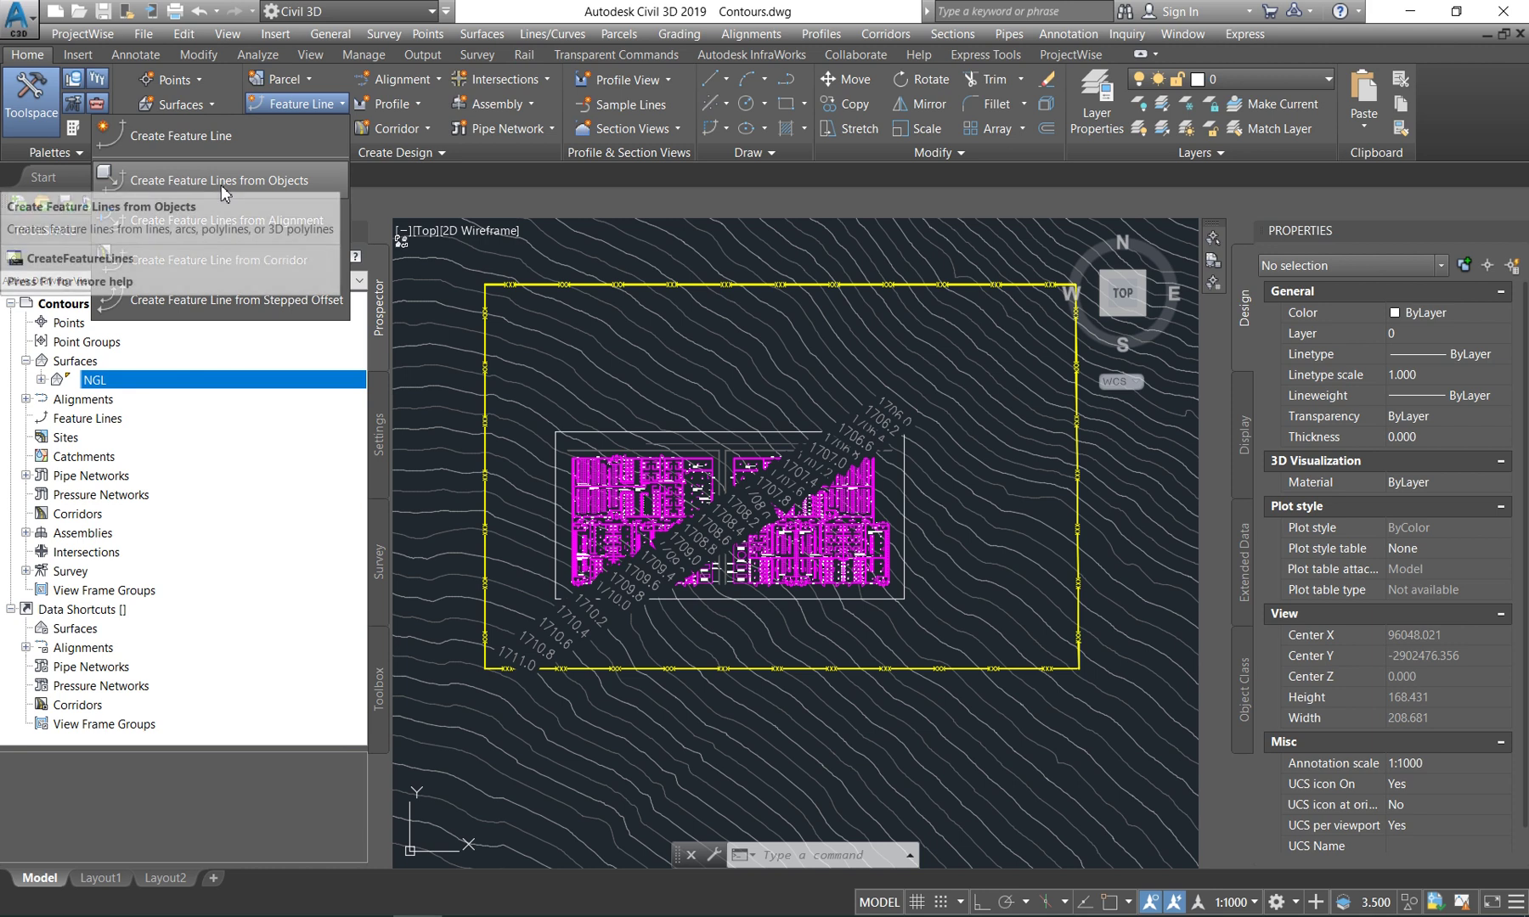
{"action": "left_click", "coordinate": [273, 181]}
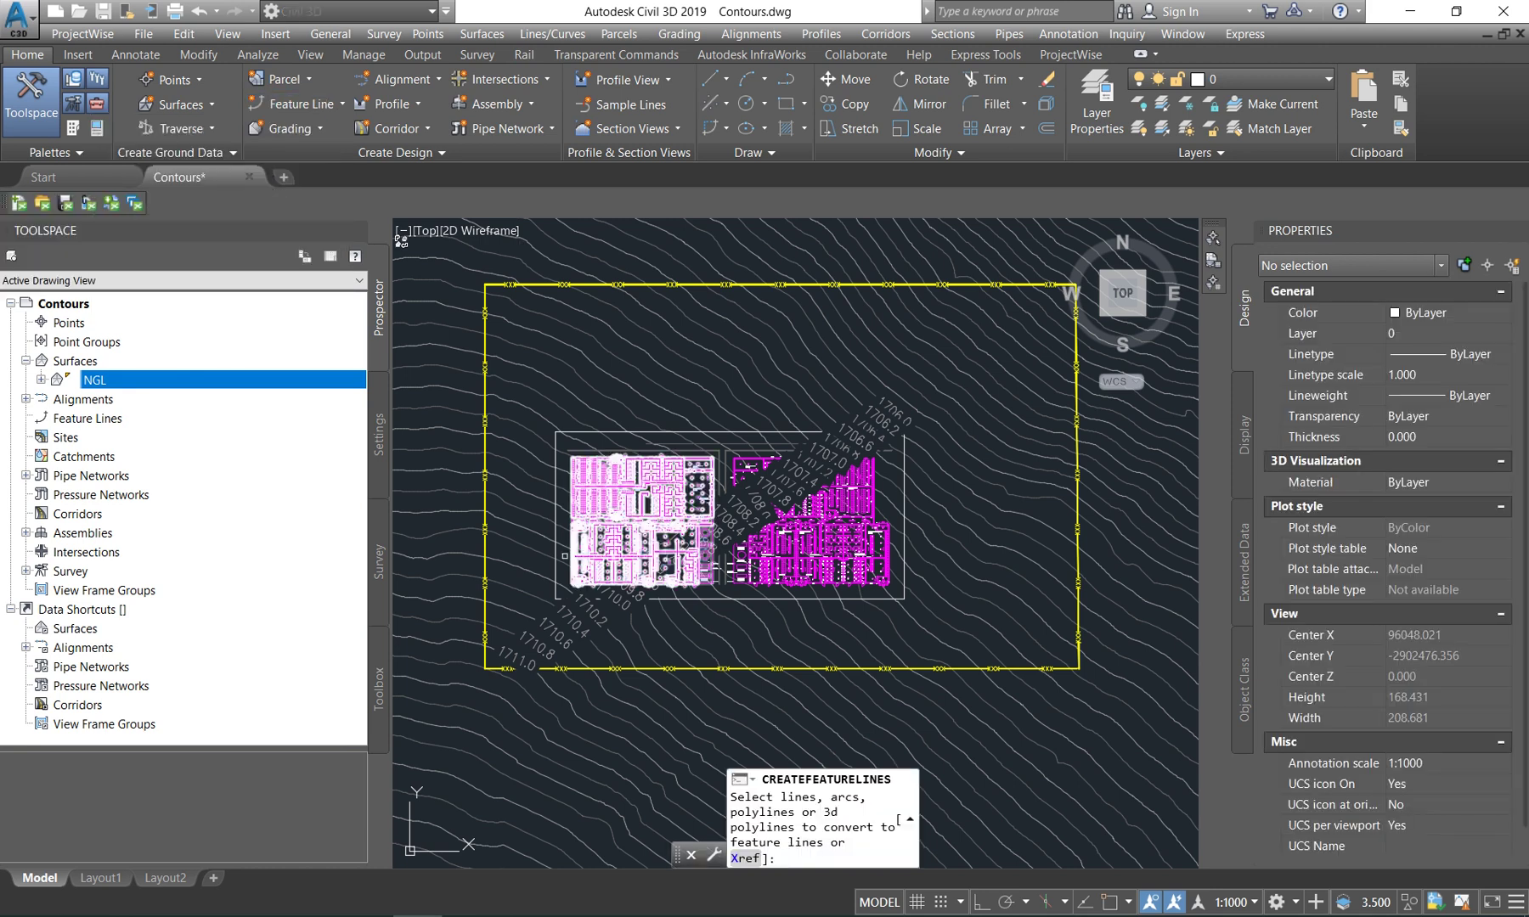
{"action": "scroll", "coordinate": [562, 554], "scroll_direction": "up", "scroll_amount": 4}
{"action": "left_click", "coordinate": [542, 499]}
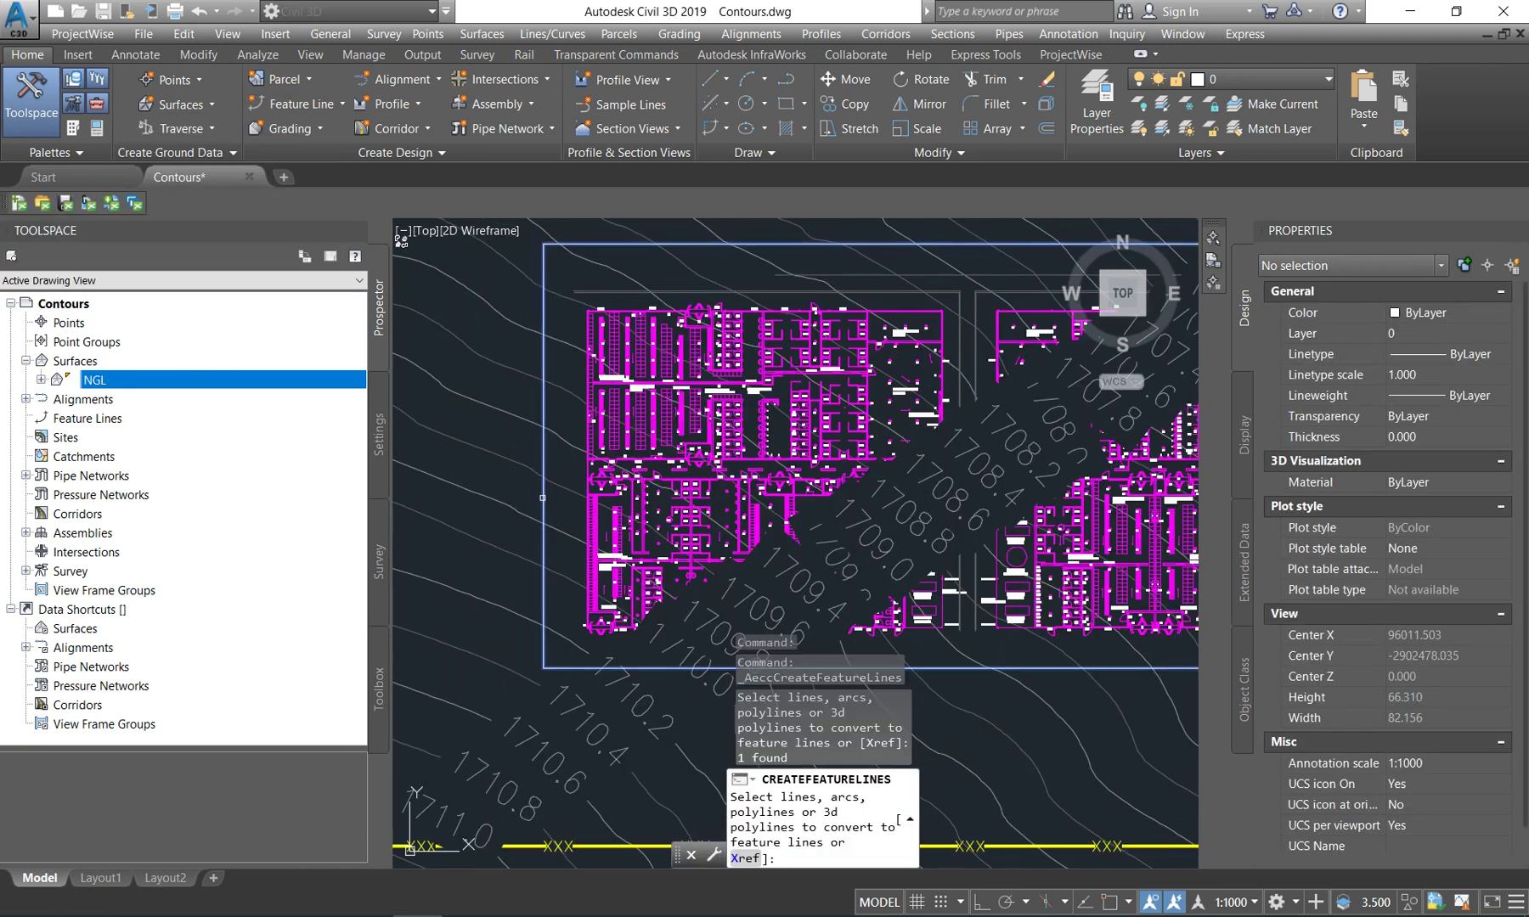
{"action": "key", "text": "Return"}
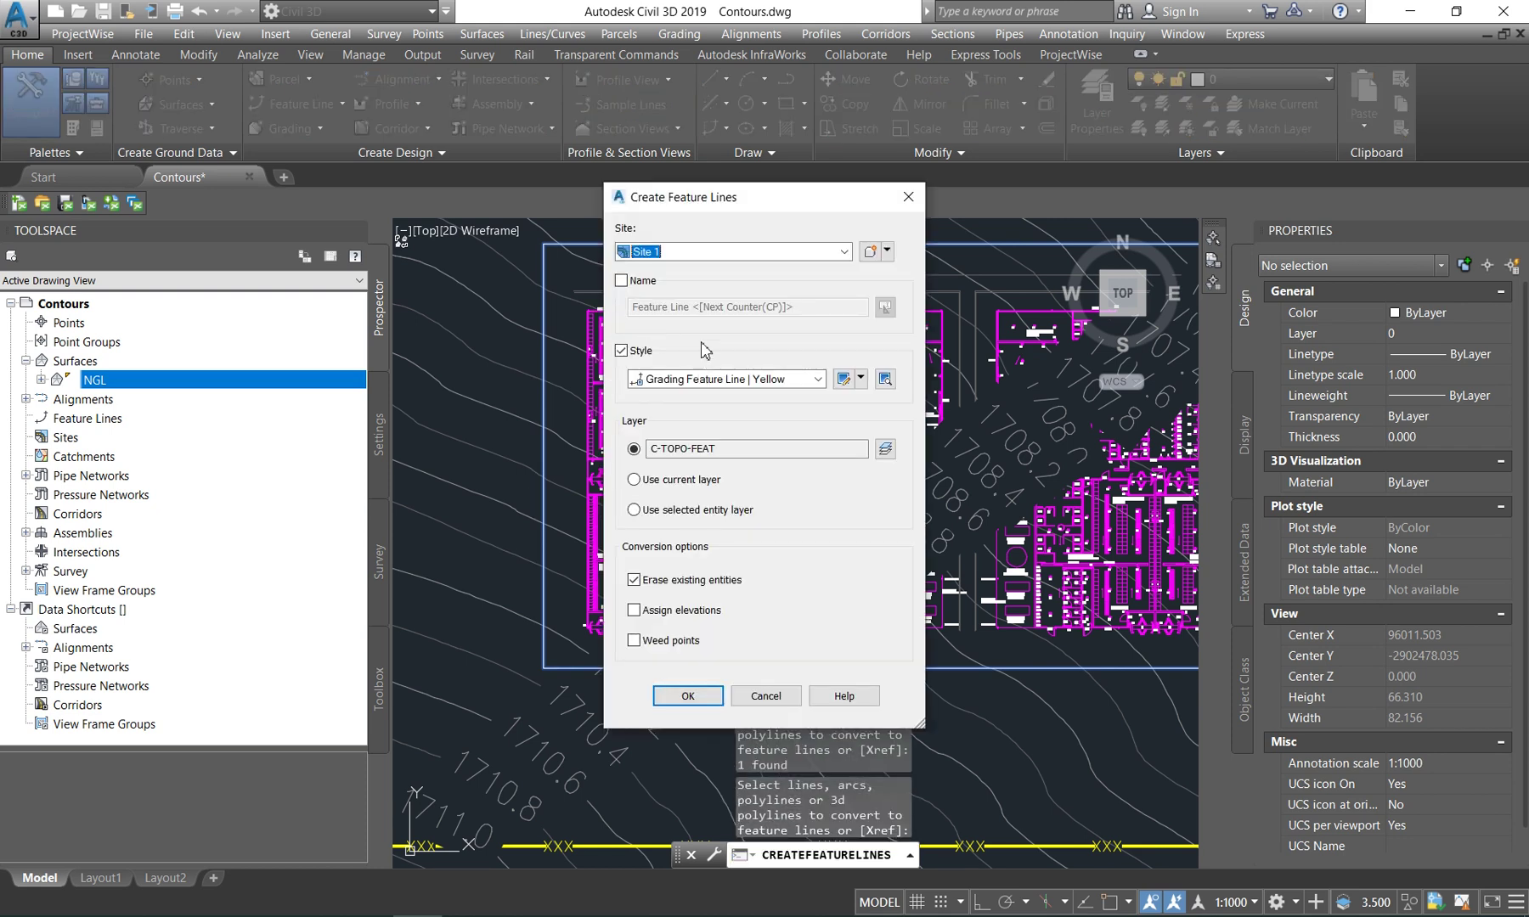
Keep Site 1 and the Grading Feature Line | Yellow style, and turn on Assign elevations.
{"action": "left_click", "coordinate": [679, 253]}
{"action": "left_click", "coordinate": [679, 255]}
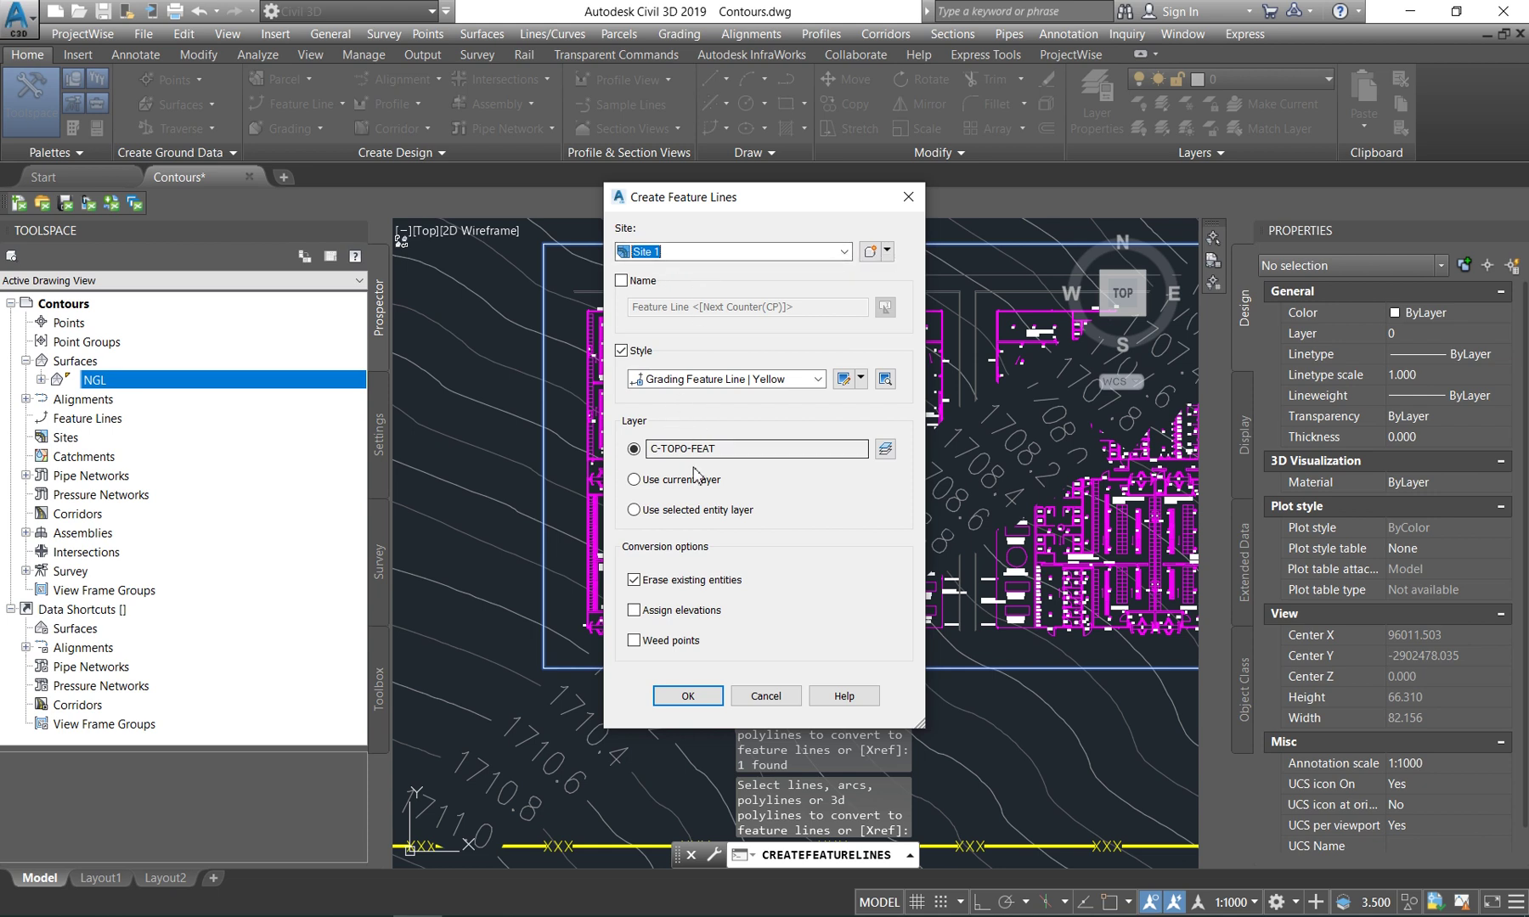
{"action": "left_click", "coordinate": [673, 380]}
{"action": "left_click", "coordinate": [673, 380]}
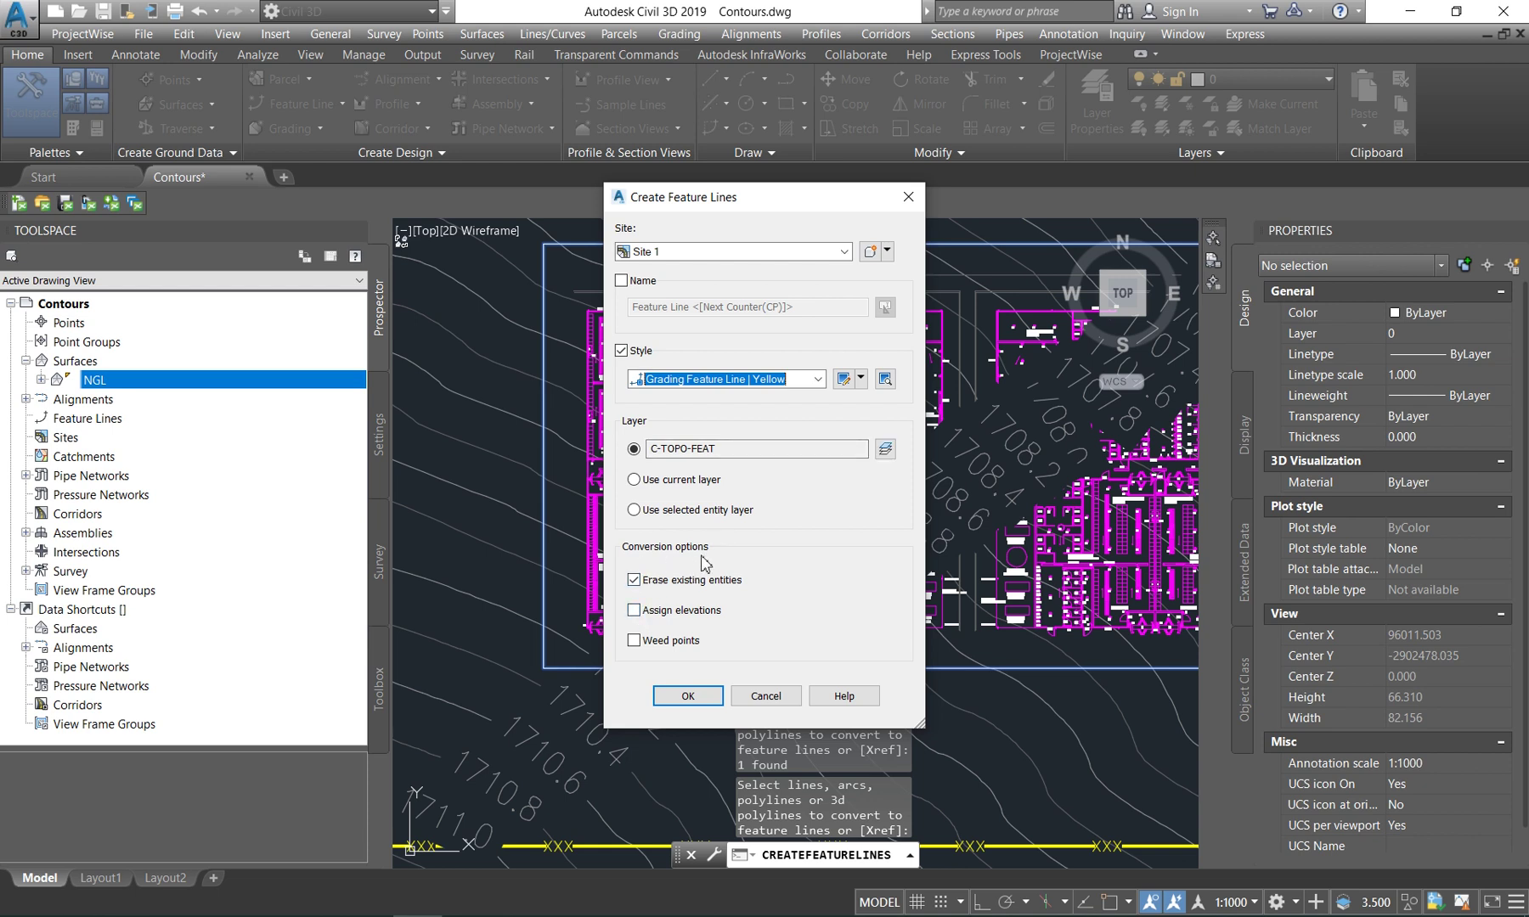
{"action": "left_click", "coordinate": [634, 610]}
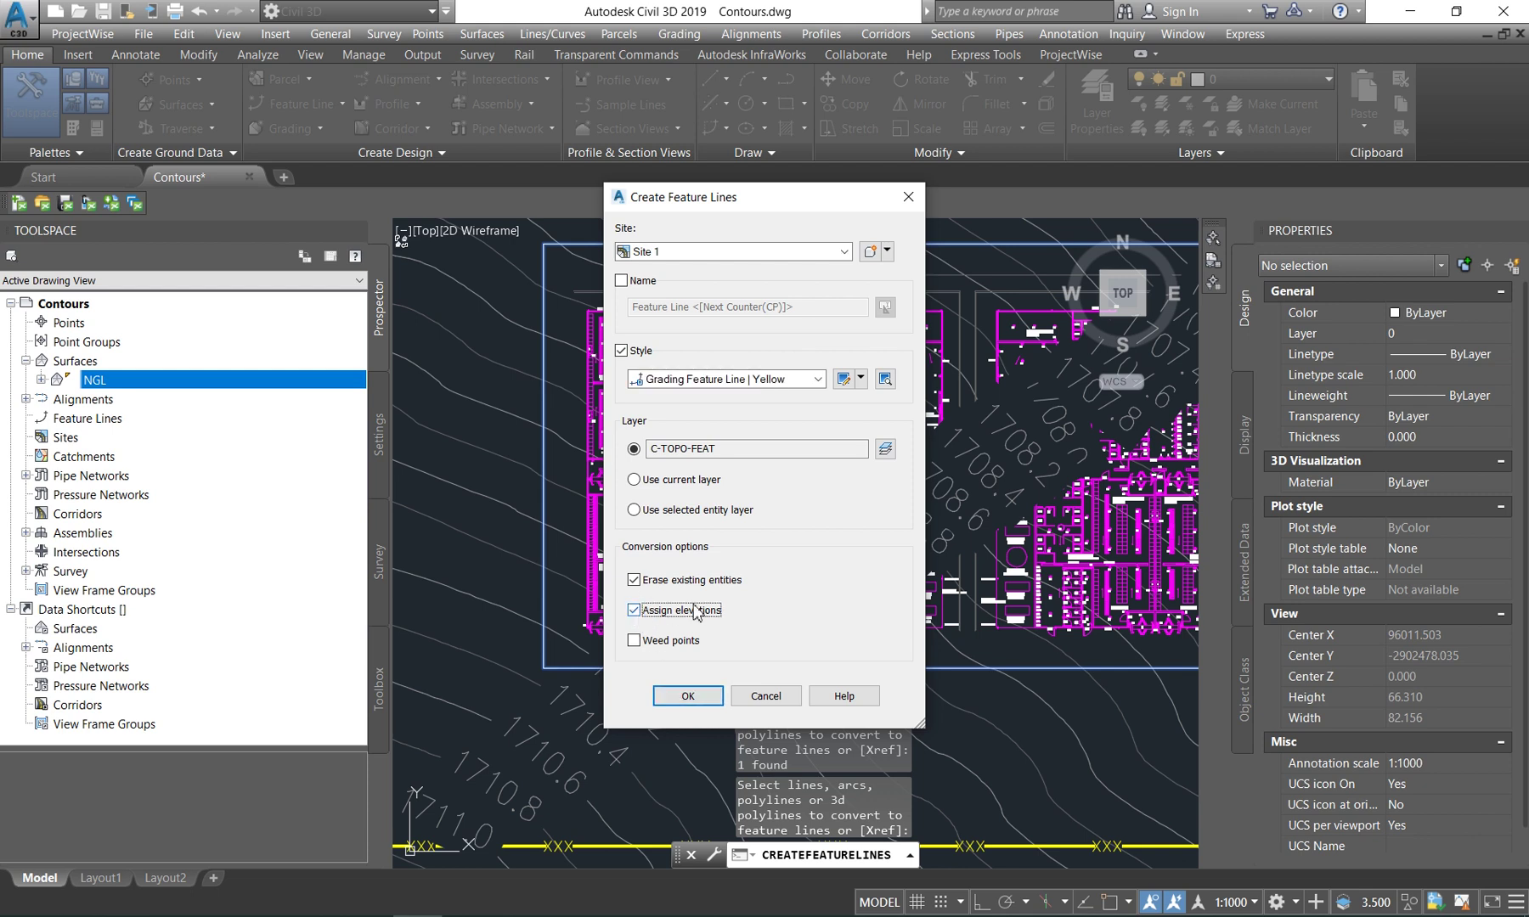
{"action": "left_click", "coordinate": [684, 700]}
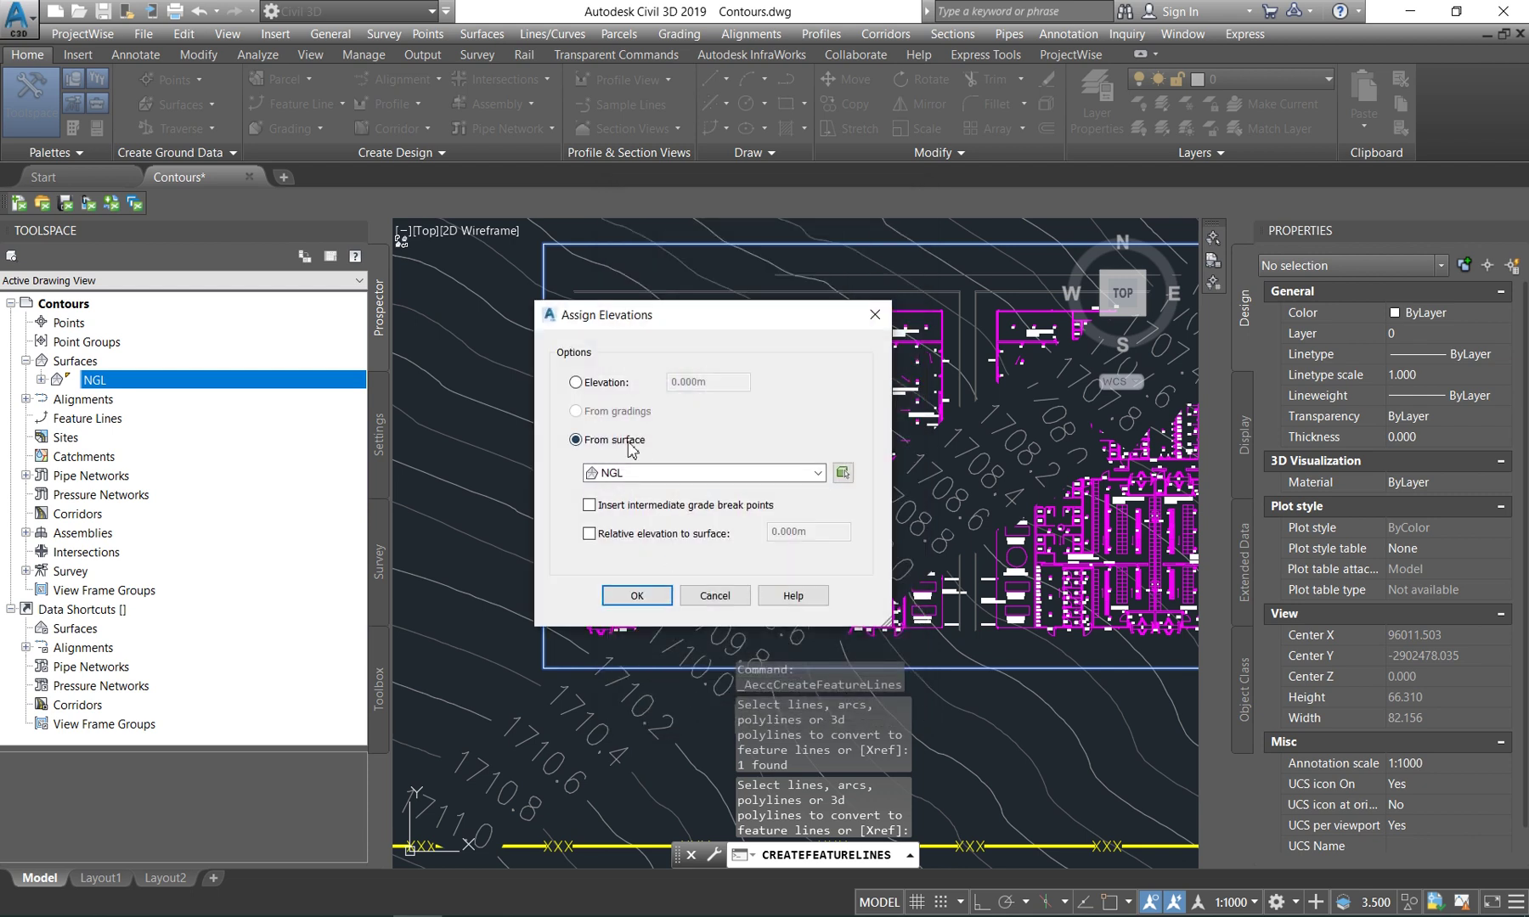
In Assign Elevations, switch from a fixed elevation to From surface NGL and confirm.
{"action": "mouse_move", "coordinate": [687, 316]}
{"action": "left_mouse_down"}
{"action": "mouse_move", "coordinate": [652, 333]}
{"action": "mouse_move", "coordinate": [281, 331]}
{"action": "left_mouse_up"}
{"action": "left_click", "coordinate": [170, 399]}
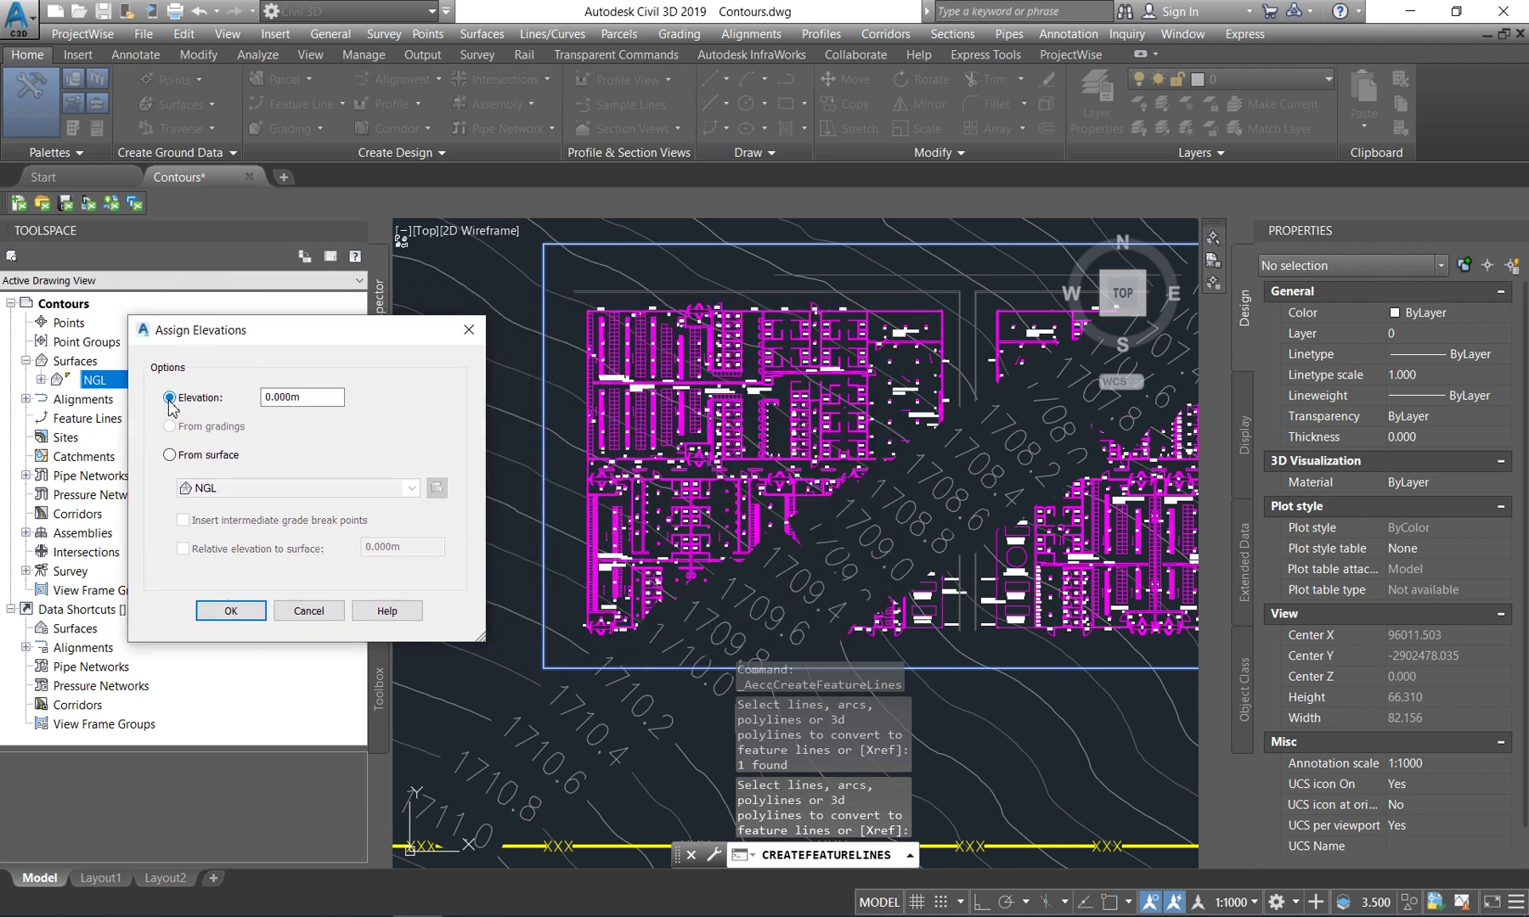
{"action": "left_click_drag", "start_coordinate": [311, 400], "coordinate": [274, 402]}
{"action": "left_click", "coordinate": [171, 457]}
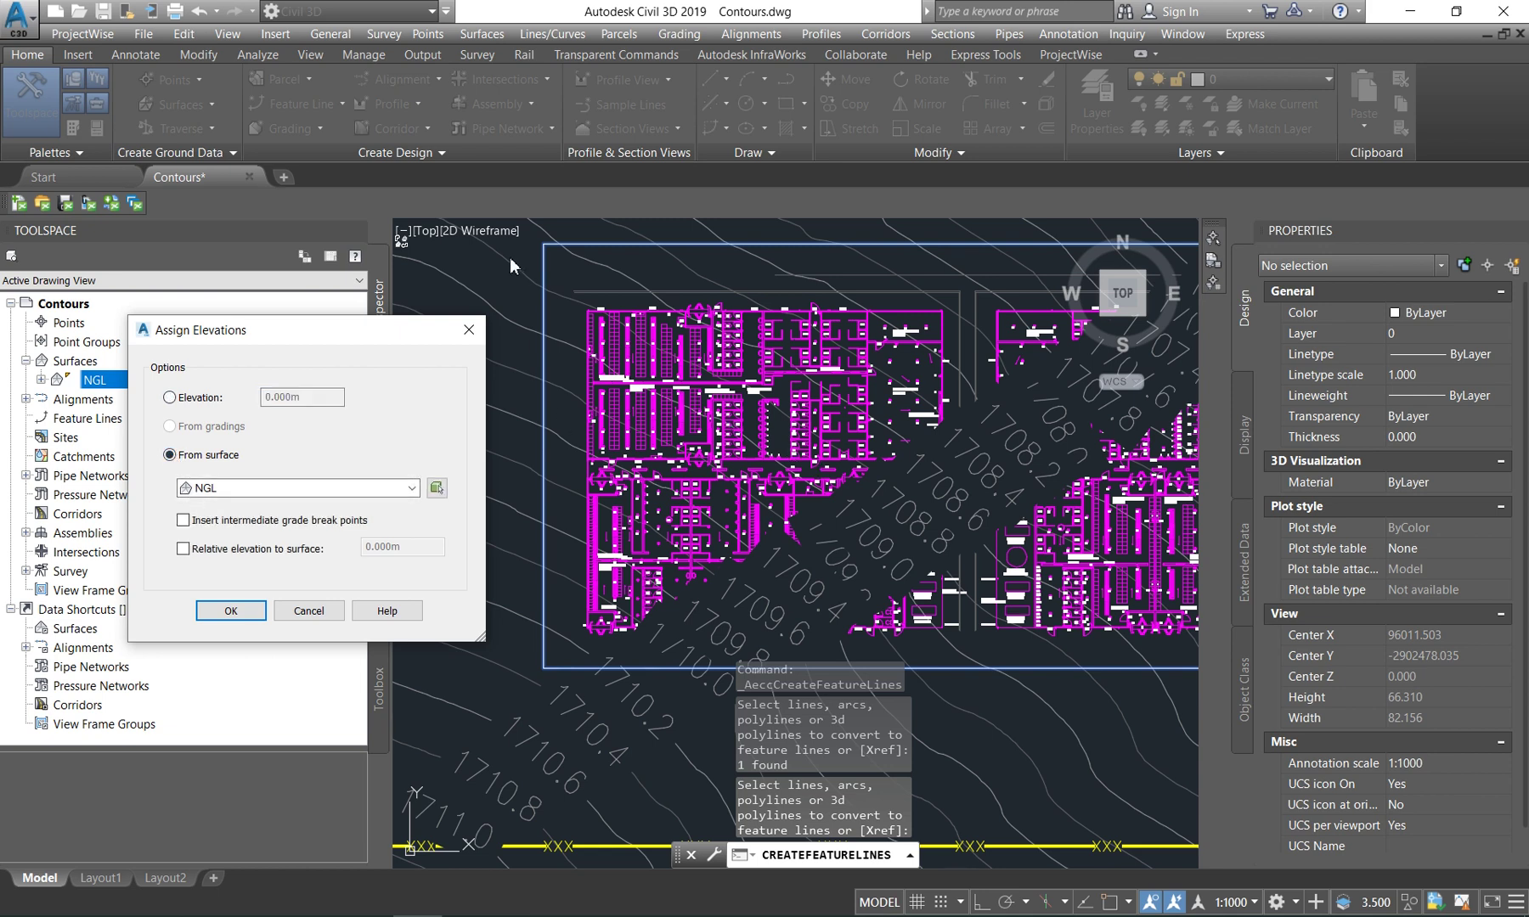
{"action": "left_click", "coordinate": [234, 613]}
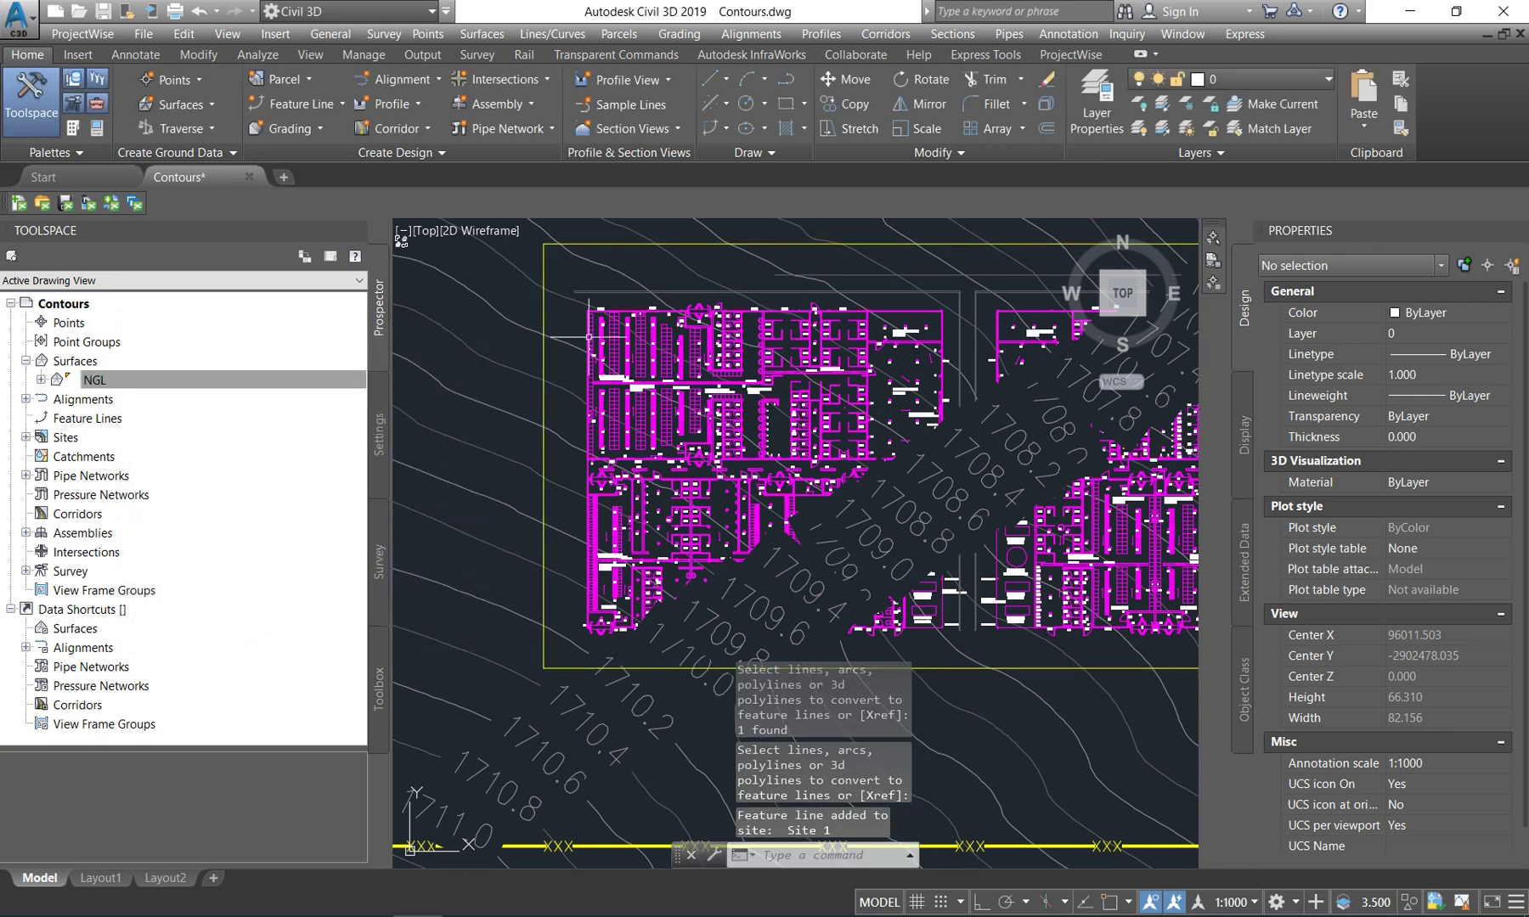
Open the Grading Elevation Editor for the platform feature line and move the table off the plan.
{"action": "left_click", "coordinate": [543, 312]}
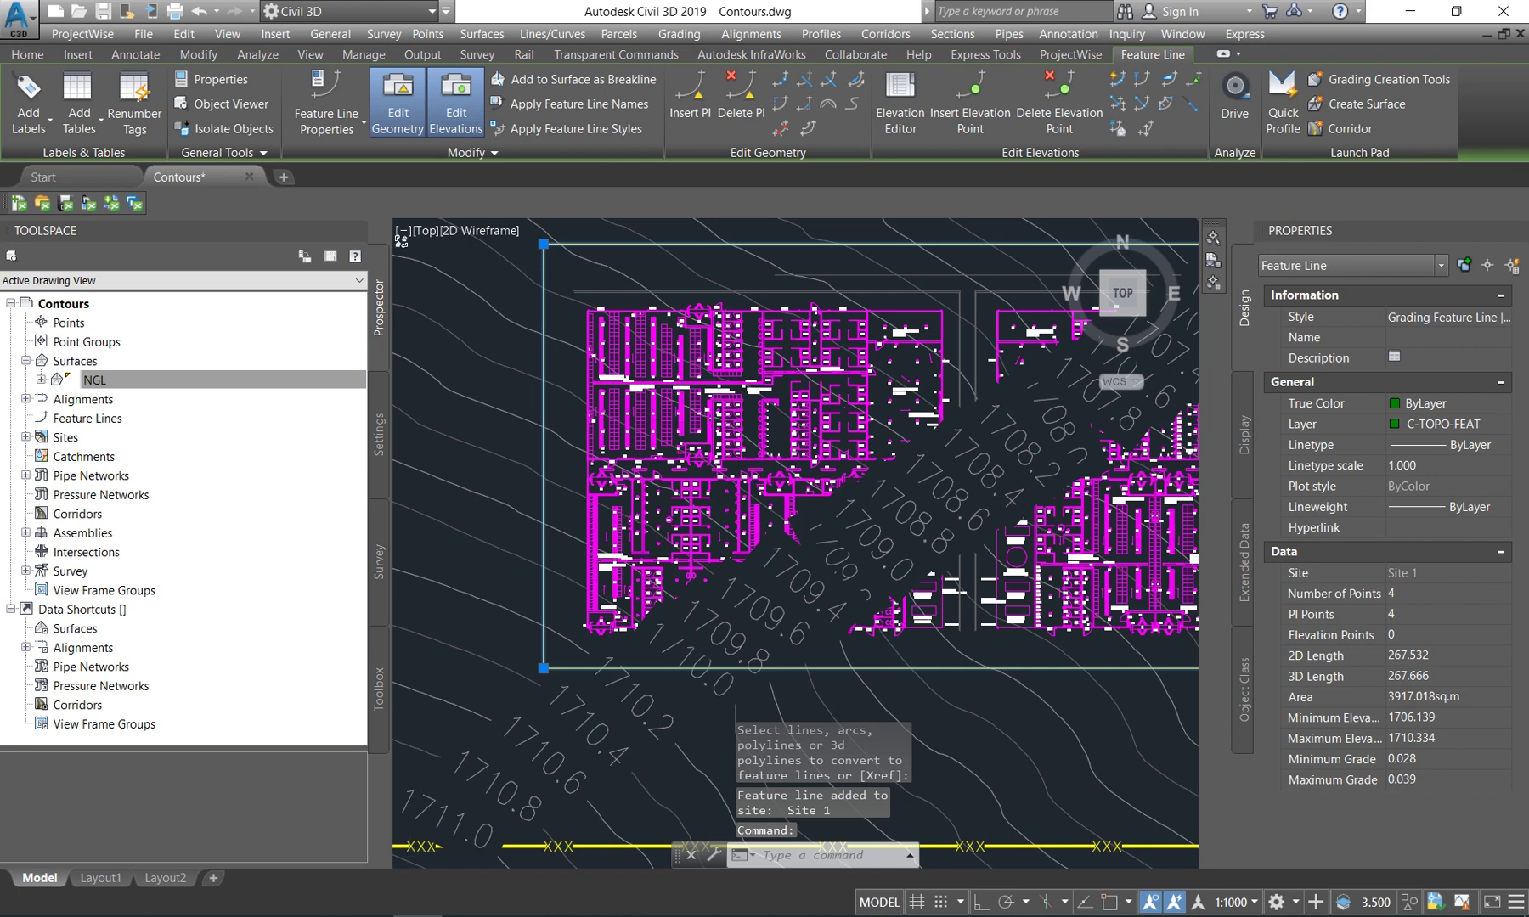
{"action": "scroll", "coordinate": [479, 516], "scroll_direction": "down", "scroll_amount": 2}
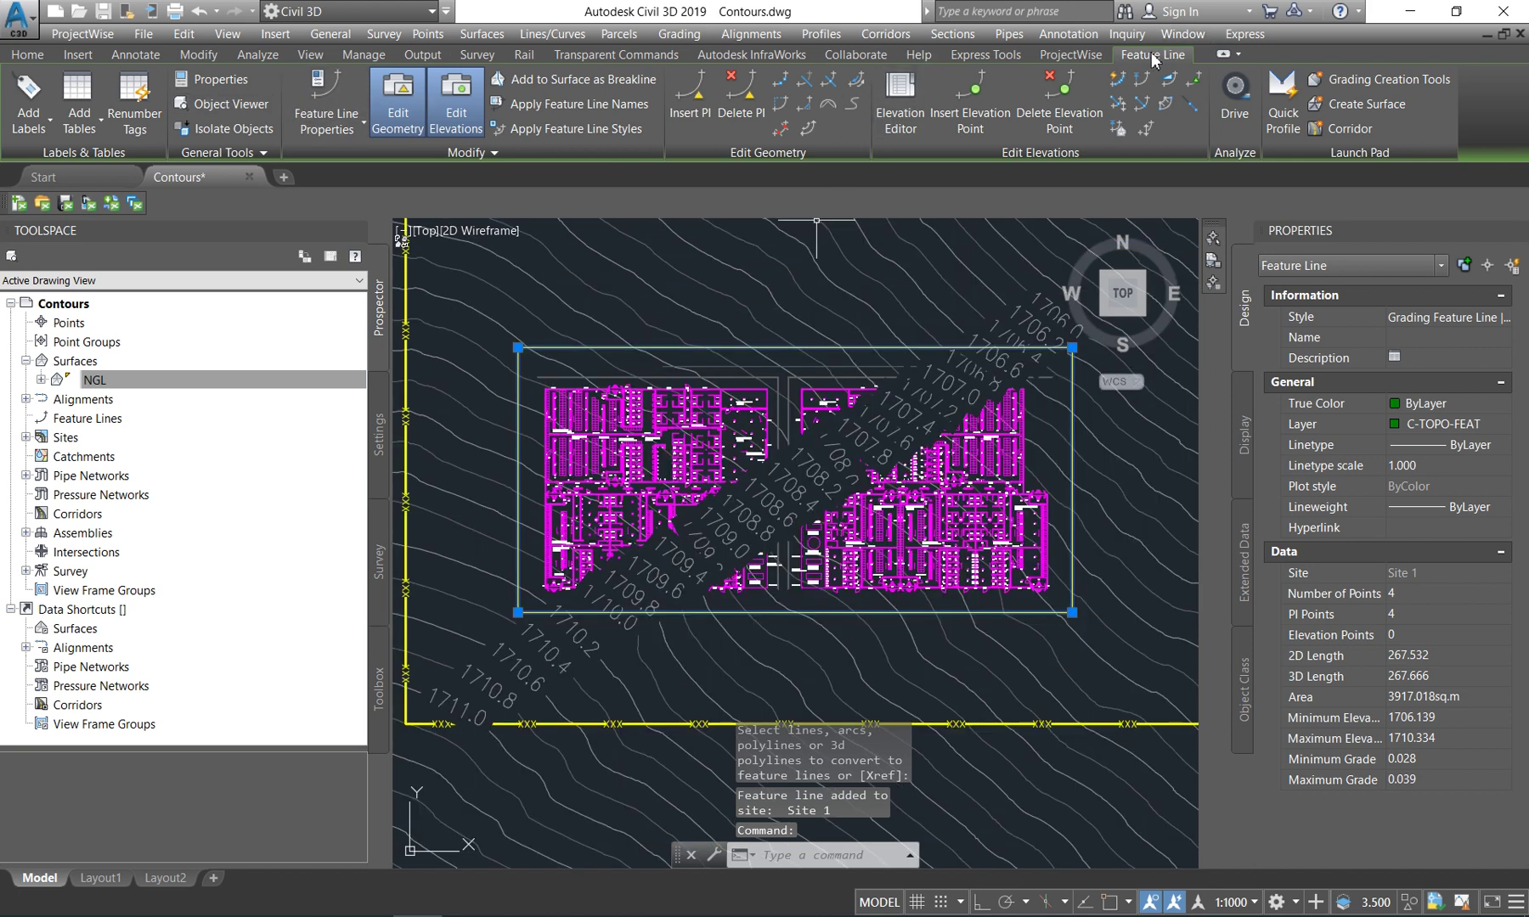
{"action": "left_click", "coordinate": [900, 119]}
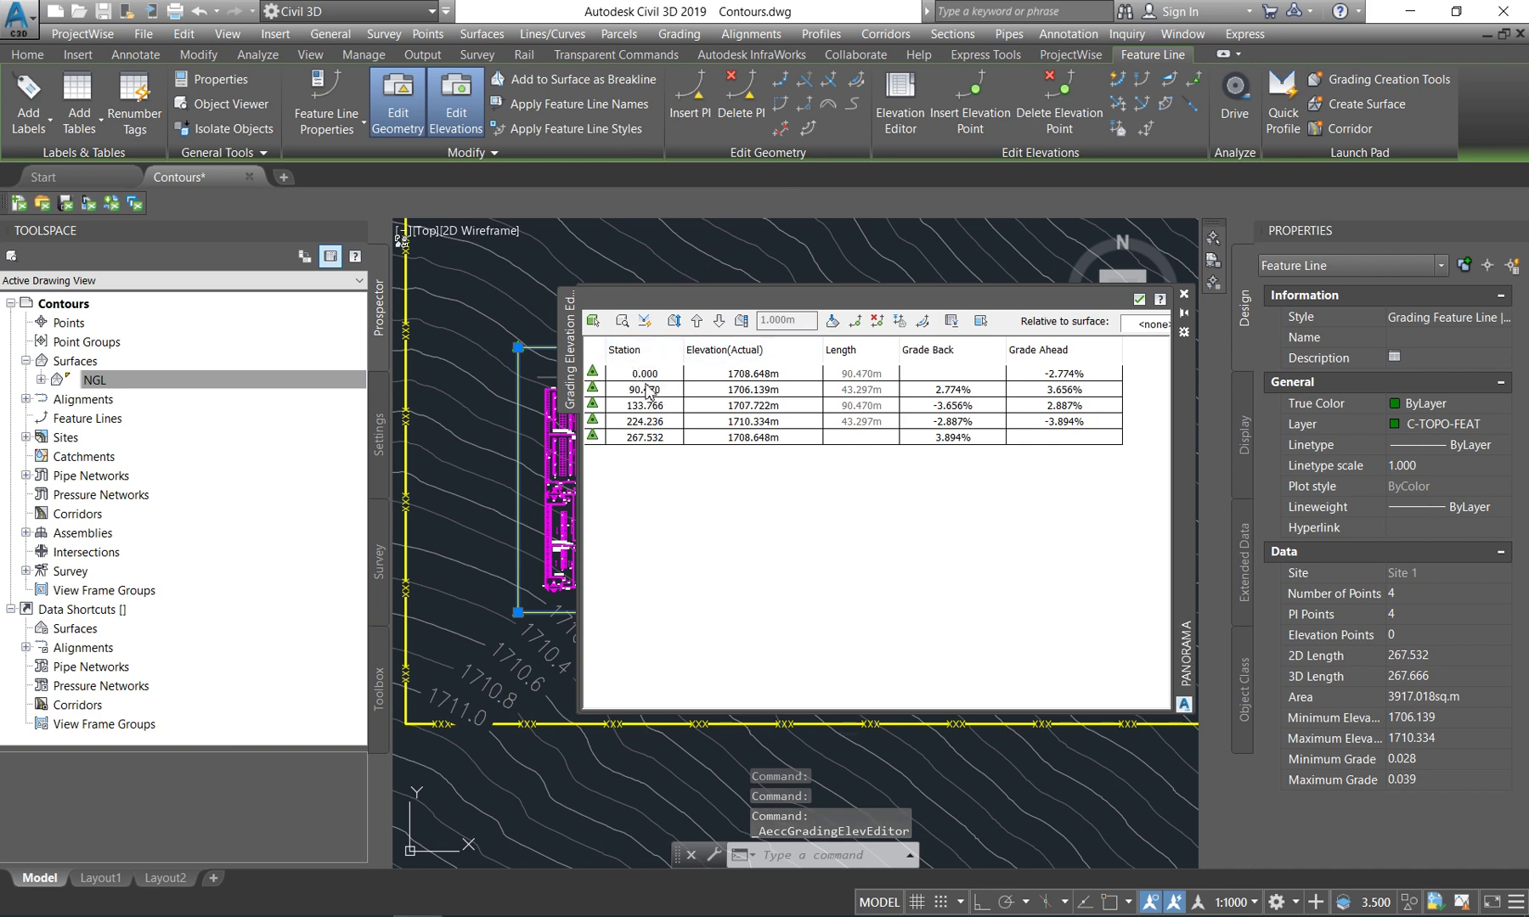
{"action": "left_click", "coordinate": [646, 376]}
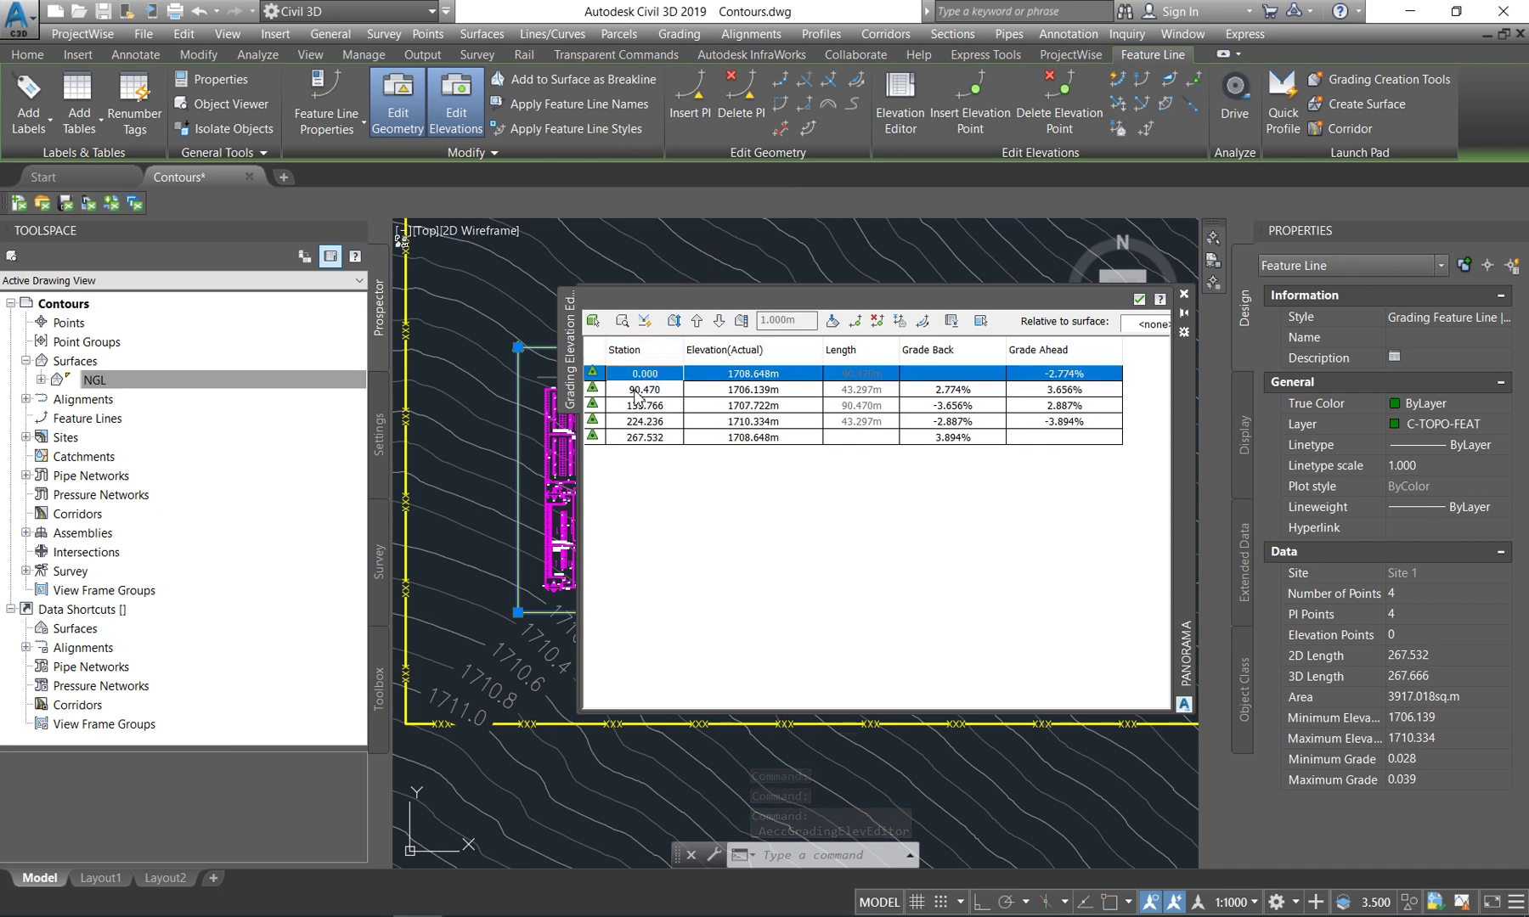
{"action": "left_click", "coordinate": [637, 392]}
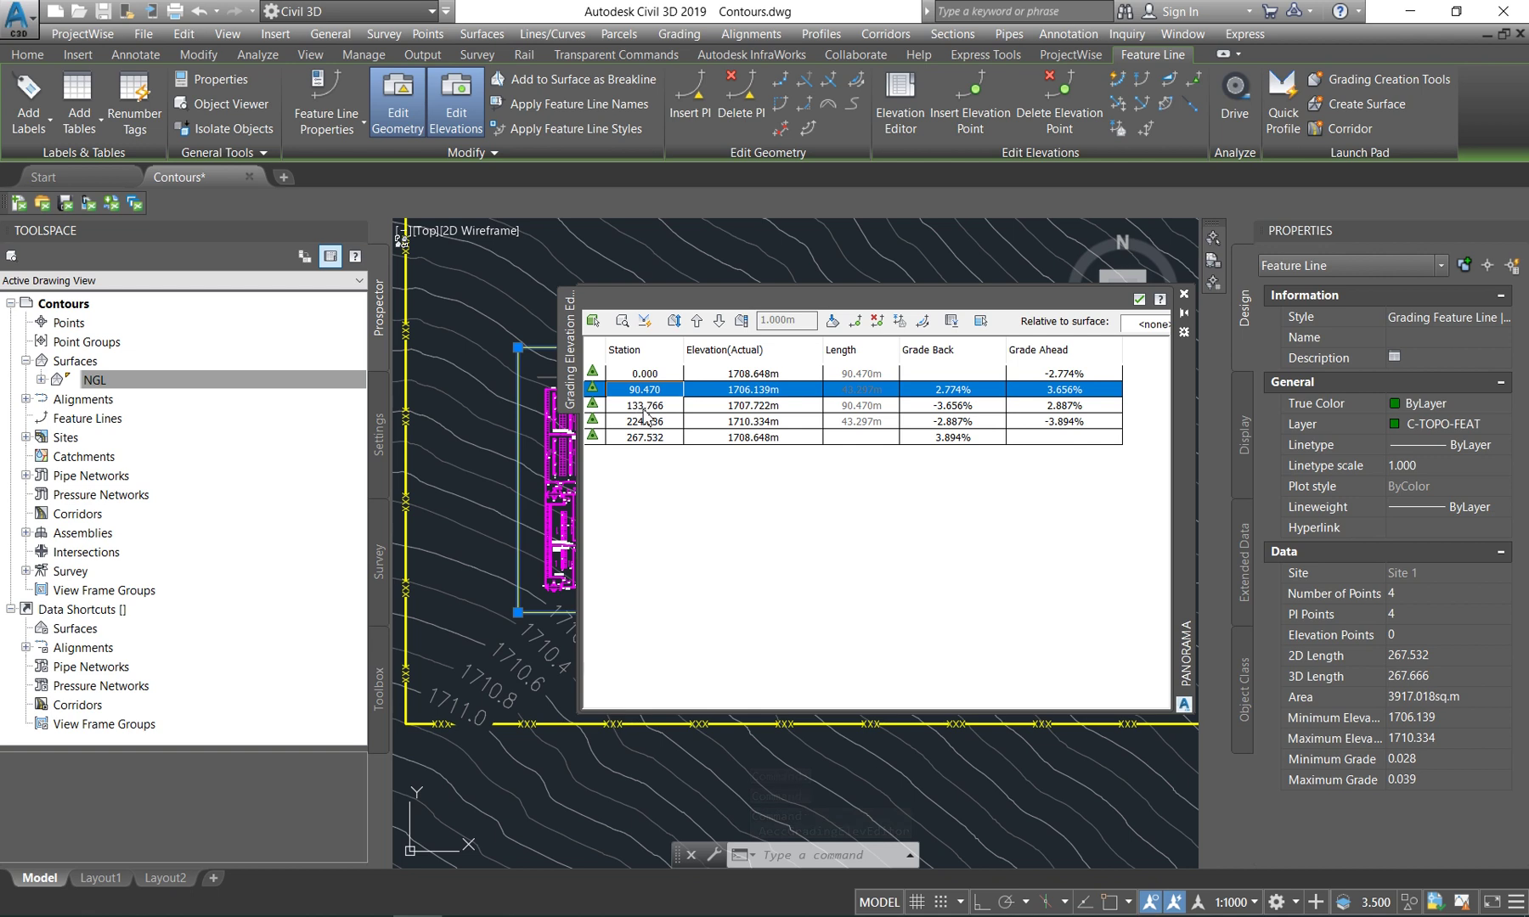
{"action": "left_click", "coordinate": [758, 376]}
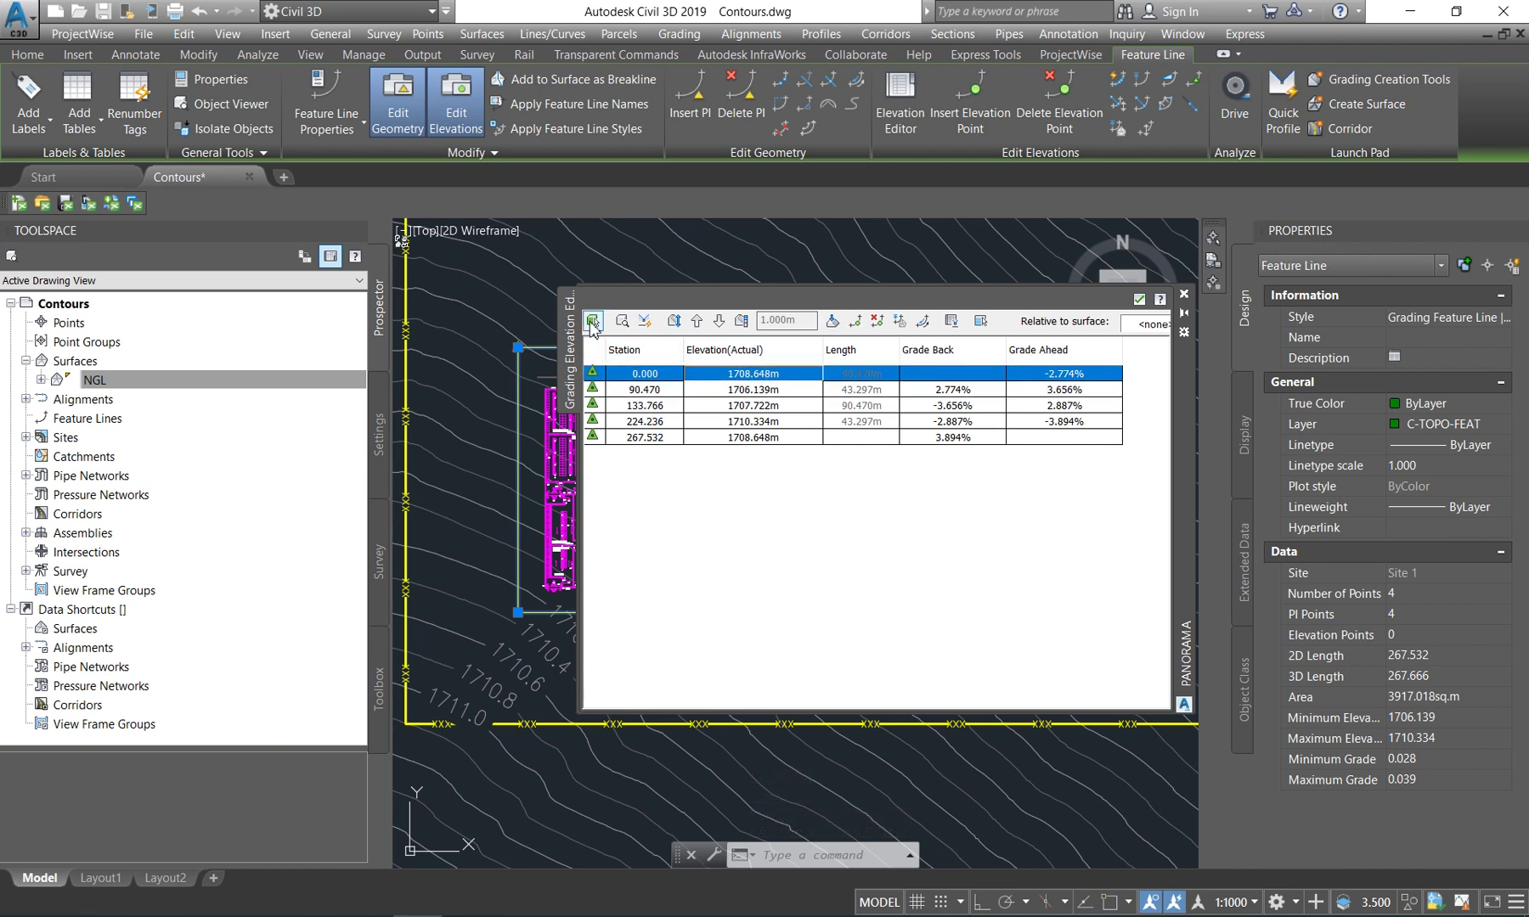
{"action": "left_click_drag", "start_coordinate": [1181, 393], "coordinate": [1318, 500]}
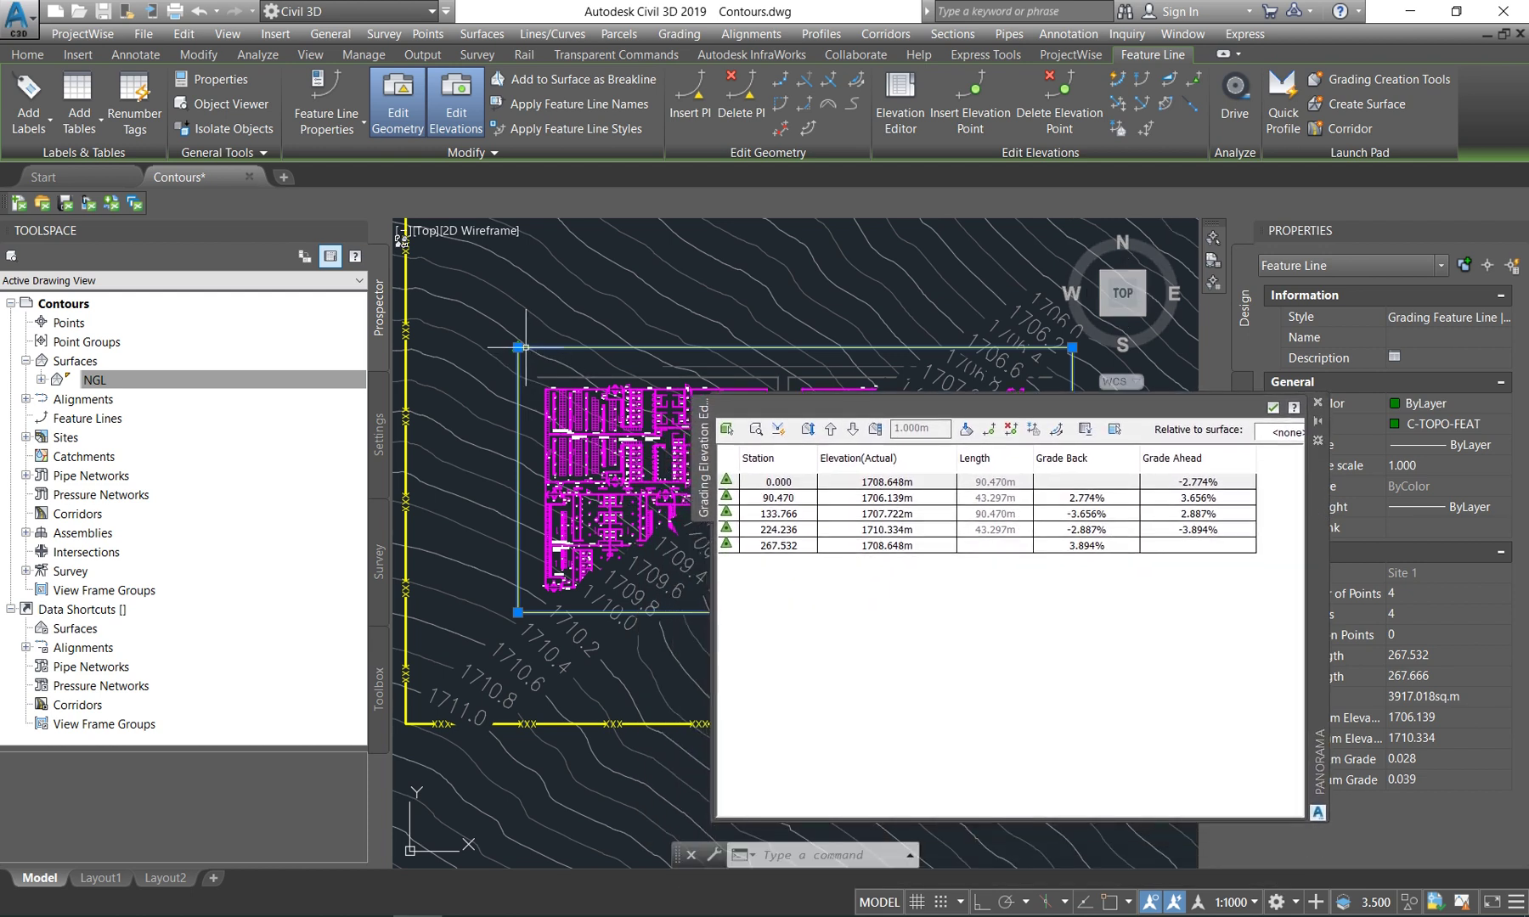
Step through the vertex rows at stations 90.470, 133.766 and 224.236 to locate each vertex.
{"action": "scroll", "coordinate": [518, 348], "scroll_direction": "up", "scroll_amount": 6}
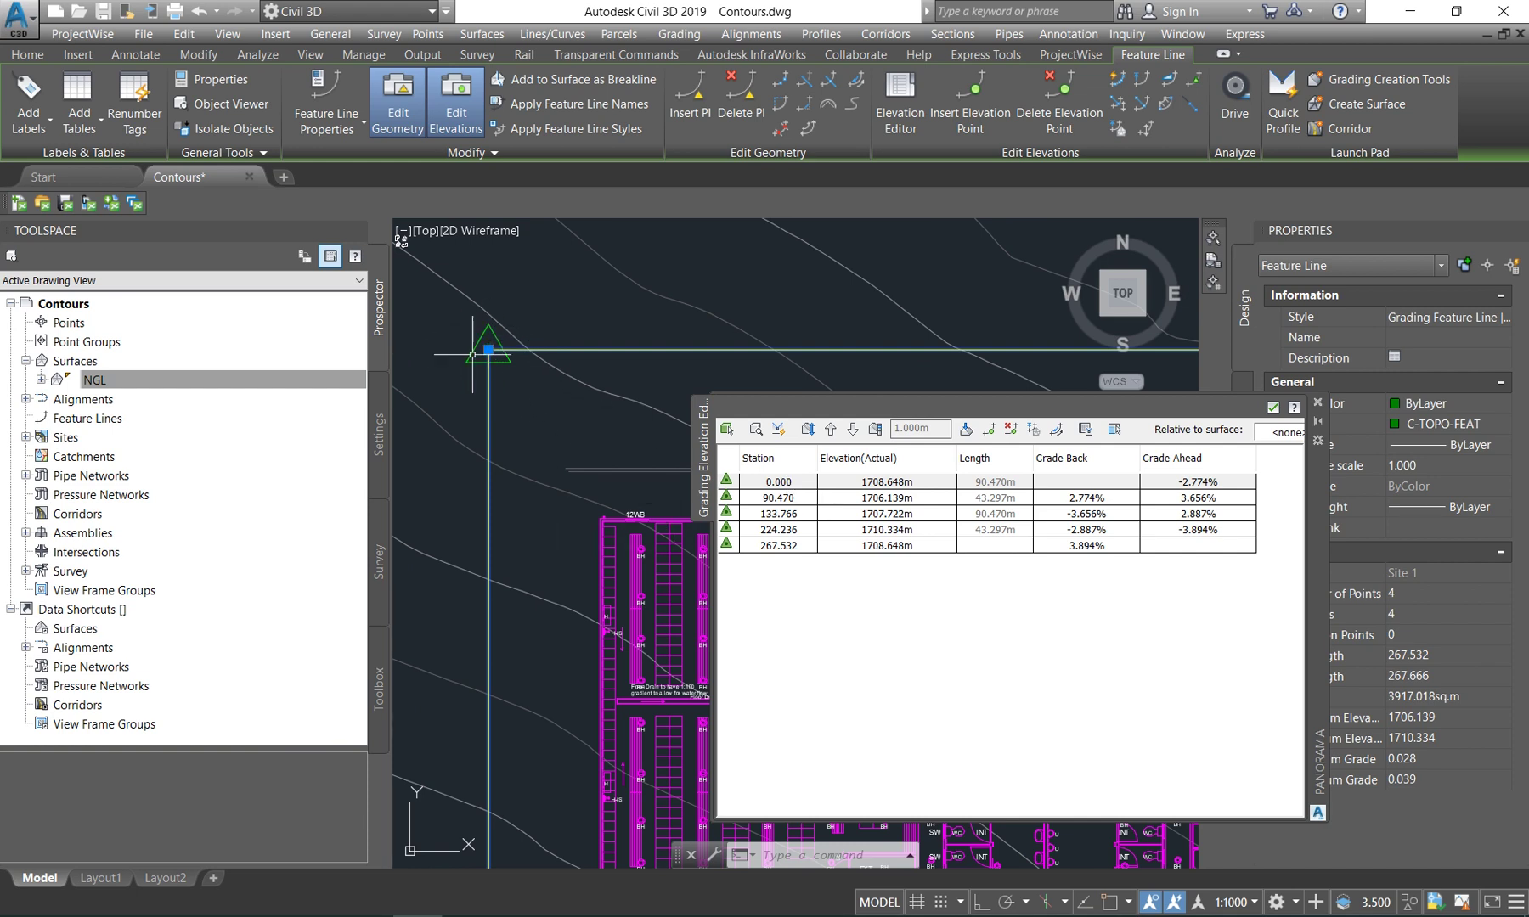
{"action": "scroll", "coordinate": [442, 446], "scroll_direction": "down", "scroll_amount": 4}
{"action": "scroll", "coordinate": [462, 425], "scroll_direction": "down", "scroll_amount": 2}
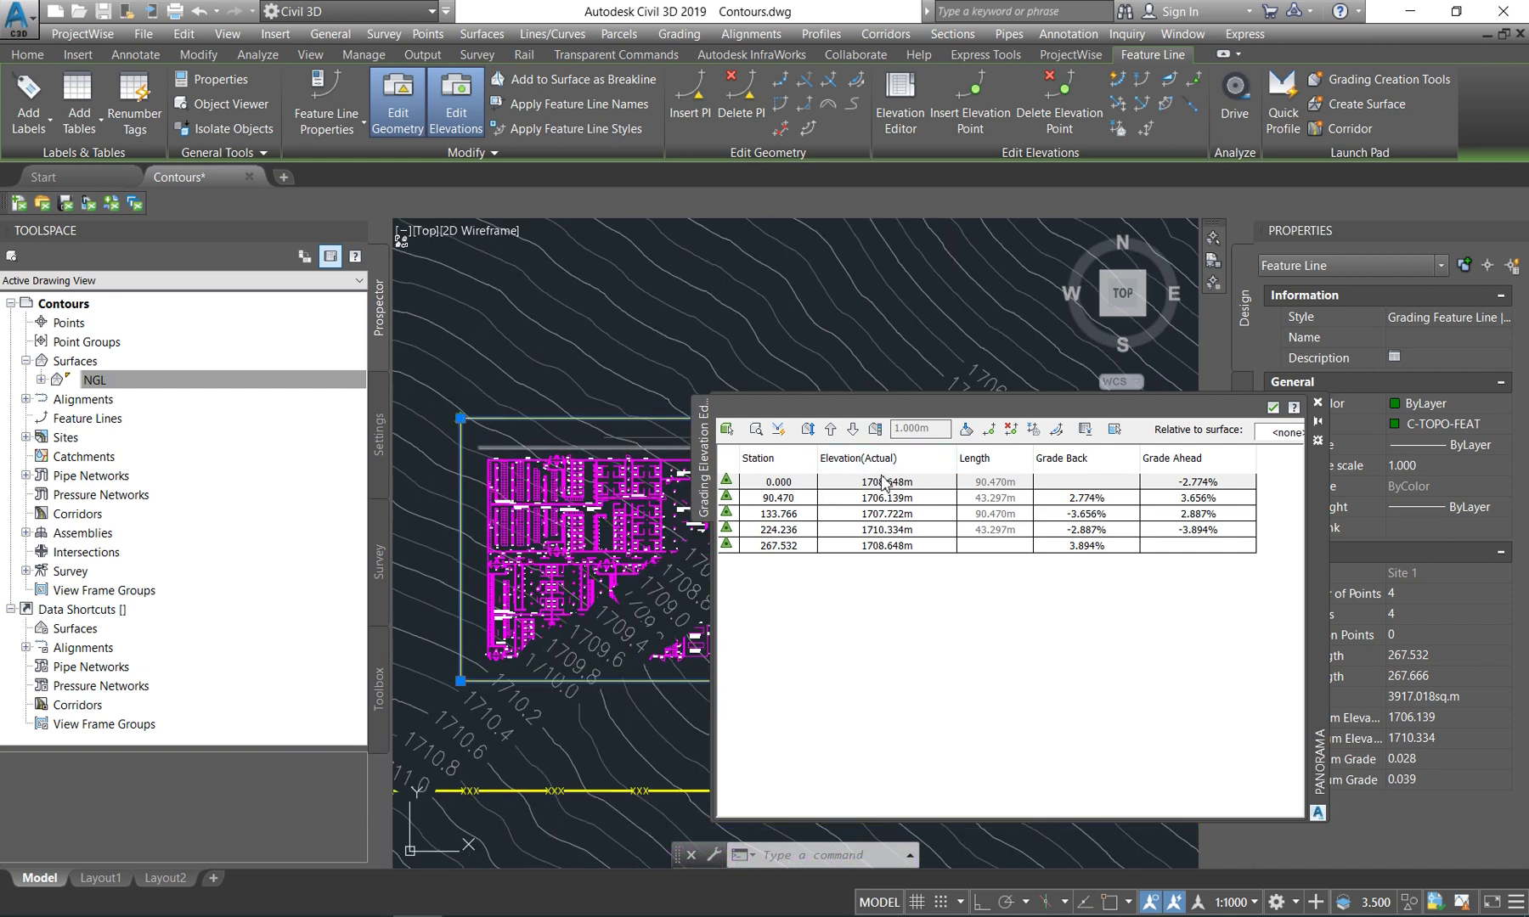
{"action": "scroll", "coordinate": [886, 488], "scroll_direction": "down", "scroll_amount": 4}
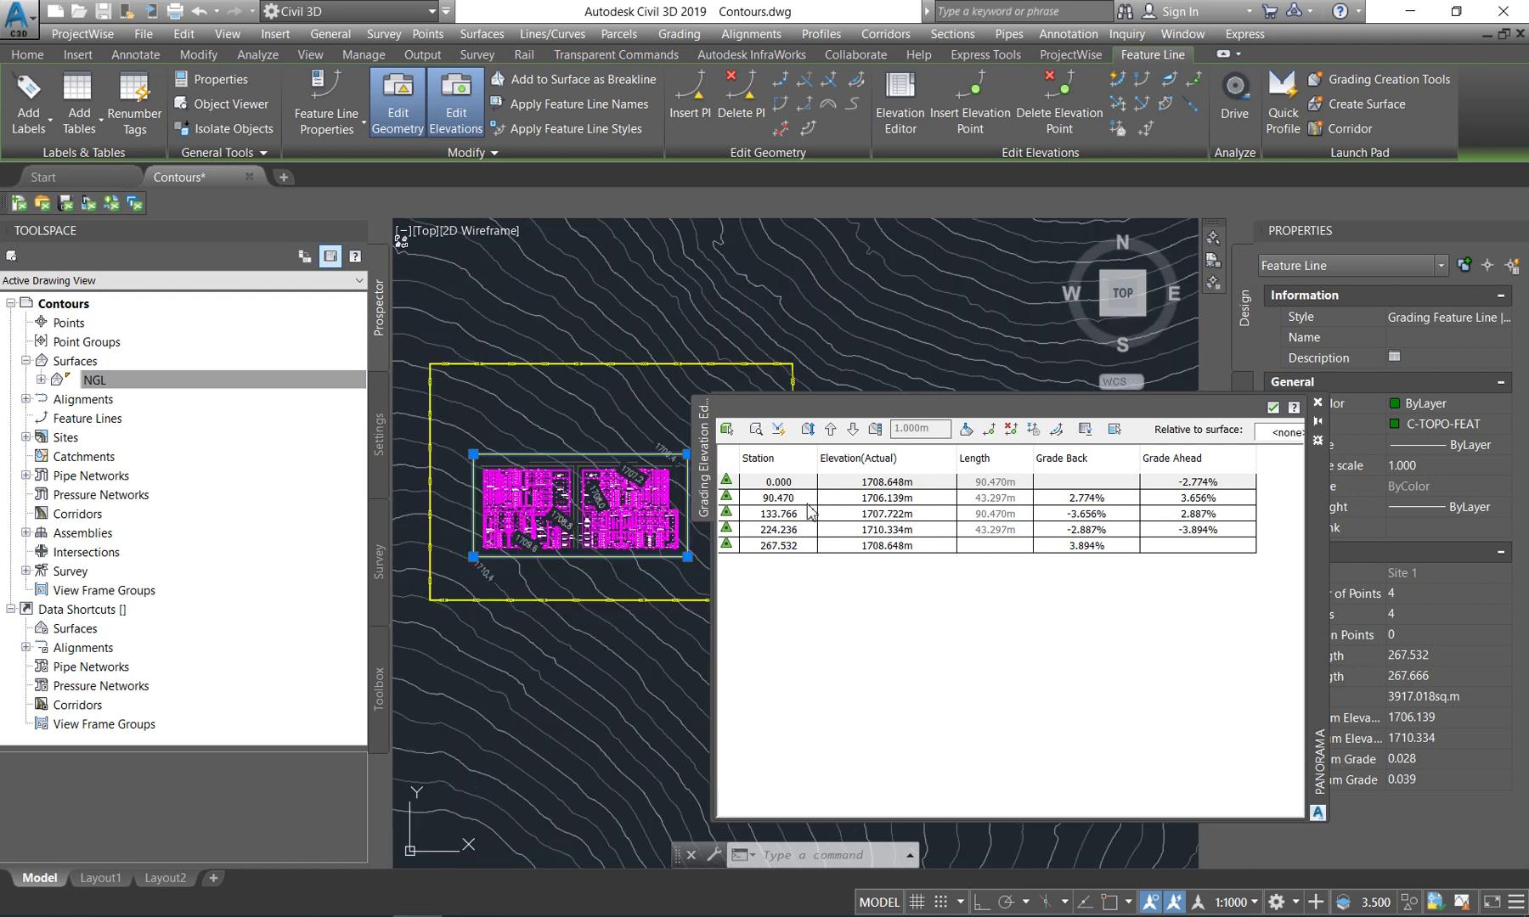
{"action": "left_click", "coordinate": [870, 499]}
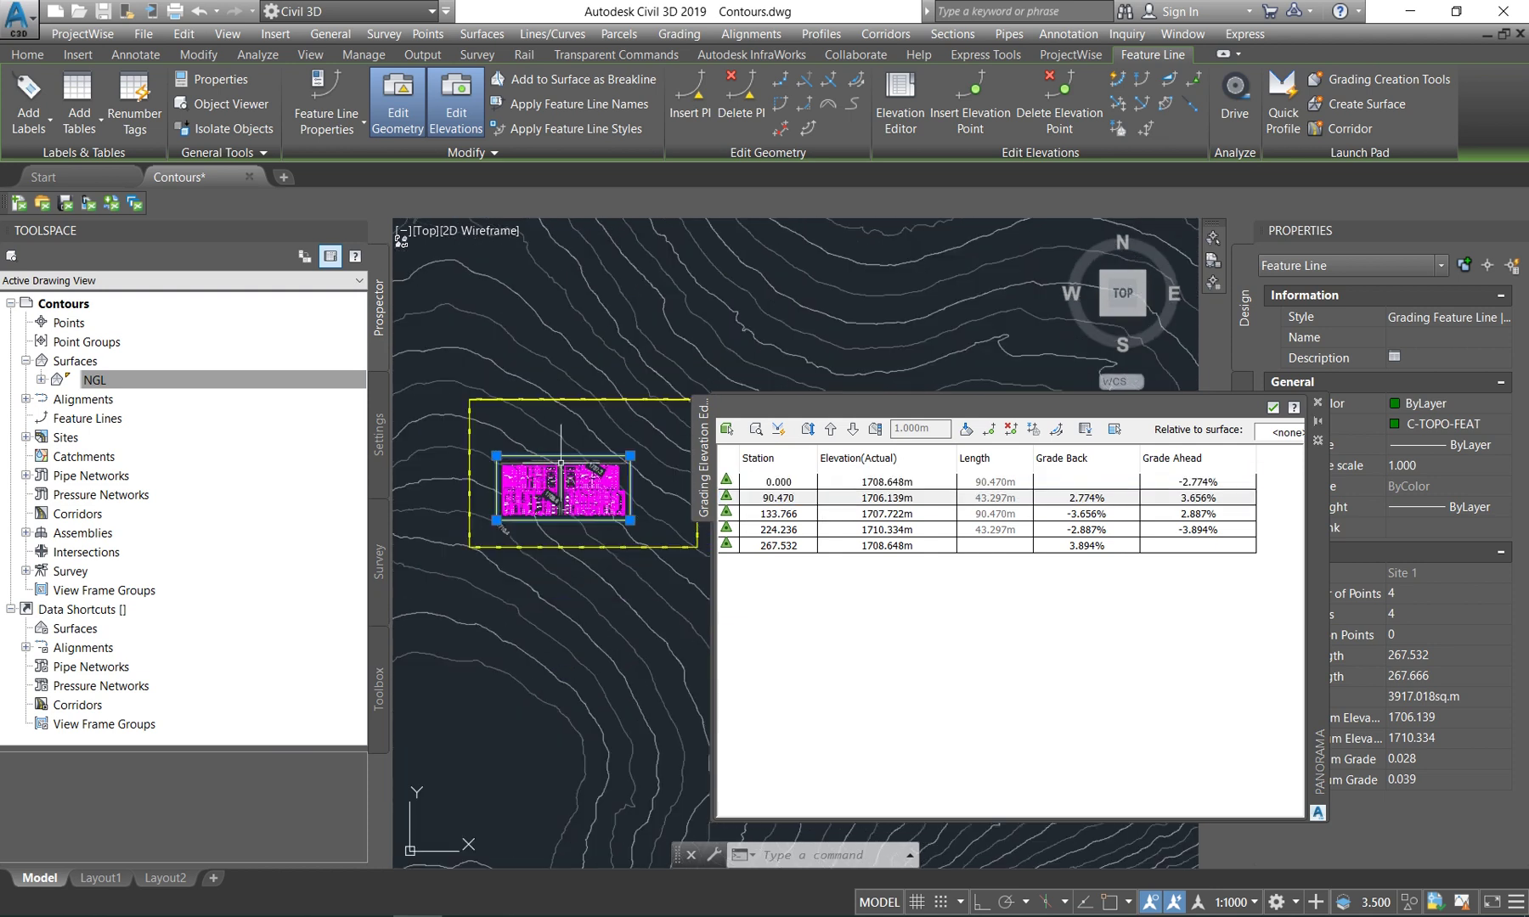
{"action": "scroll", "coordinate": [622, 459], "scroll_direction": "up", "scroll_amount": 8}
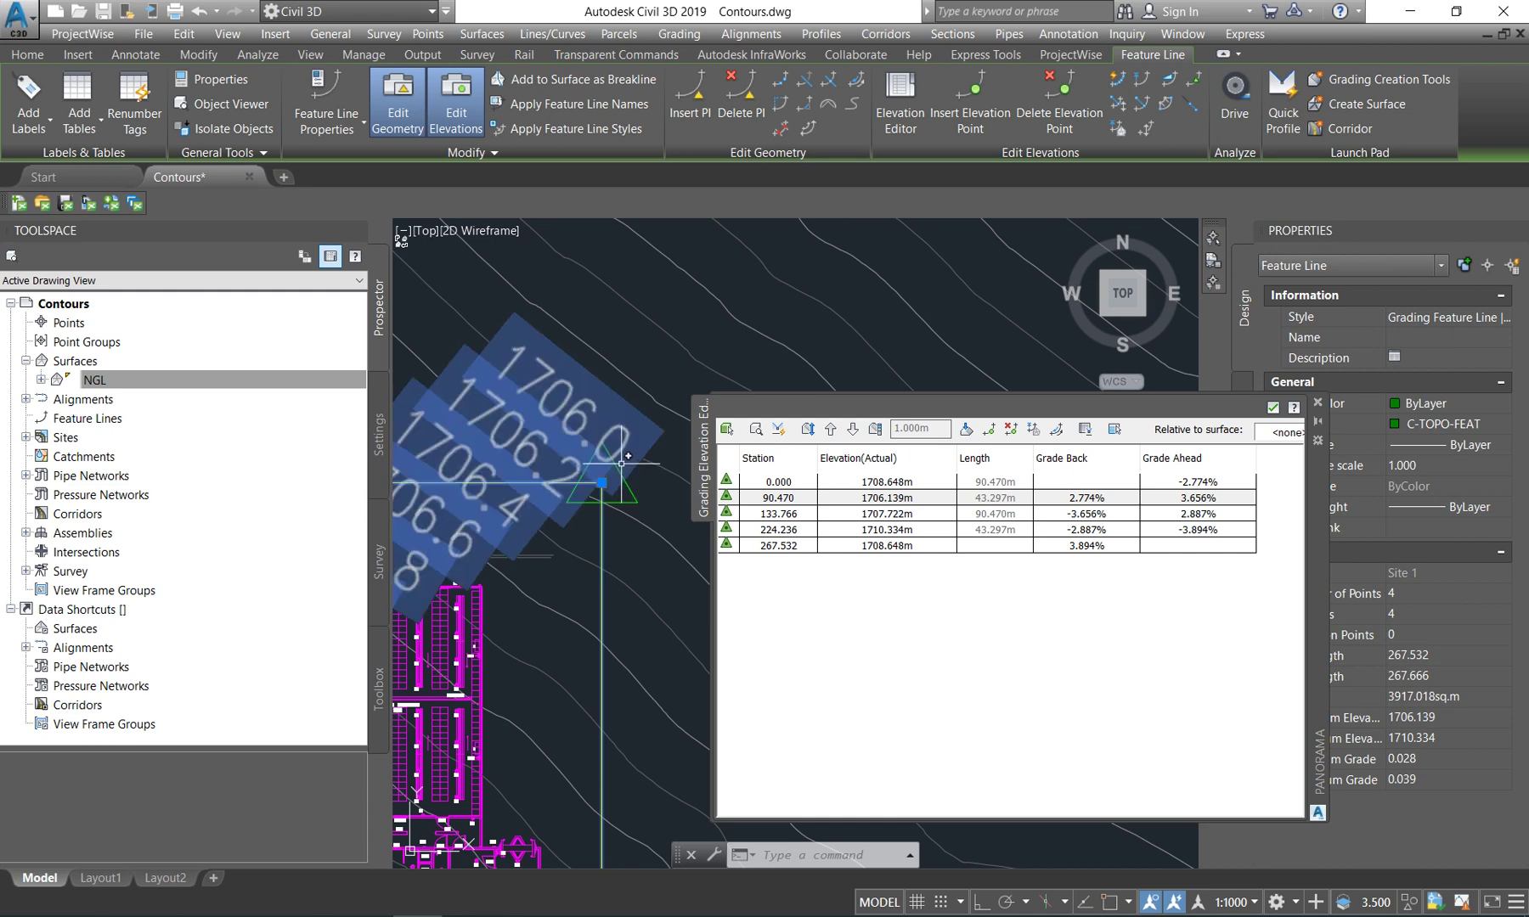
{"action": "left_click", "coordinate": [811, 514]}
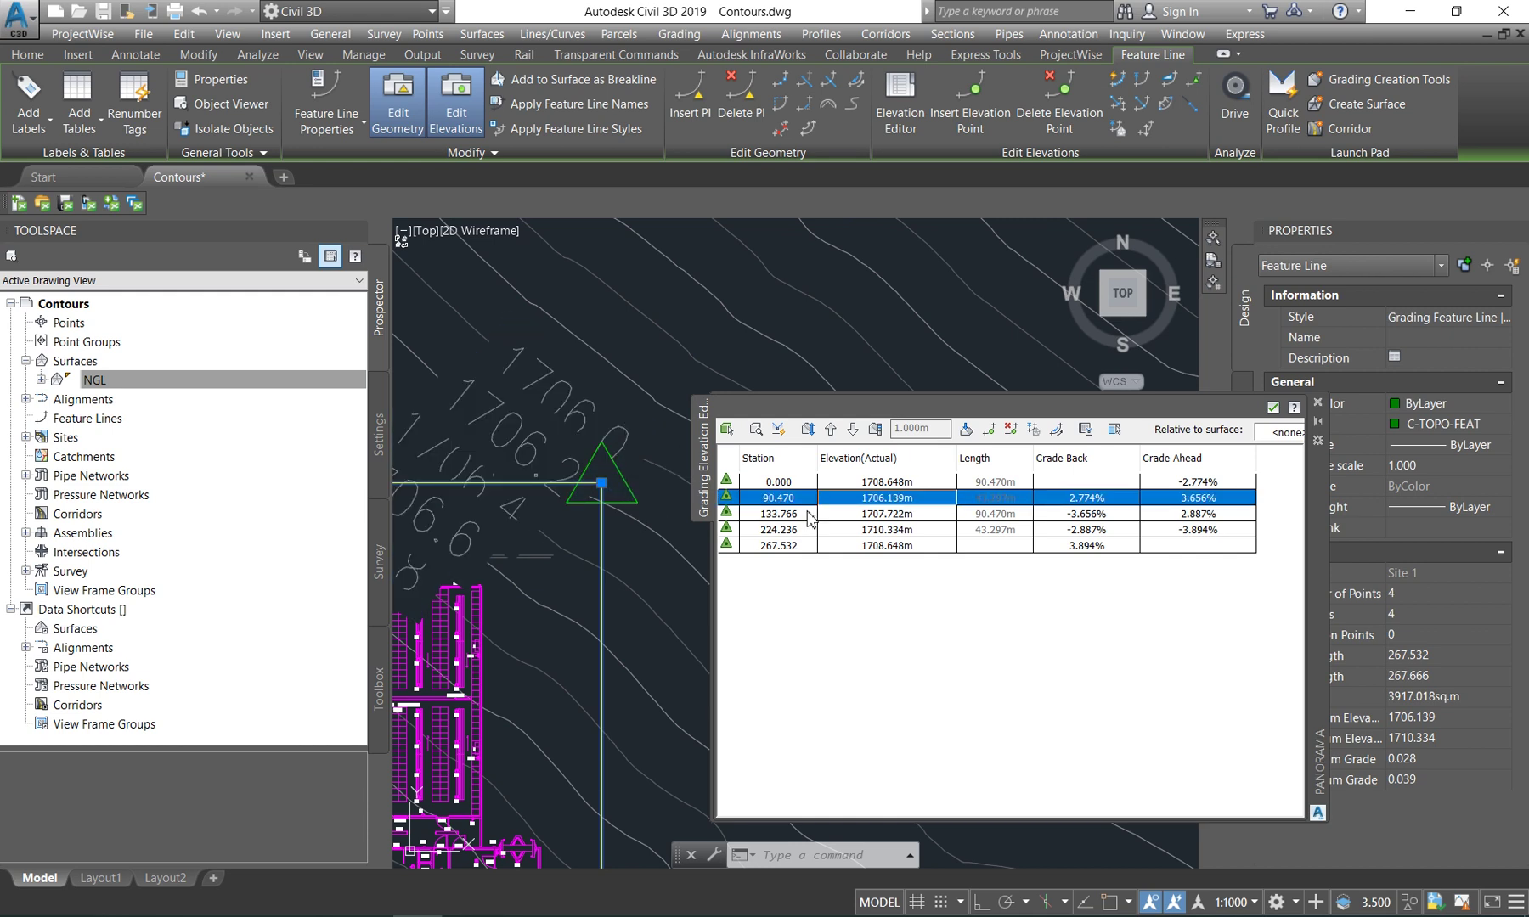
{"action": "scroll", "coordinate": [580, 401], "scroll_direction": "down", "scroll_amount": 6}
{"action": "scroll", "coordinate": [579, 401], "scroll_direction": "up", "scroll_amount": 10}
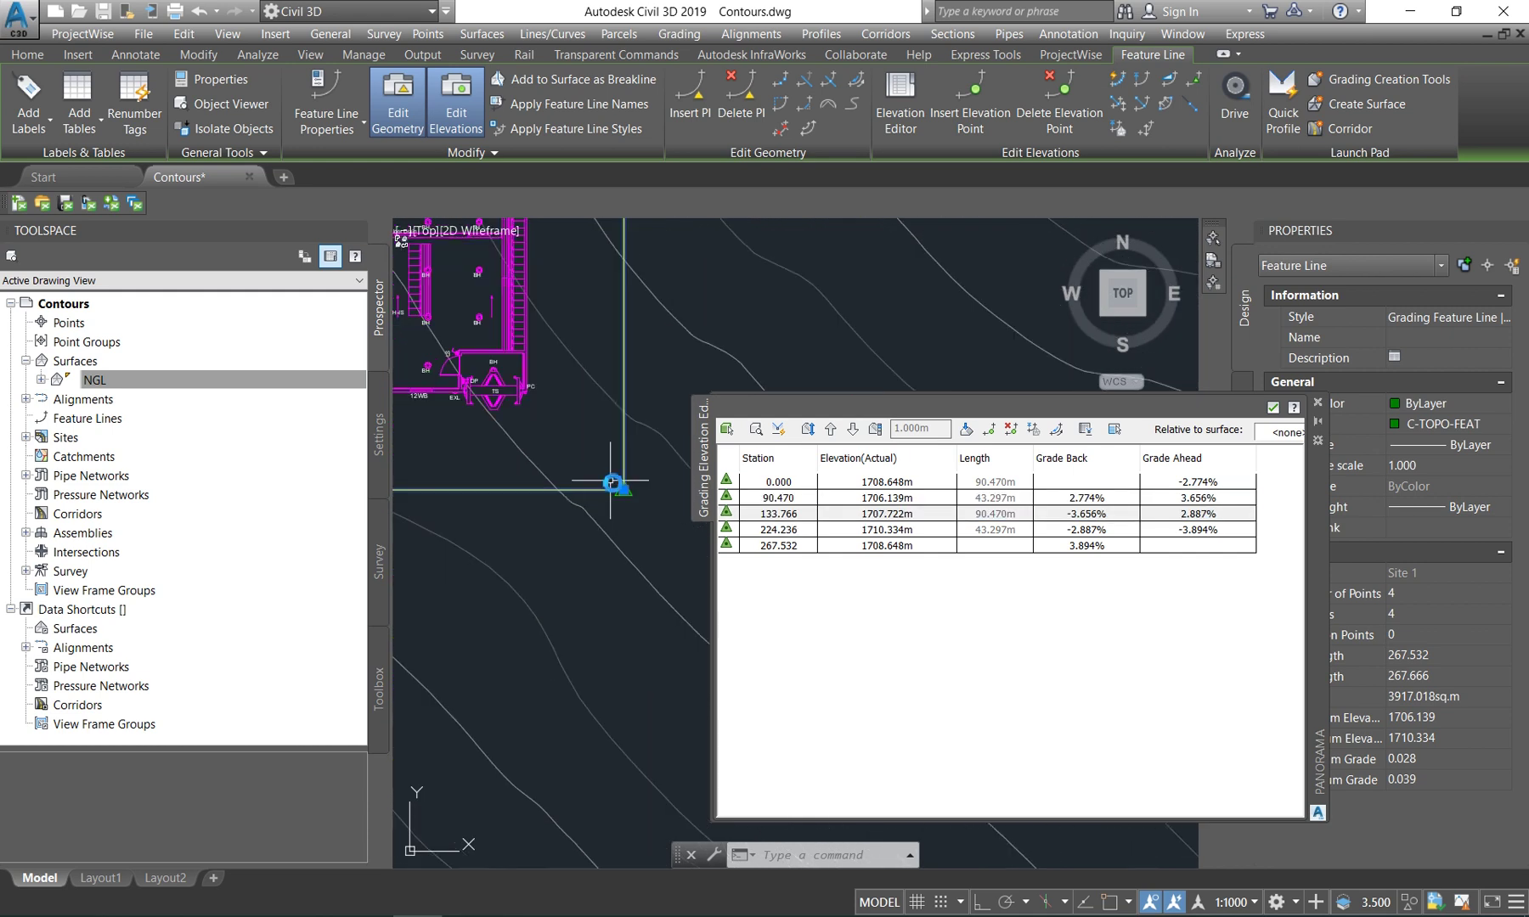
{"action": "left_click", "coordinate": [800, 533]}
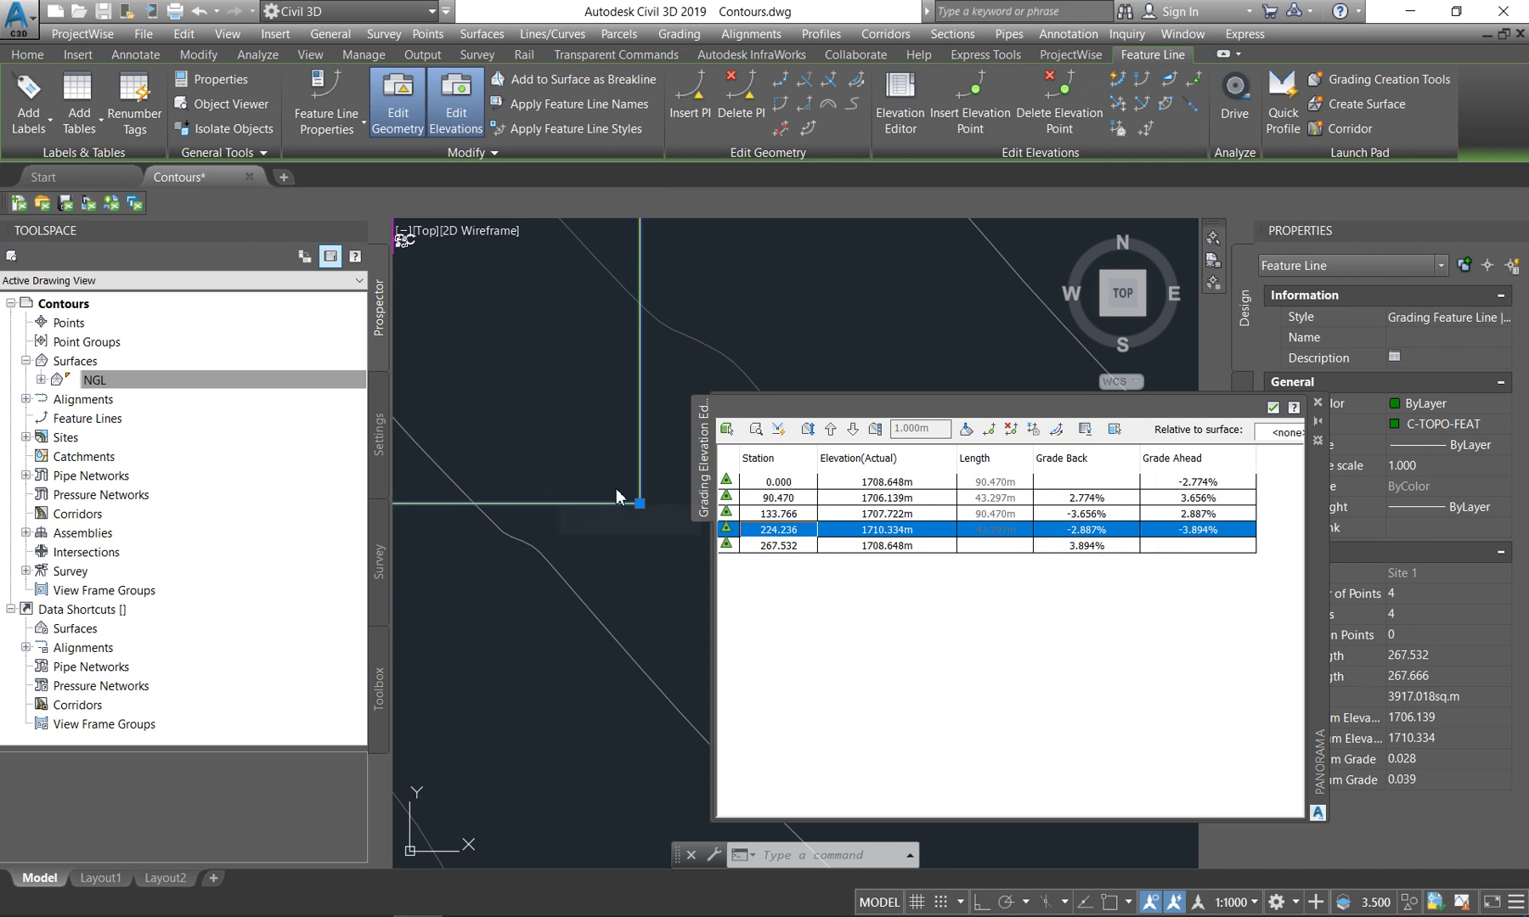
{"action": "scroll", "coordinate": [639, 551], "scroll_direction": "down", "scroll_amount": 3}
{"action": "scroll", "coordinate": [641, 552], "scroll_direction": "down", "scroll_amount": 2}
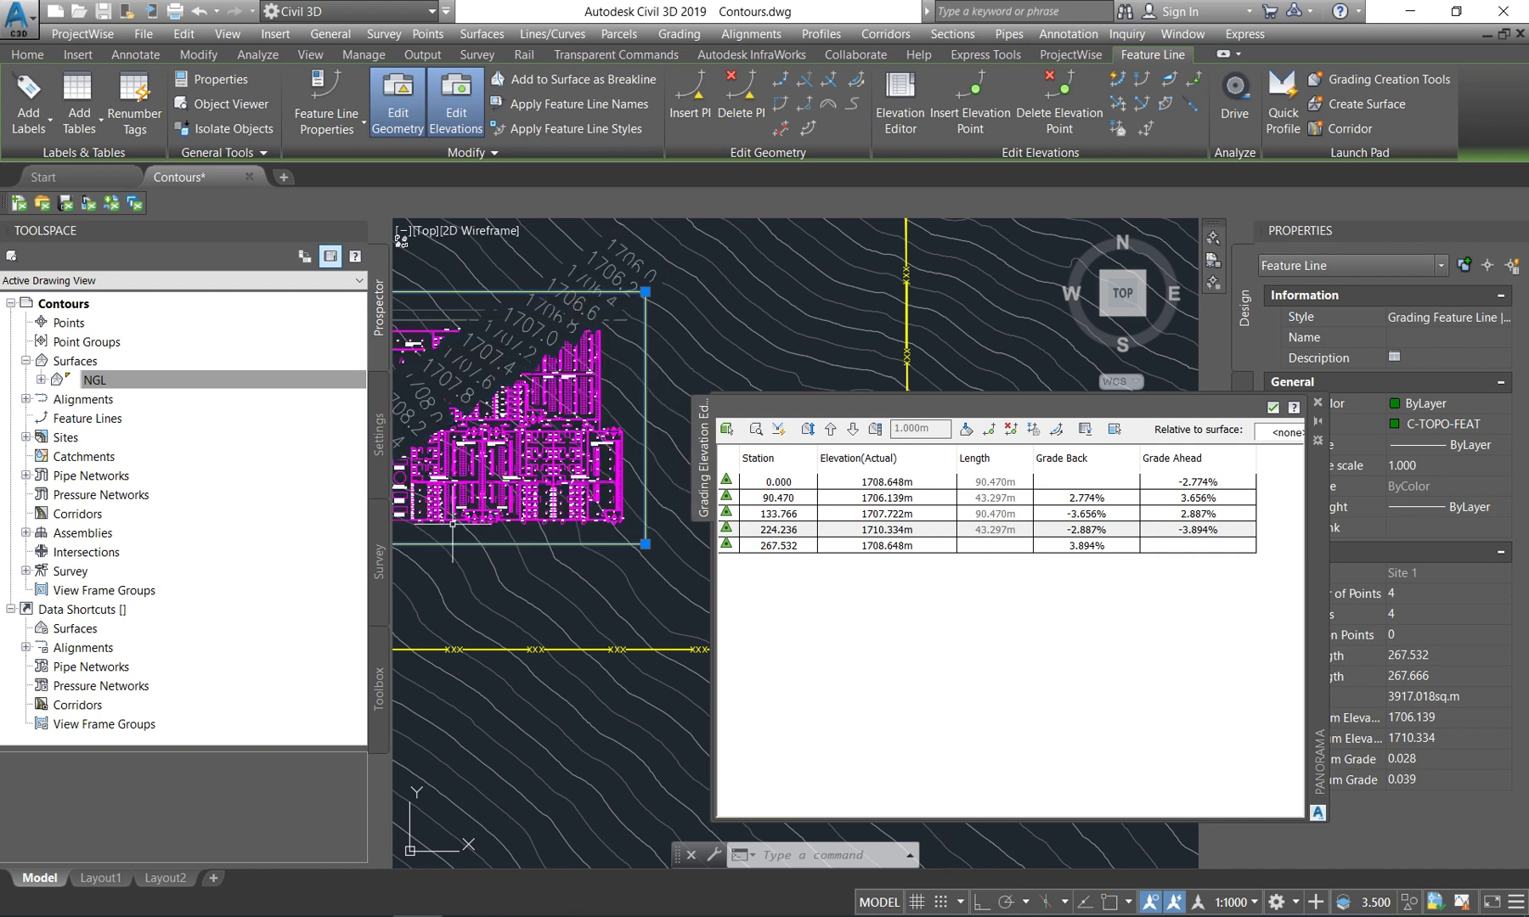
{"action": "scroll", "coordinate": [635, 282], "scroll_direction": "up", "scroll_amount": 2}
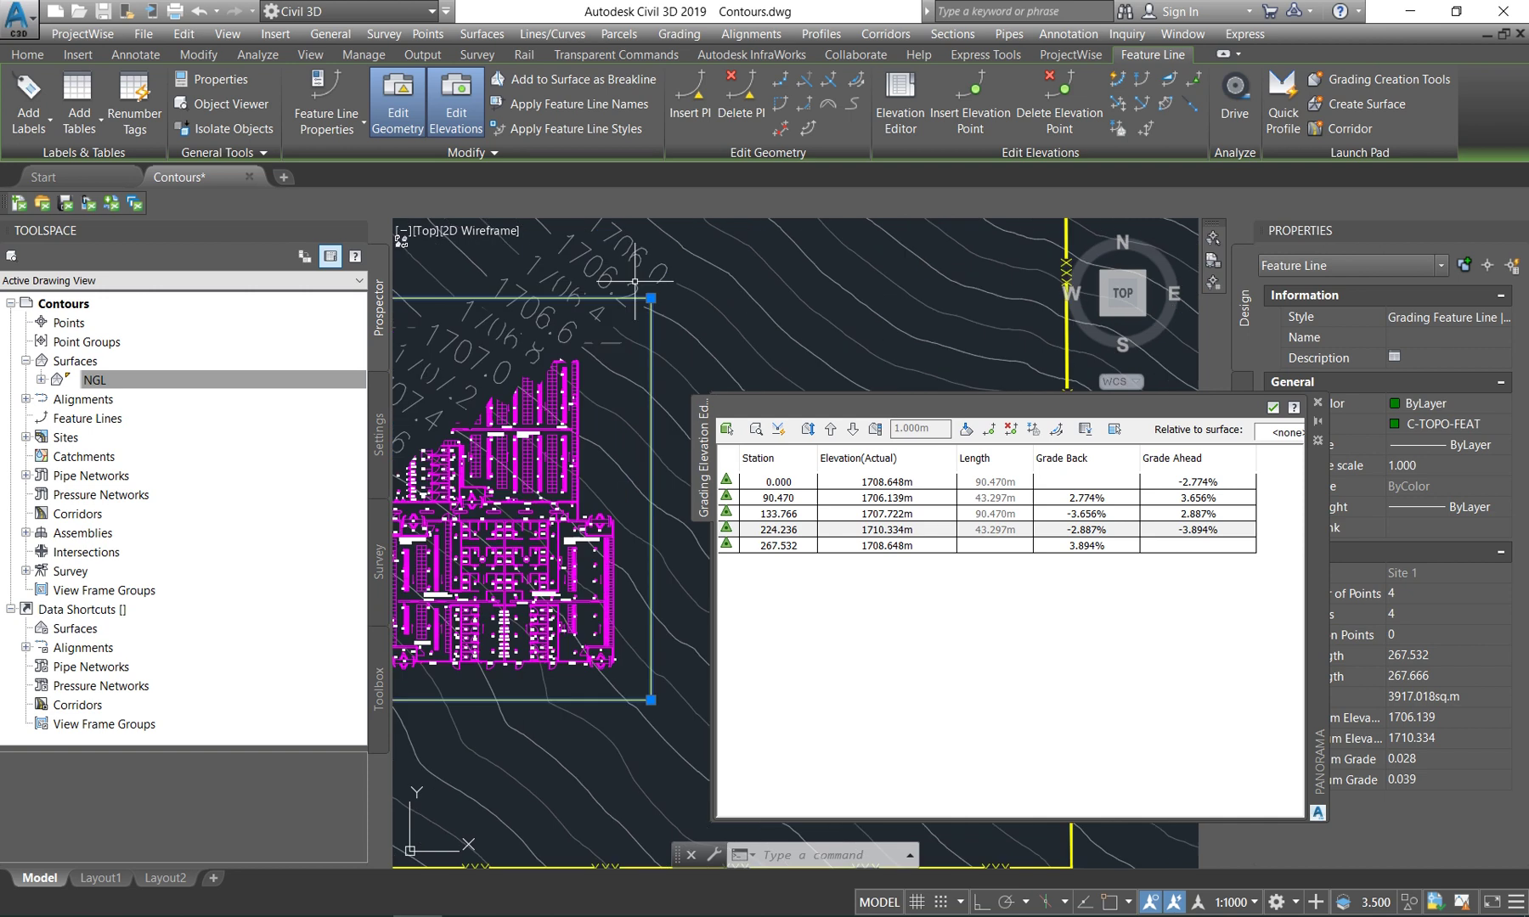
{"action": "scroll", "coordinate": [634, 281], "scroll_direction": "up", "scroll_amount": 2}
{"action": "left_click", "coordinate": [814, 503]}
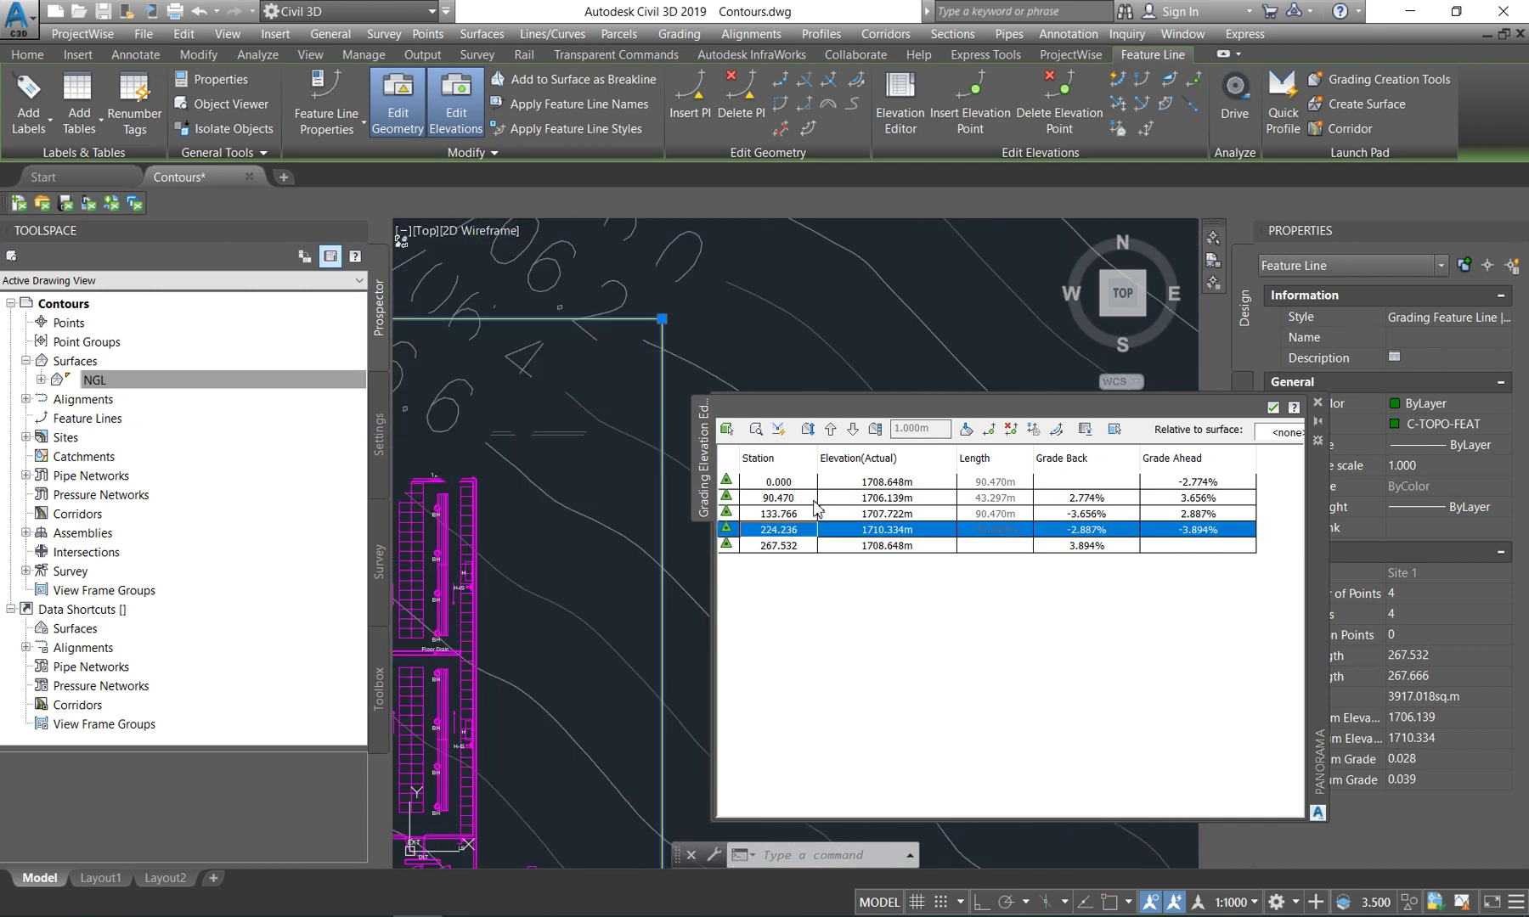
{"action": "left_click", "coordinate": [814, 501]}
{"action": "scroll", "coordinate": [637, 320], "scroll_direction": "up", "scroll_amount": 4}
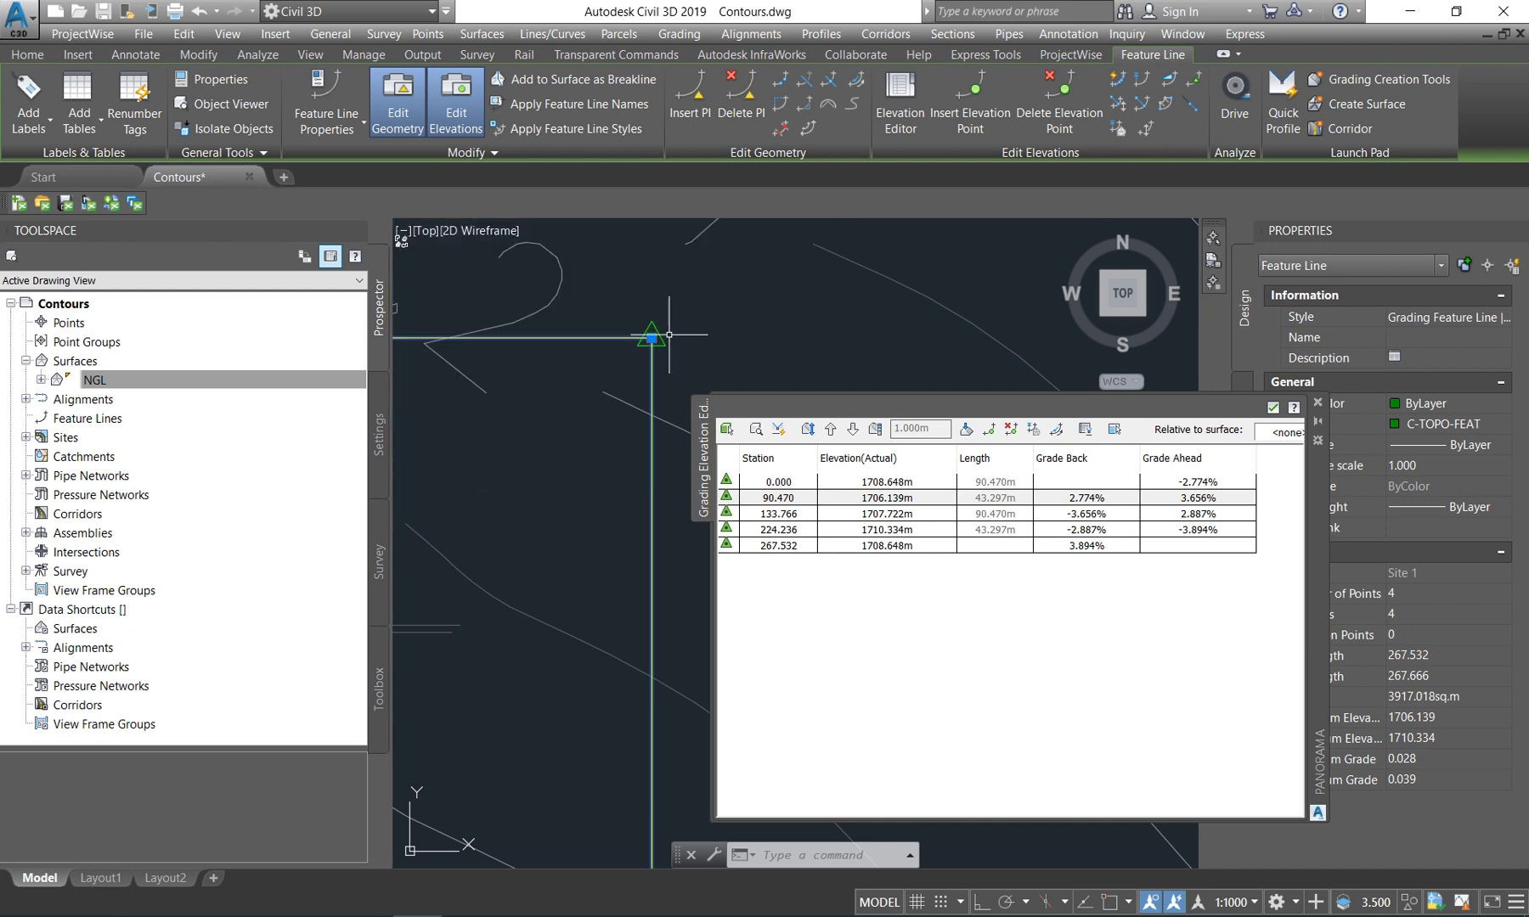
{"action": "scroll", "coordinate": [663, 329], "scroll_direction": "down", "scroll_amount": 4}
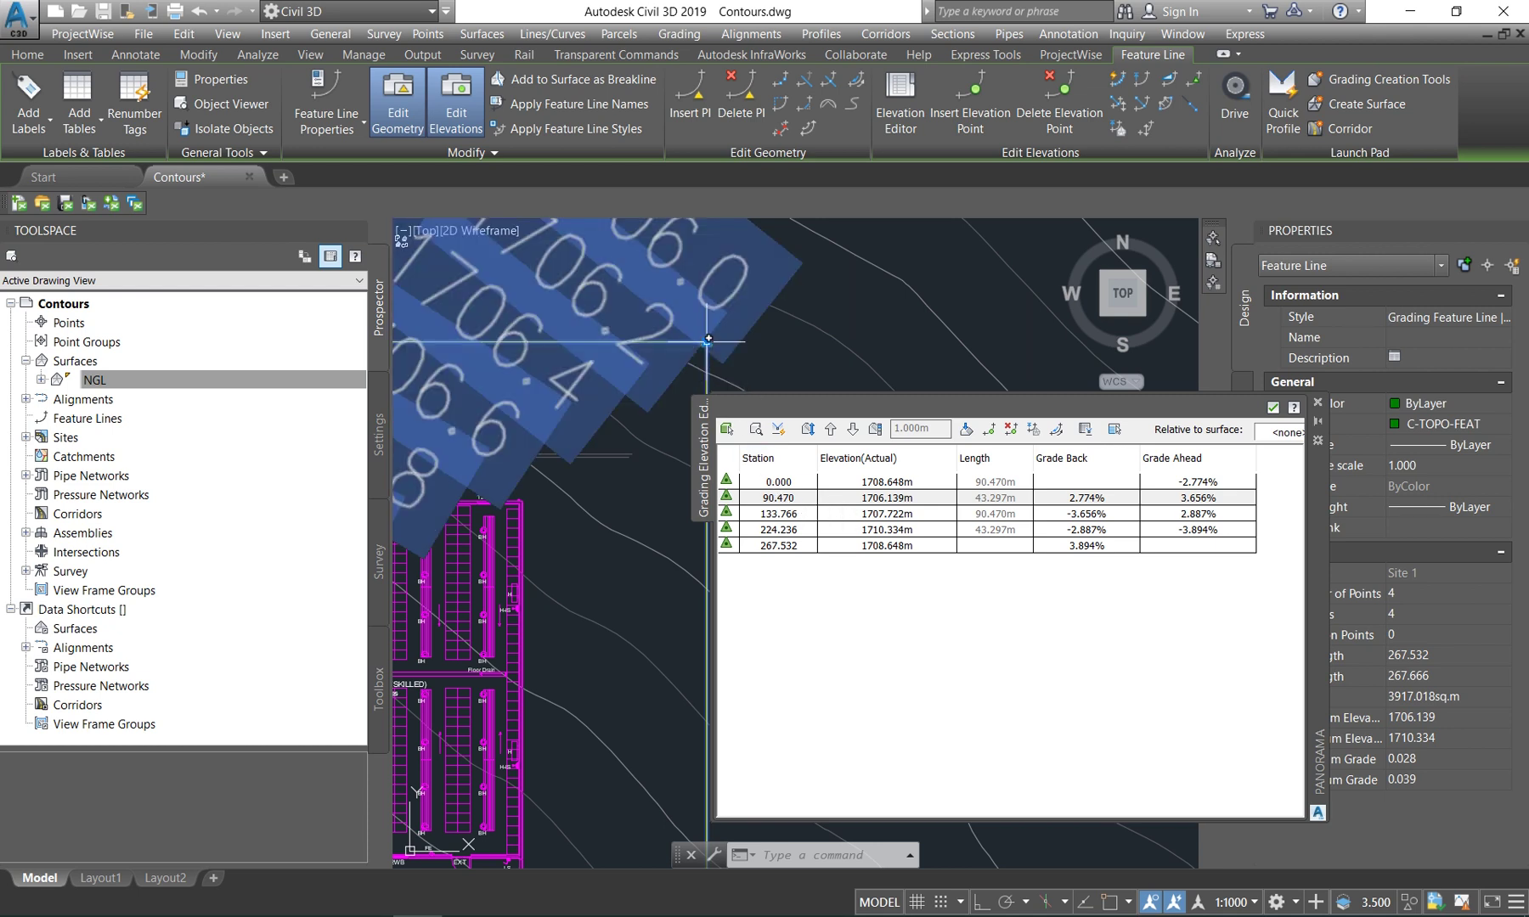
Set both Grade Back and Grade Ahead at station 90.470 to 1%.
{"action": "double_click", "coordinate": [1107, 498]}
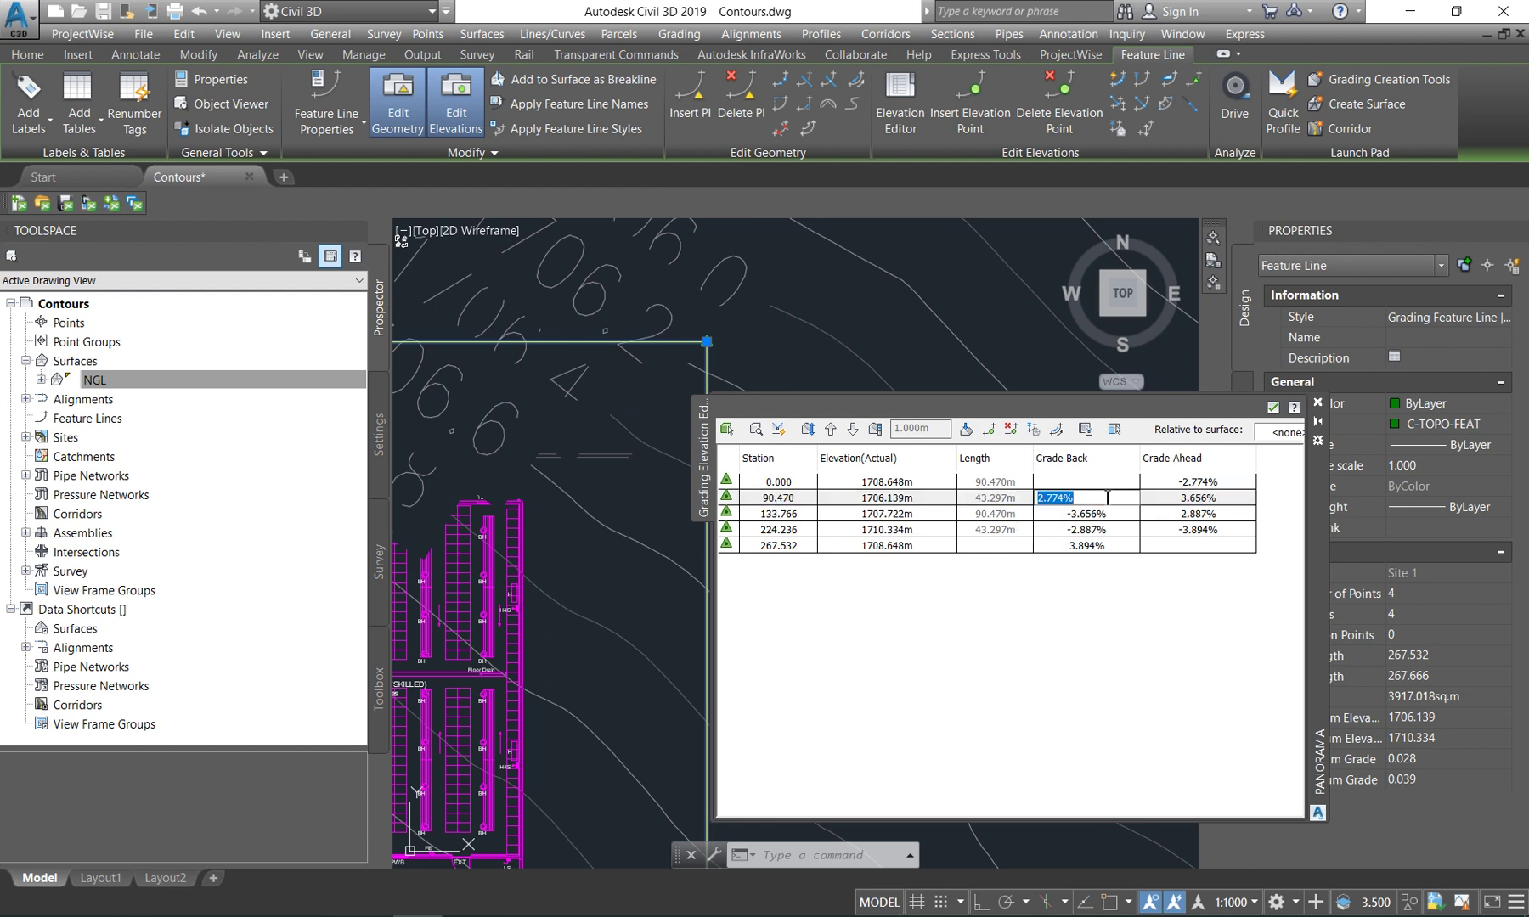
{"action": "type", "text": "1"}
{"action": "key", "text": "Return"}
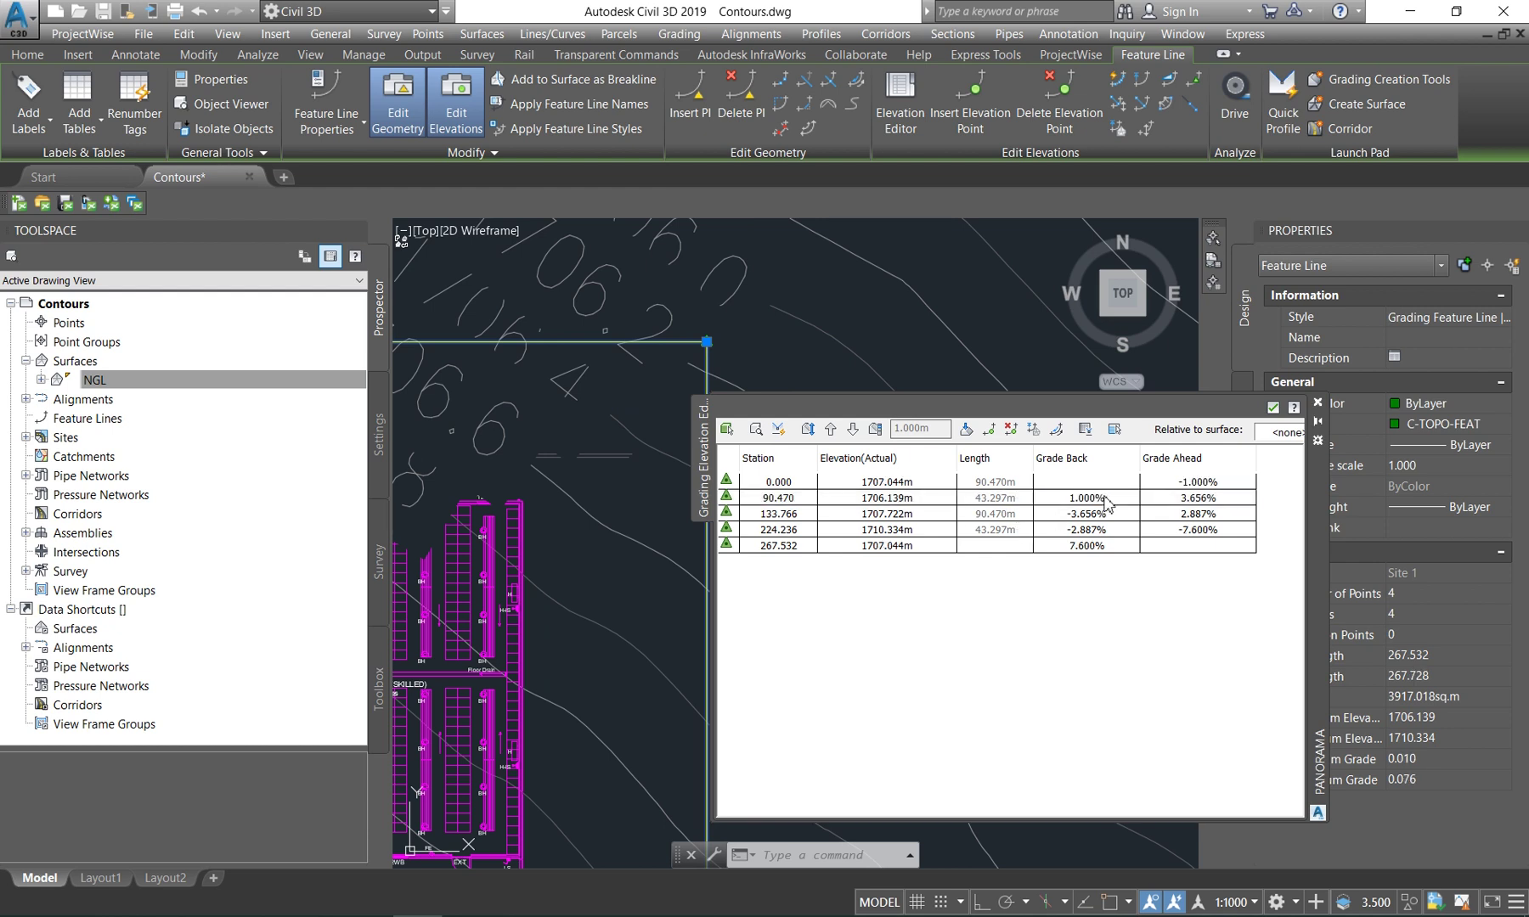
{"action": "left_click", "coordinate": [1190, 499]}
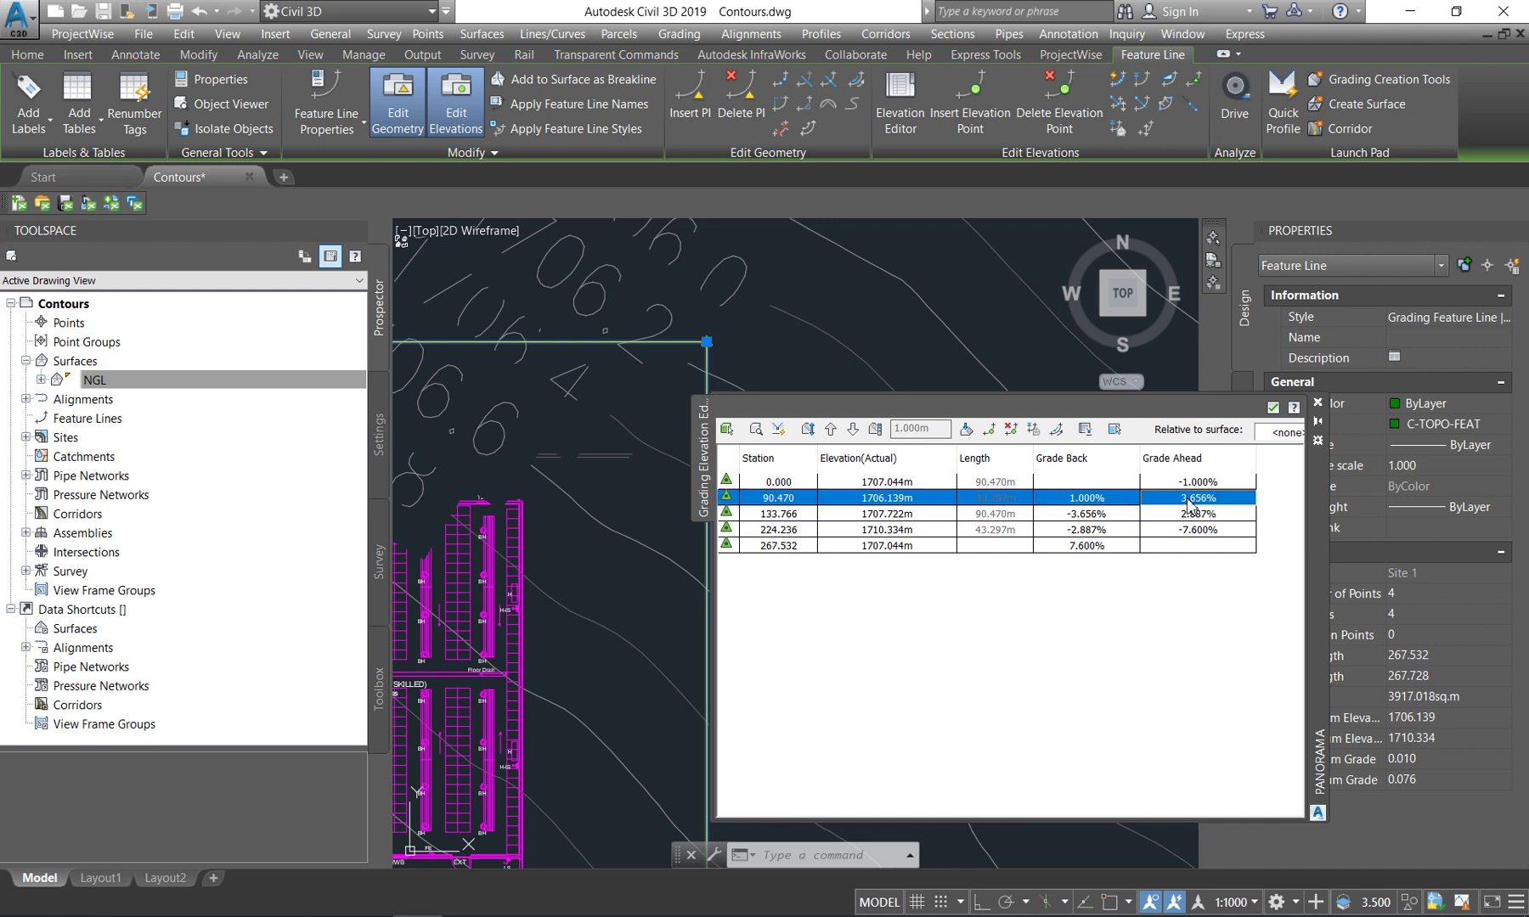
{"action": "left_click", "coordinate": [1190, 500]}
{"action": "type", "text": "1"}
{"action": "key", "text": "Return"}
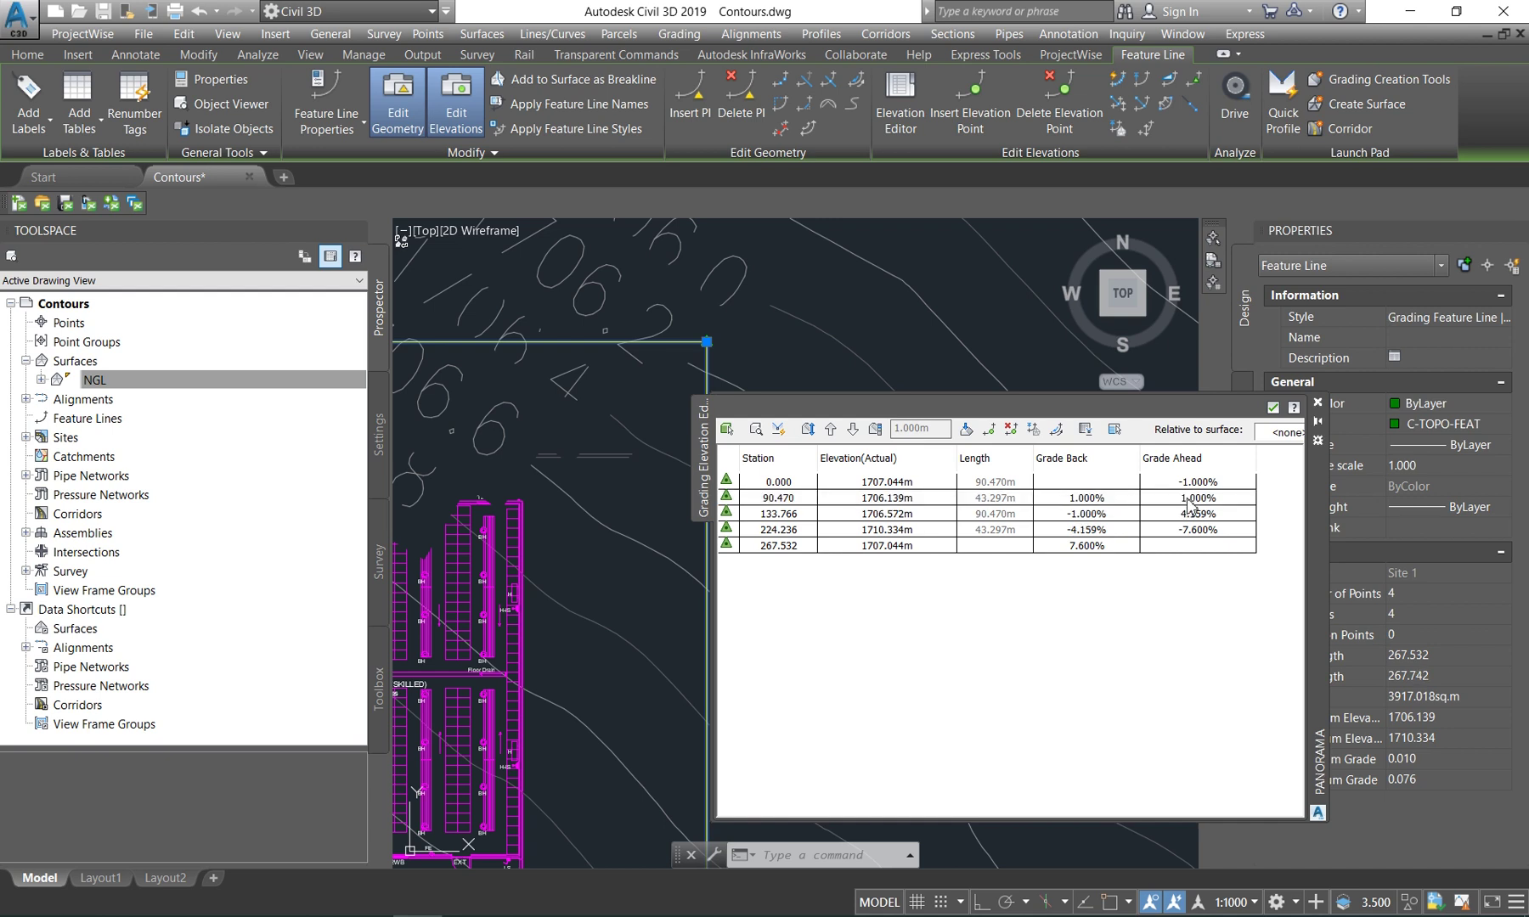
Set Grade Ahead at station 133.766 to 1%, apply the edits and close the editor.
{"action": "left_click", "coordinate": [1198, 514]}
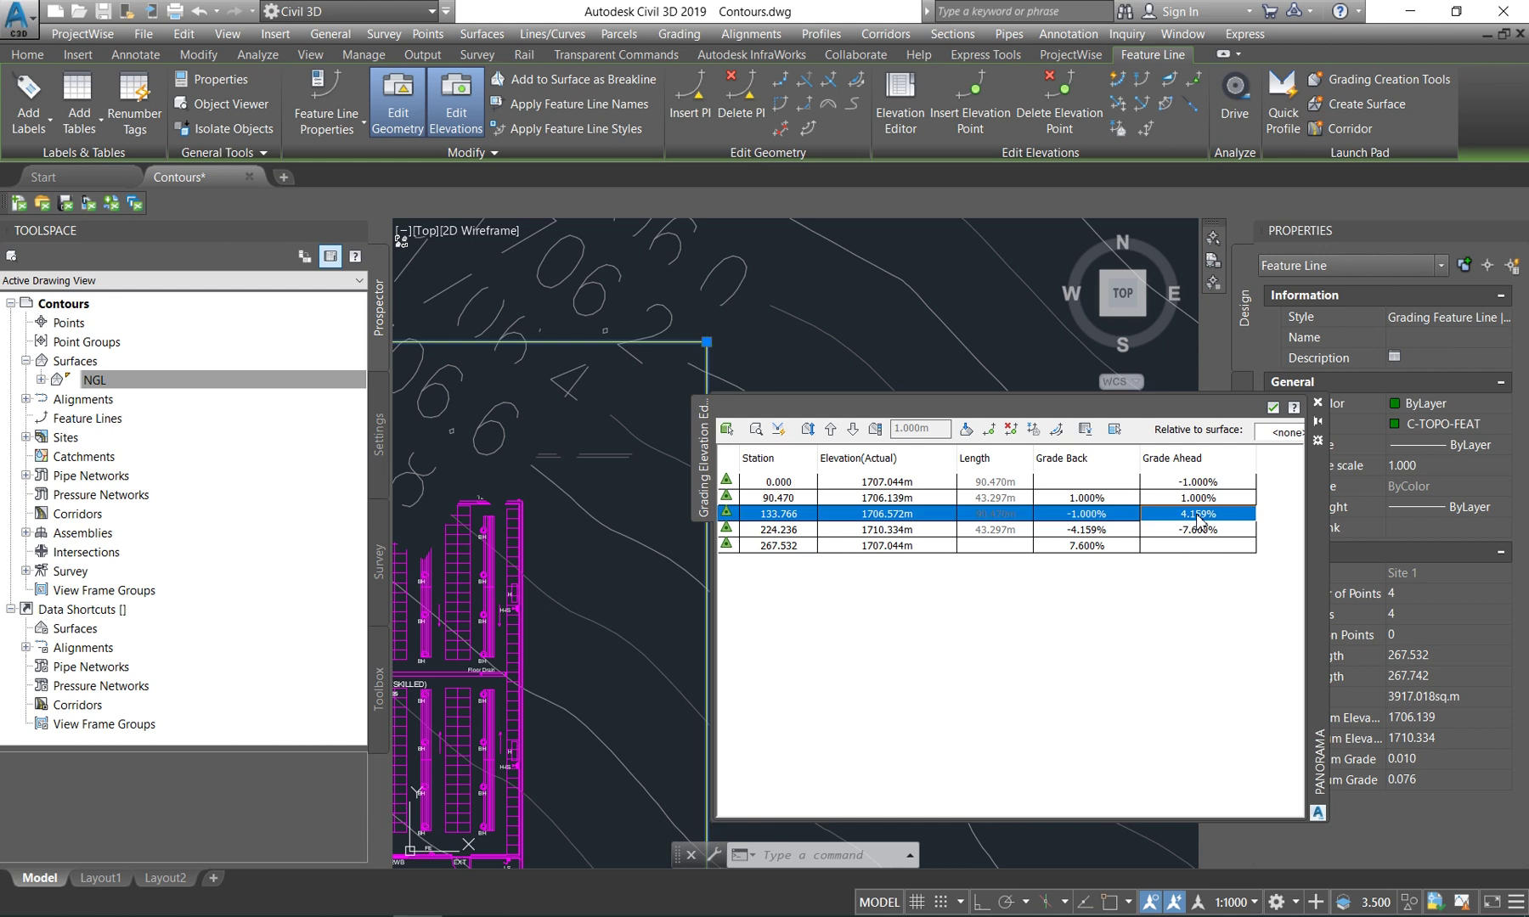
{"action": "left_click", "coordinate": [1199, 515]}
{"action": "type", "text": "1"}
{"action": "key", "text": "Return"}
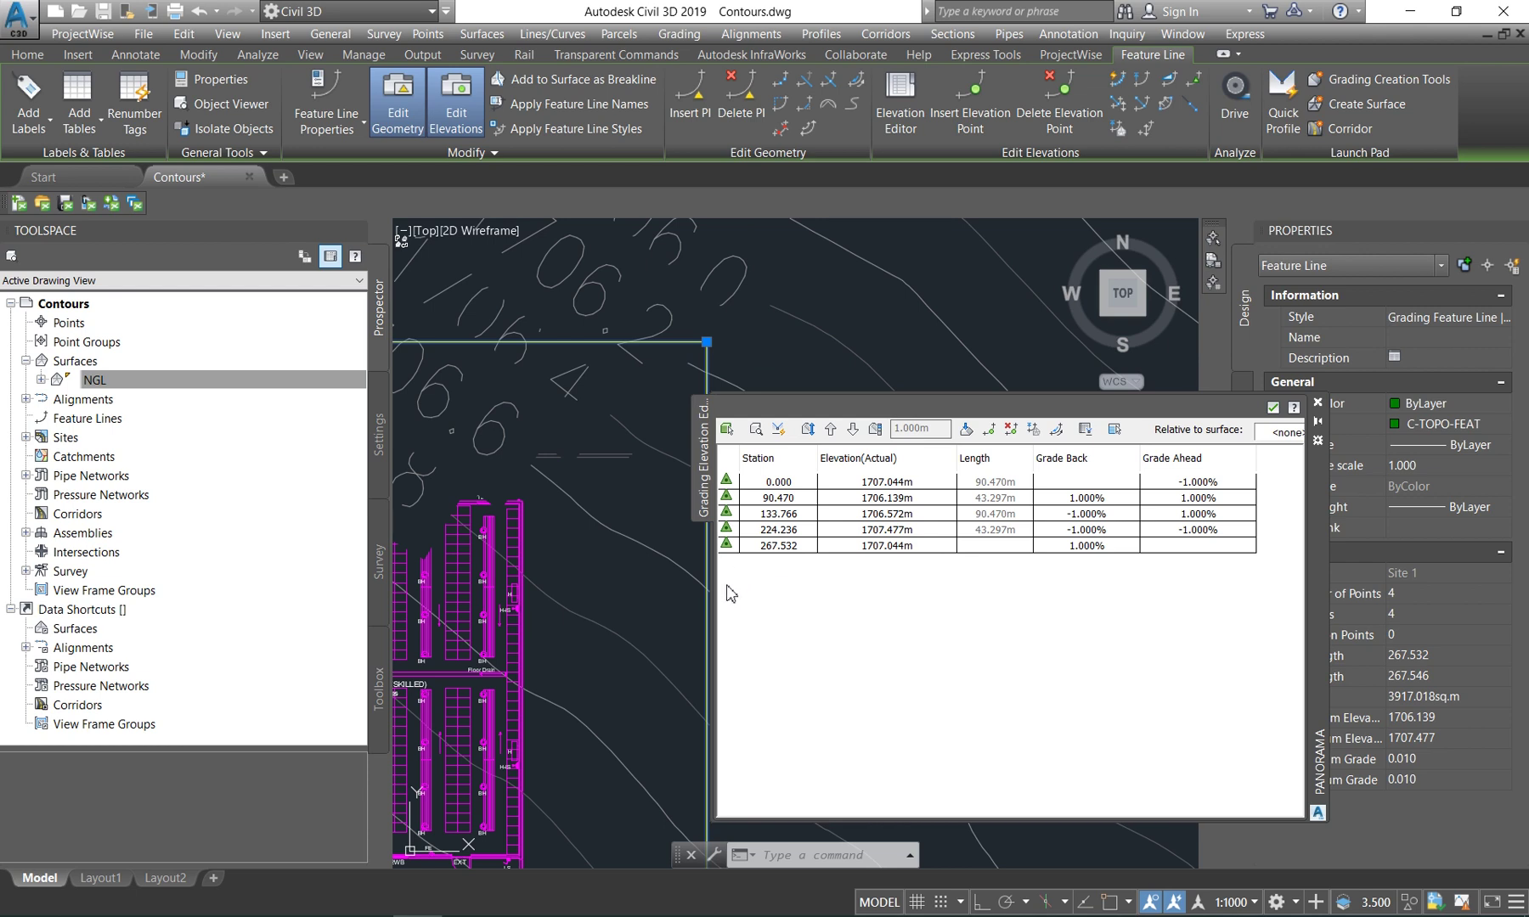
{"action": "left_click", "coordinate": [1268, 411]}
{"action": "scroll", "coordinate": [816, 476], "scroll_direction": "down", "scroll_amount": 5}
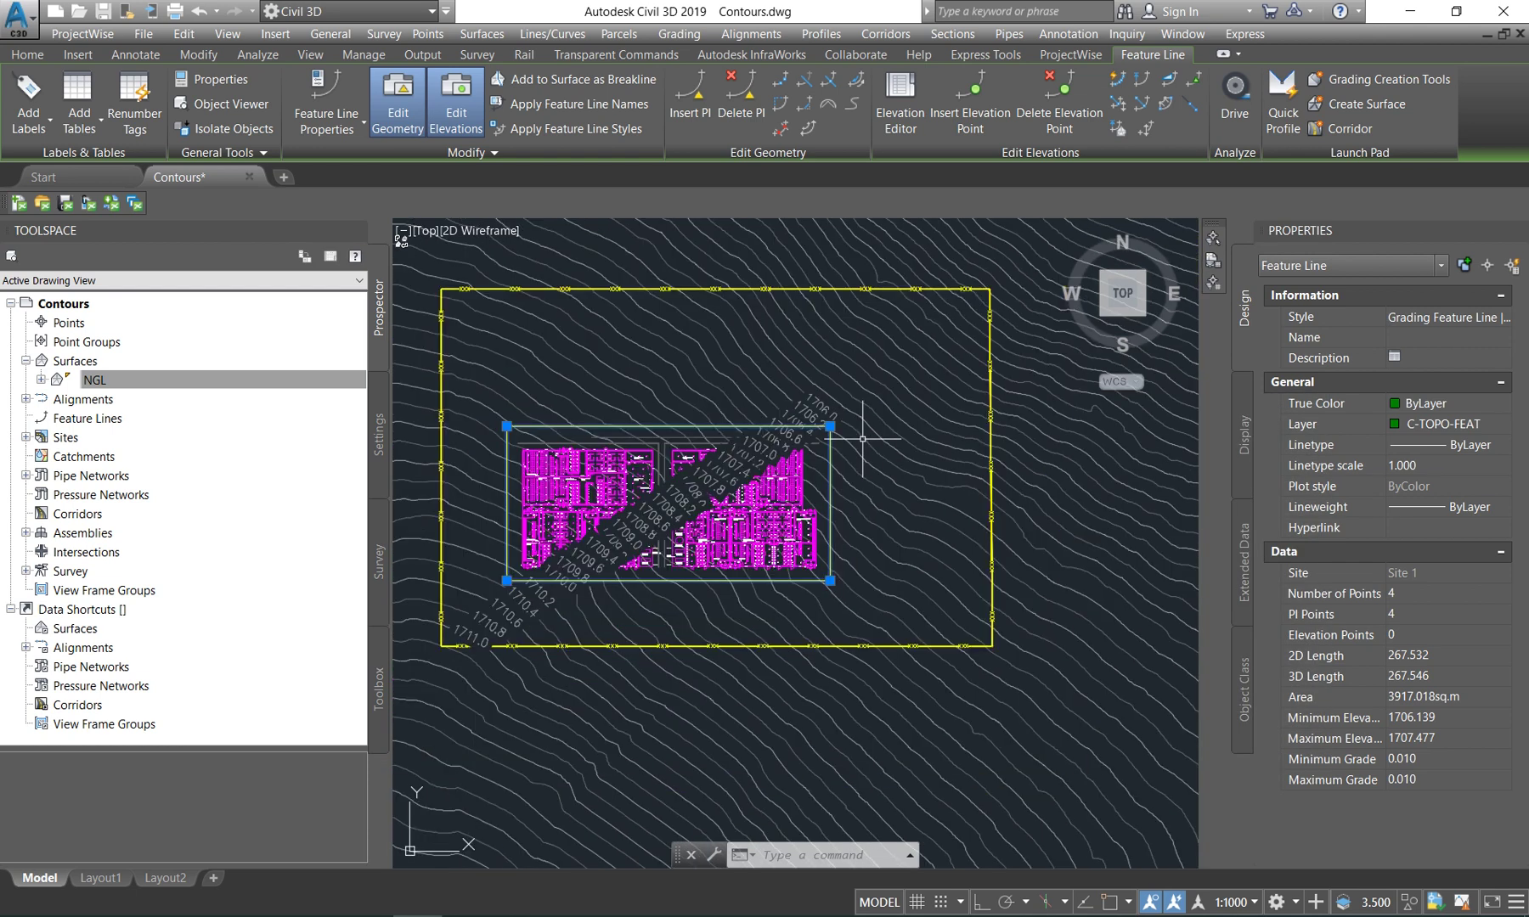
{"action": "key", "text": "Escape"}
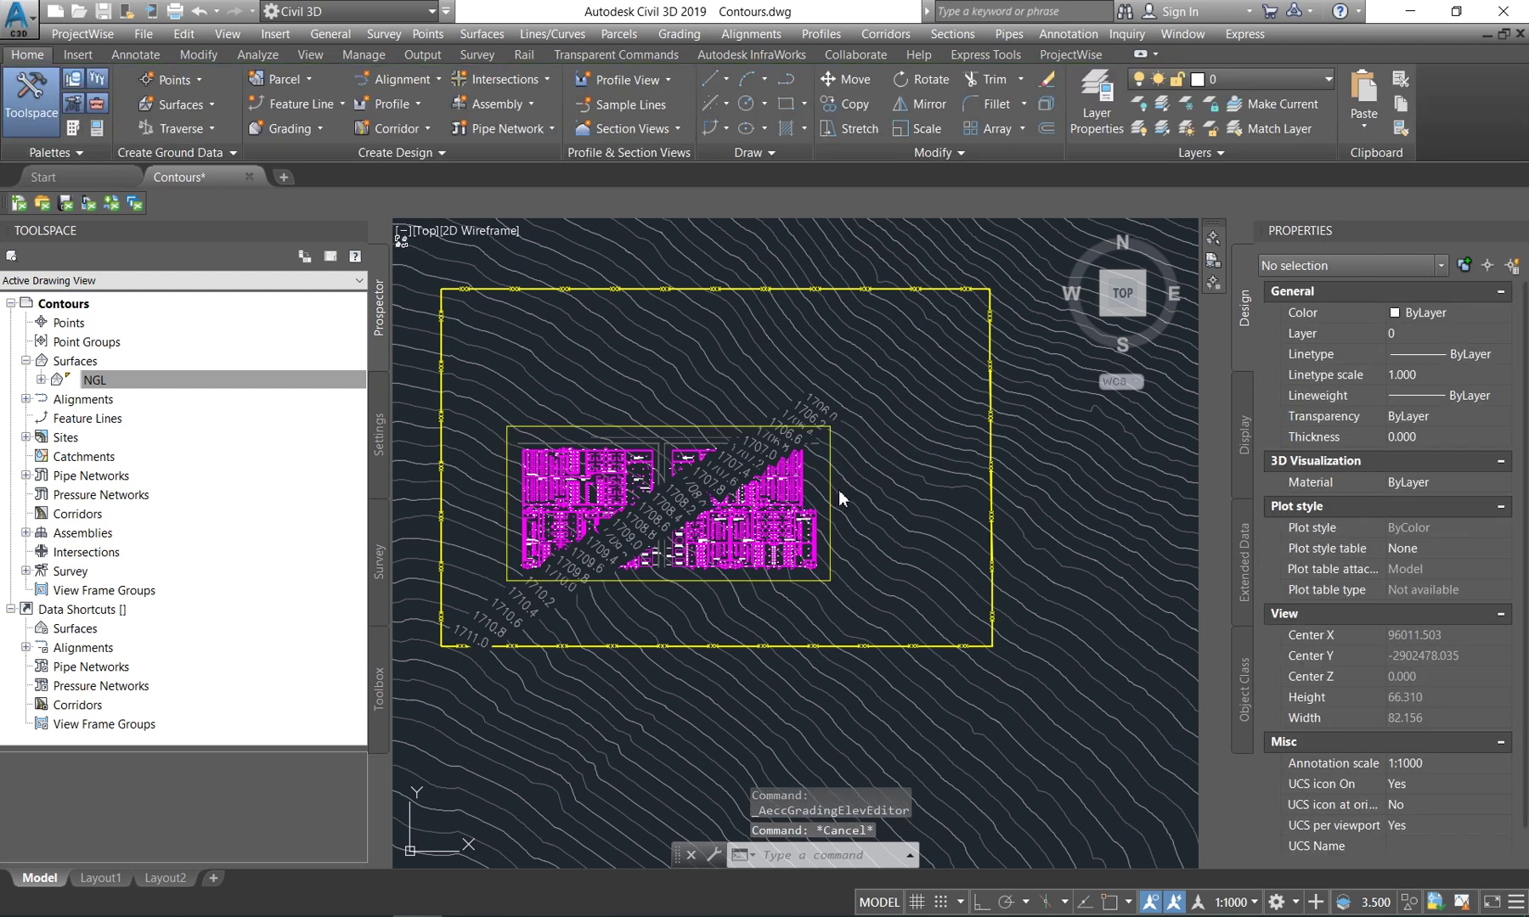
Reselect the platform feature line and open Create Grading Group from the Grading Creation Tools.
{"action": "left_click", "coordinate": [830, 499]}
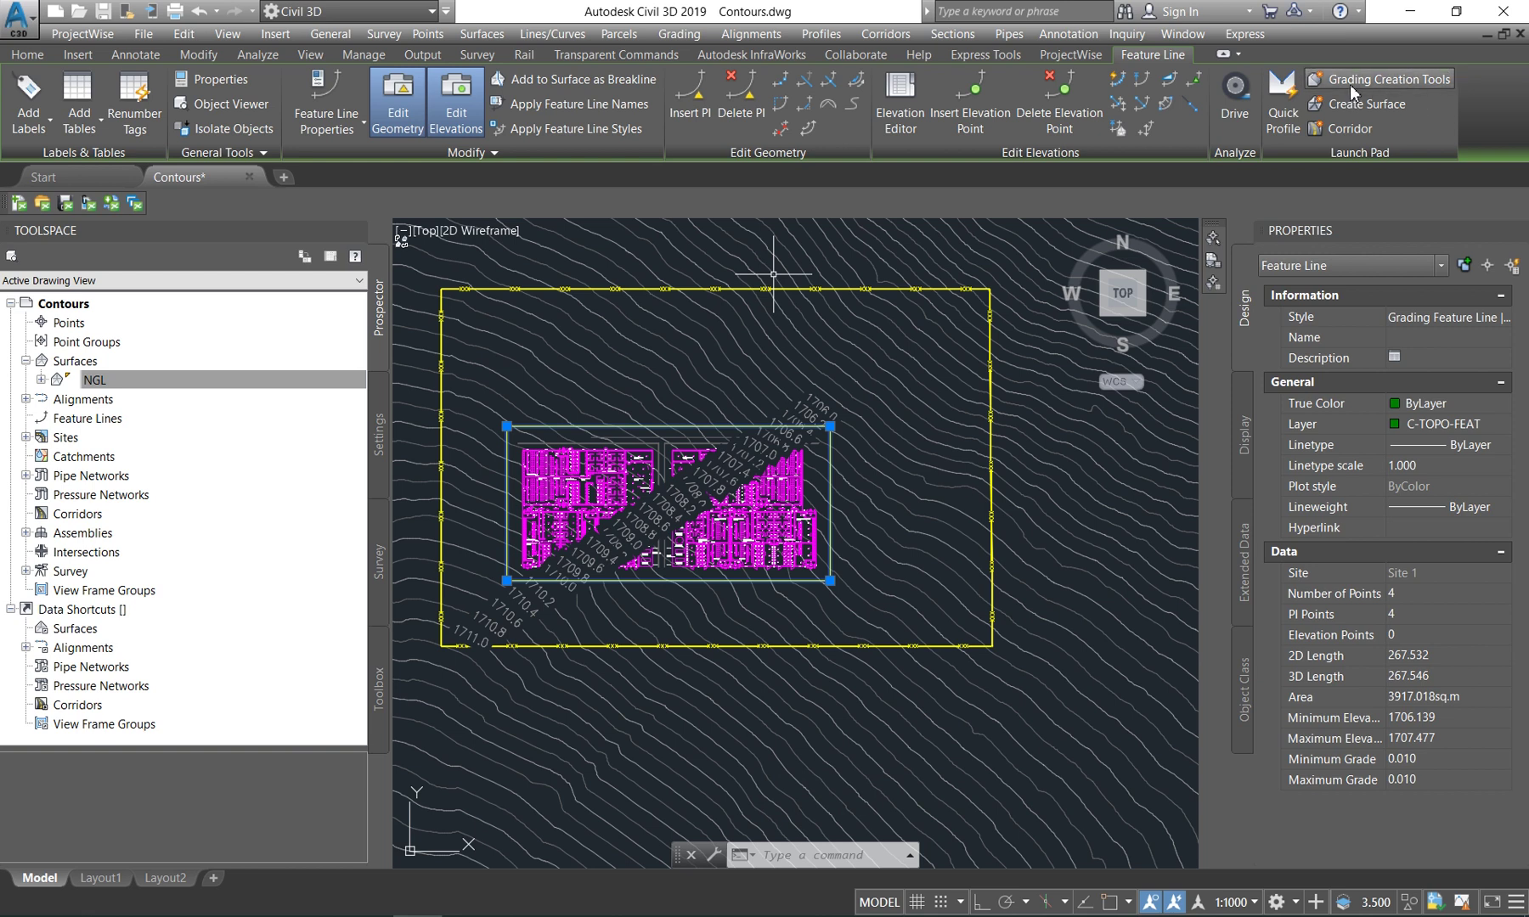
{"action": "left_click", "coordinate": [1409, 79]}
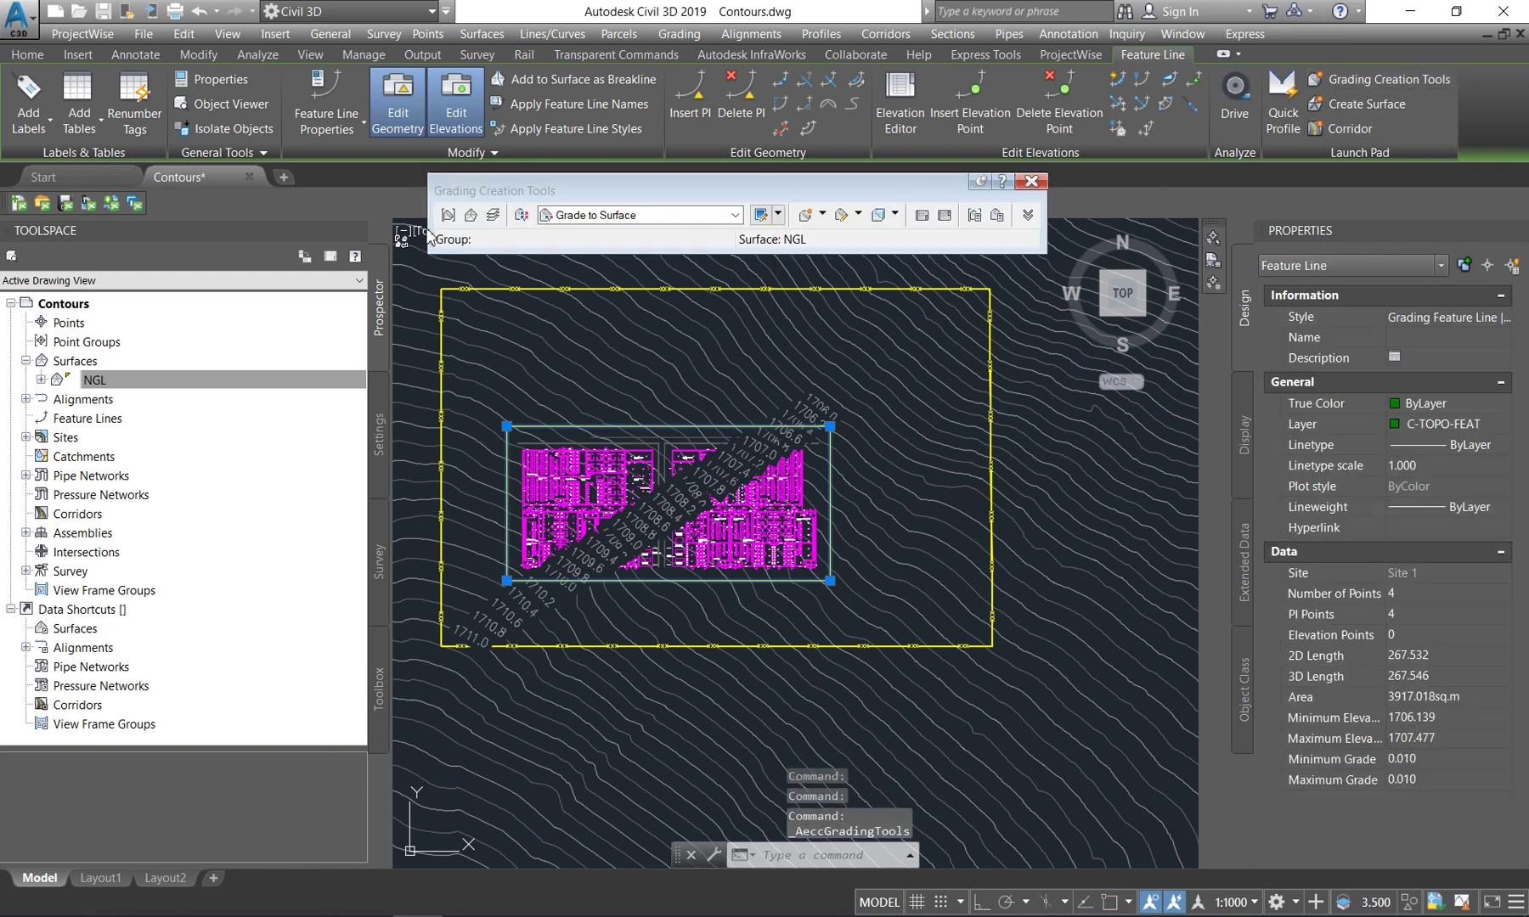
{"action": "left_click", "coordinate": [448, 215]}
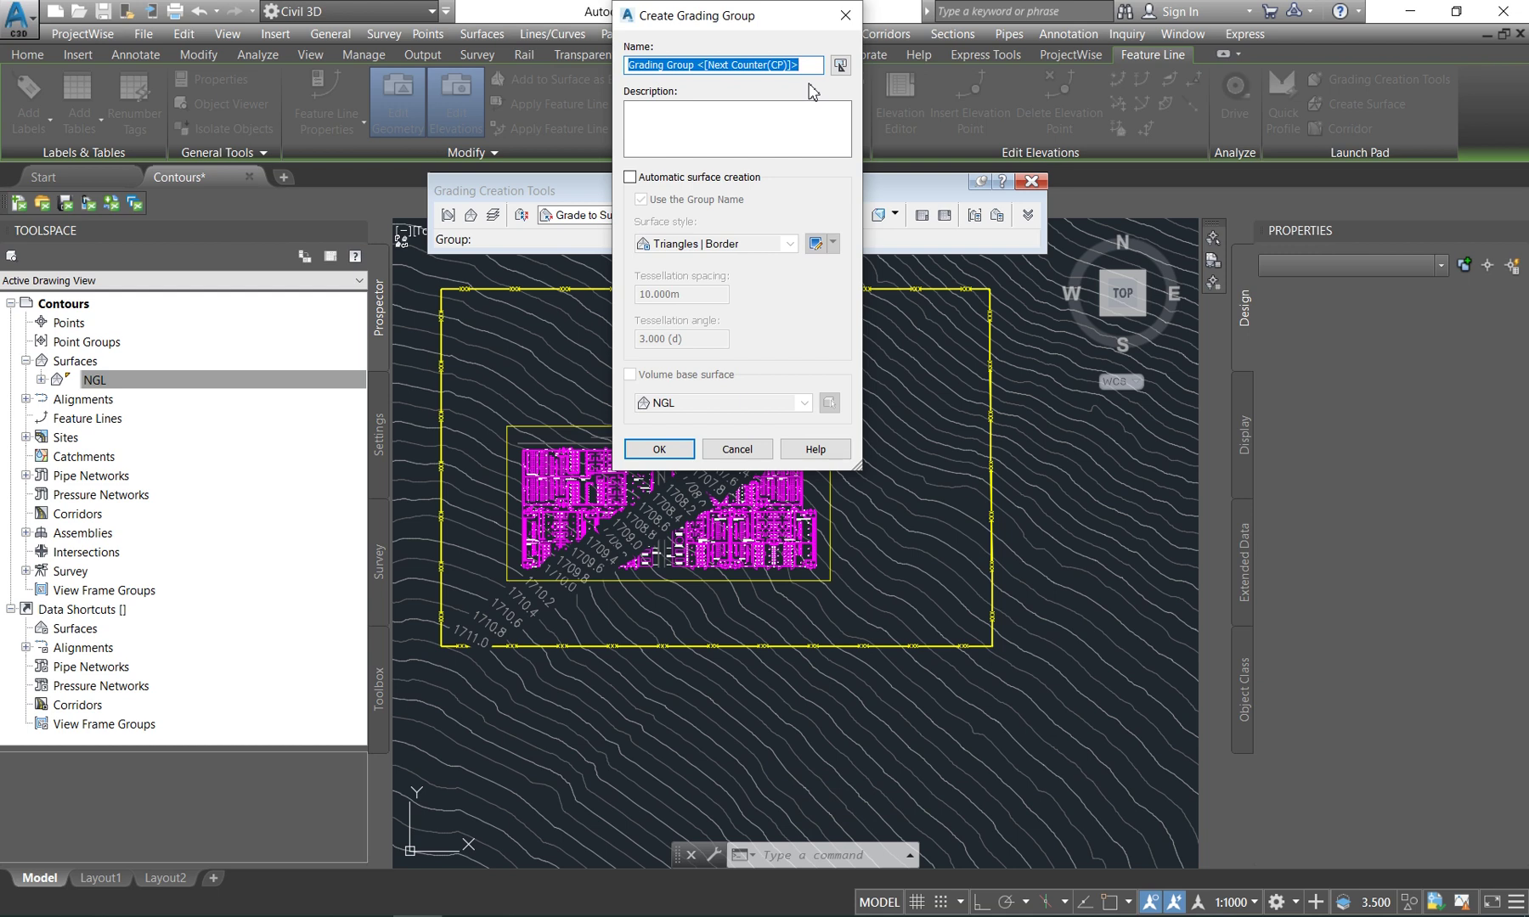
Name the grading group PLATFORM GG with automatic surface creation and no volume comparison.
{"action": "type", "text": "PLATFORM GG"}
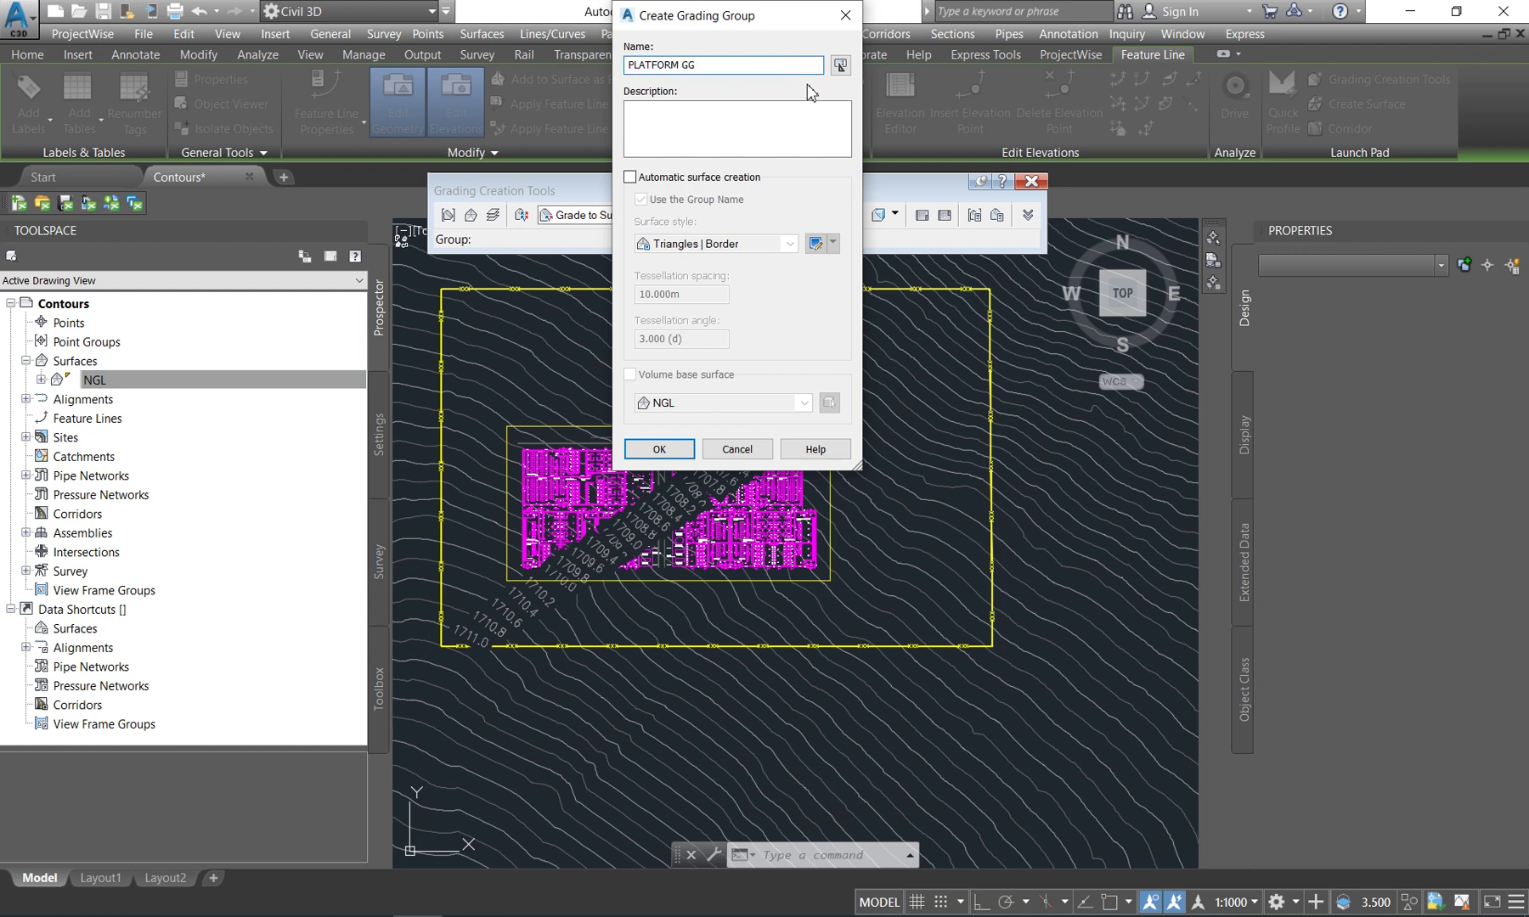
{"action": "left_click", "coordinate": [631, 178]}
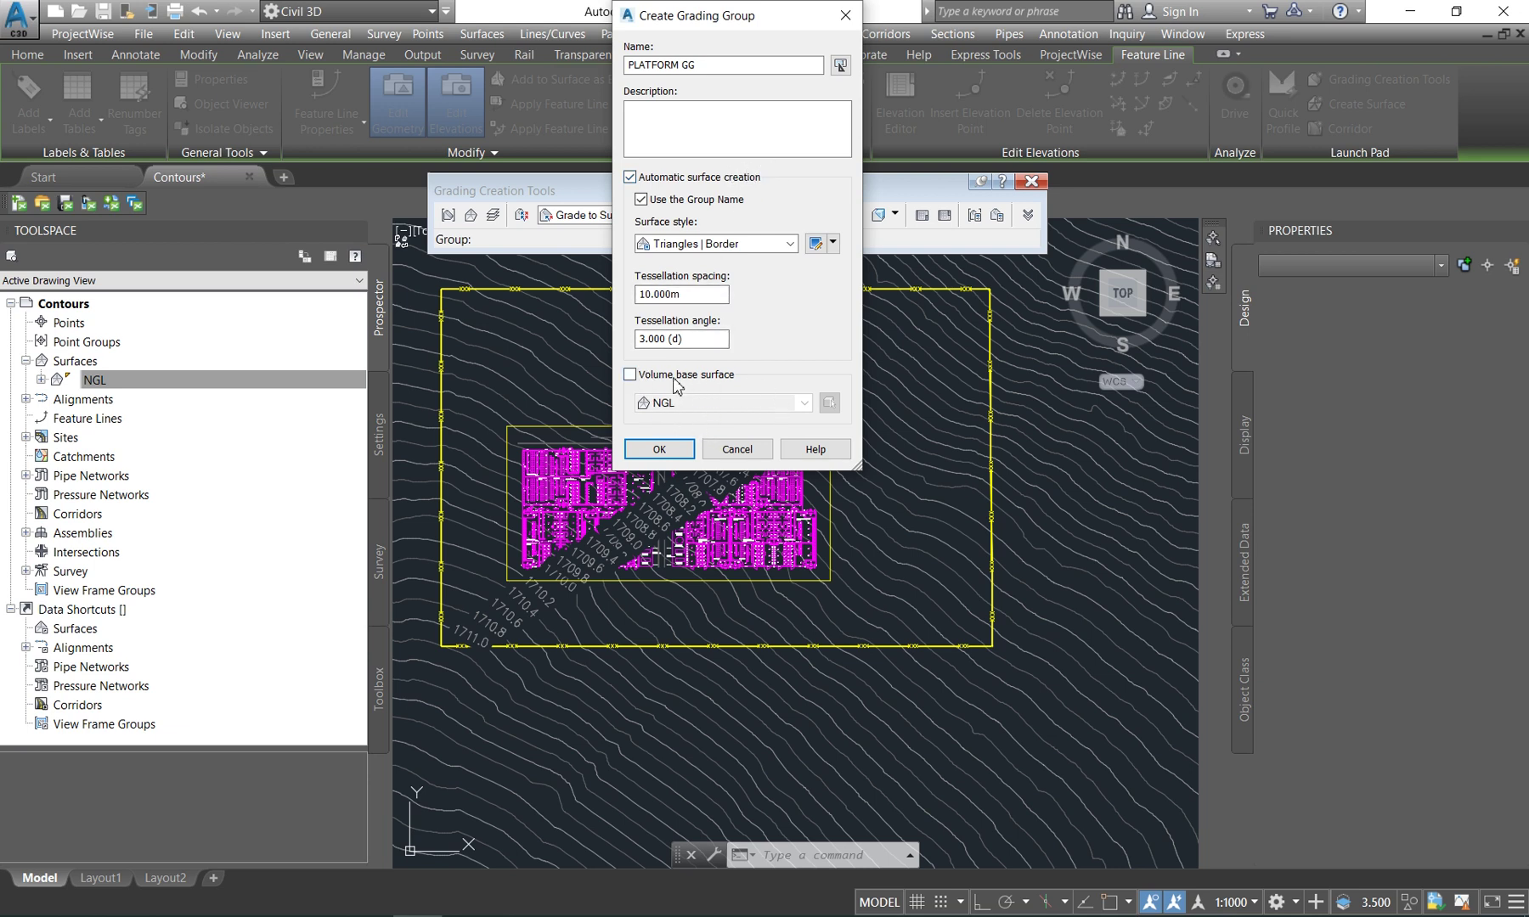
{"action": "left_click", "coordinate": [630, 375]}
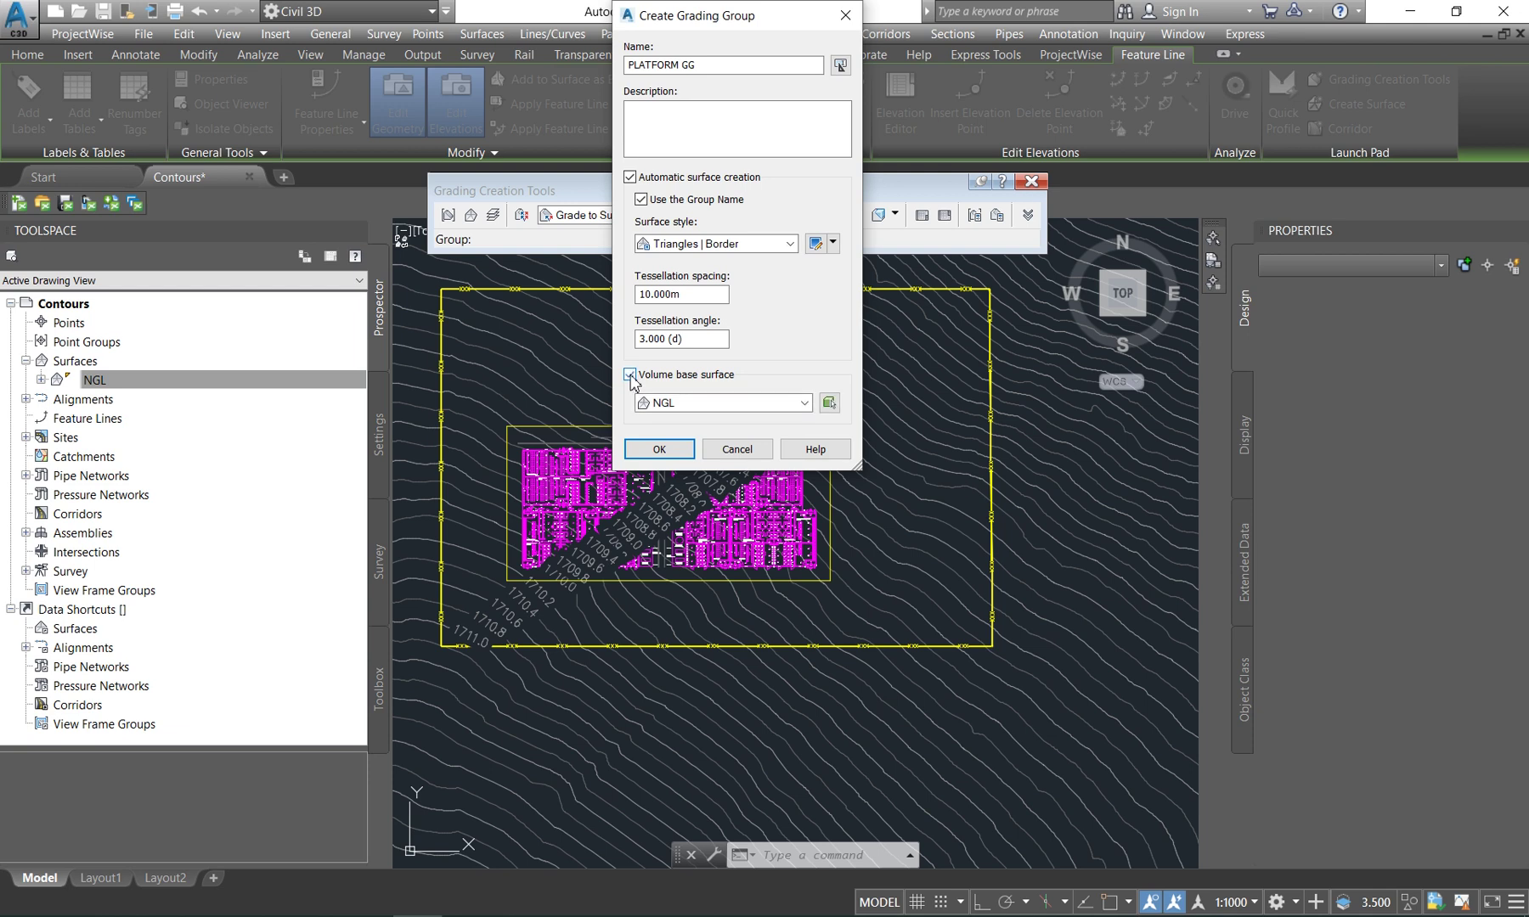
{"action": "left_click", "coordinate": [629, 374]}
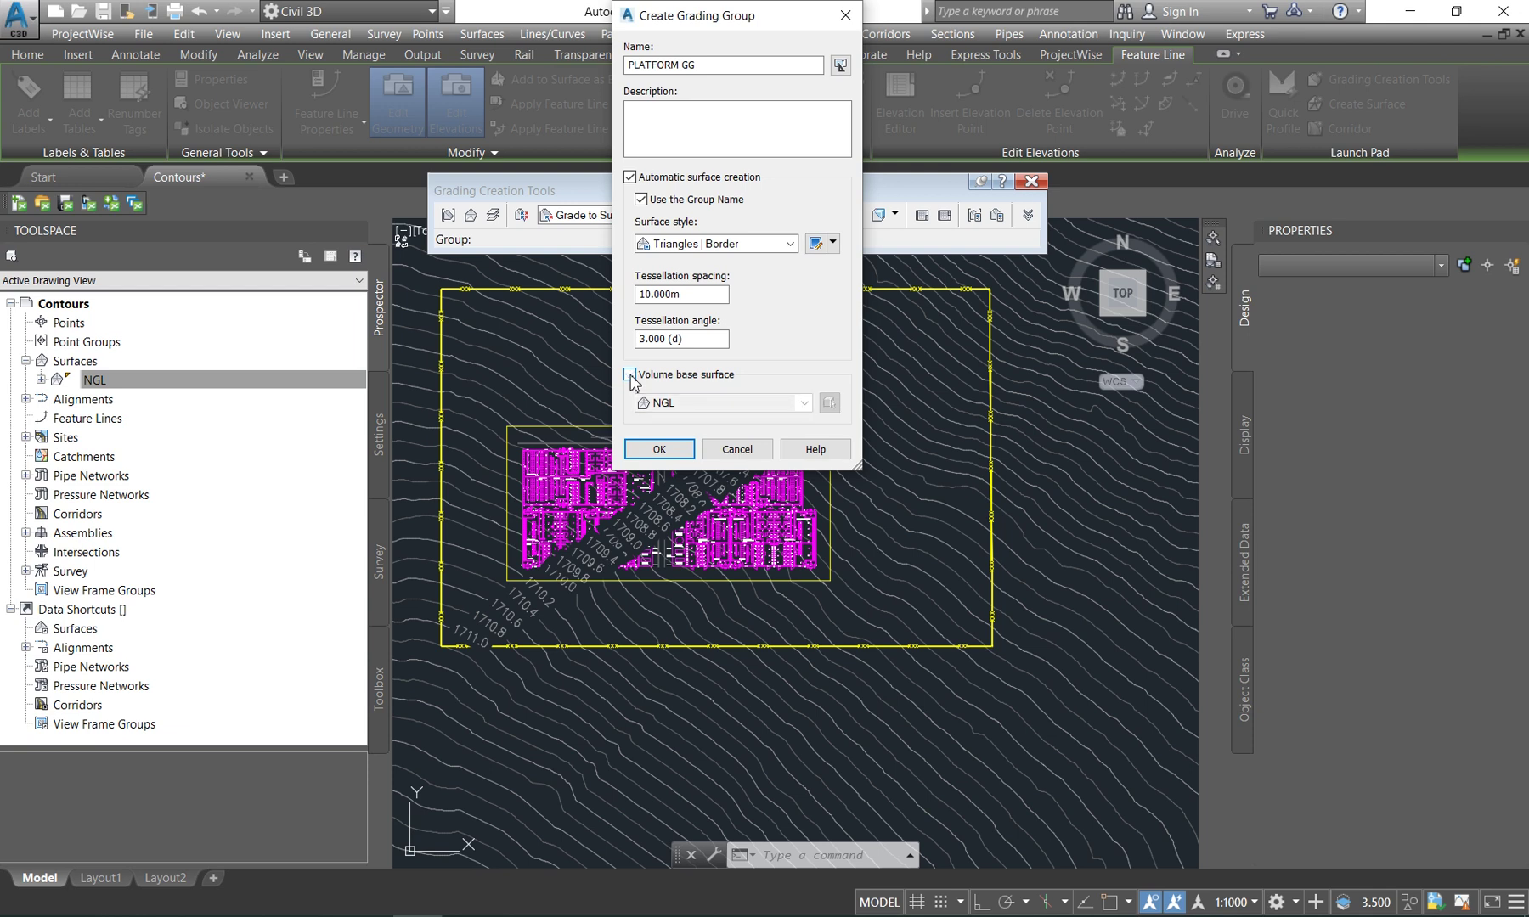
{"action": "left_click", "coordinate": [659, 450]}
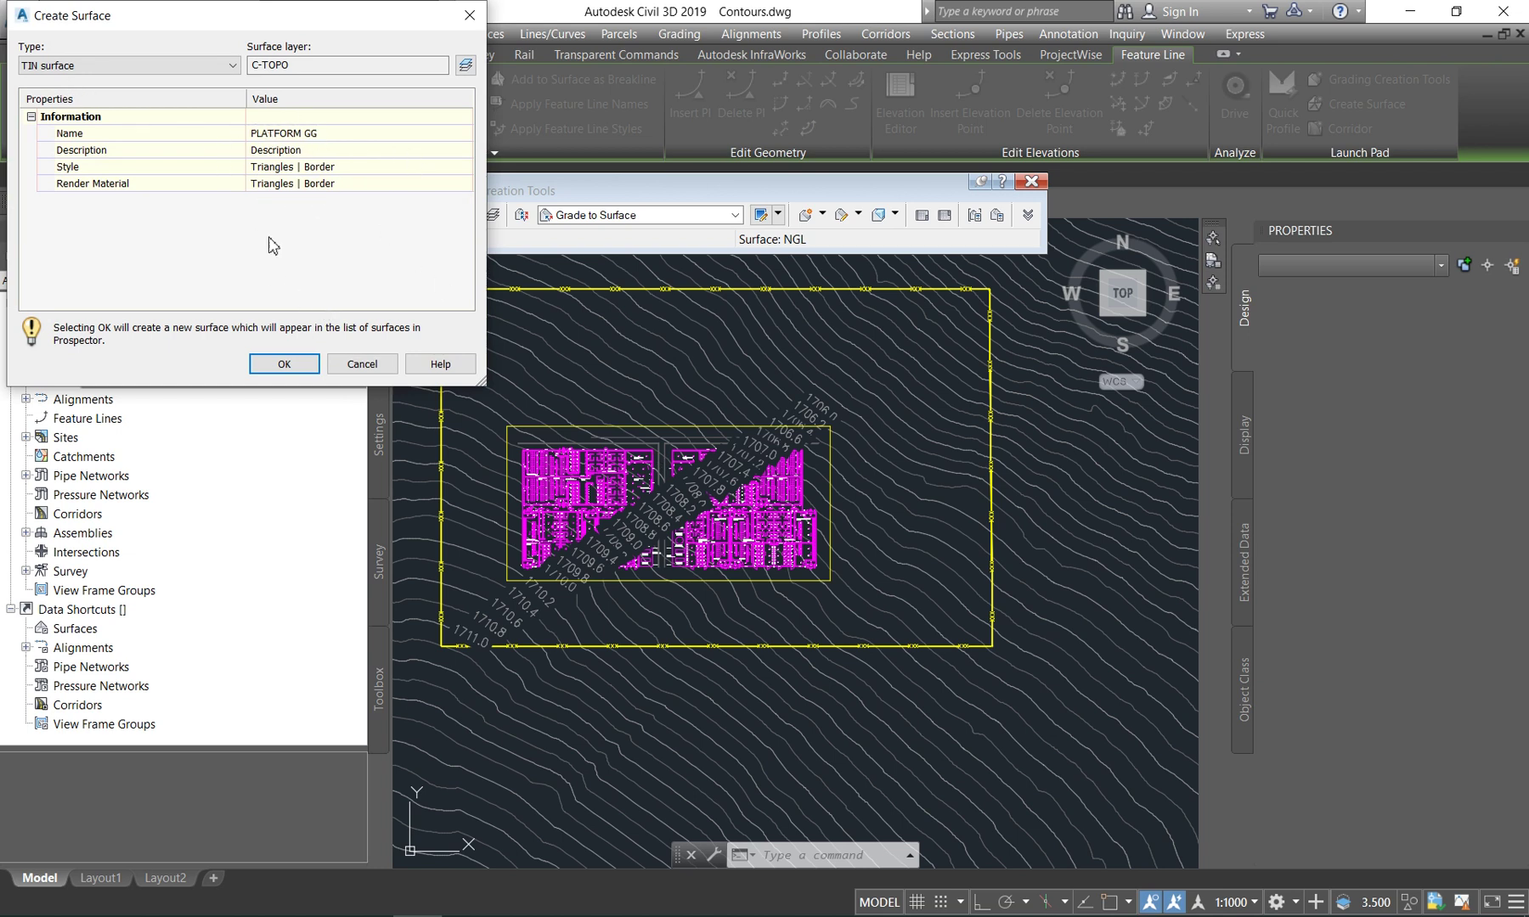
Accept the new PLATFORM GG surface and begin setting the grading target surface.
{"action": "left_click", "coordinate": [299, 364]}
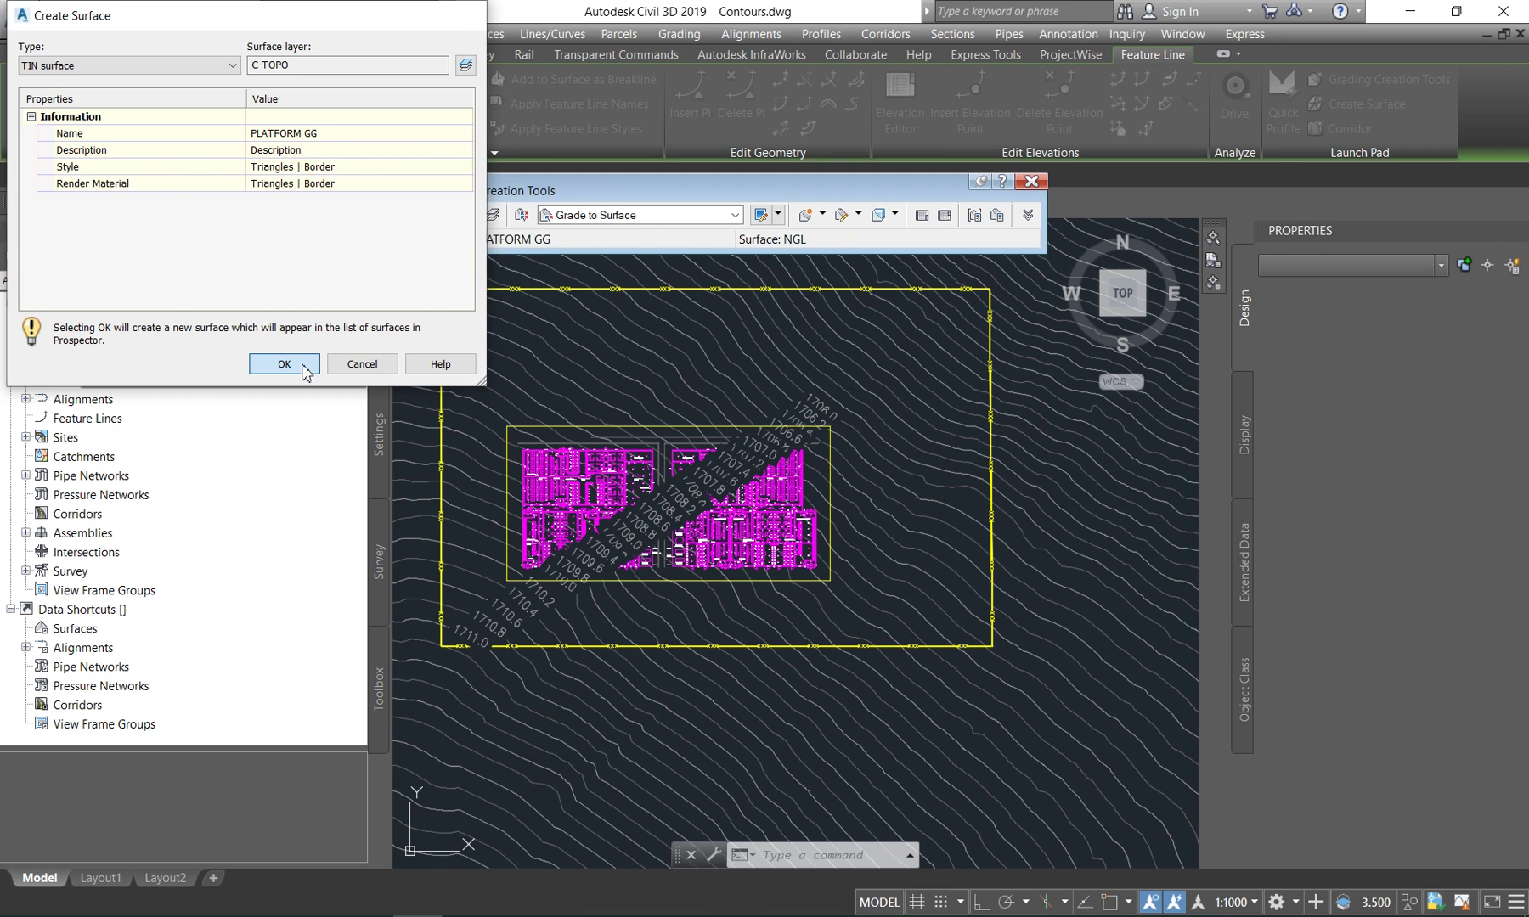
{"action": "left_click", "coordinate": [86, 399]}
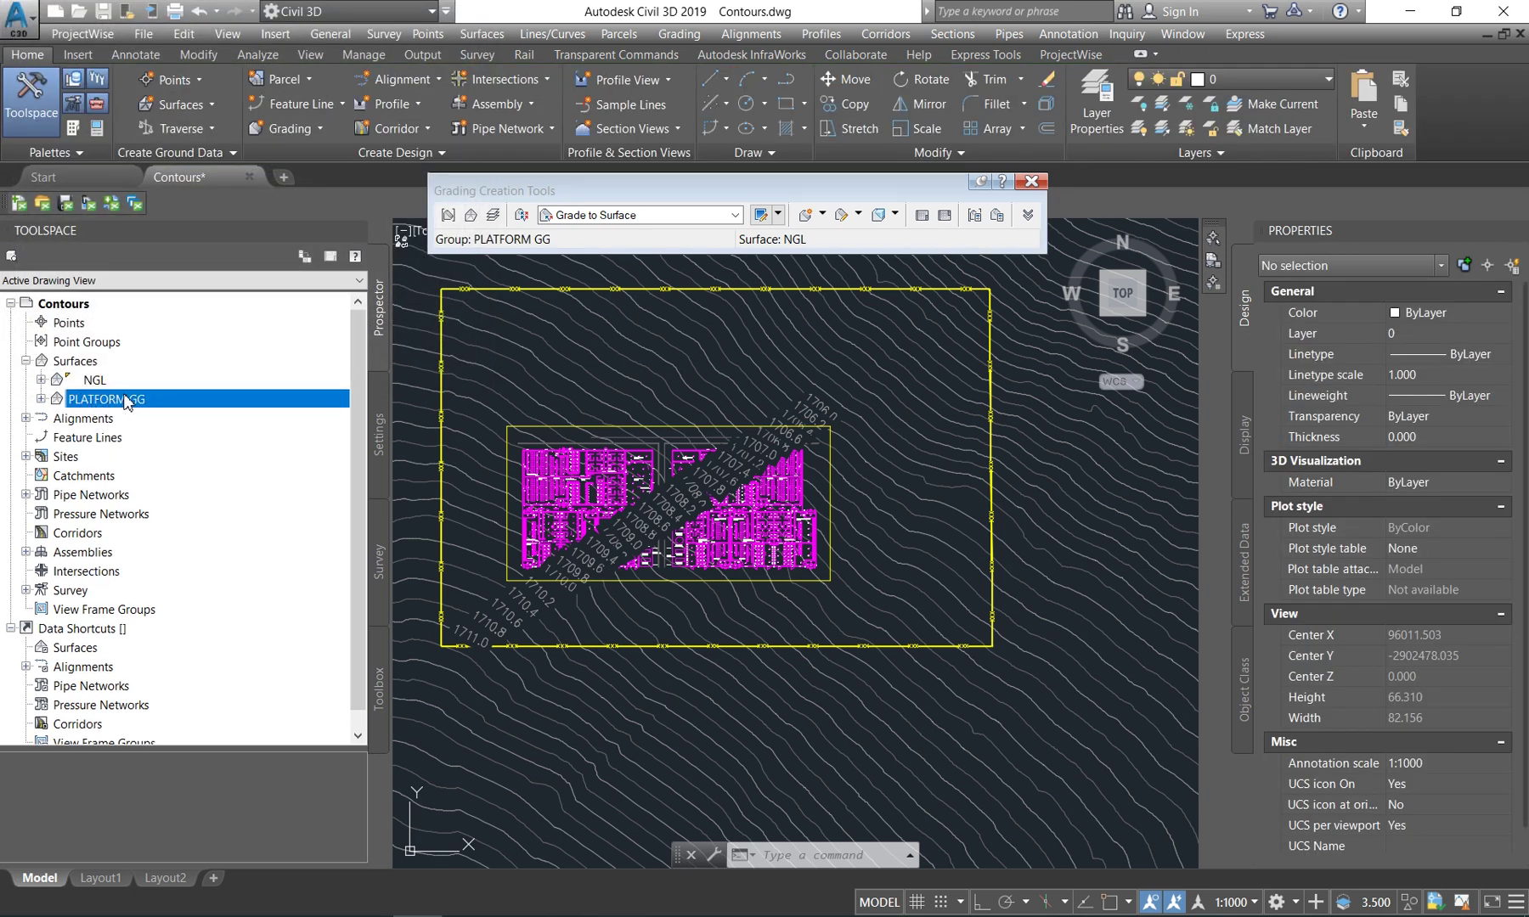
{"action": "left_click", "coordinate": [472, 216]}
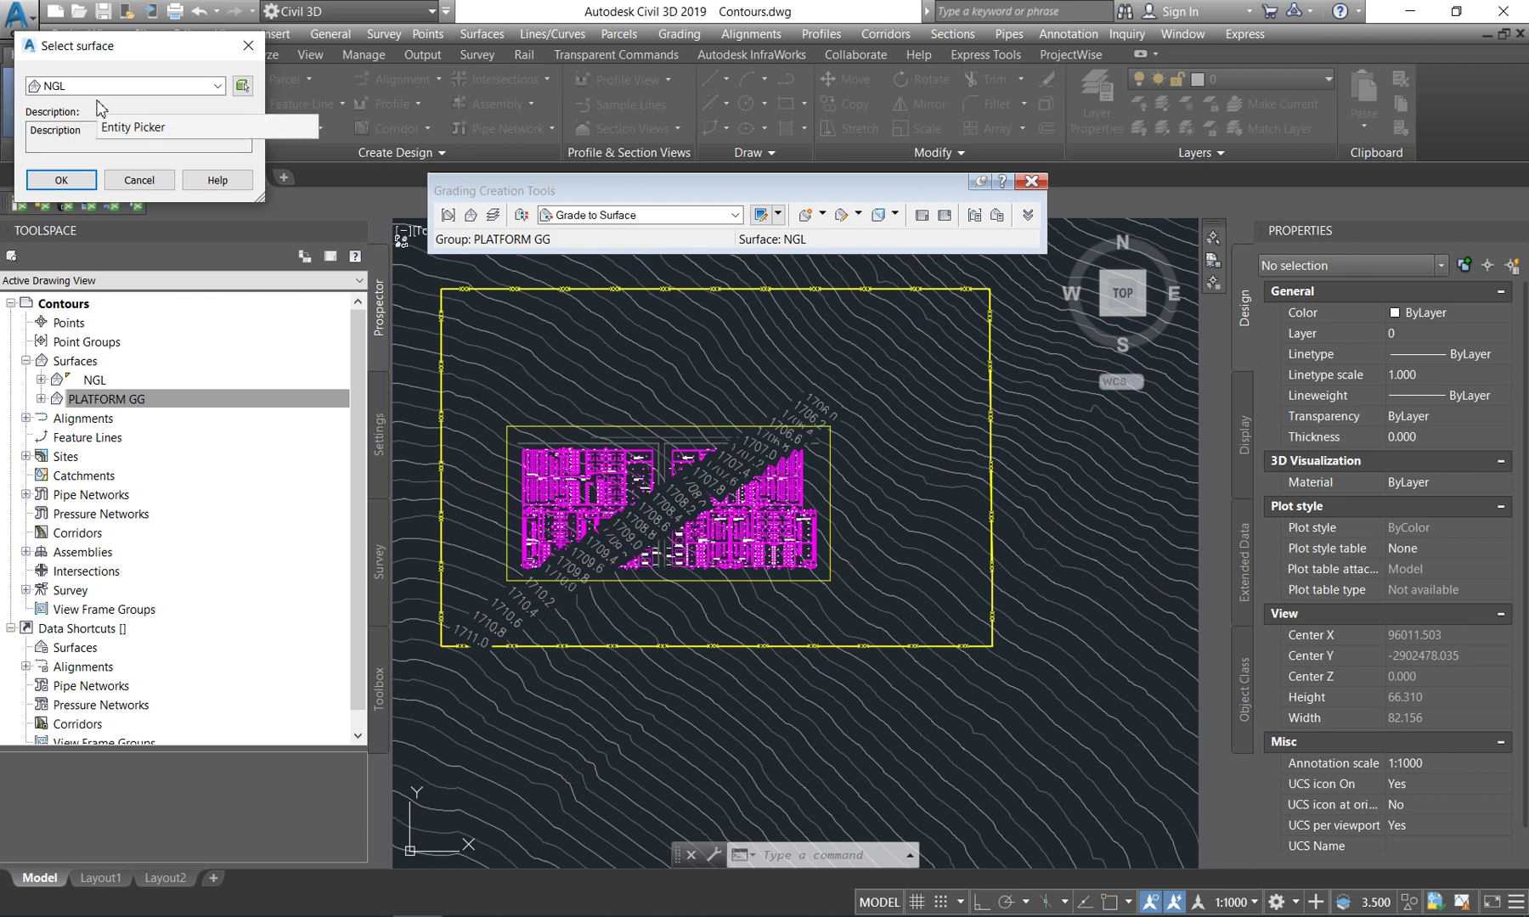
Confirm NGL as the target surface and keep Grade to Surface as the grading criteria.
{"action": "left_click", "coordinate": [61, 180]}
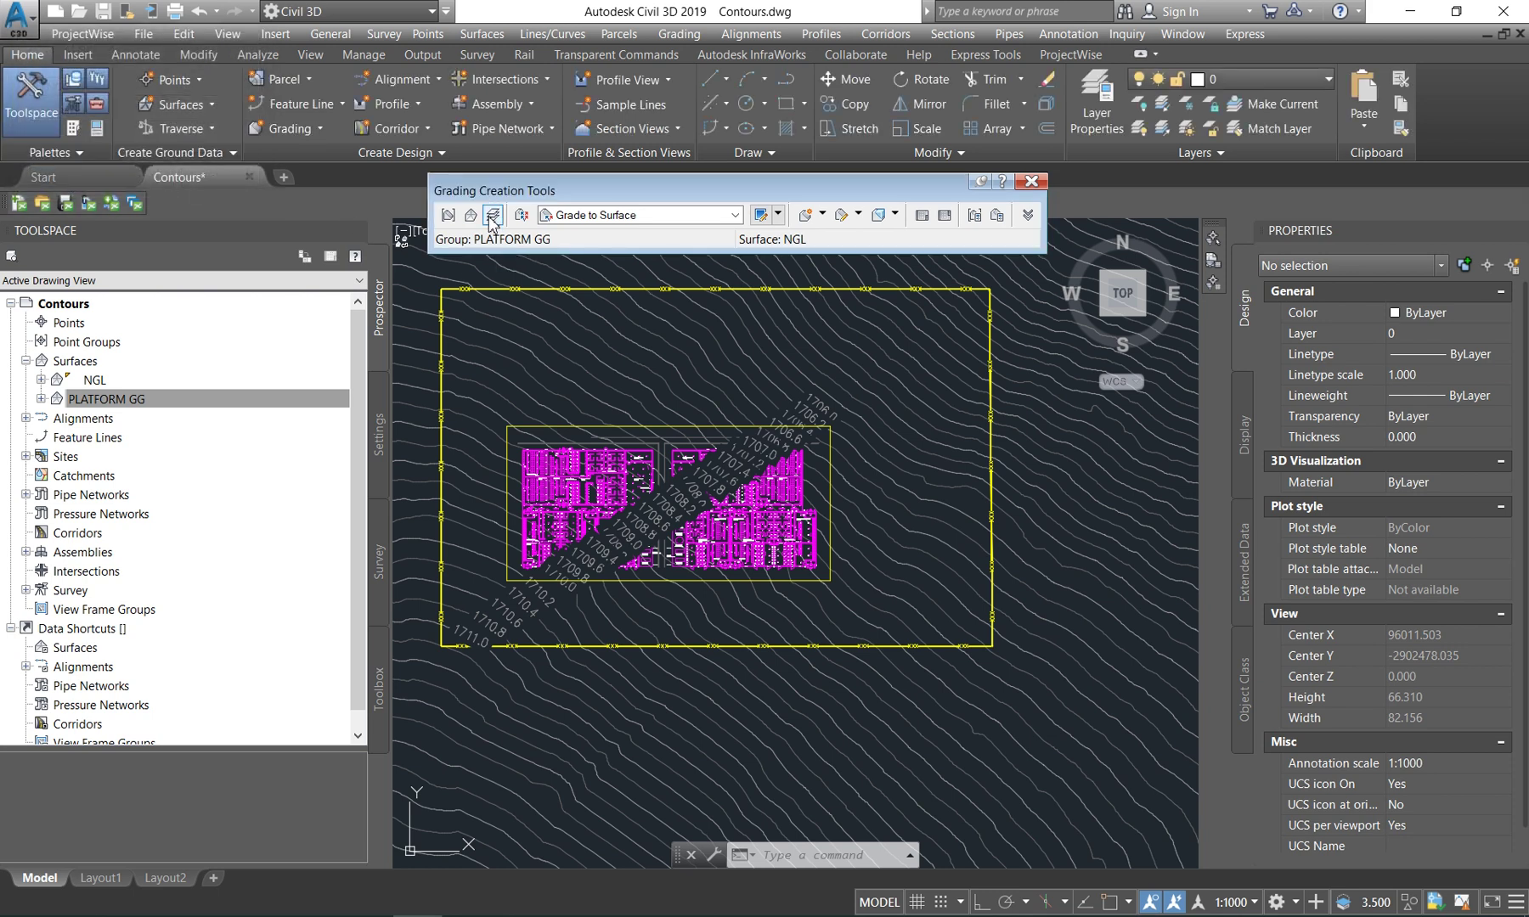
{"action": "left_click", "coordinate": [619, 217]}
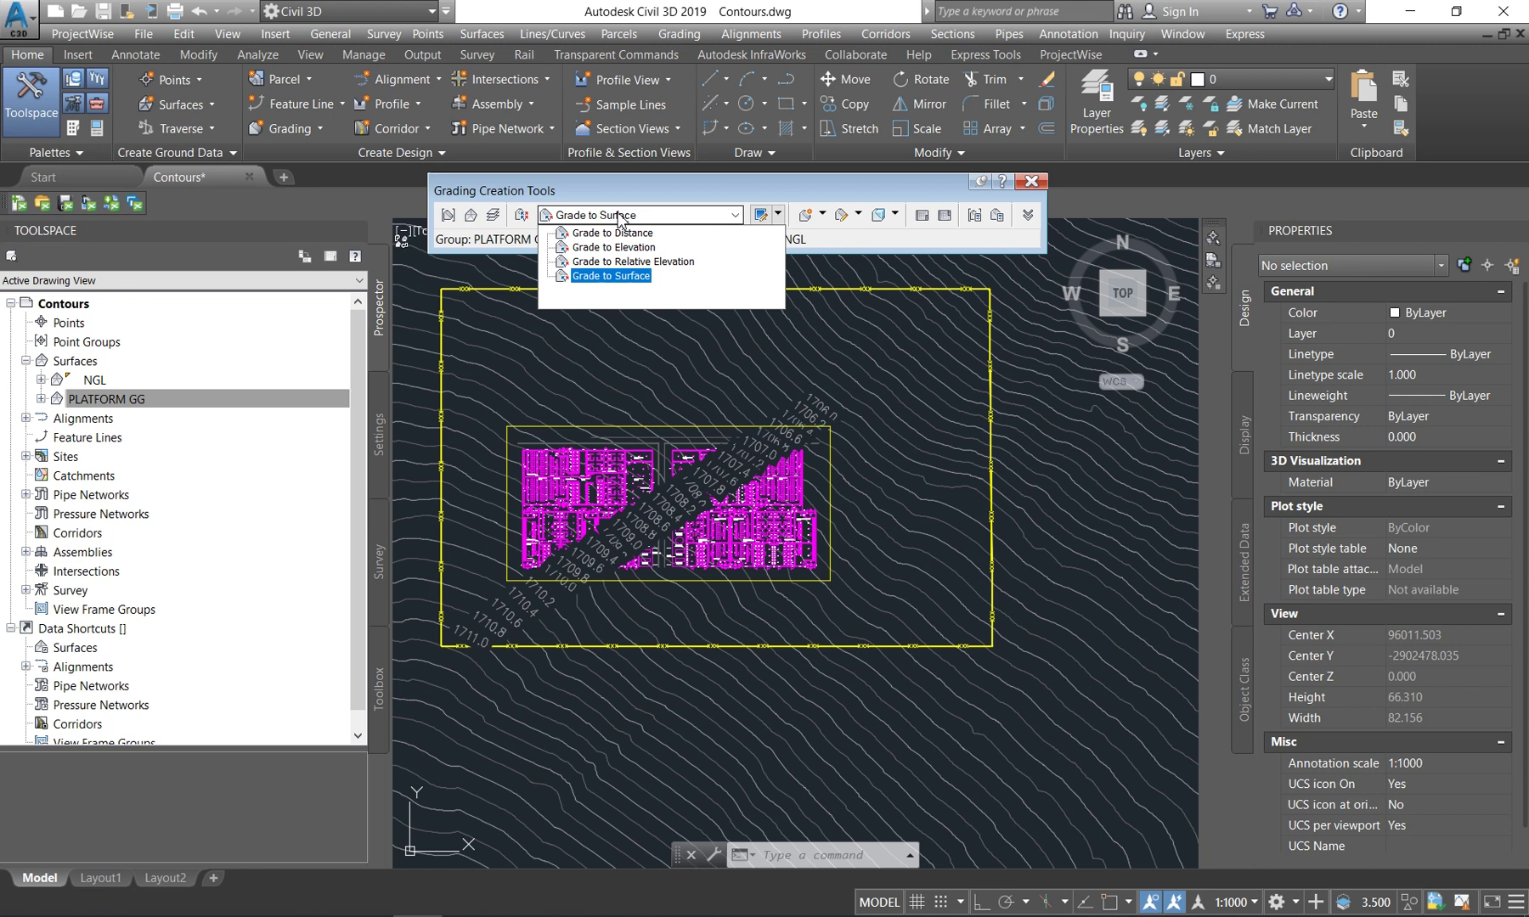
{"action": "left_click", "coordinate": [614, 279]}
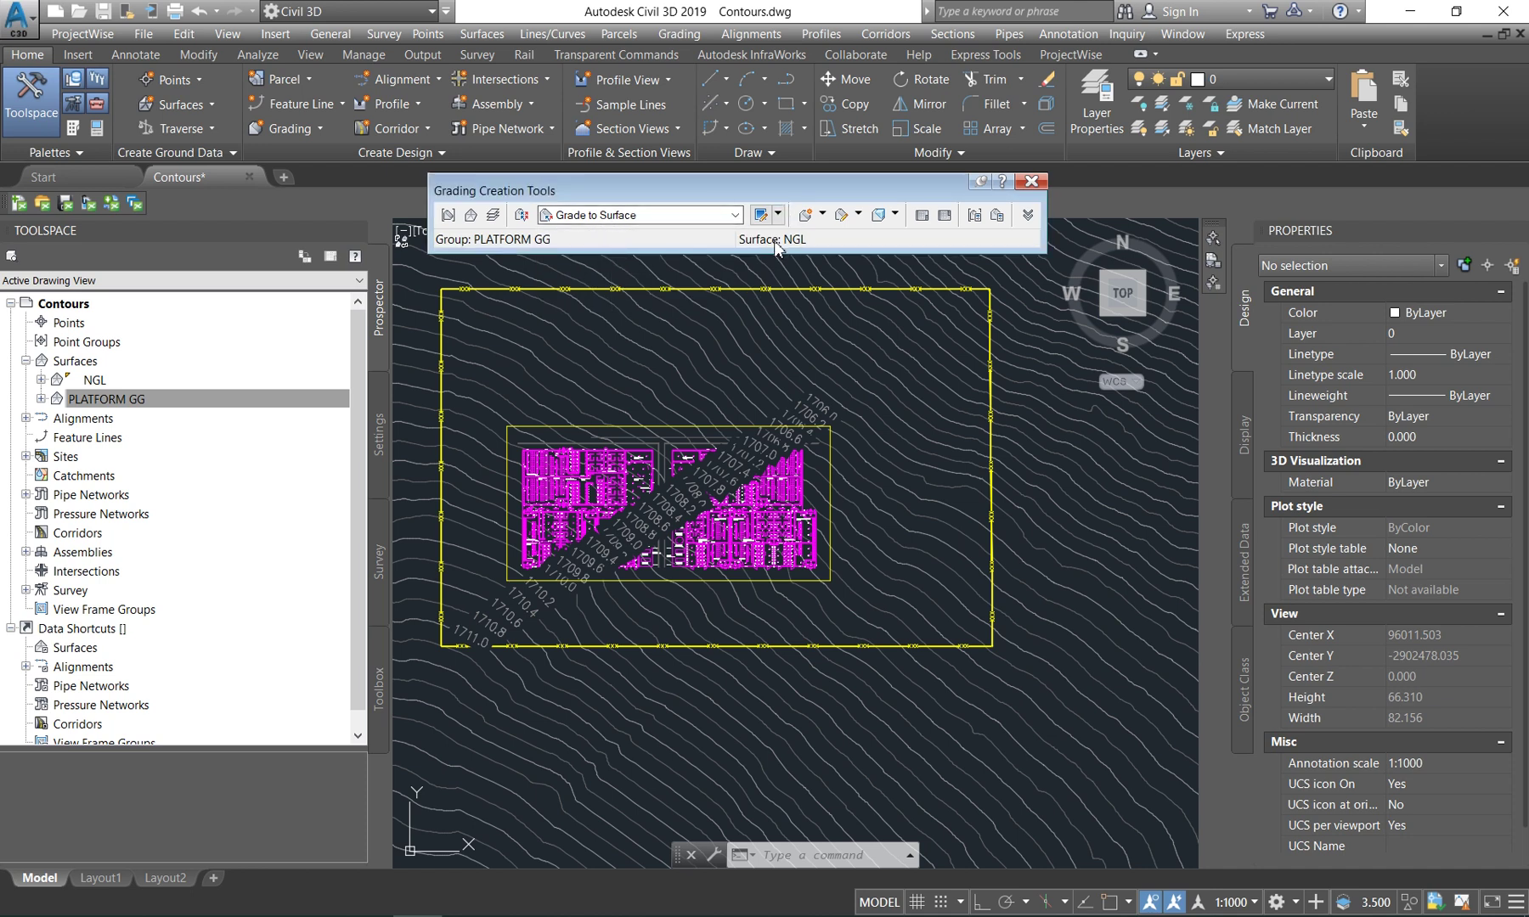
{"action": "left_click", "coordinate": [823, 216]}
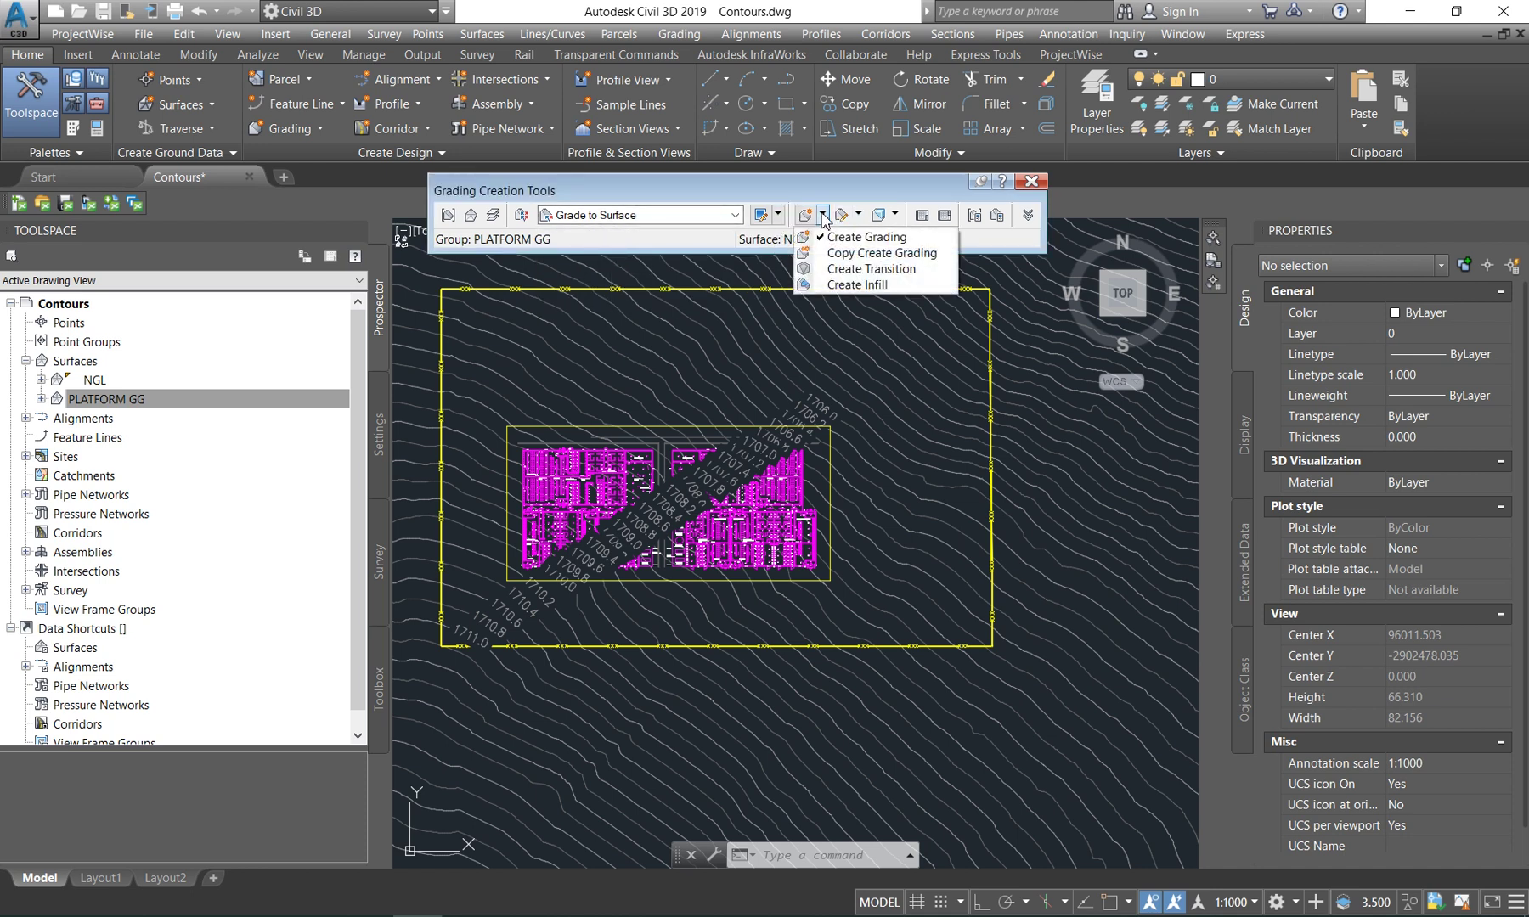
Create a grading infill inside the platform area.
{"action": "left_click", "coordinate": [856, 285]}
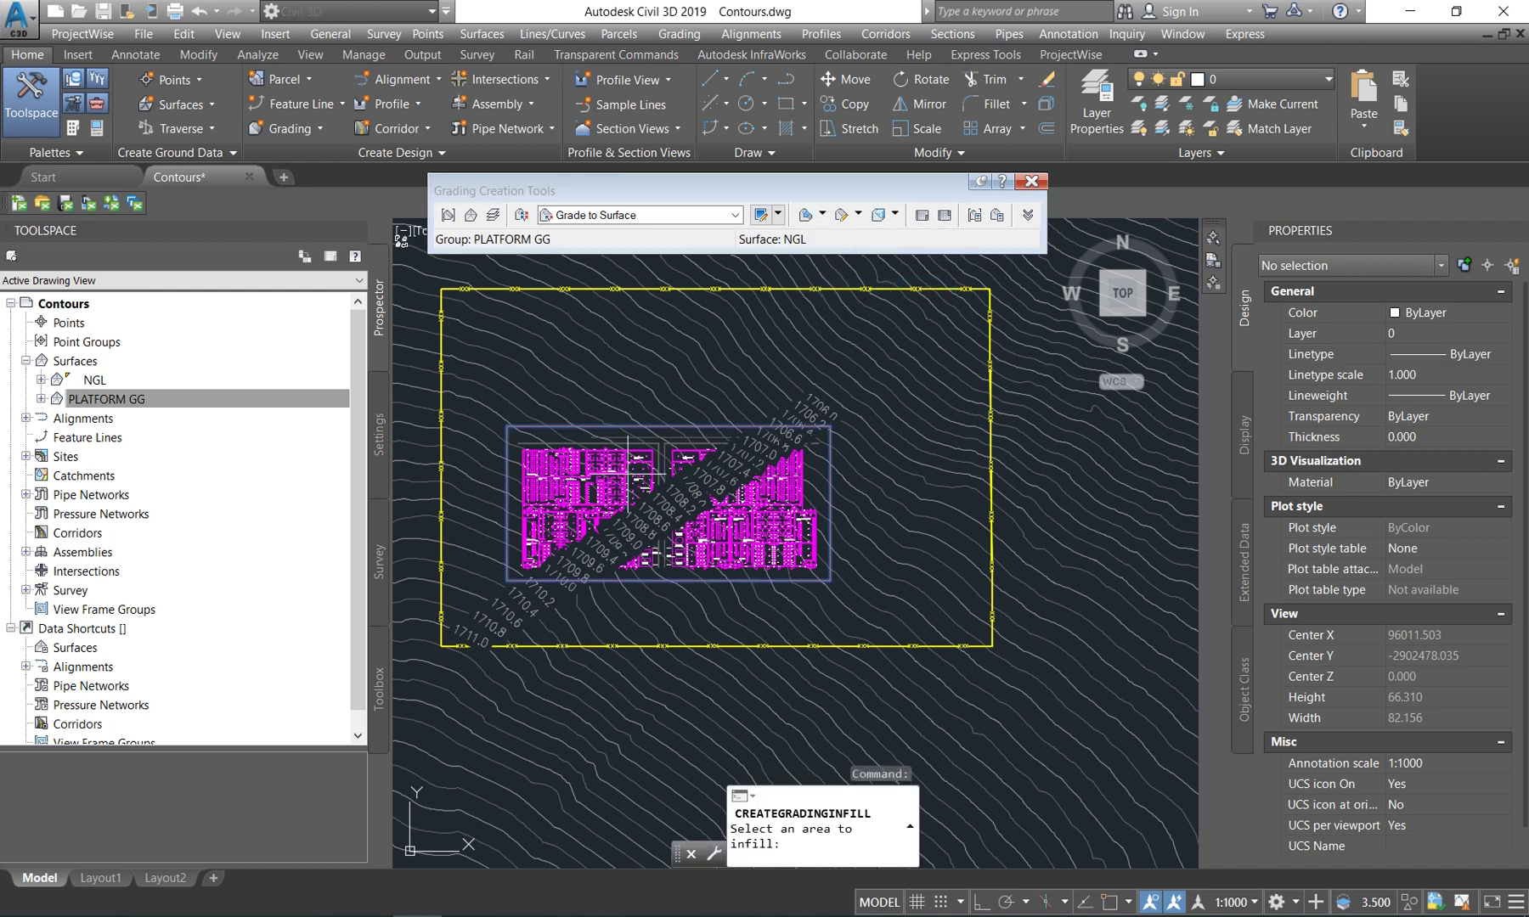
{"action": "left_click", "coordinate": [633, 485]}
{"action": "key", "text": "Escape"}
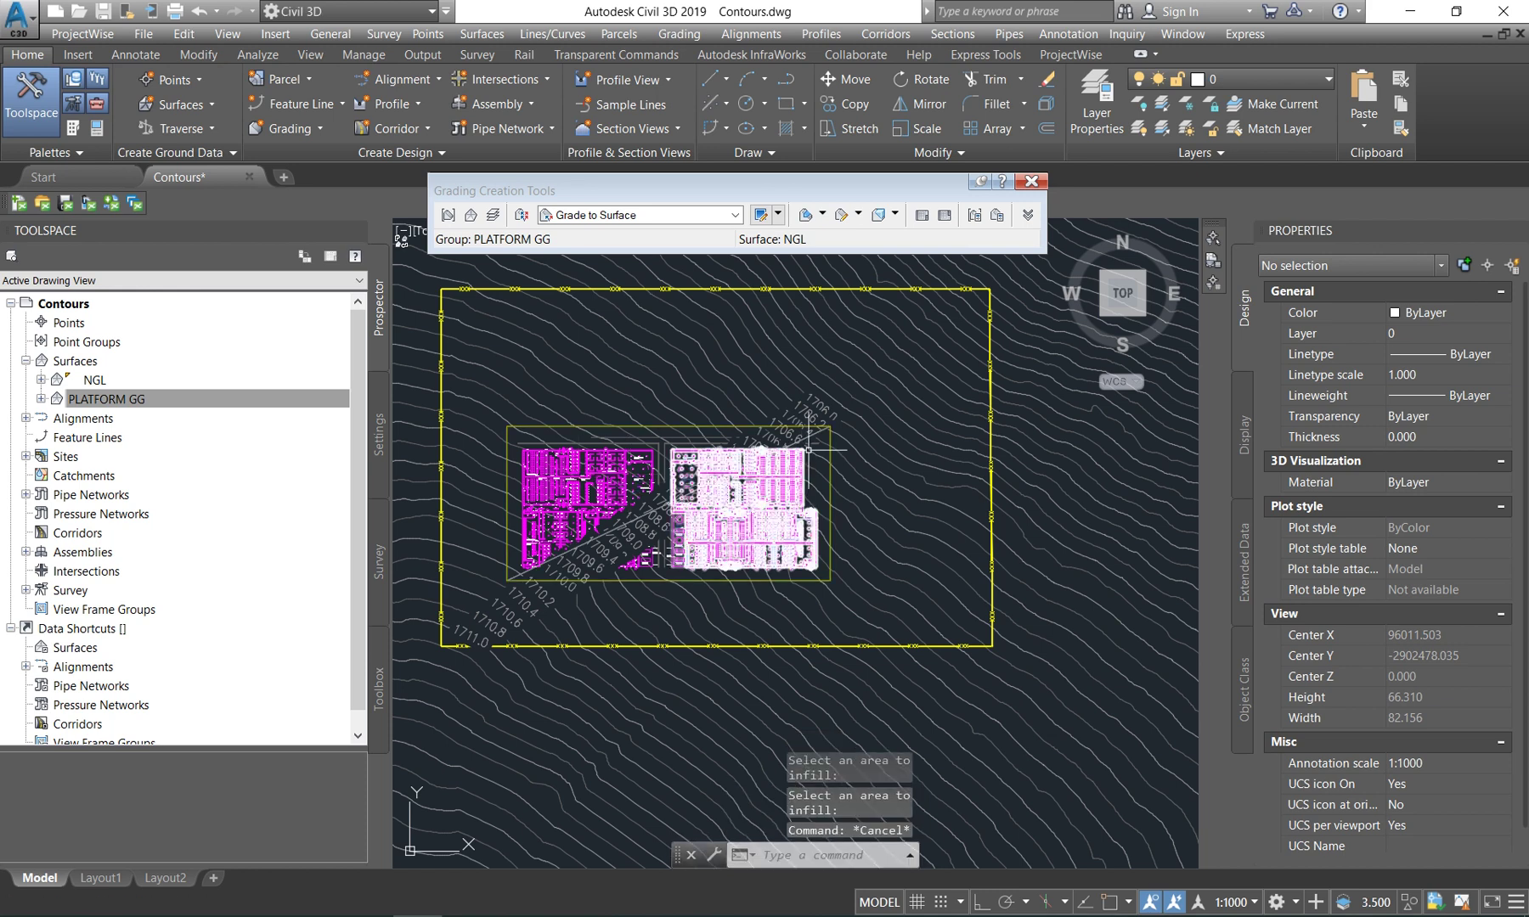
{"action": "scroll", "coordinate": [648, 526], "scroll_direction": "up", "scroll_amount": 2}
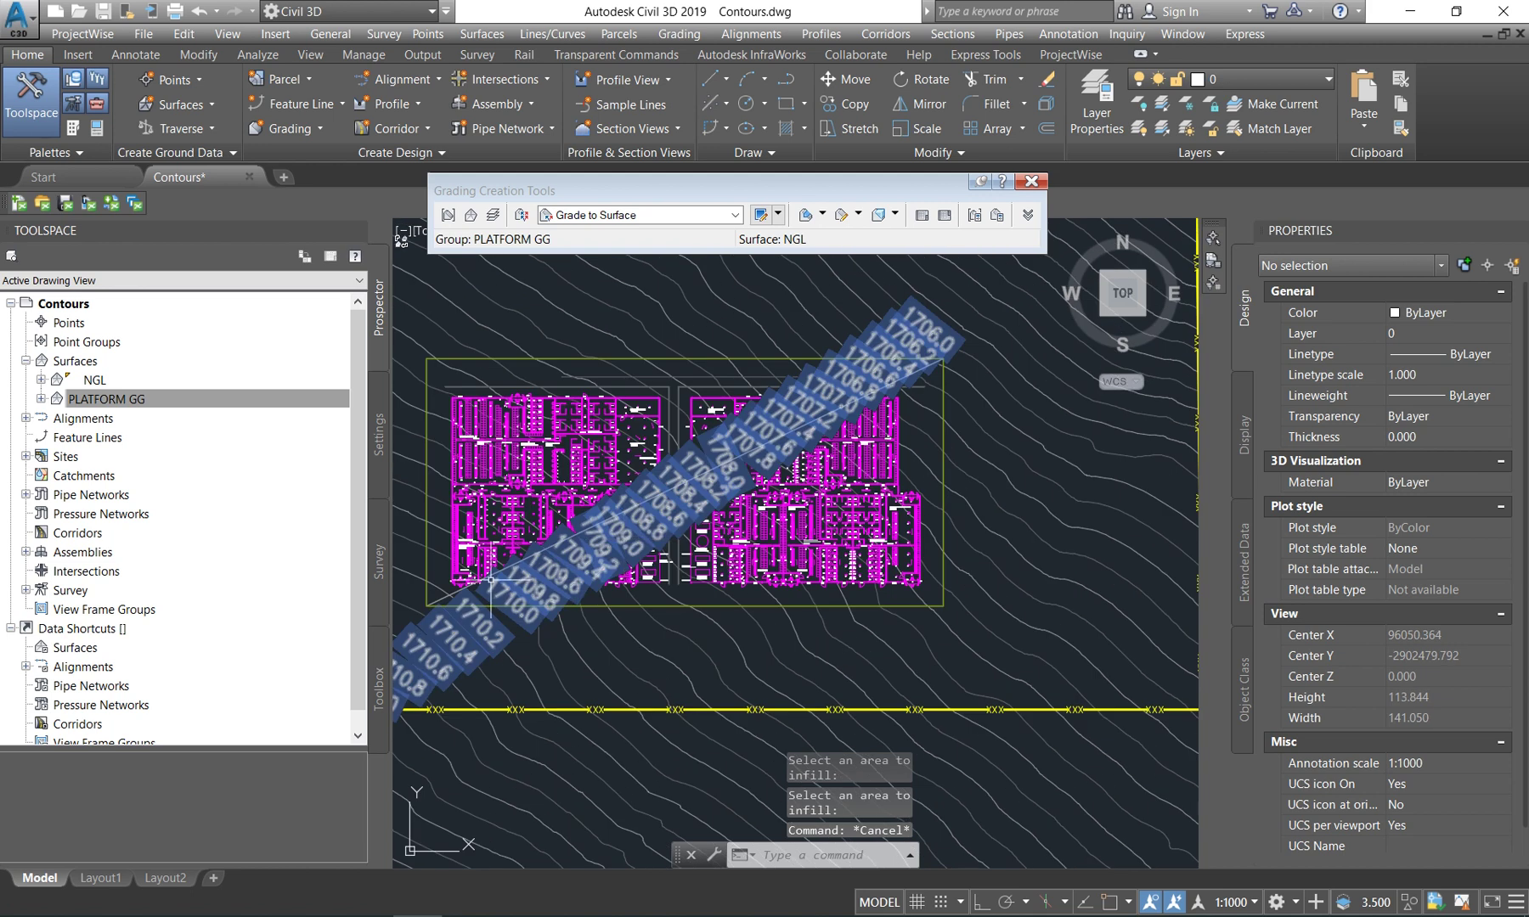
Orbit the PLATFORM GG surface in the Object Viewer, then close the viewer.
{"action": "left_click", "coordinate": [459, 588]}
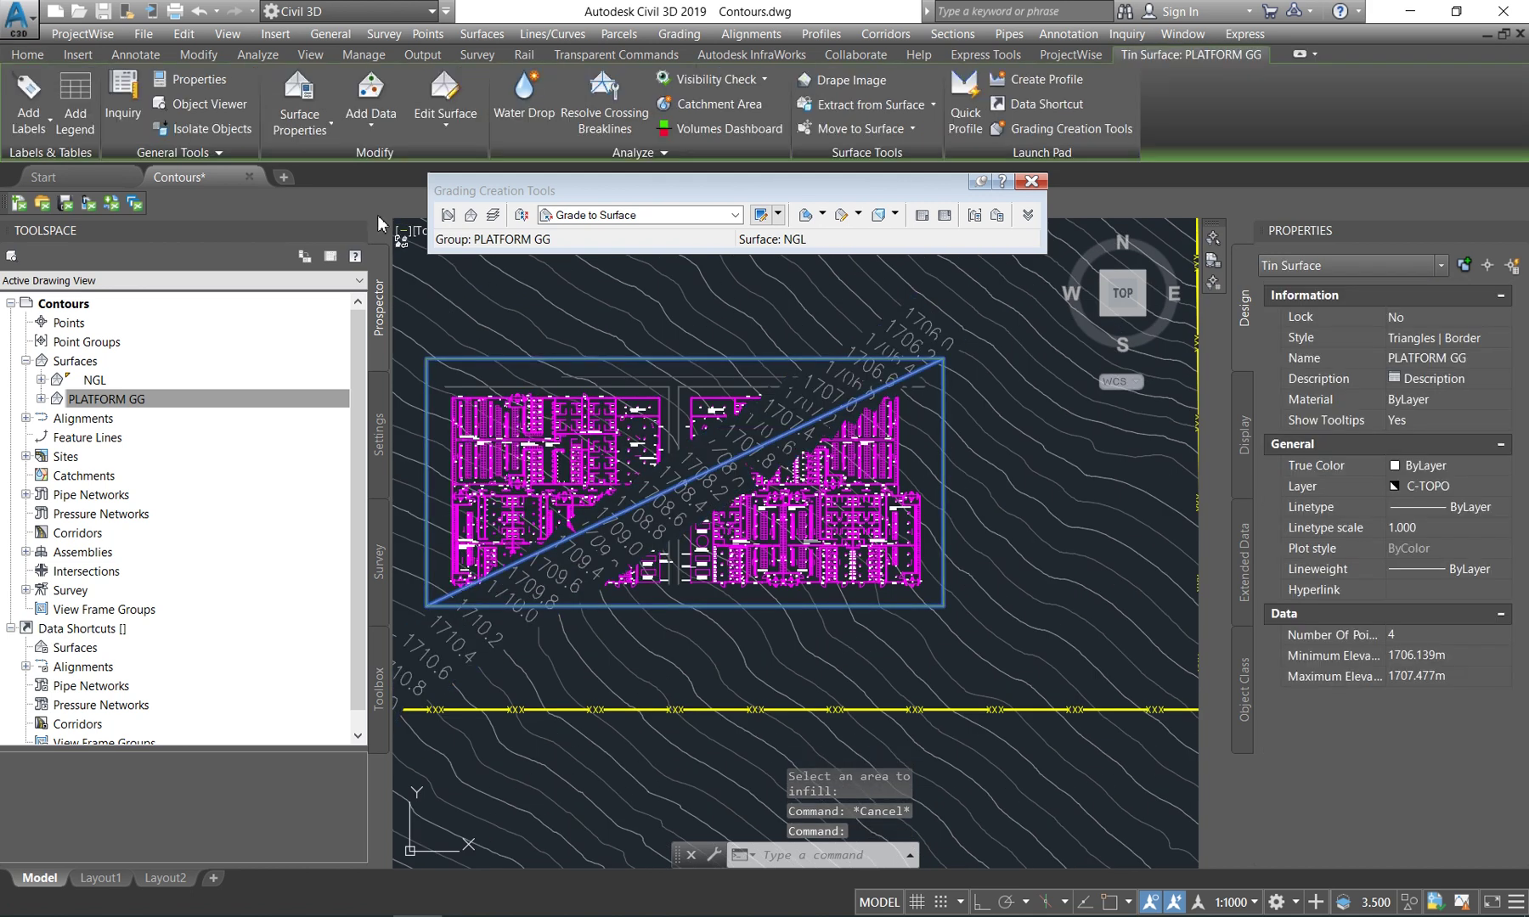
{"action": "left_click", "coordinate": [181, 105]}
{"action": "mouse_move", "coordinate": [855, 633]}
{"action": "left_mouse_down"}
{"action": "mouse_move", "coordinate": [815, 638]}
{"action": "mouse_move", "coordinate": [996, 369]}
{"action": "mouse_move", "coordinate": [754, 604]}
{"action": "mouse_move", "coordinate": [702, 764]}
{"action": "mouse_move", "coordinate": [654, 765]}
{"action": "left_mouse_up"}
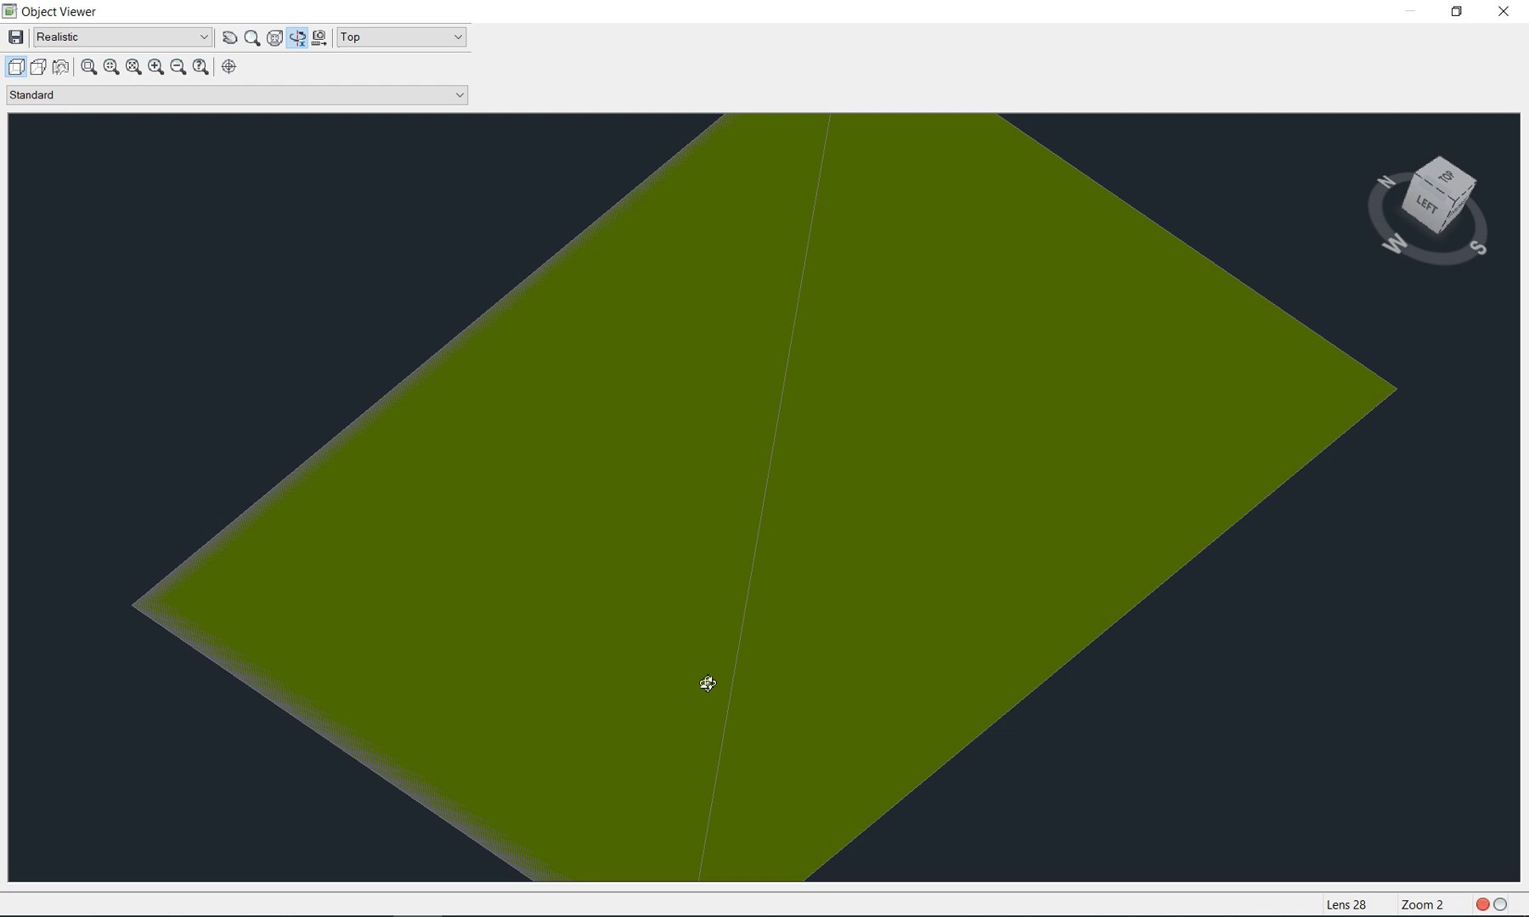
{"action": "left_click", "coordinate": [1504, 13]}
{"action": "scroll", "coordinate": [716, 501], "scroll_direction": "down", "scroll_amount": 2}
Grade the platform feature line outward along its entire length.
{"action": "key", "text": "Escape"}
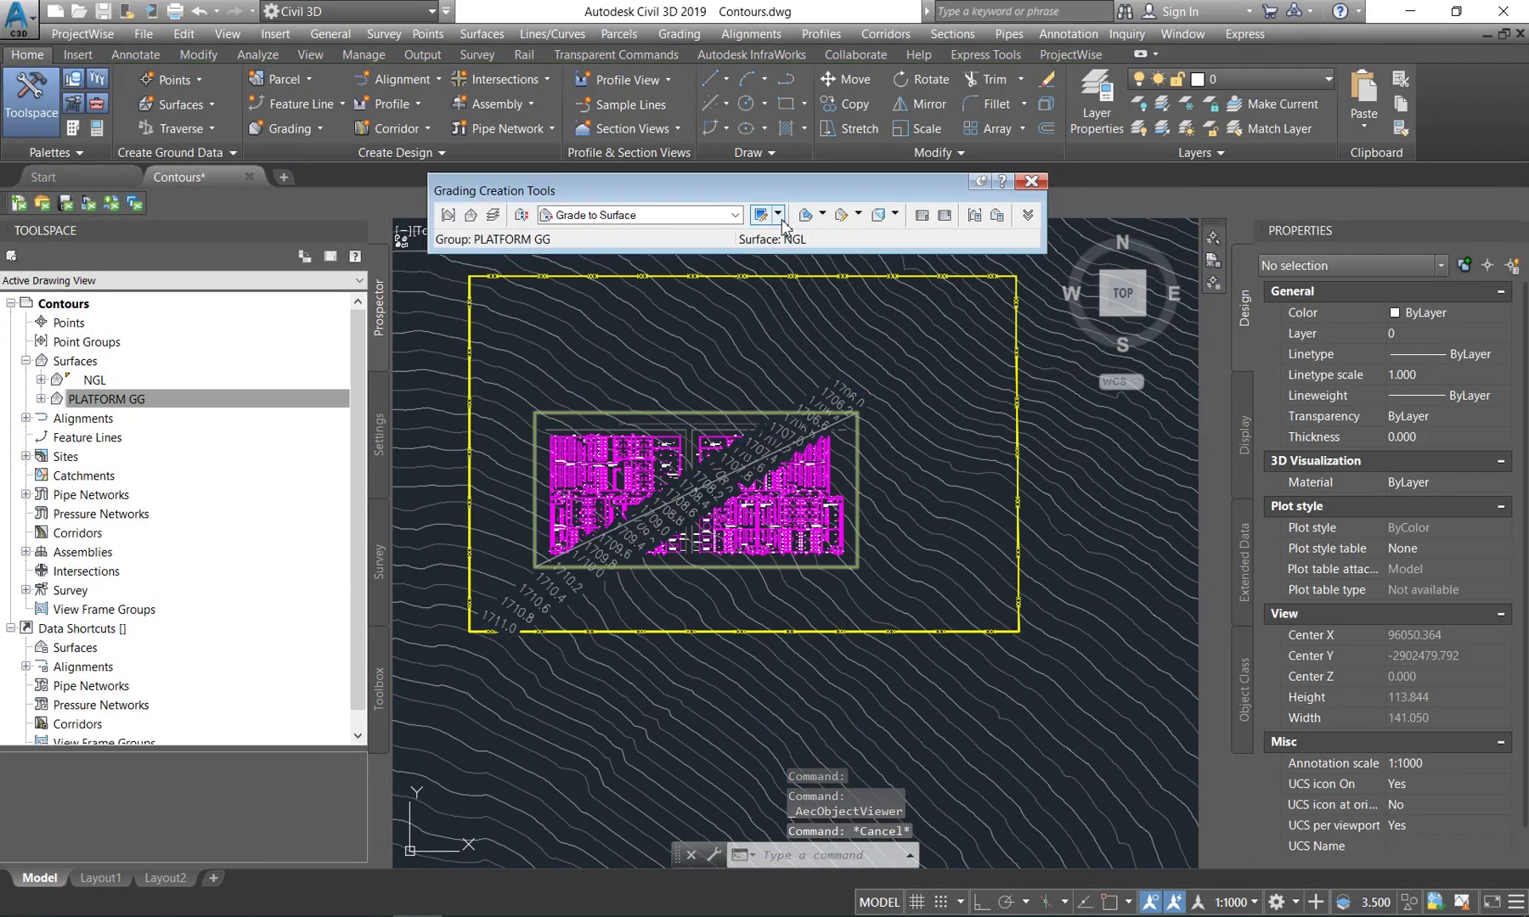
{"action": "left_click", "coordinate": [822, 217]}
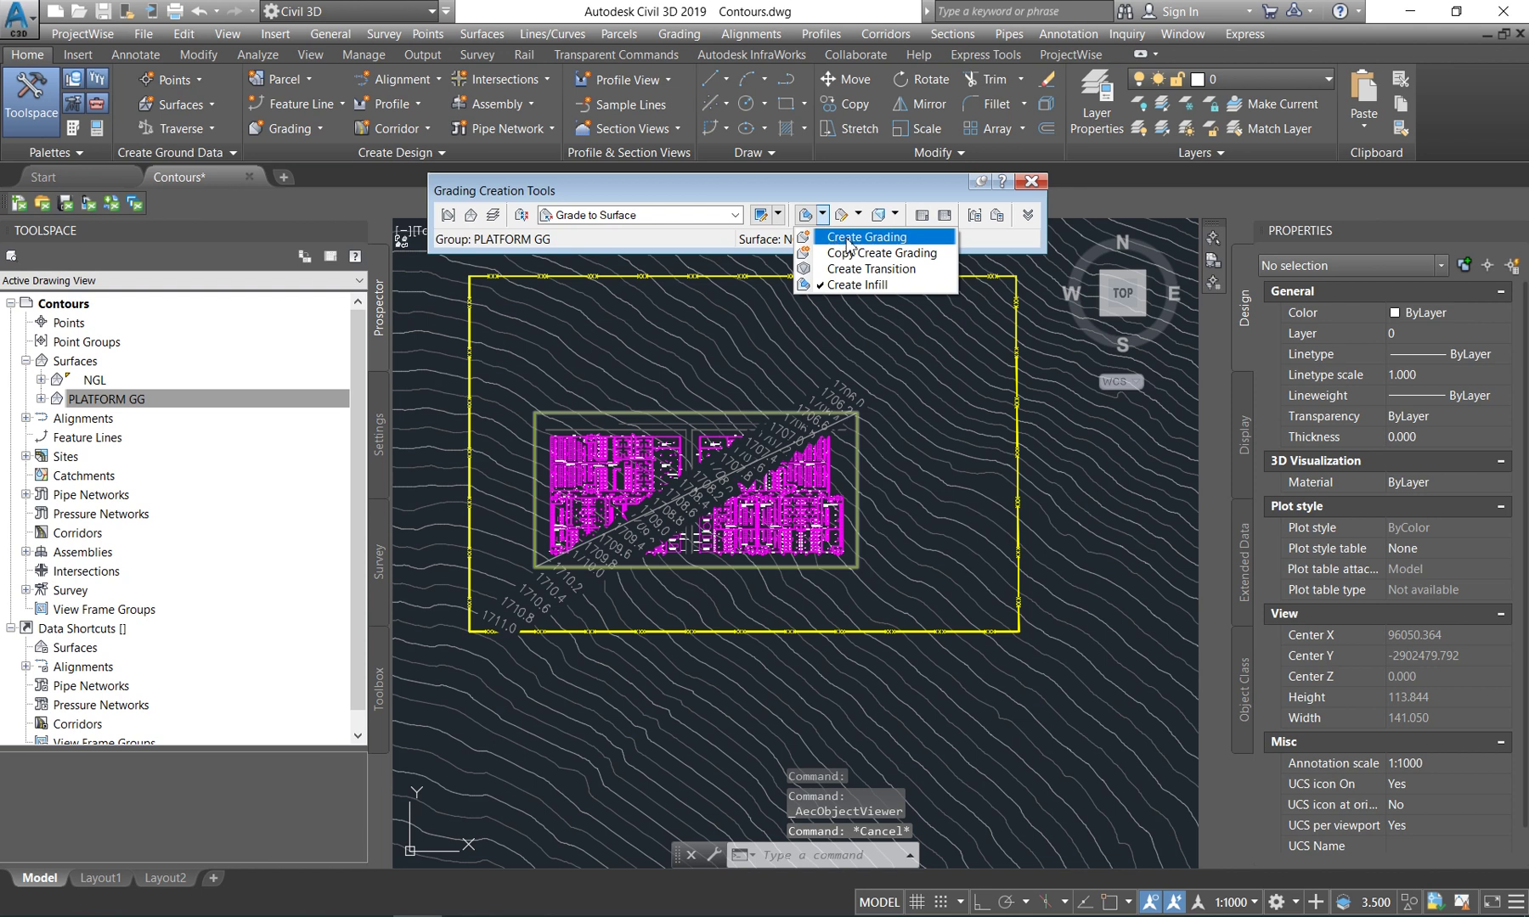
{"action": "left_click", "coordinate": [851, 241]}
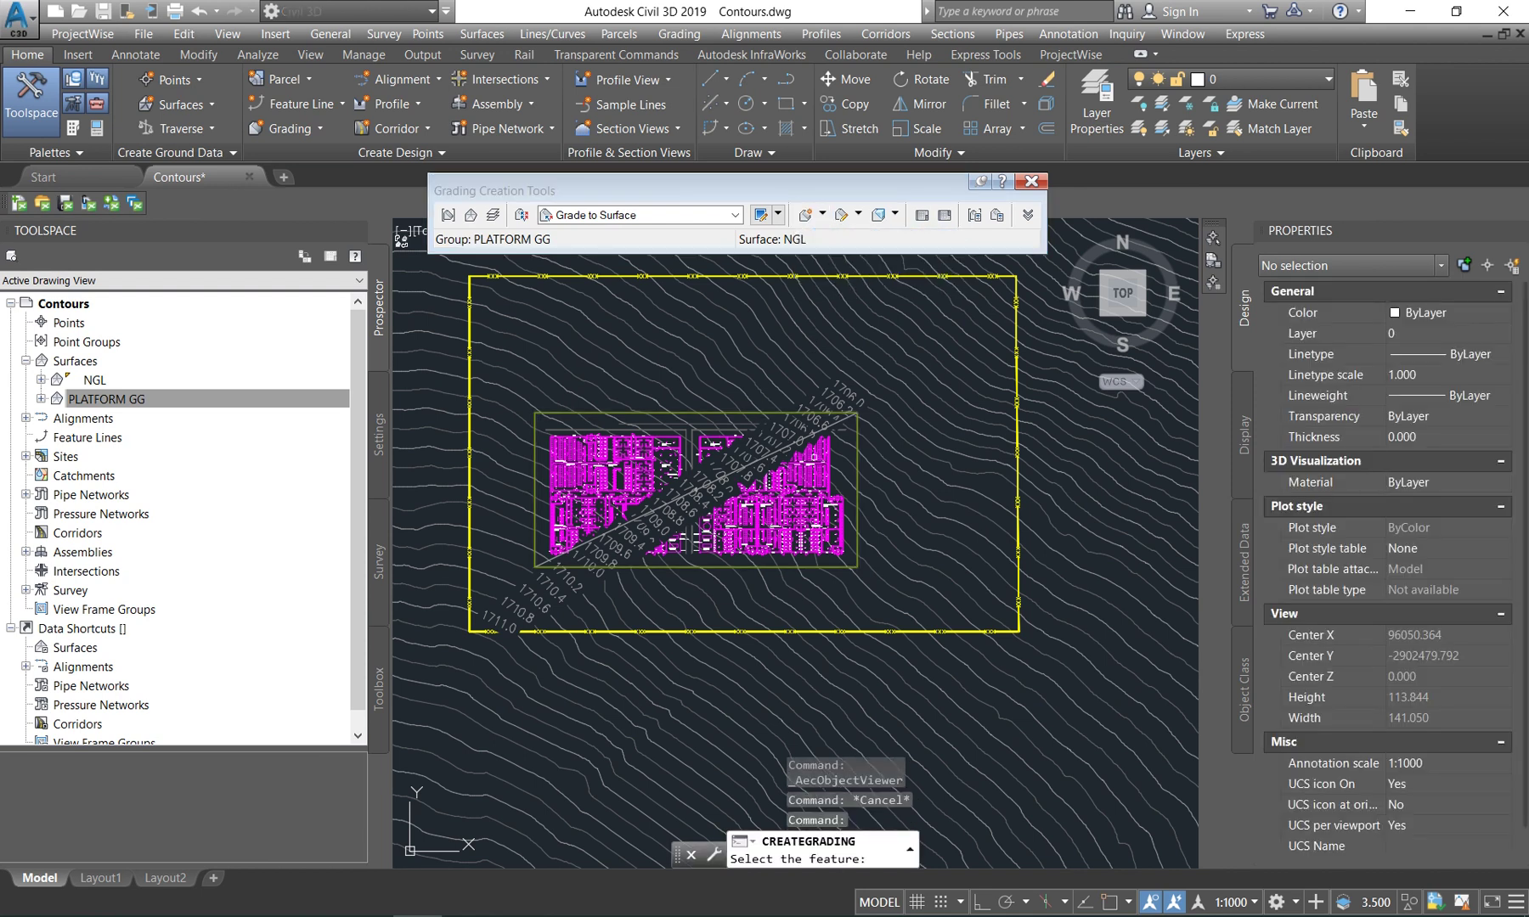
{"action": "scroll", "coordinate": [839, 445], "scroll_direction": "up", "scroll_amount": 4}
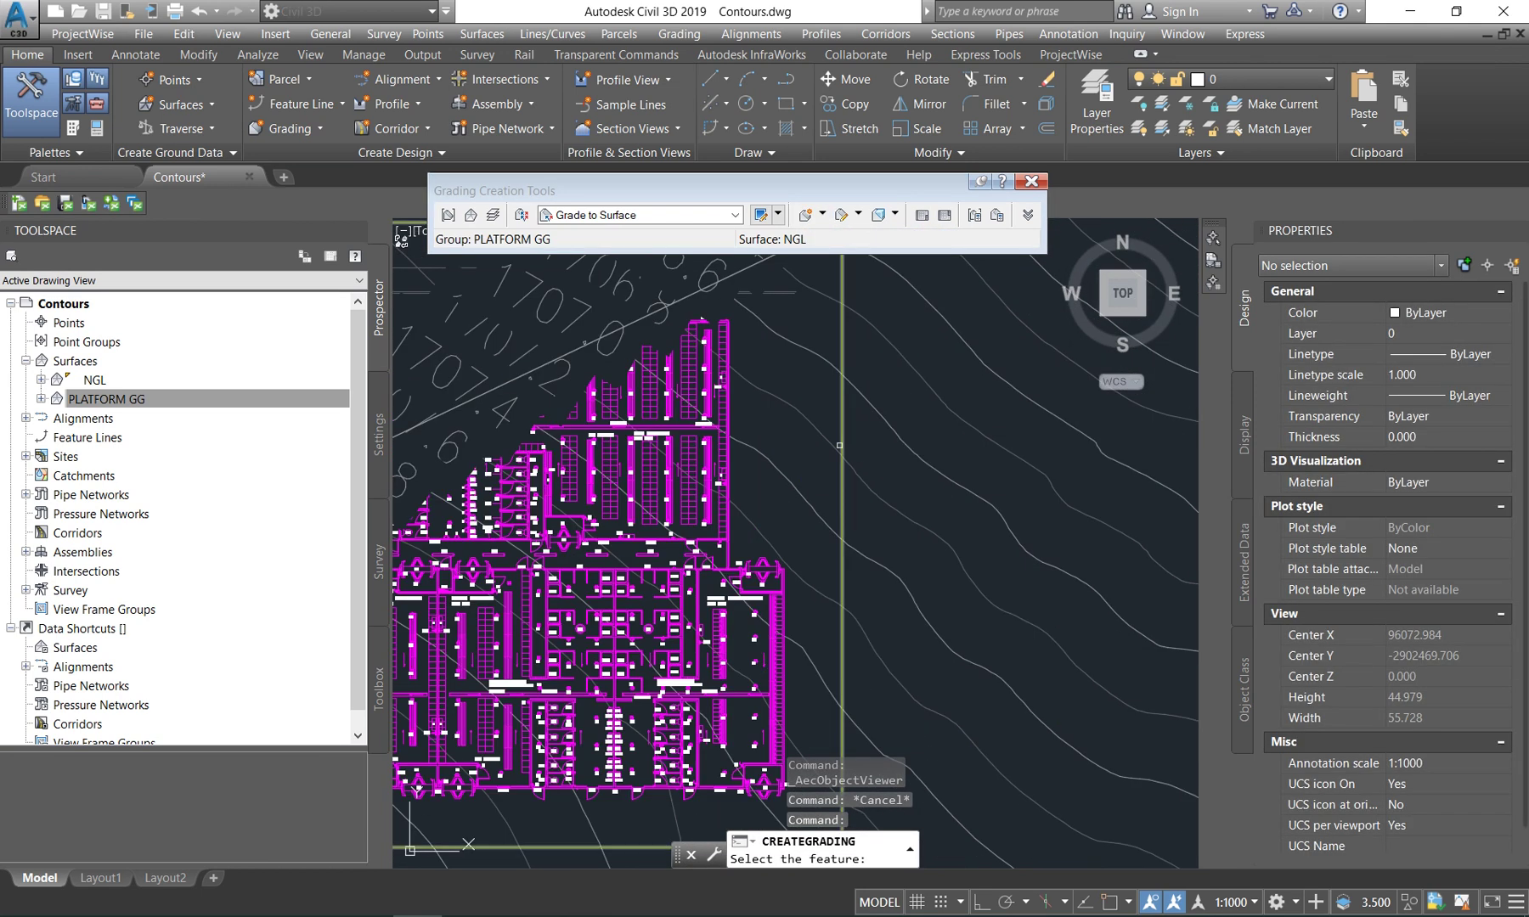
{"action": "left_click", "coordinate": [842, 440]}
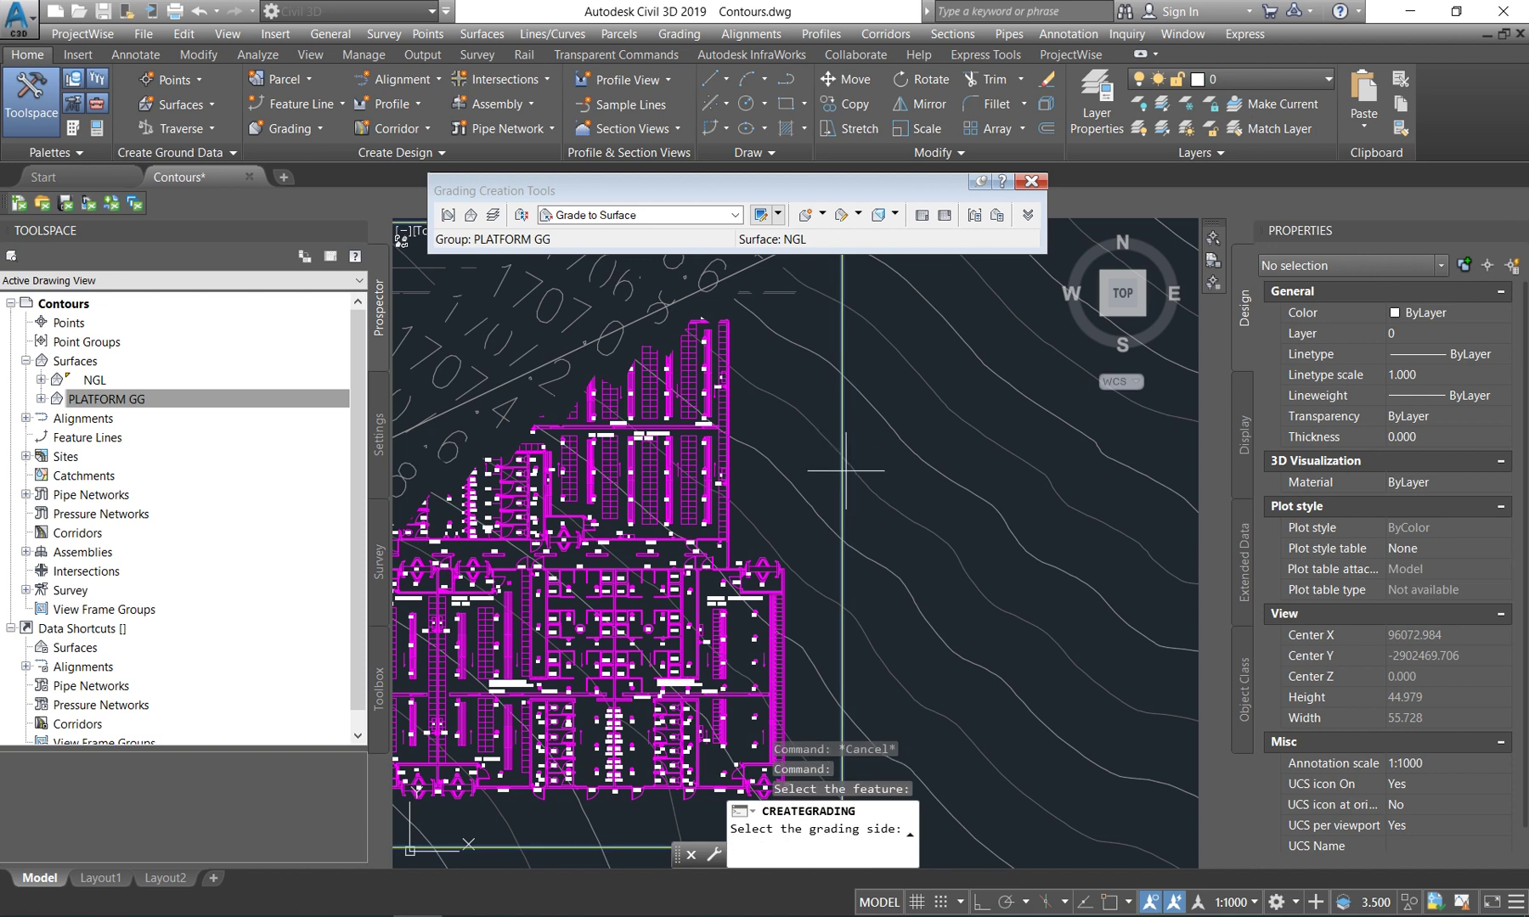
{"action": "left_click", "coordinate": [828, 626]}
{"action": "scroll", "coordinate": [849, 612], "scroll_direction": "down", "scroll_amount": 4}
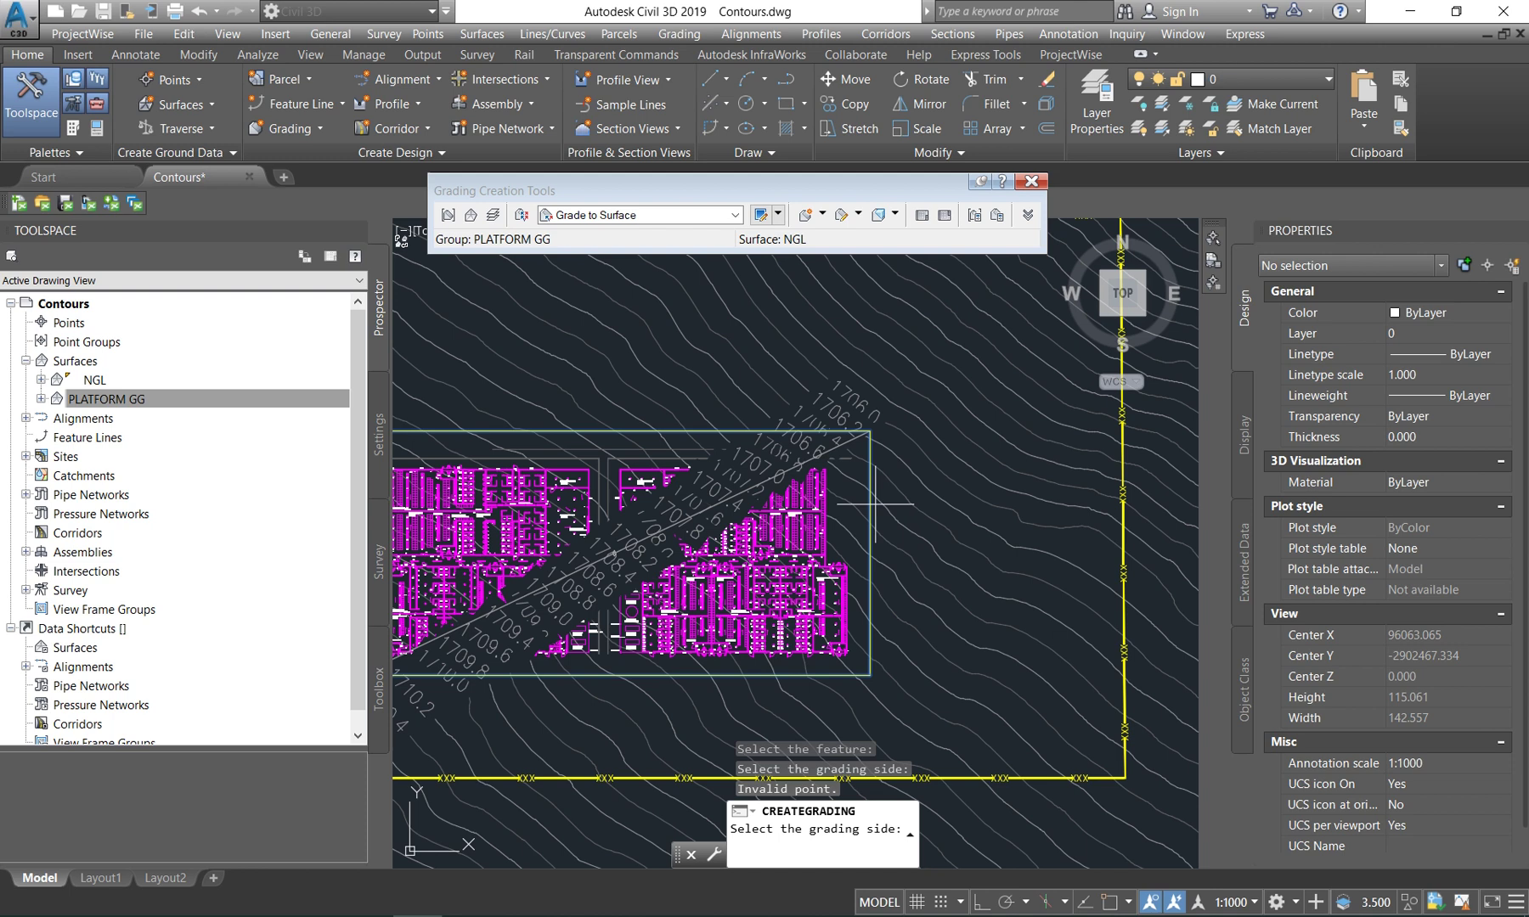
{"action": "left_click", "coordinate": [902, 576]}
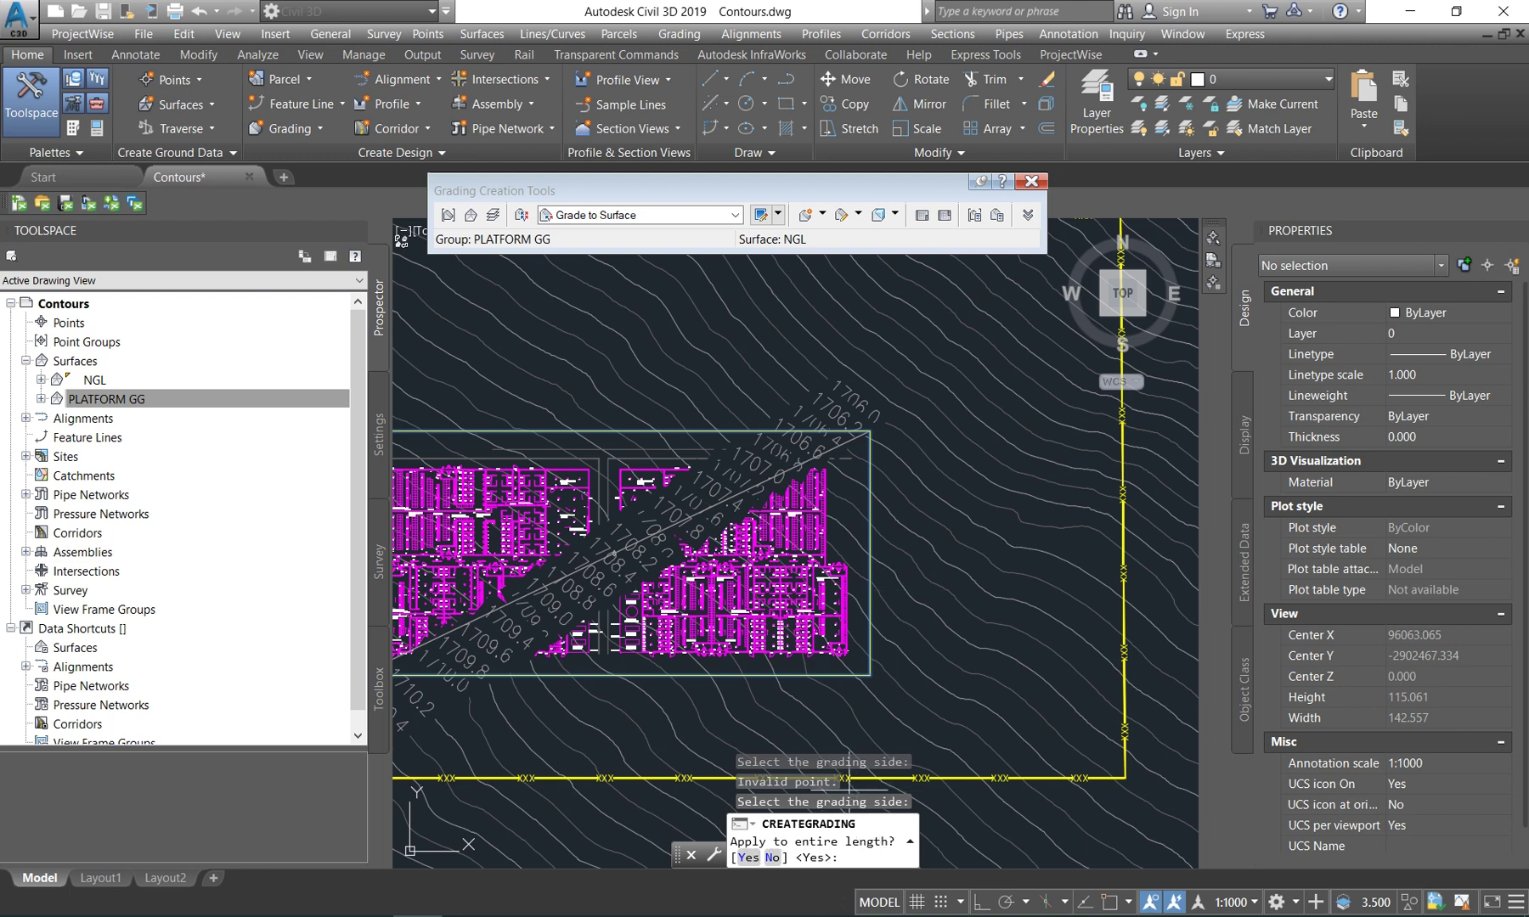
{"action": "left_click", "coordinate": [749, 858]}
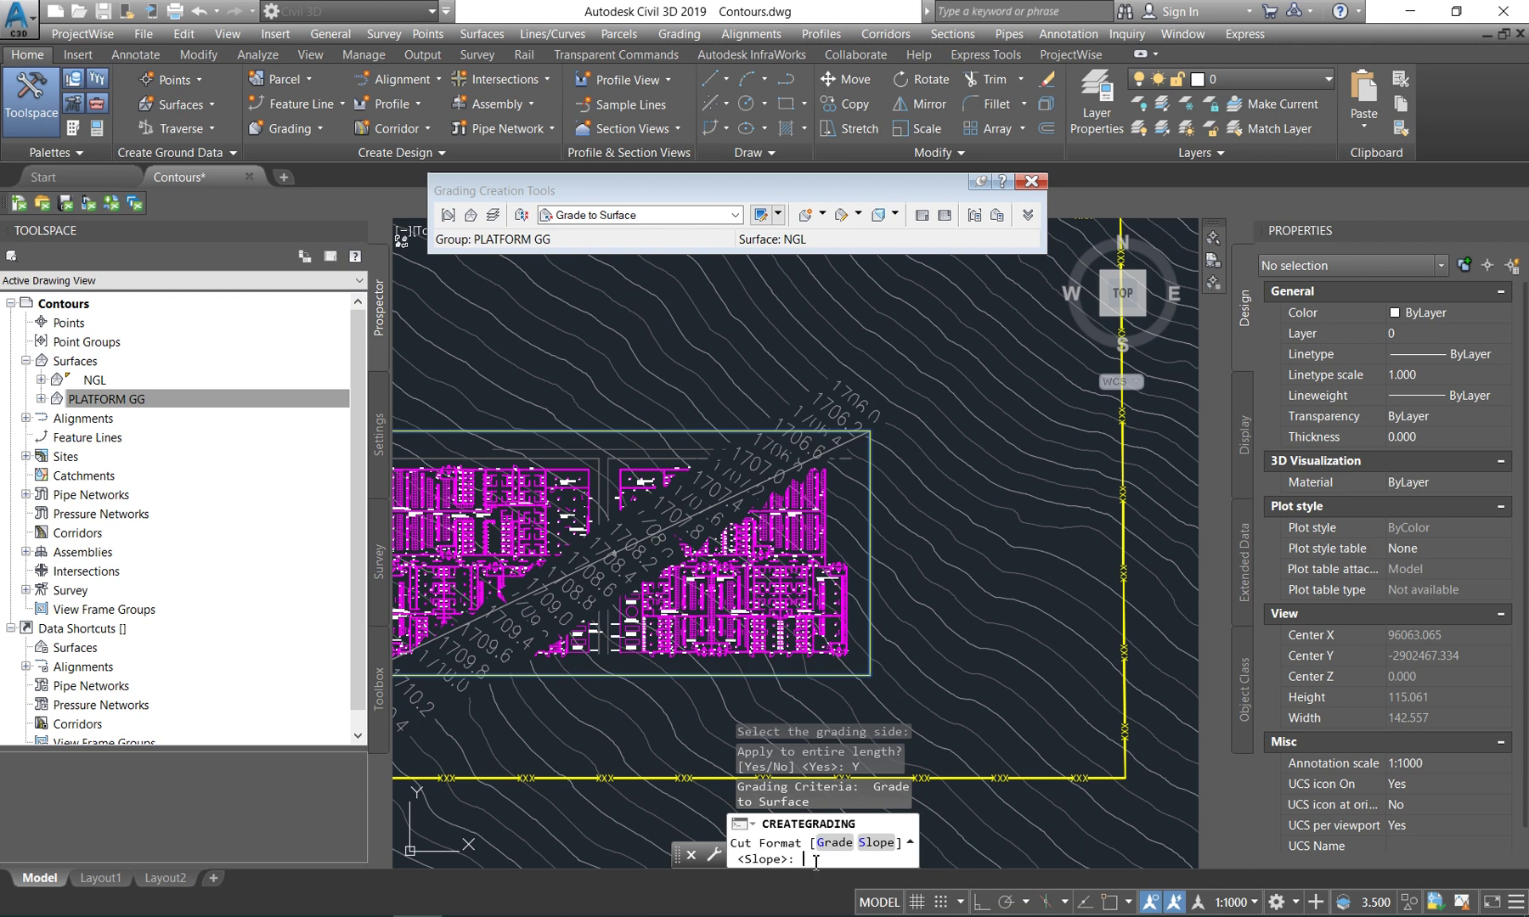
Use 1:2 slopes for both cut and fill, then end the grading command.
{"action": "type", "text": "1:2"}
{"action": "key", "text": "Return"}
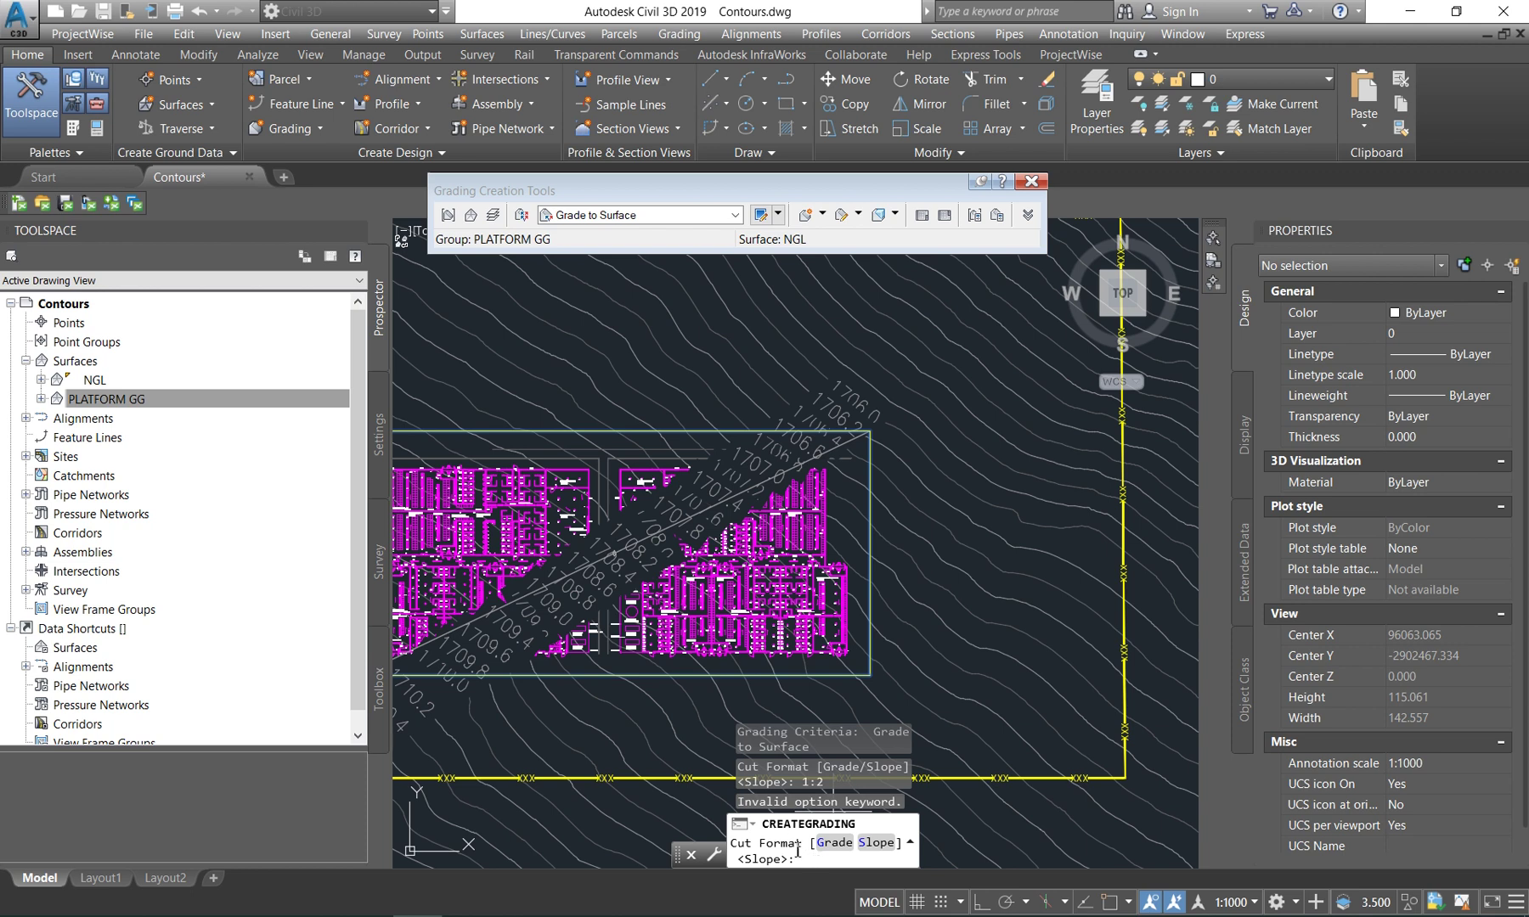
{"action": "left_click", "coordinate": [875, 843]}
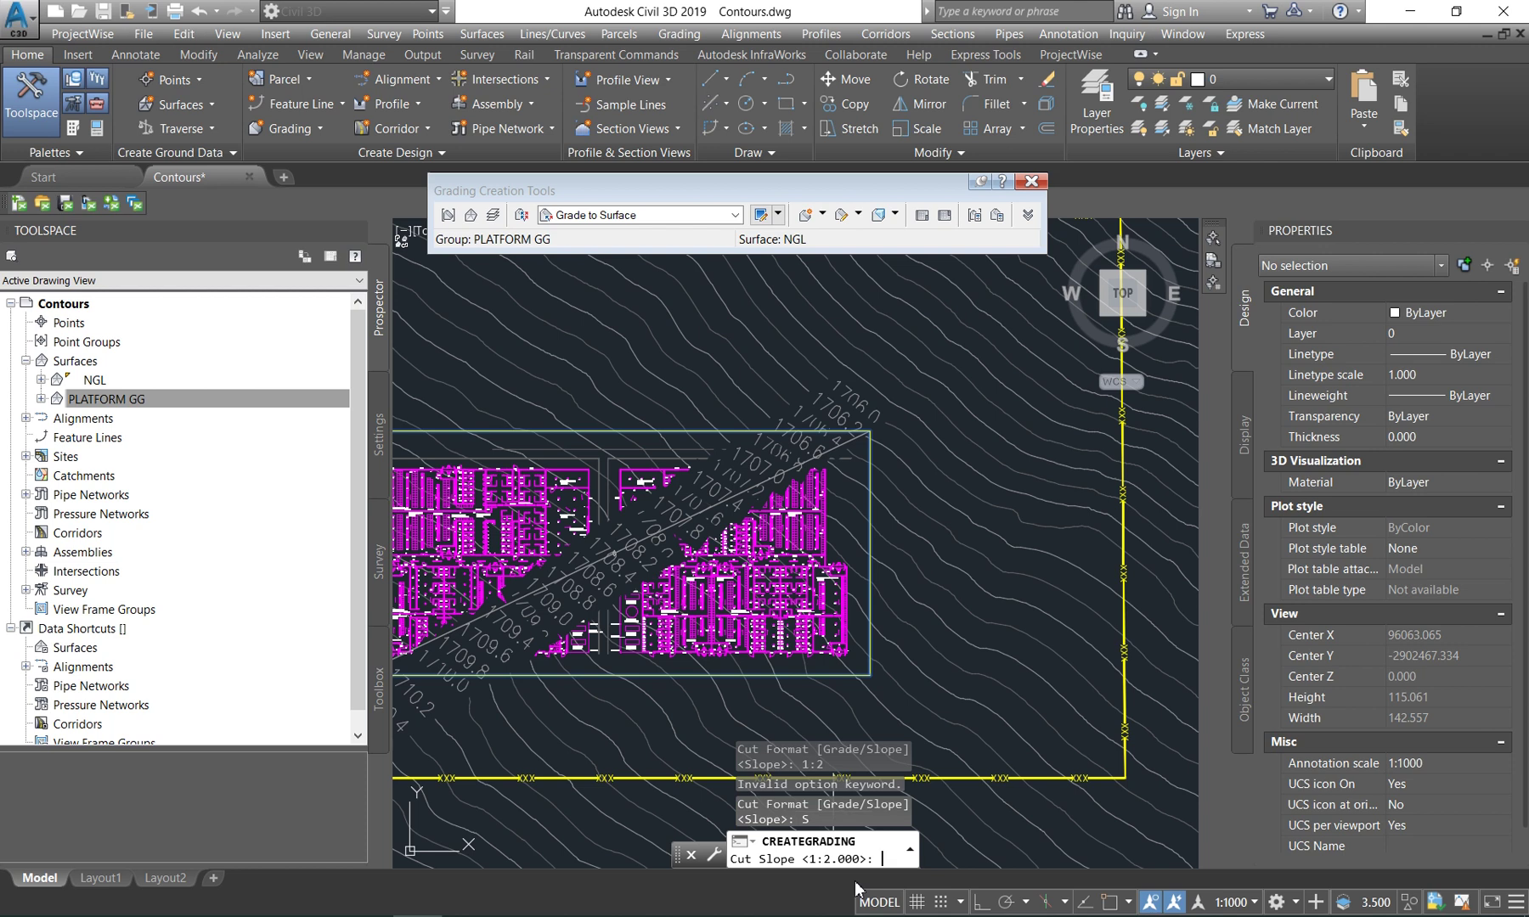
{"action": "key", "text": "Return"}
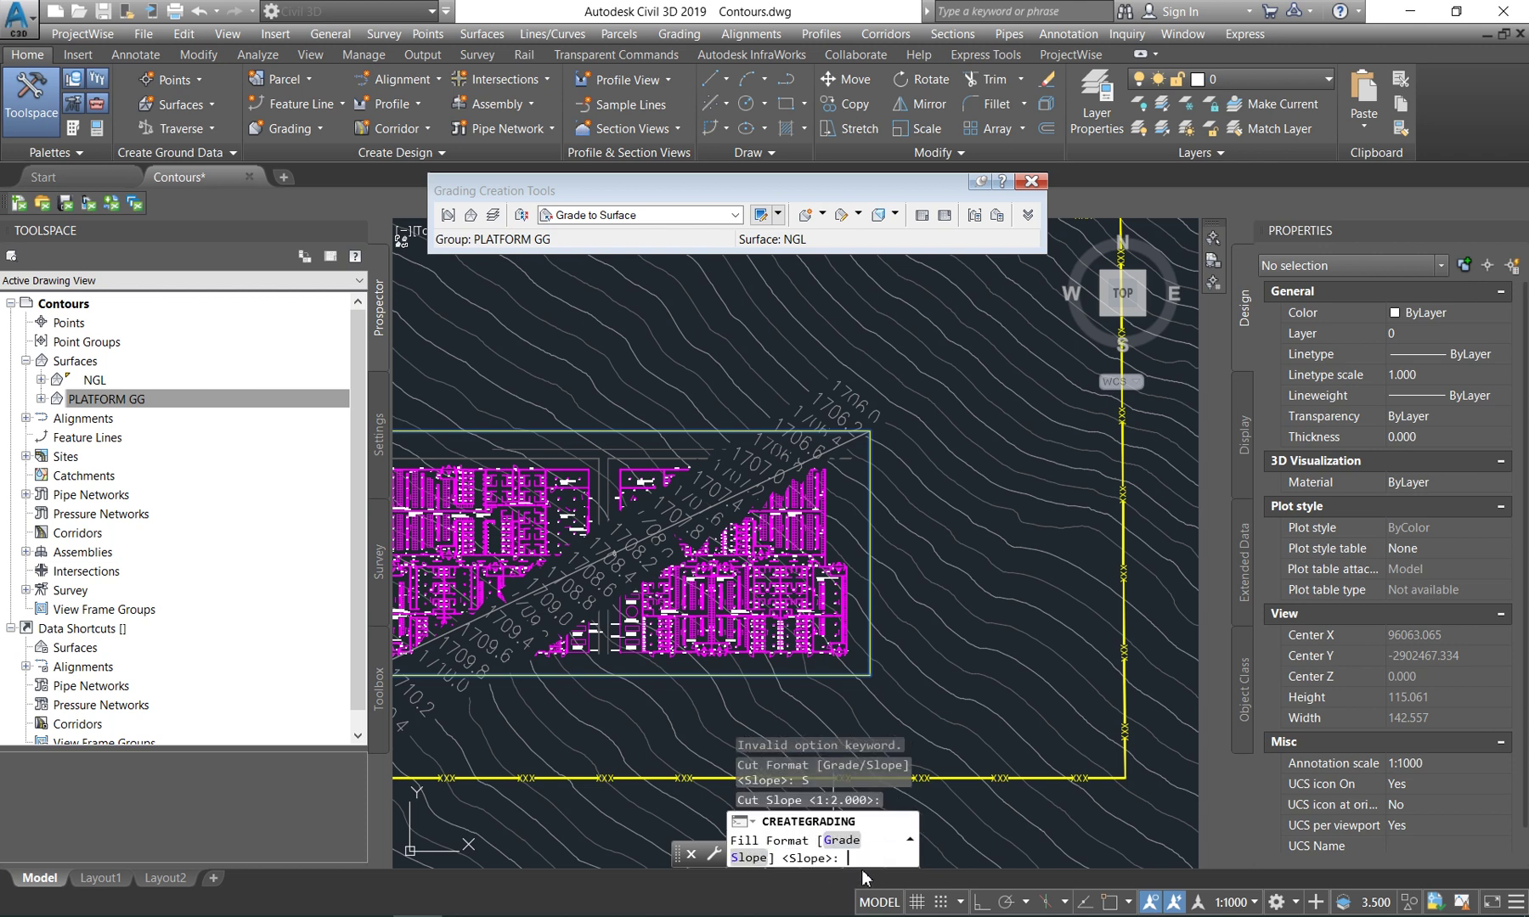
{"action": "key", "text": "Return"}
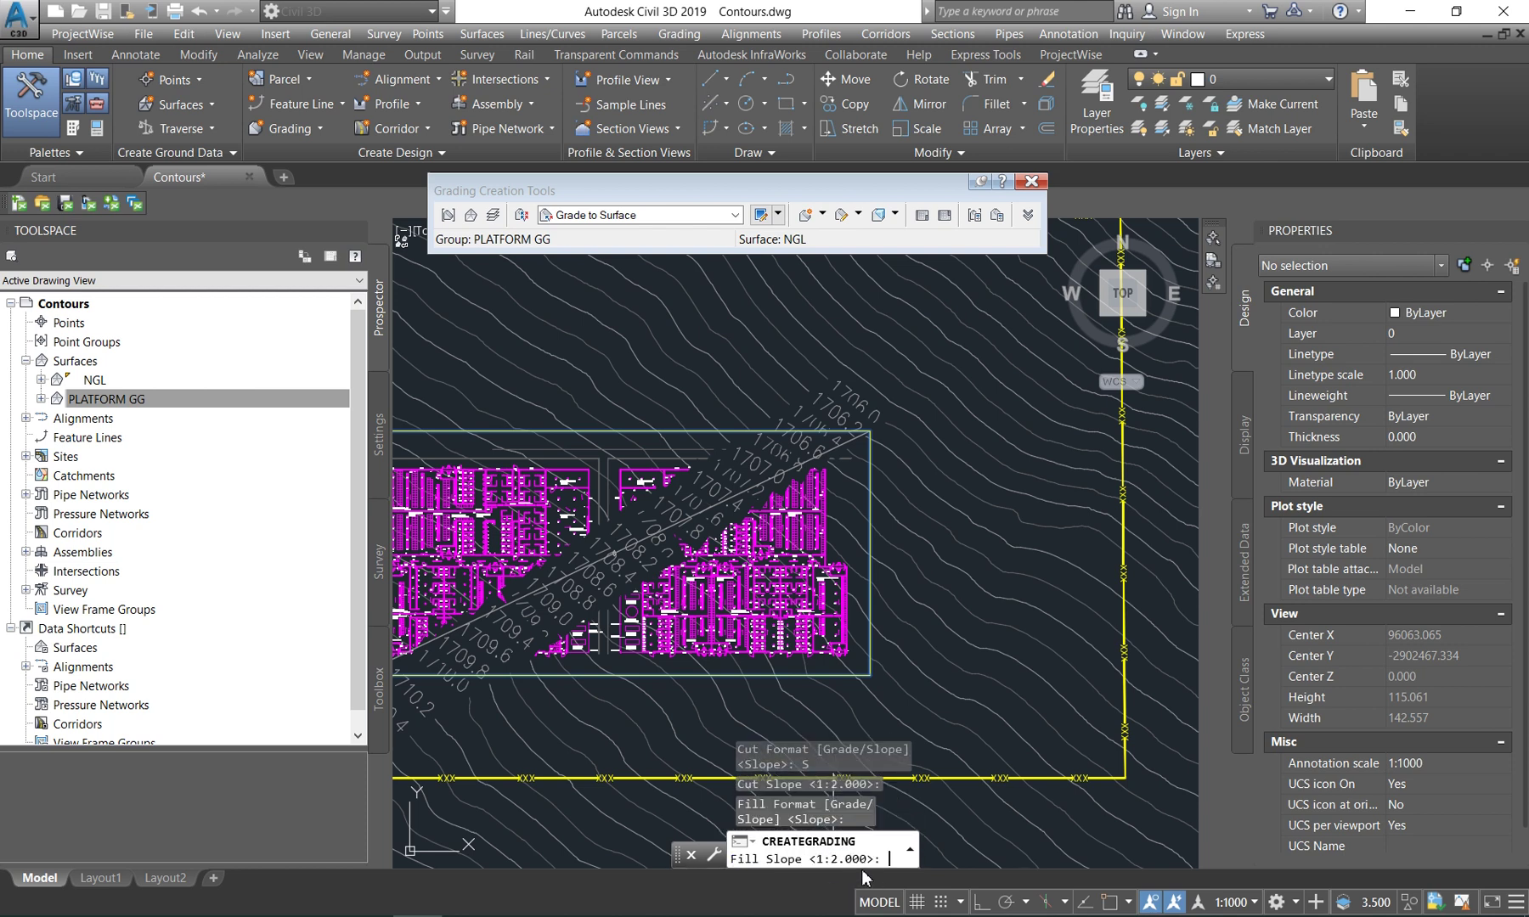
{"action": "key", "text": "Return"}
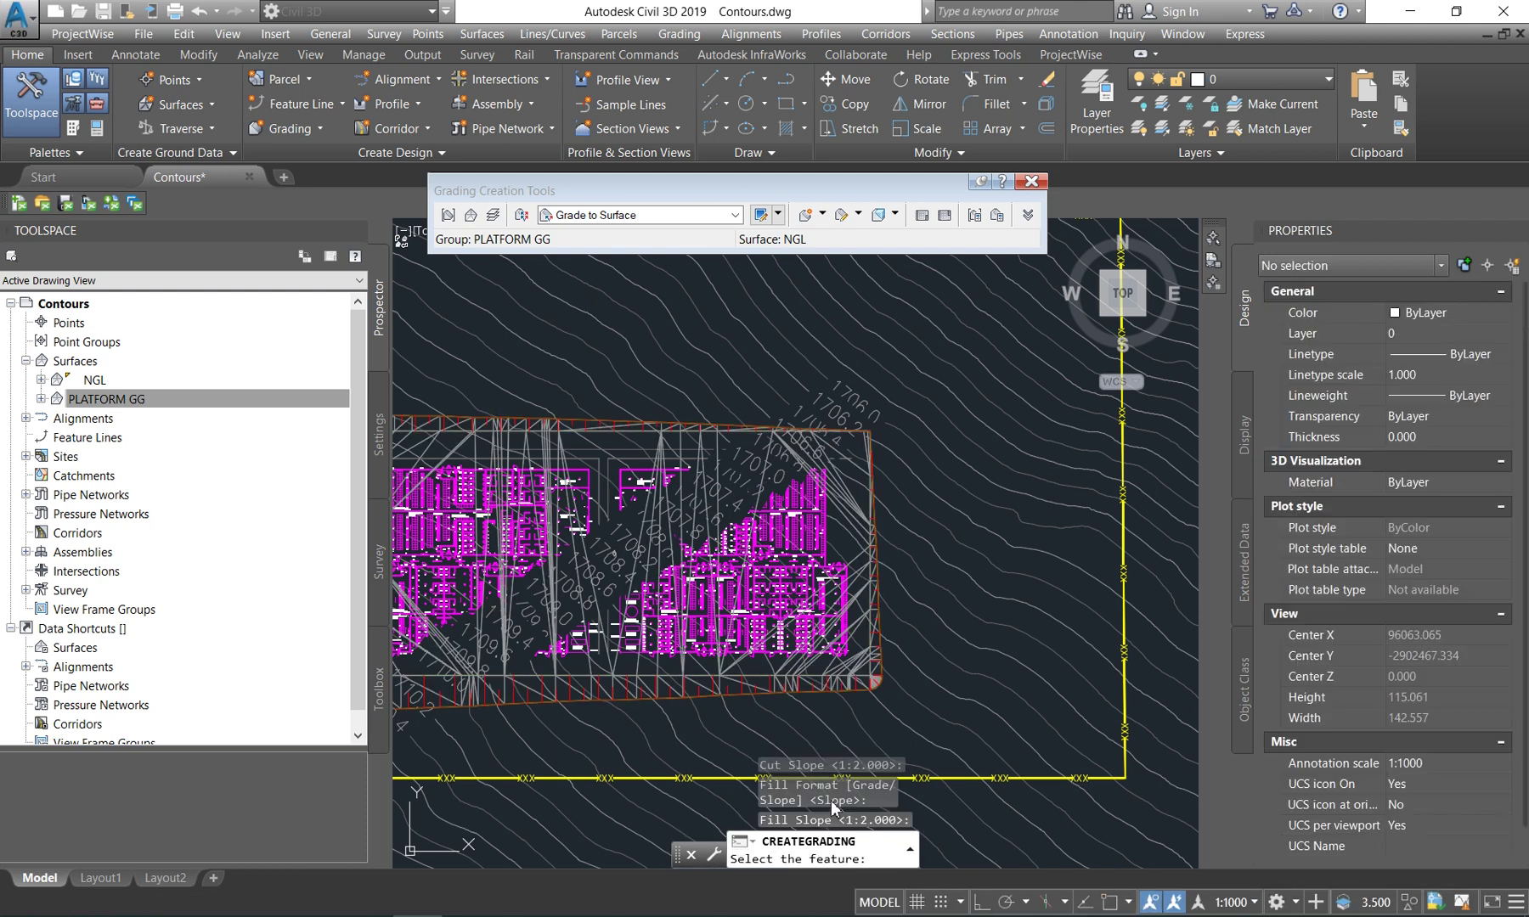
{"action": "middle_click_drag", "start_coordinate": [859, 487], "coordinate": [1126, 474]}
{"action": "key", "text": "Escape"}
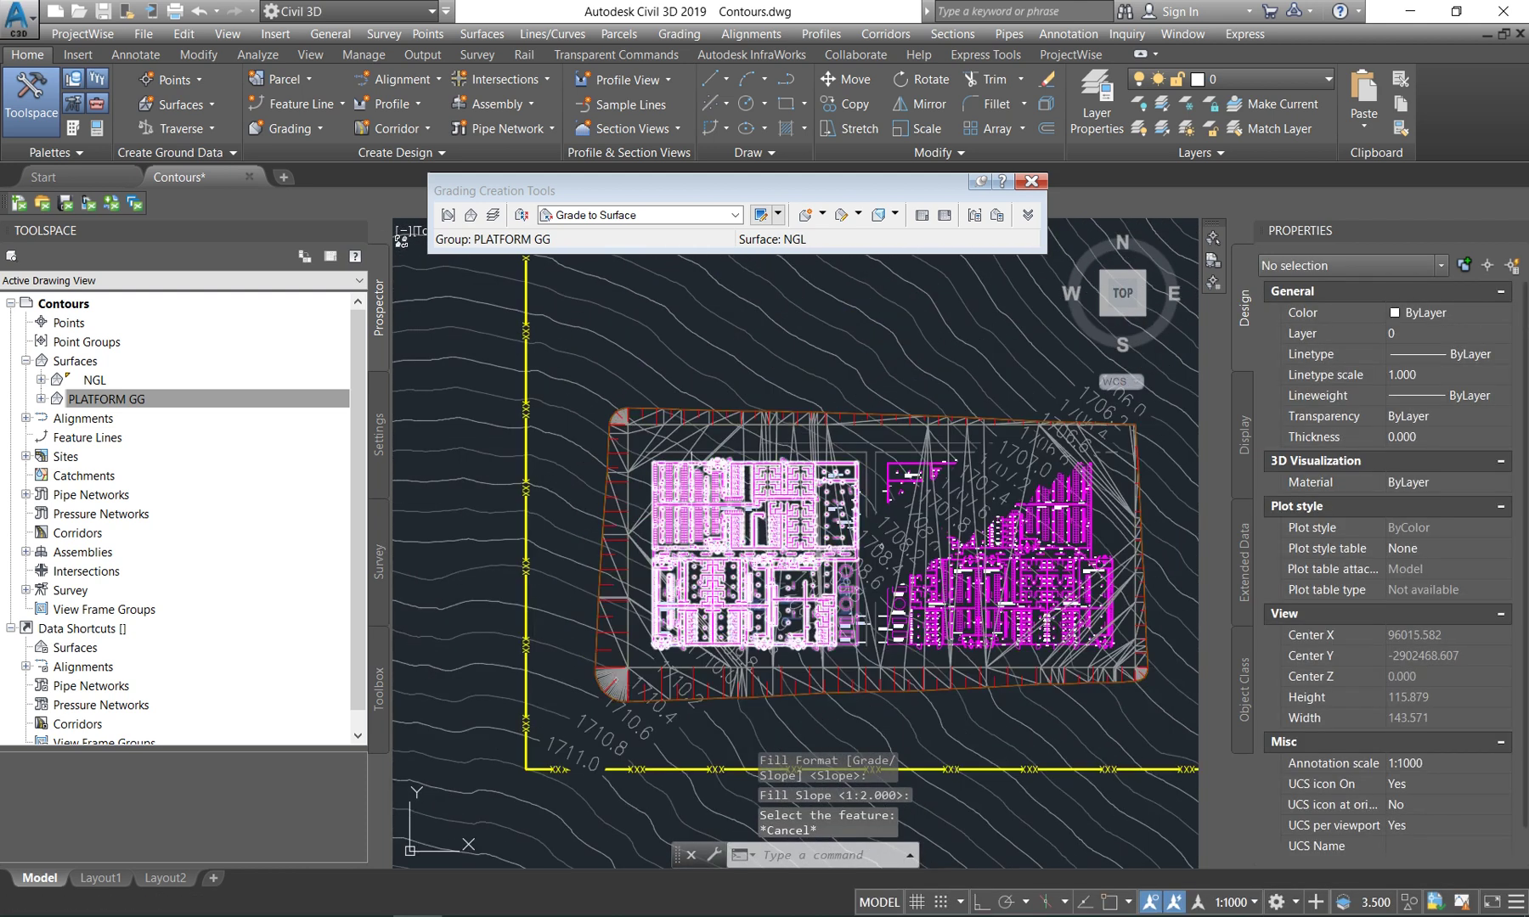
Orbit the PLATFORM GG surface in the Object Viewer to inspect it in 3D.
{"action": "left_click", "coordinate": [649, 443]}
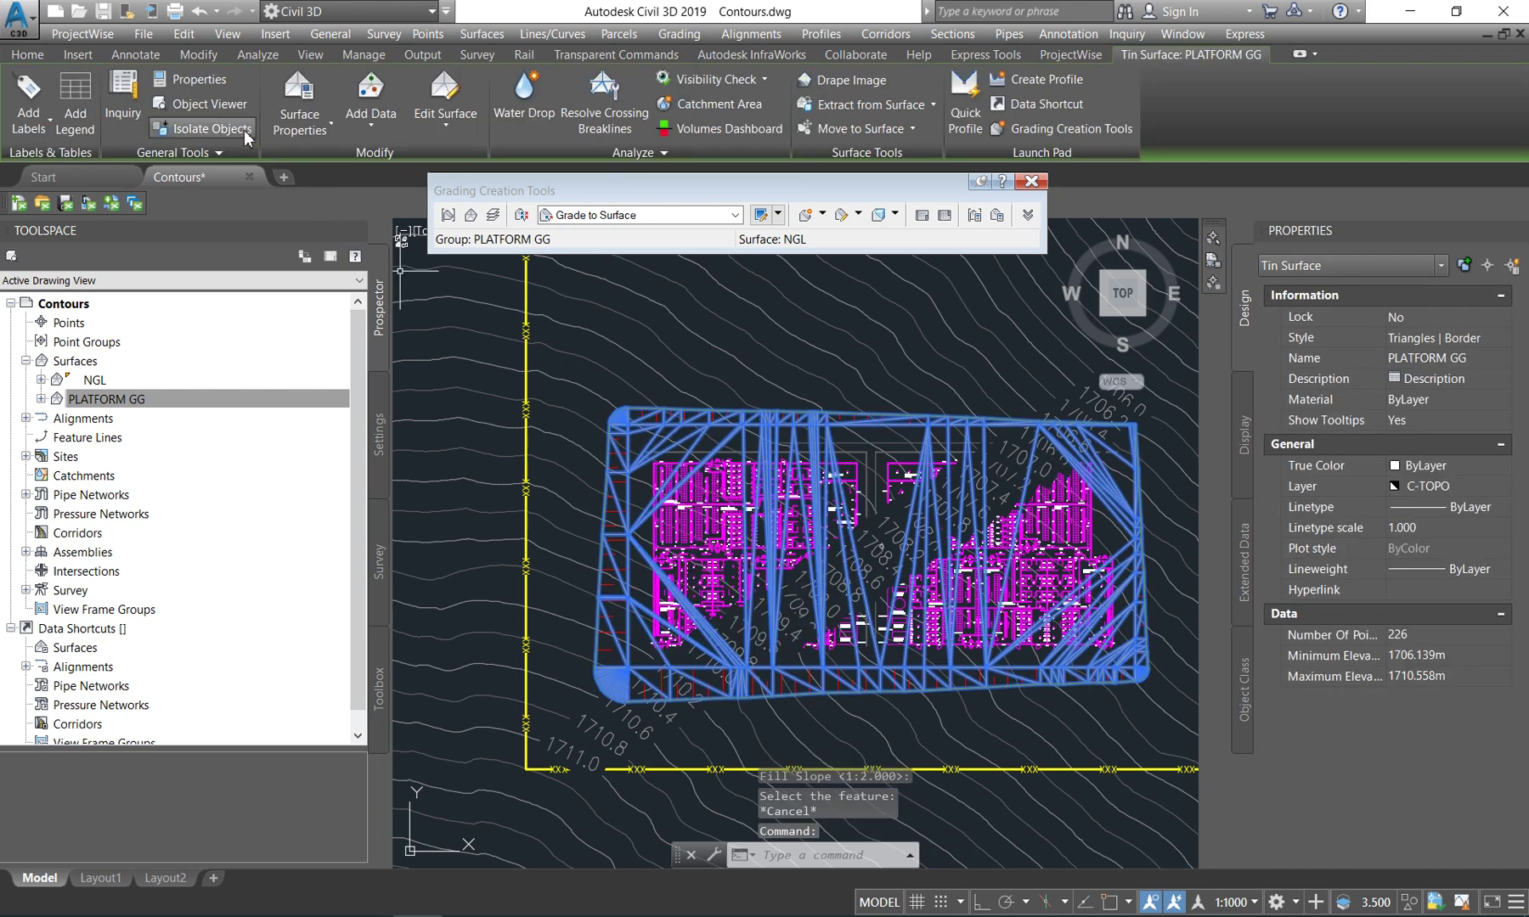
{"action": "left_click", "coordinate": [226, 106]}
{"action": "left_click_drag", "start_coordinate": [741, 809], "coordinate": [952, 545]}
{"action": "left_click_drag", "start_coordinate": [404, 612], "coordinate": [658, 514]}
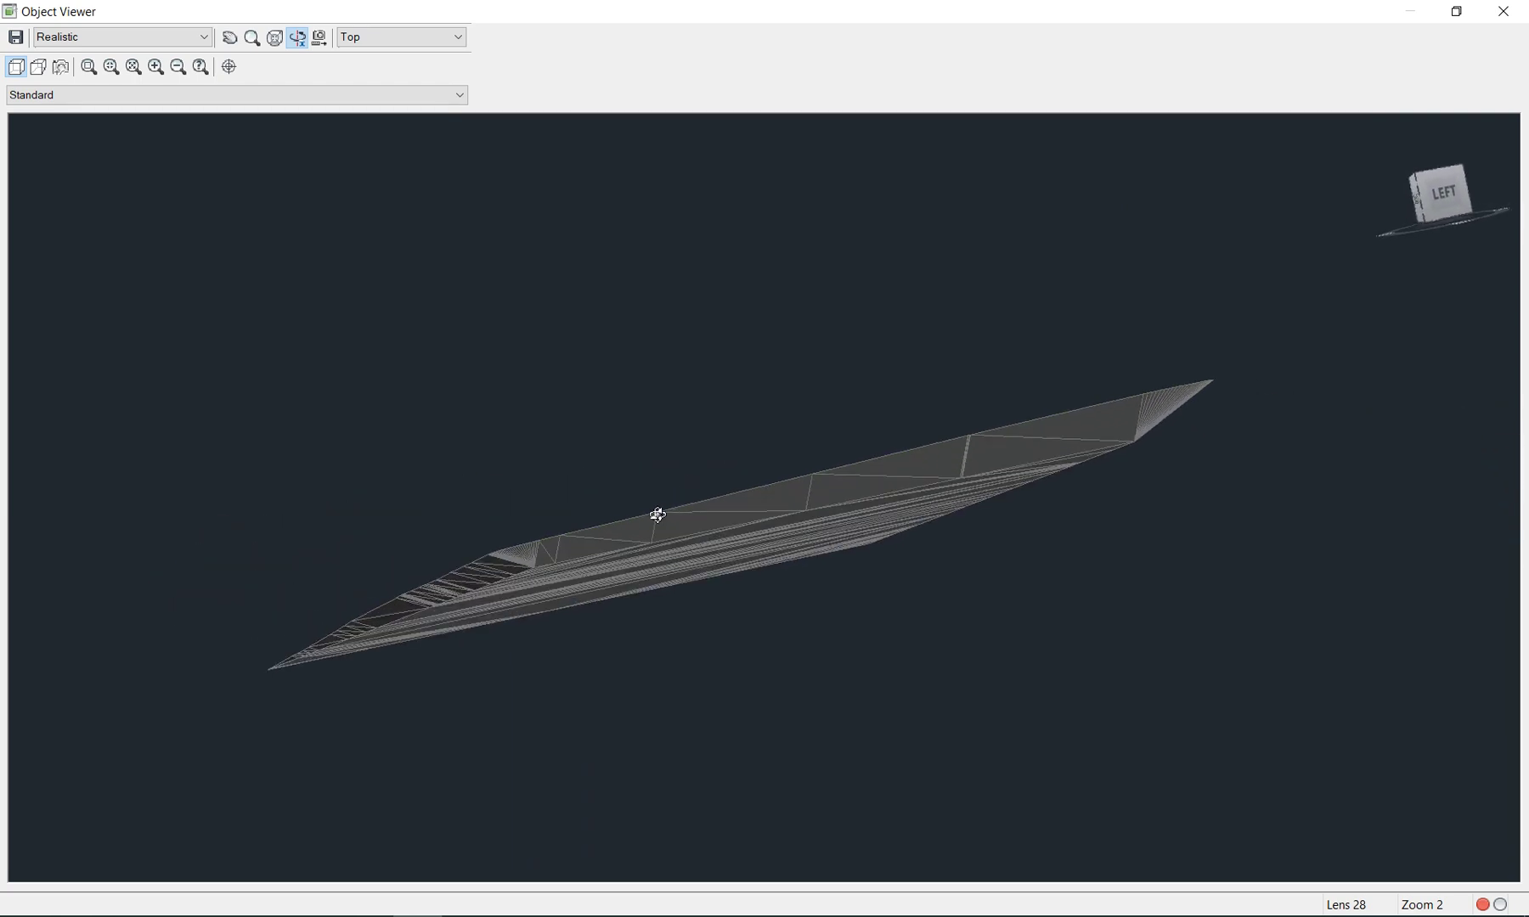
{"action": "left_click_drag", "start_coordinate": [459, 577], "coordinate": [1016, 511]}
{"action": "left_click", "coordinate": [1504, 11]}
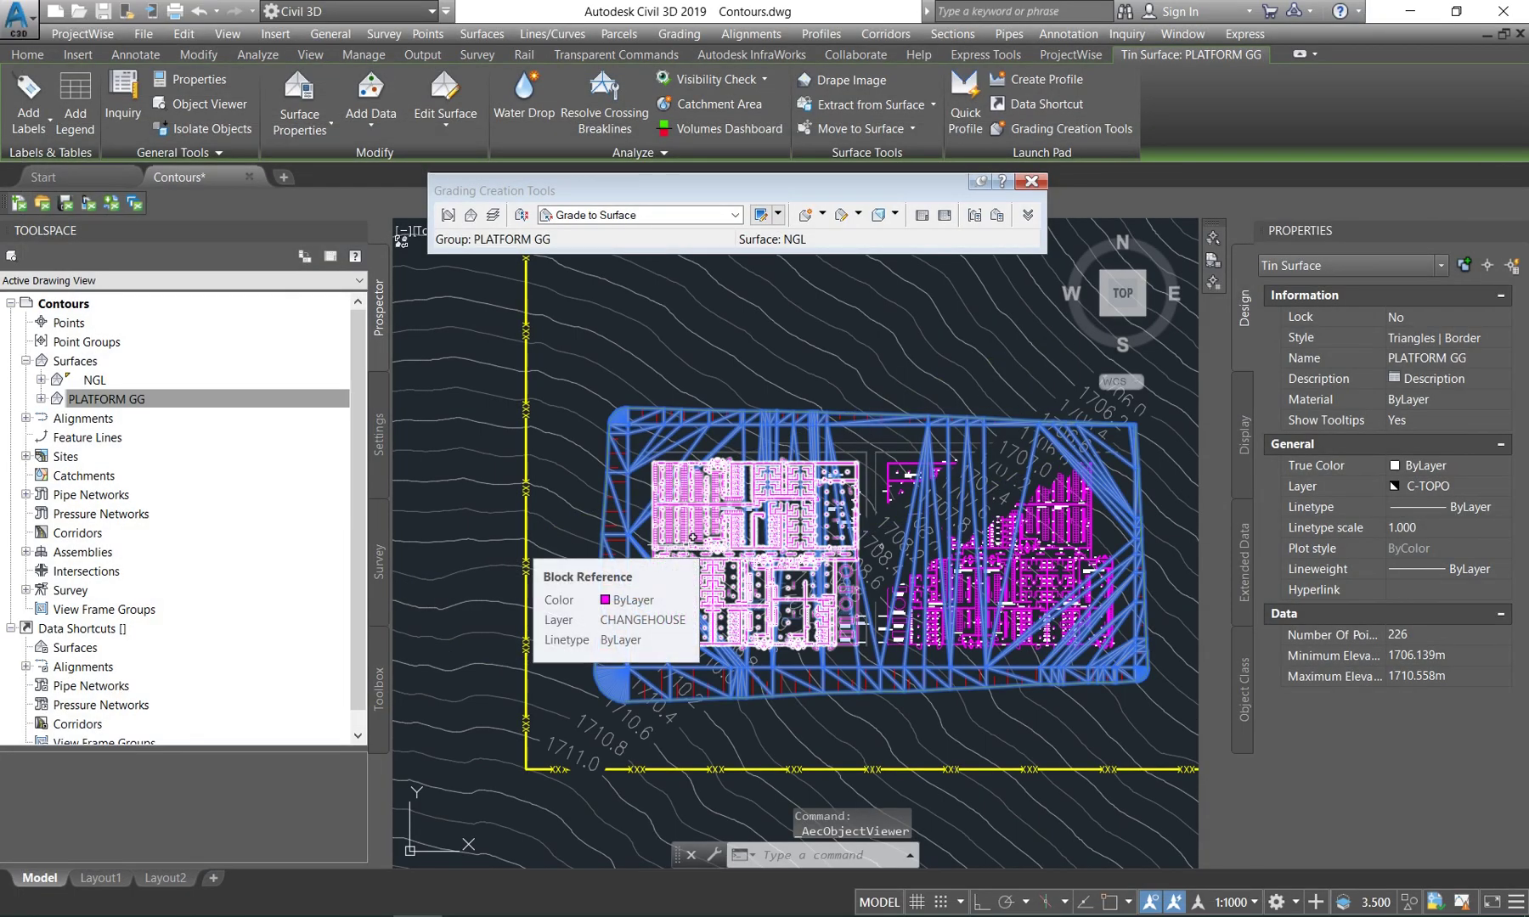
Set the PLATFORM GG surface style to _No Display in the Properties palette.
{"action": "scroll", "coordinate": [679, 397], "scroll_direction": "down", "scroll_amount": 2}
{"action": "key", "text": "Escape"}
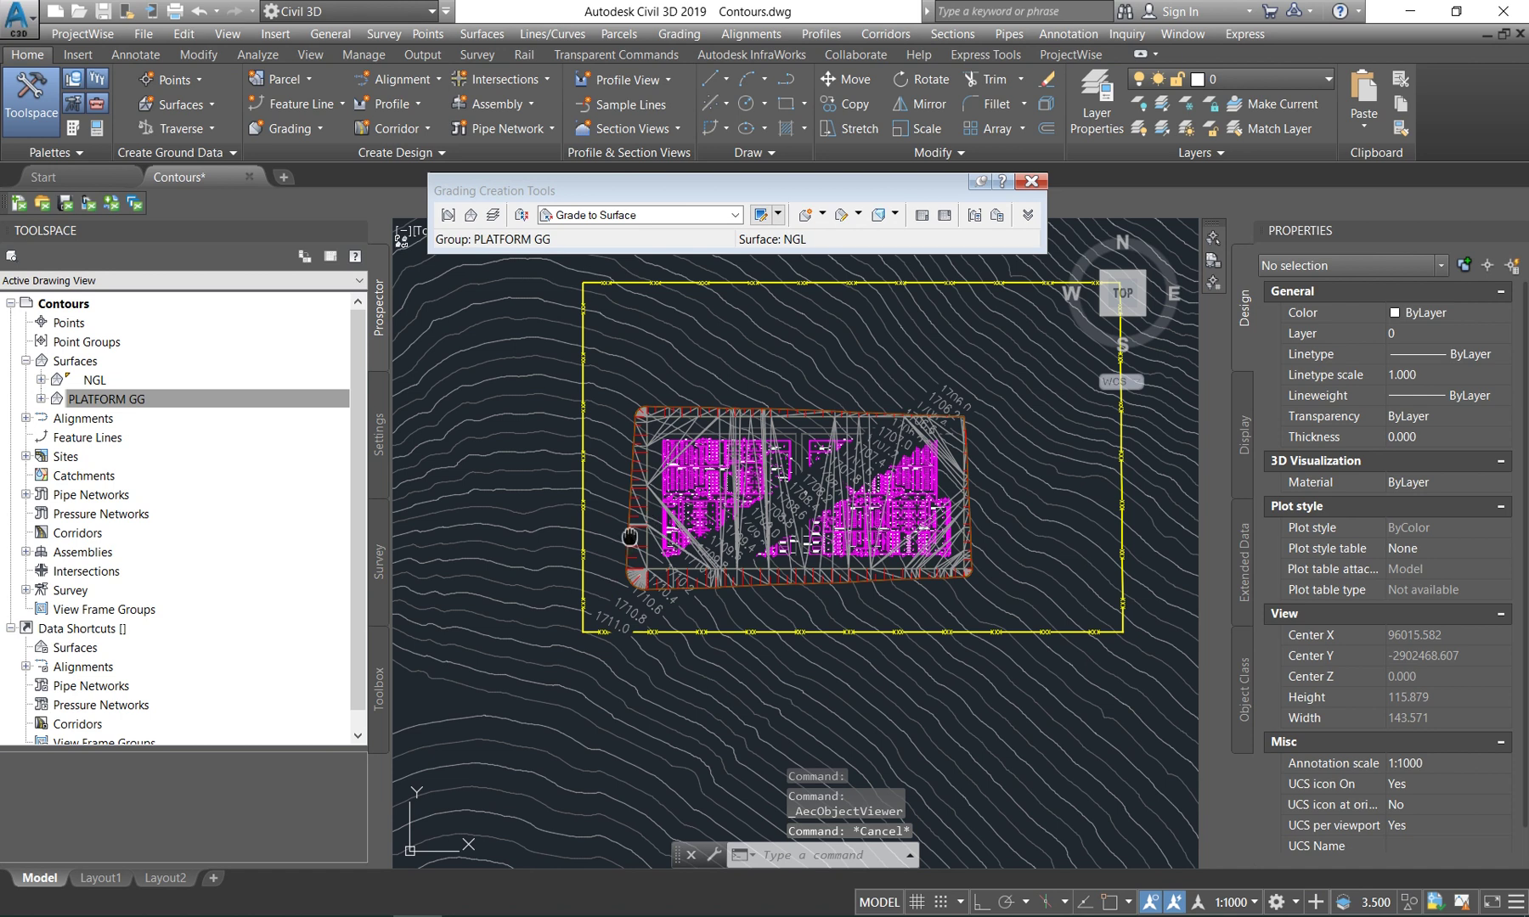
{"action": "middle_click_drag", "start_coordinate": [630, 537], "coordinate": [628, 537]}
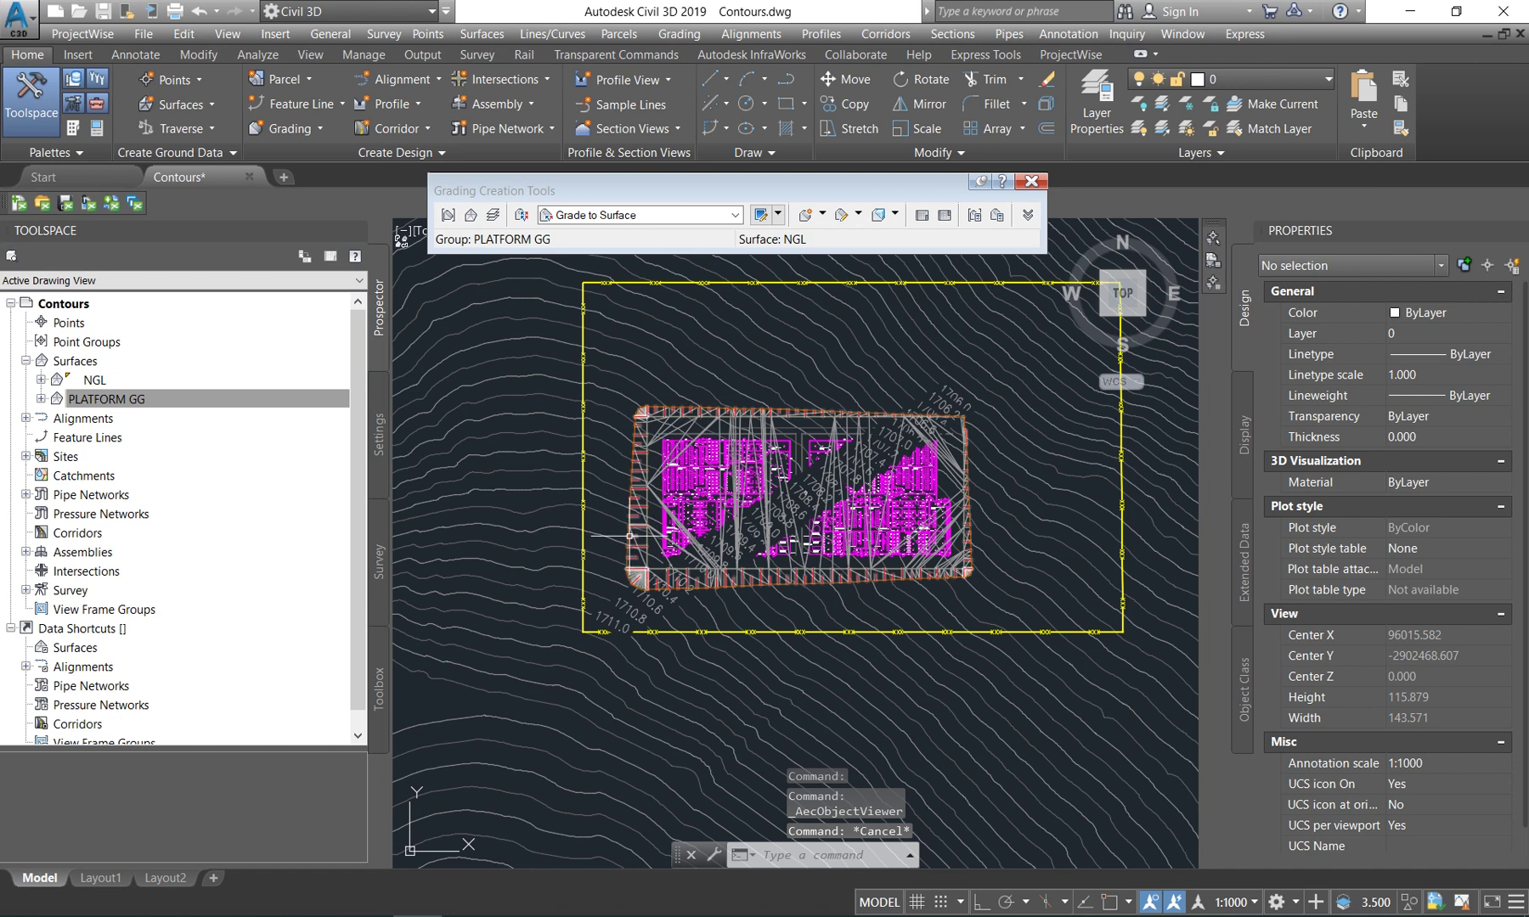
{"action": "scroll", "coordinate": [656, 440], "scroll_direction": "up", "scroll_amount": 2}
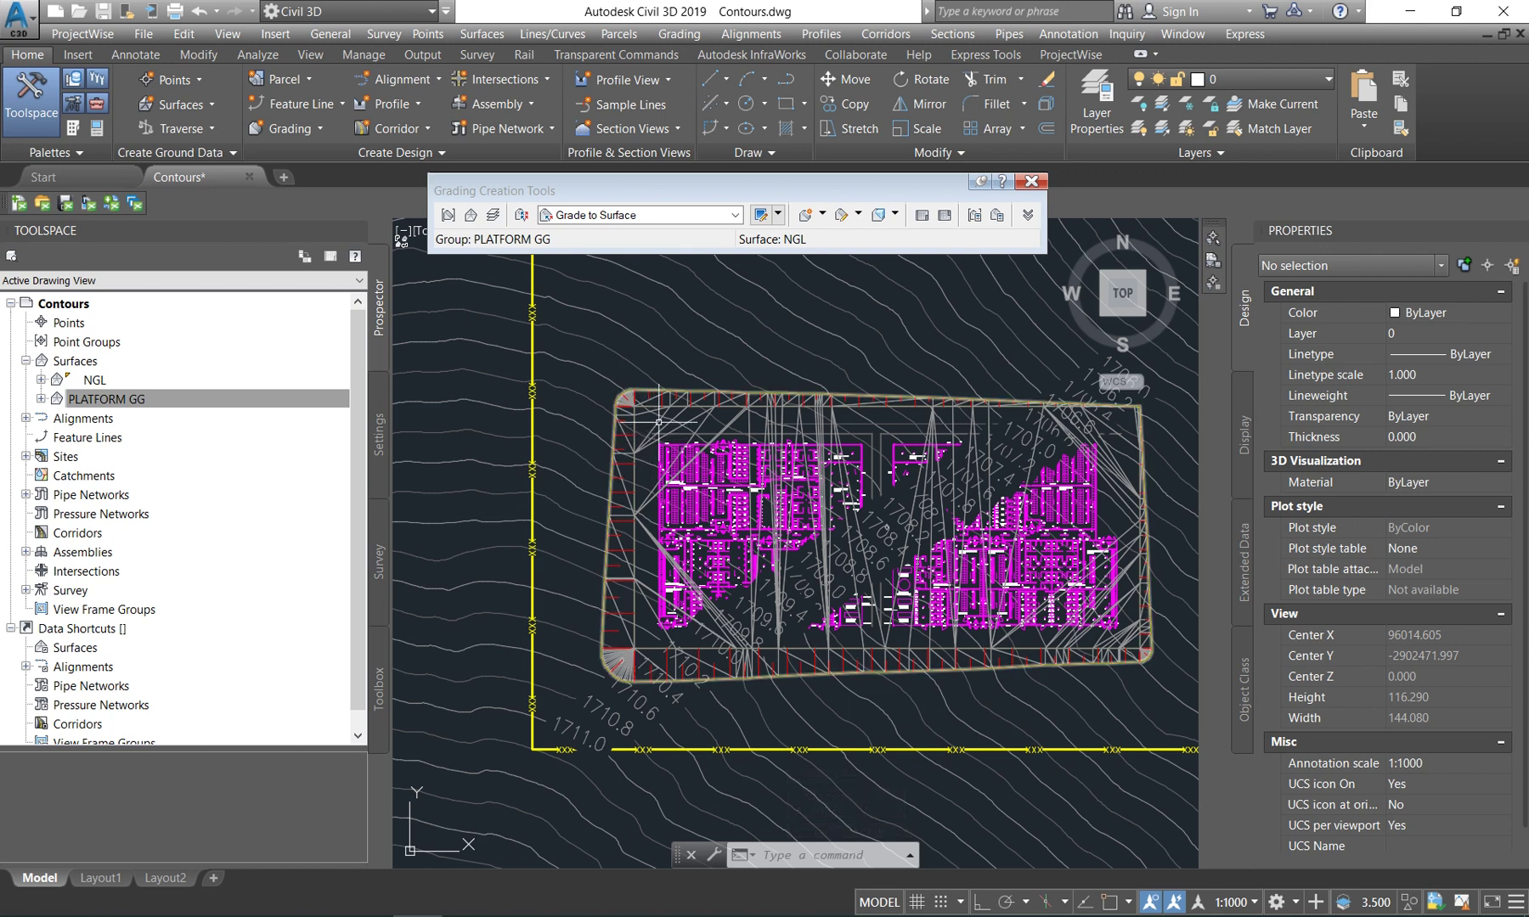
{"action": "left_click", "coordinate": [658, 420]}
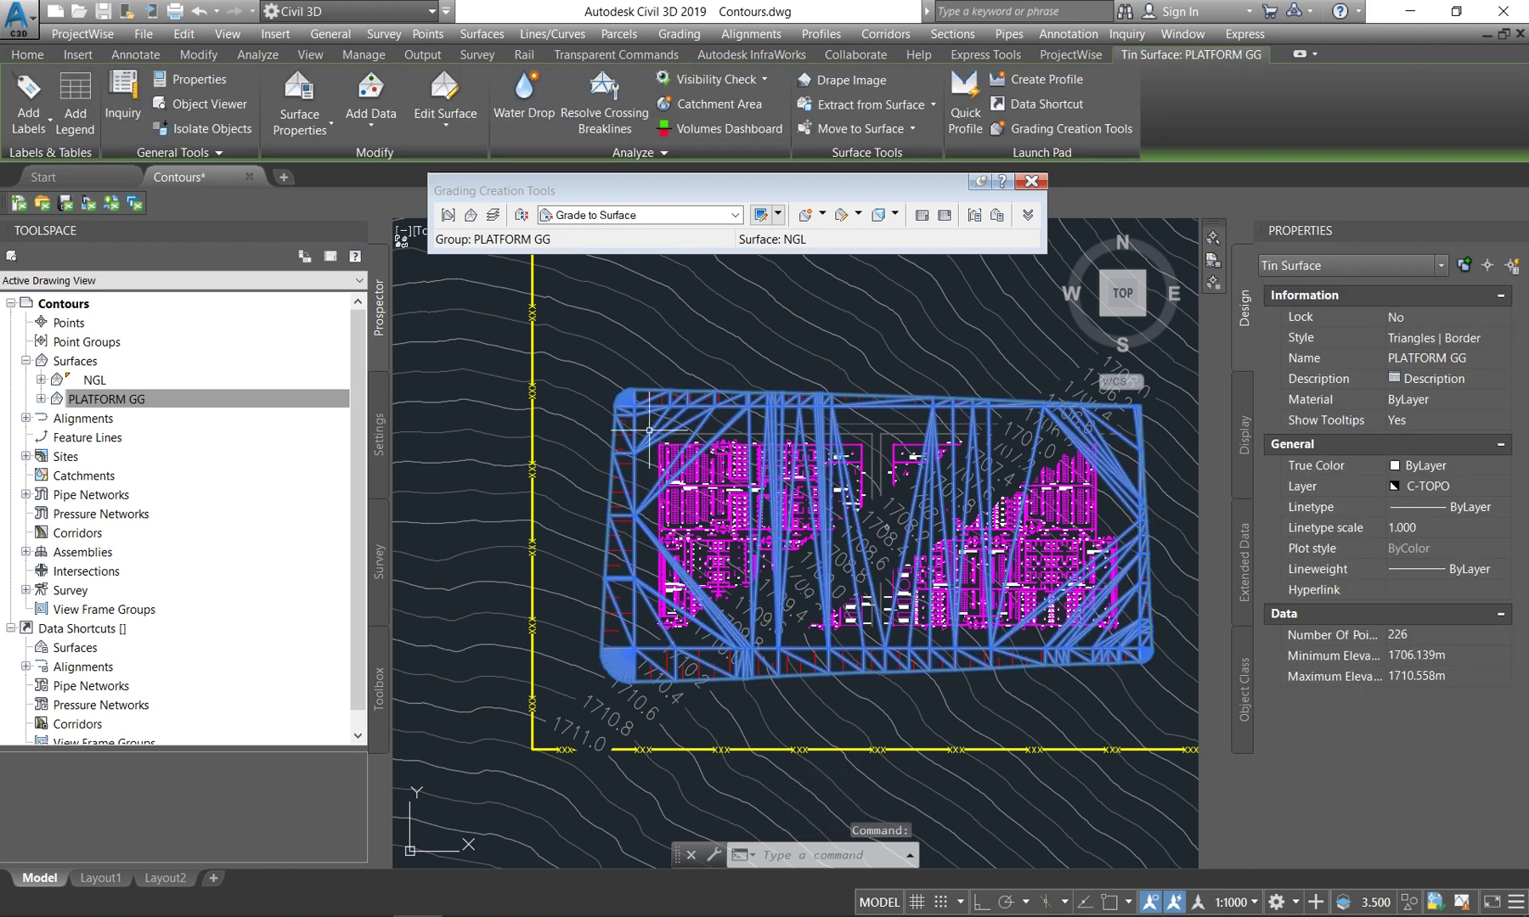
{"action": "left_click", "coordinate": [1431, 342]}
{"action": "scroll", "coordinate": [1427, 380], "scroll_direction": "up", "scroll_amount": 10}
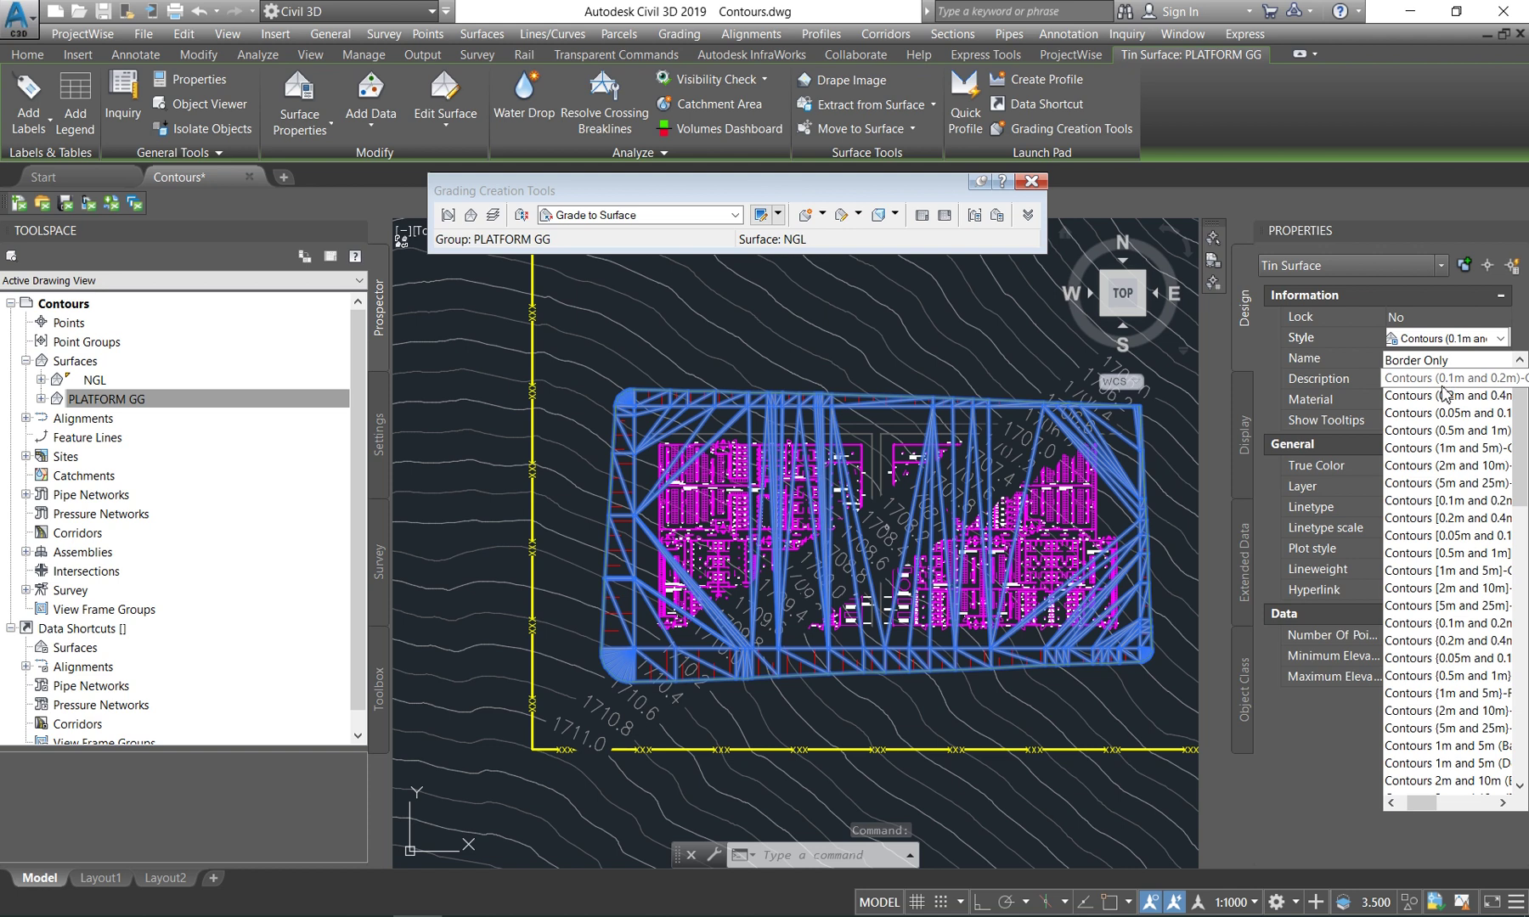
{"action": "left_click", "coordinate": [1427, 380]}
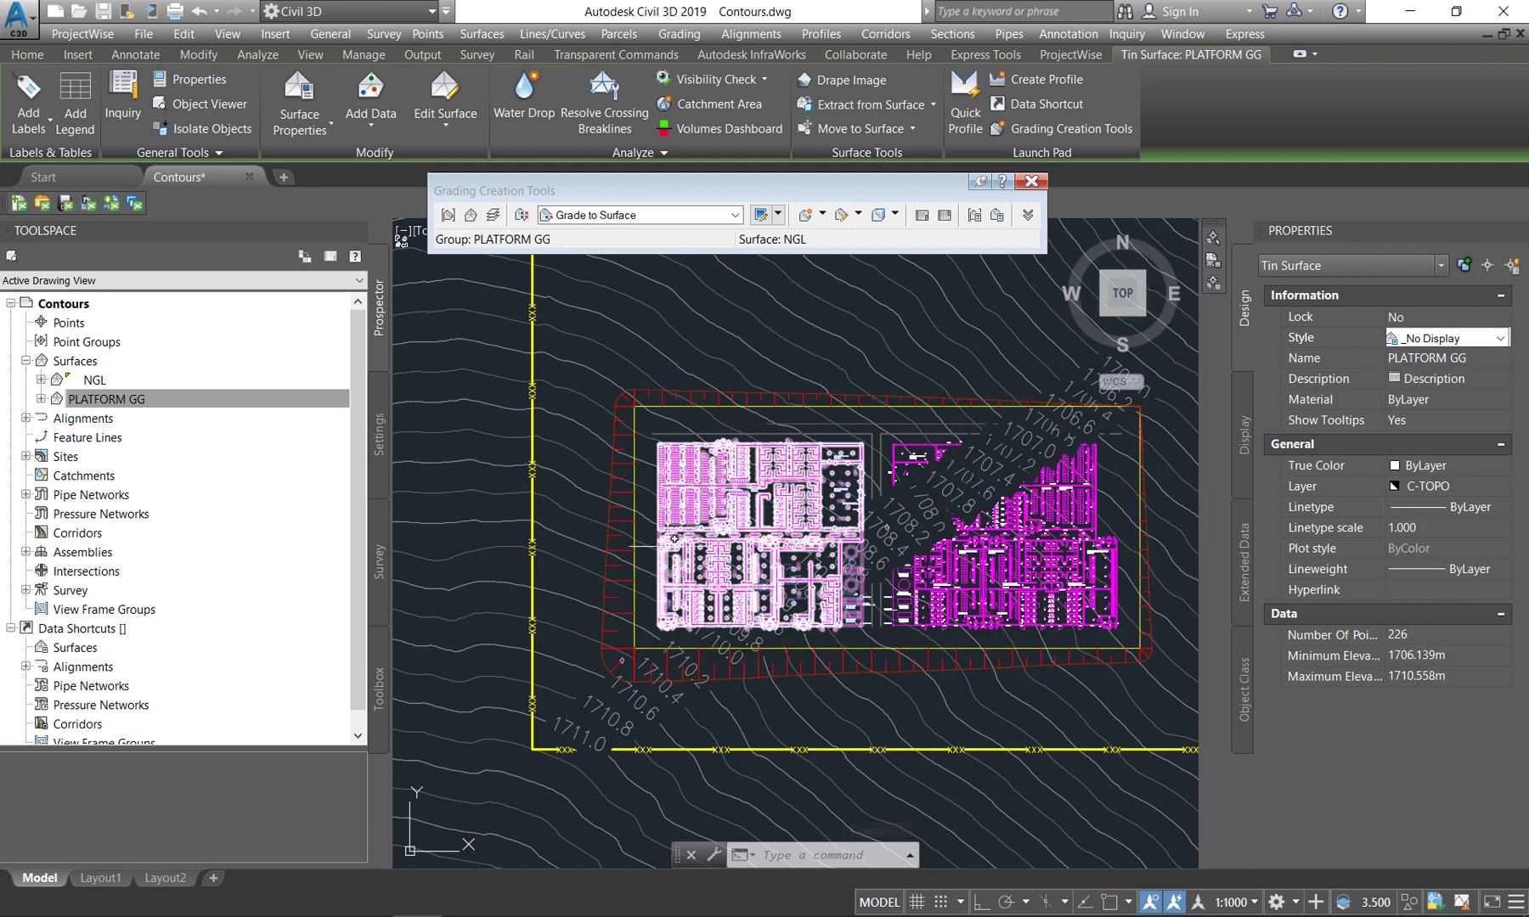
{"action": "key", "text": "Escape"}
Raise all five station elevations of the platform feature line by 0.5 m in the Elevation Editor.
{"action": "scroll", "coordinate": [644, 531], "scroll_direction": "up", "scroll_amount": 3}
{"action": "left_click", "coordinate": [620, 505]}
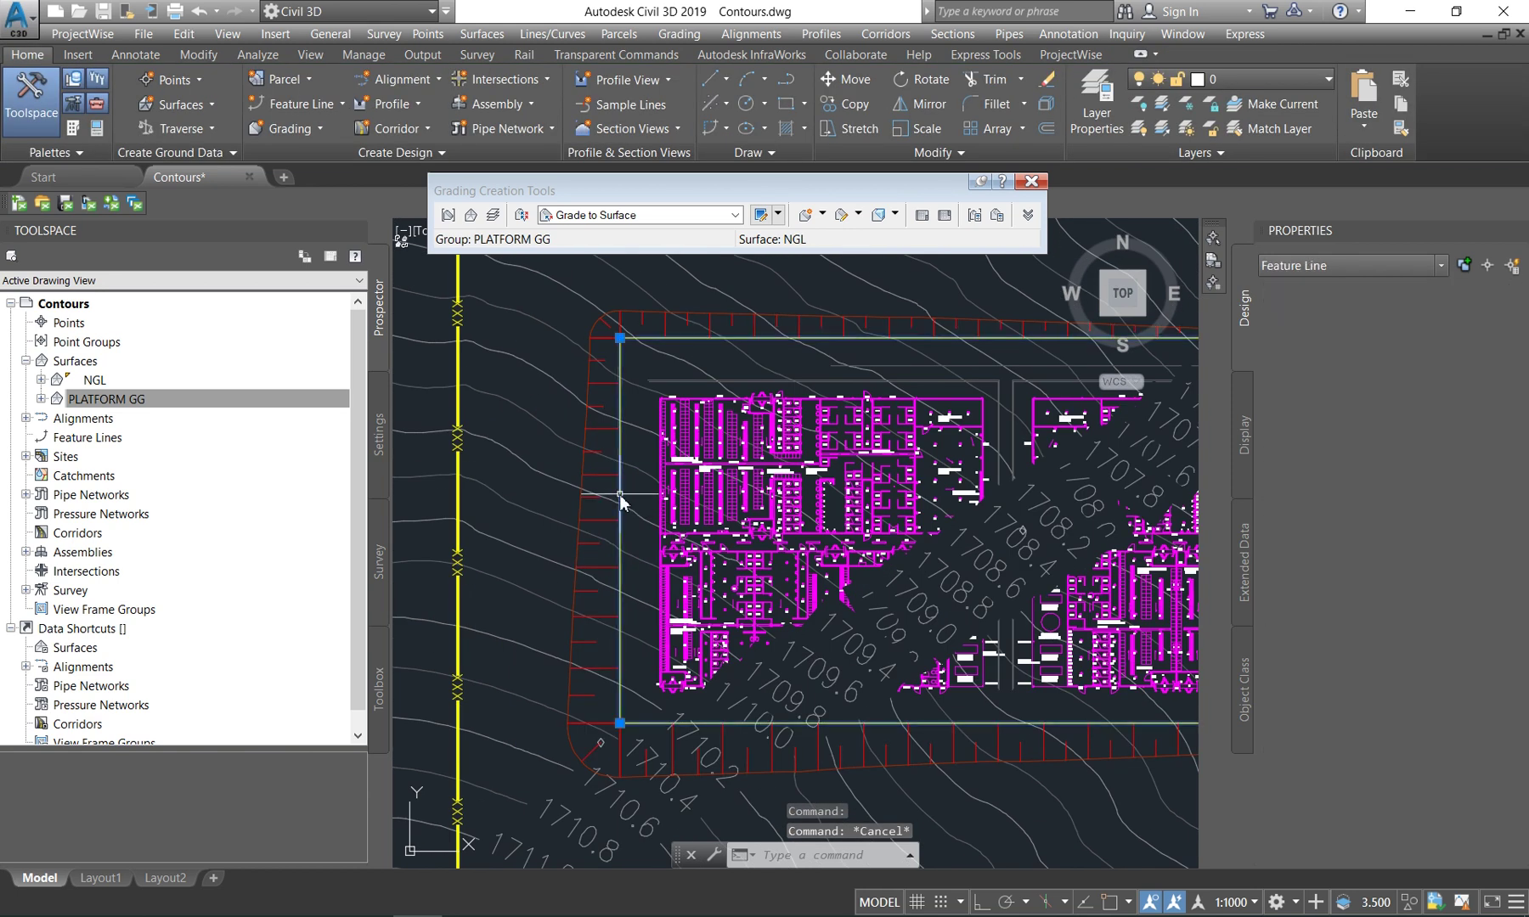
{"action": "left_click", "coordinate": [901, 102]}
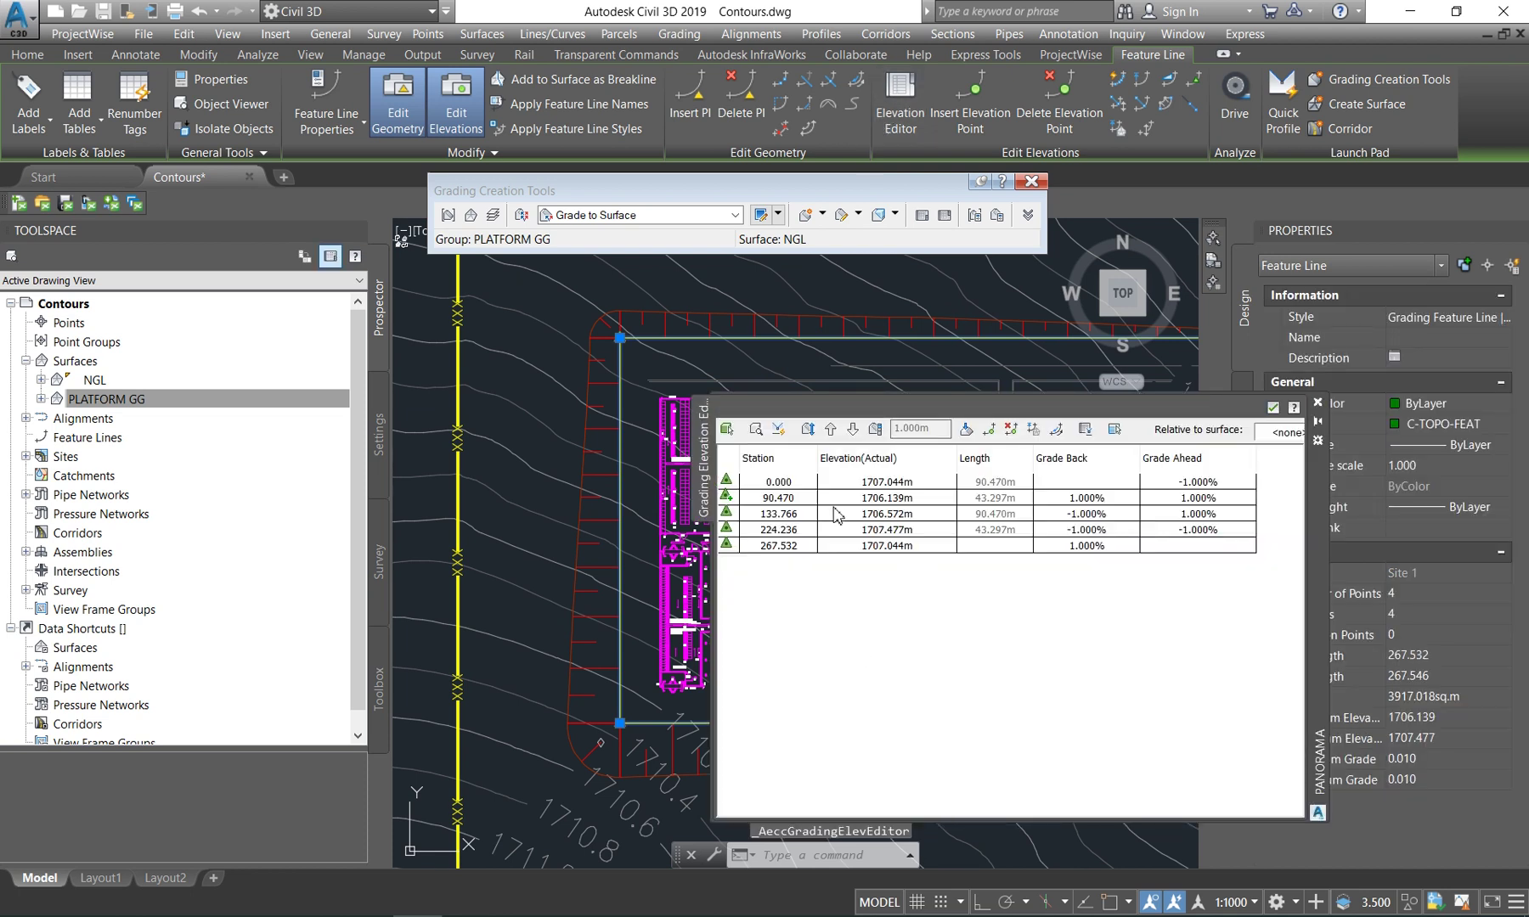
{"action": "left_click", "coordinate": [885, 481]}
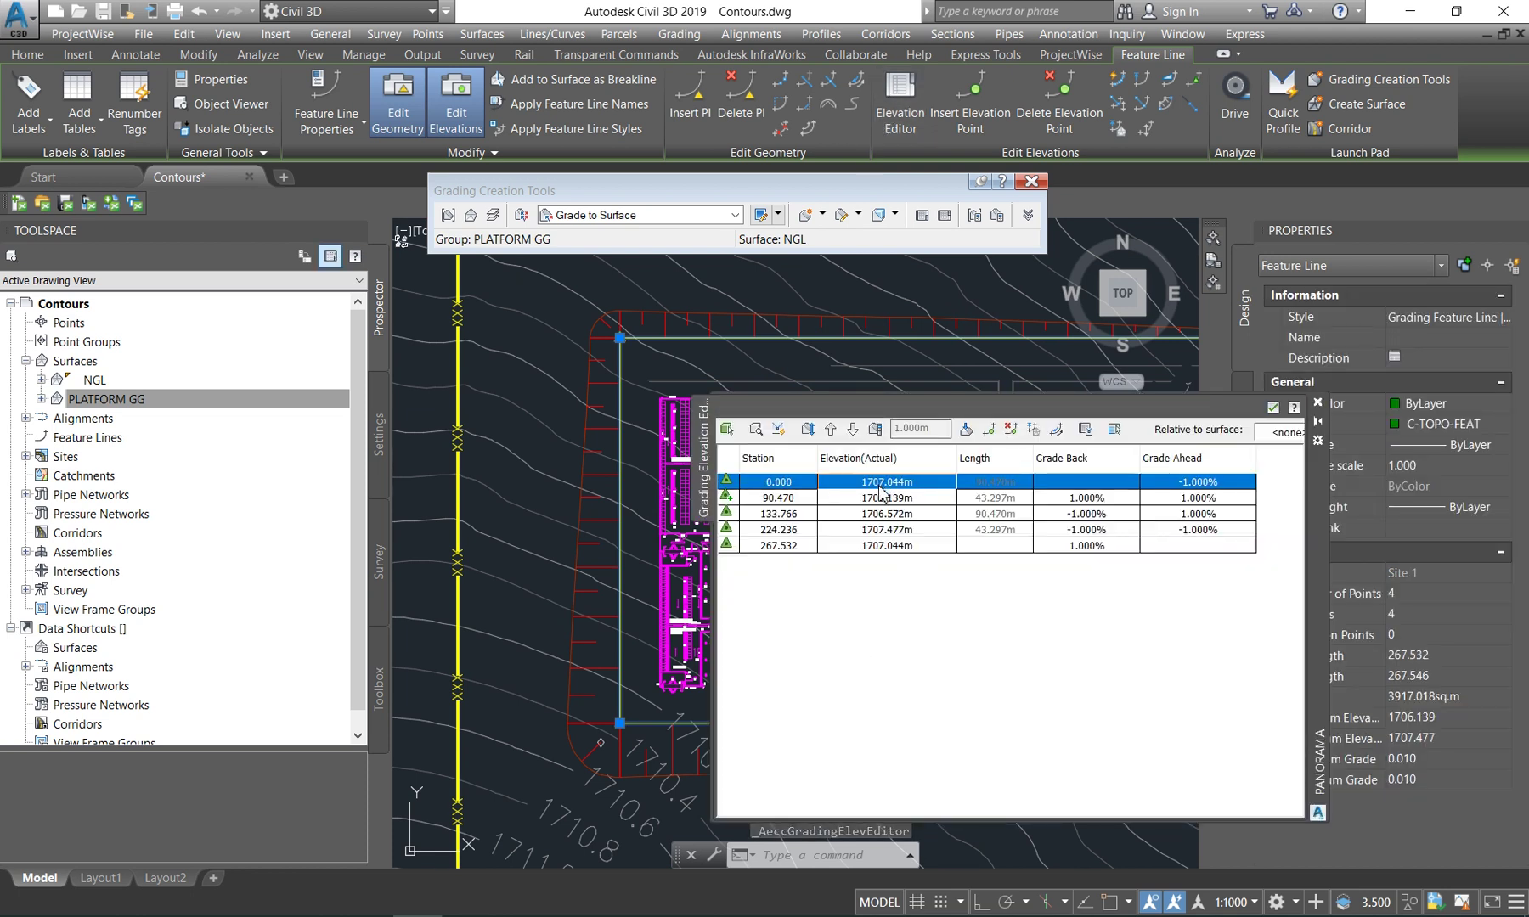
{"action": "left_click", "coordinate": [887, 545], "text": "shift"}
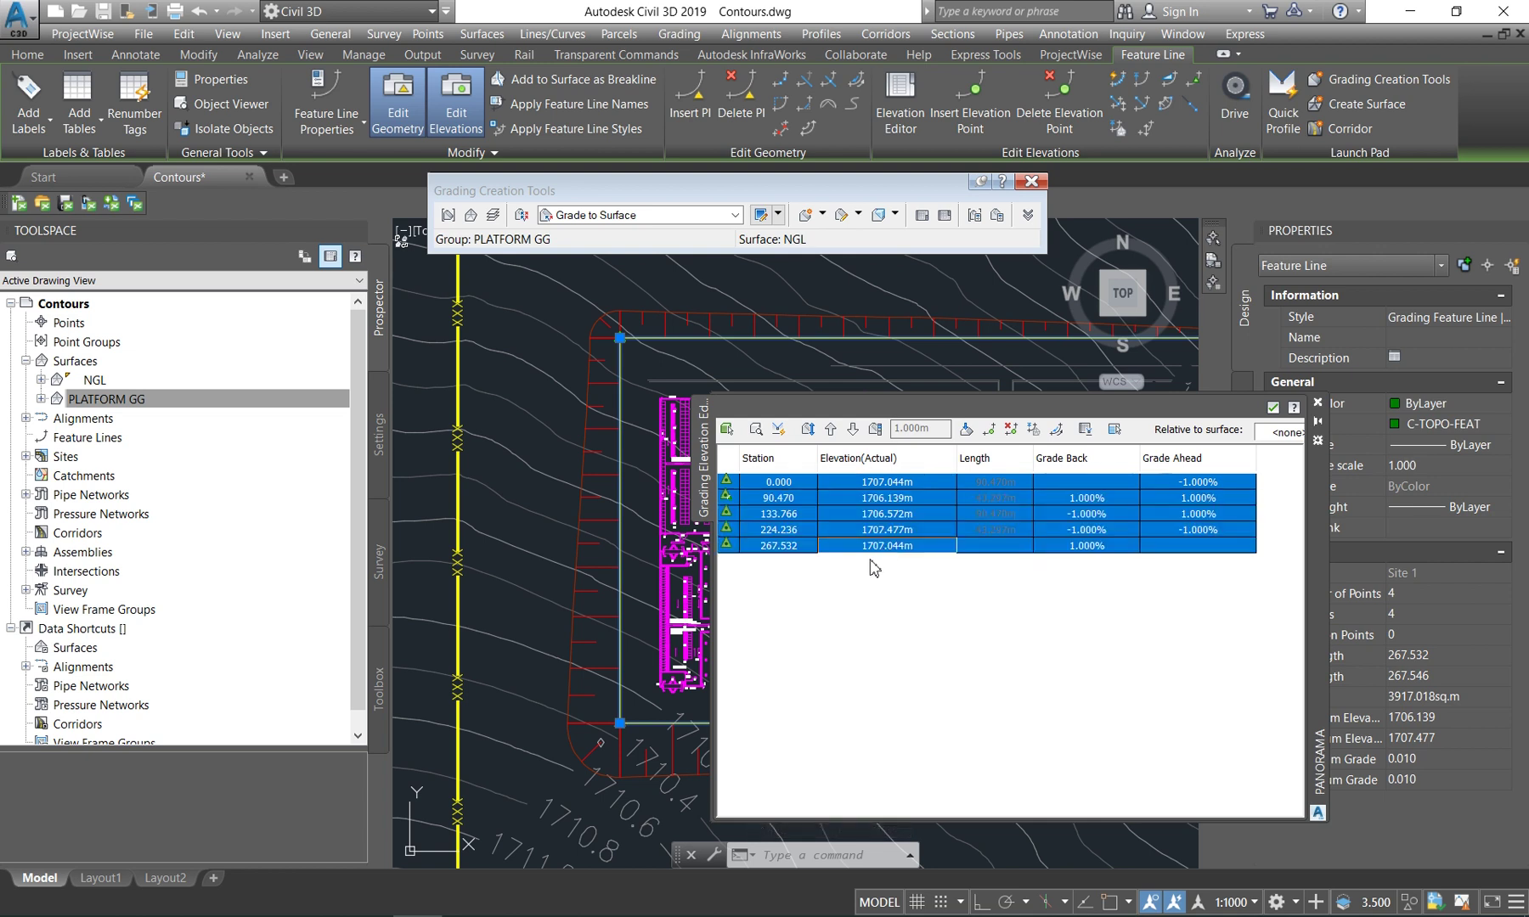
{"action": "left_click", "coordinate": [876, 429]}
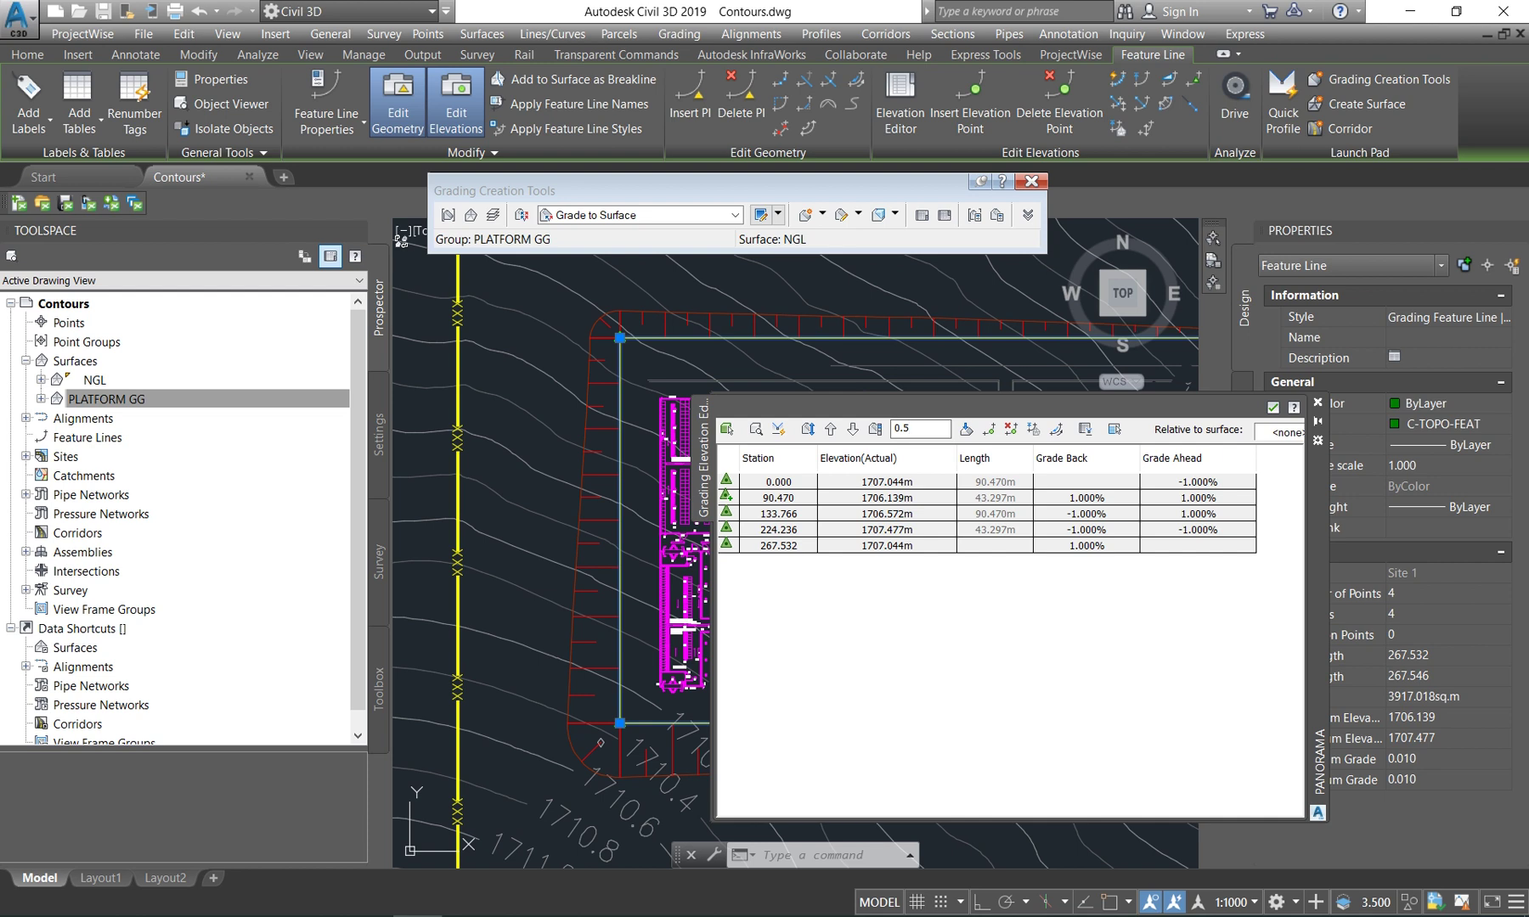
{"action": "key", "text": "Return"}
{"action": "left_click", "coordinate": [831, 431]}
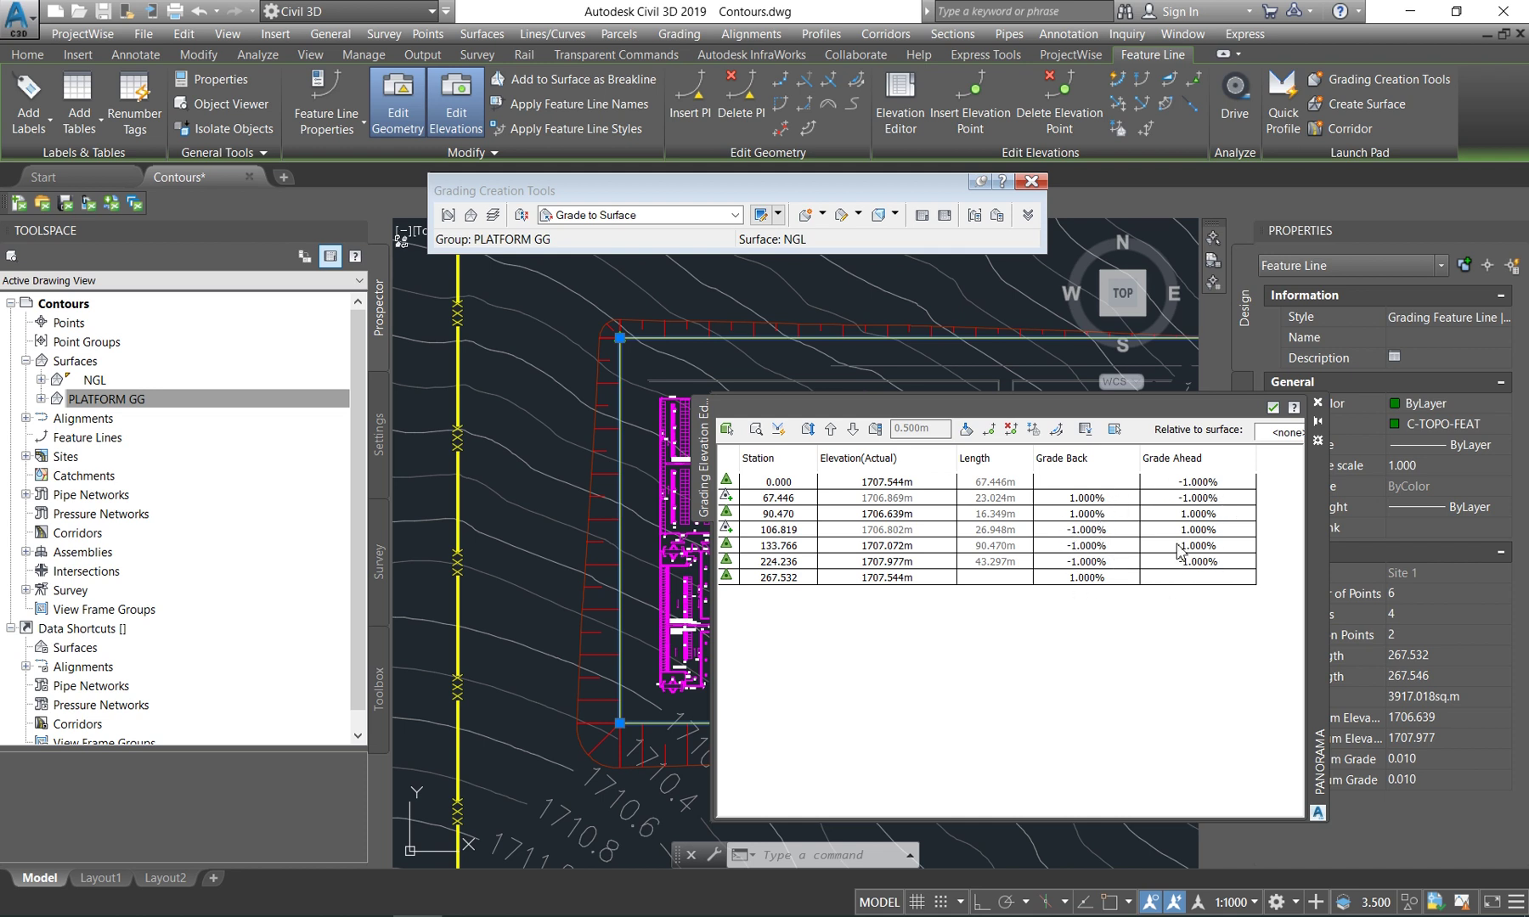
{"action": "left_click", "coordinate": [1273, 408]}
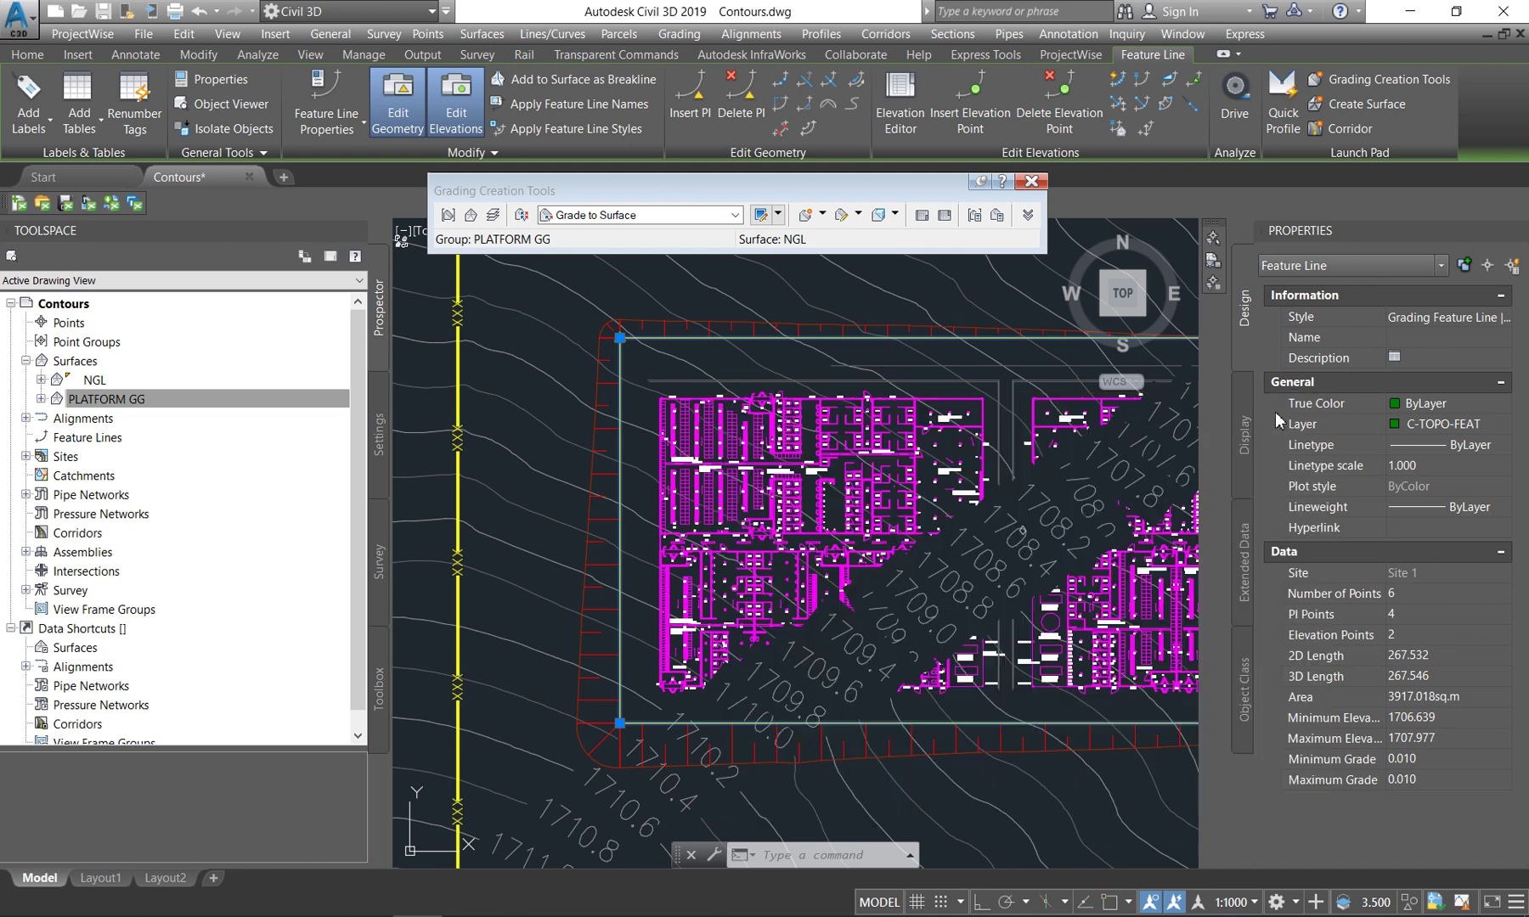
{"action": "scroll", "coordinate": [598, 511], "scroll_direction": "down", "scroll_amount": 4}
Set PLATFORM GG's surface style to Triangles in Surface Properties.
{"action": "key", "text": "Escape"}
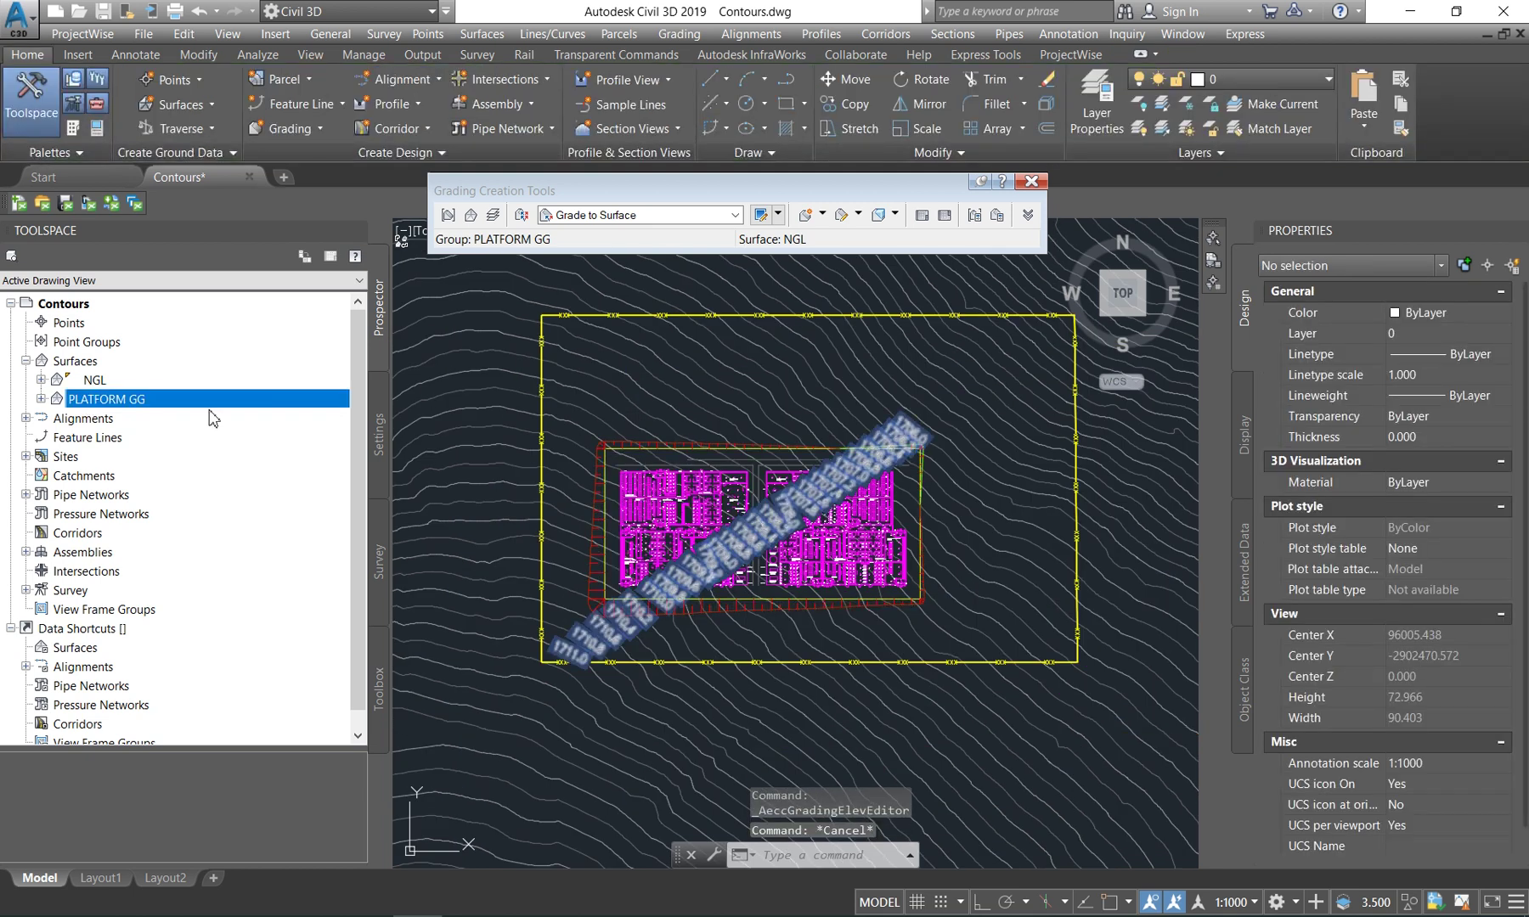
{"action": "right_click", "coordinate": [170, 399]}
{"action": "left_click", "coordinate": [243, 409]}
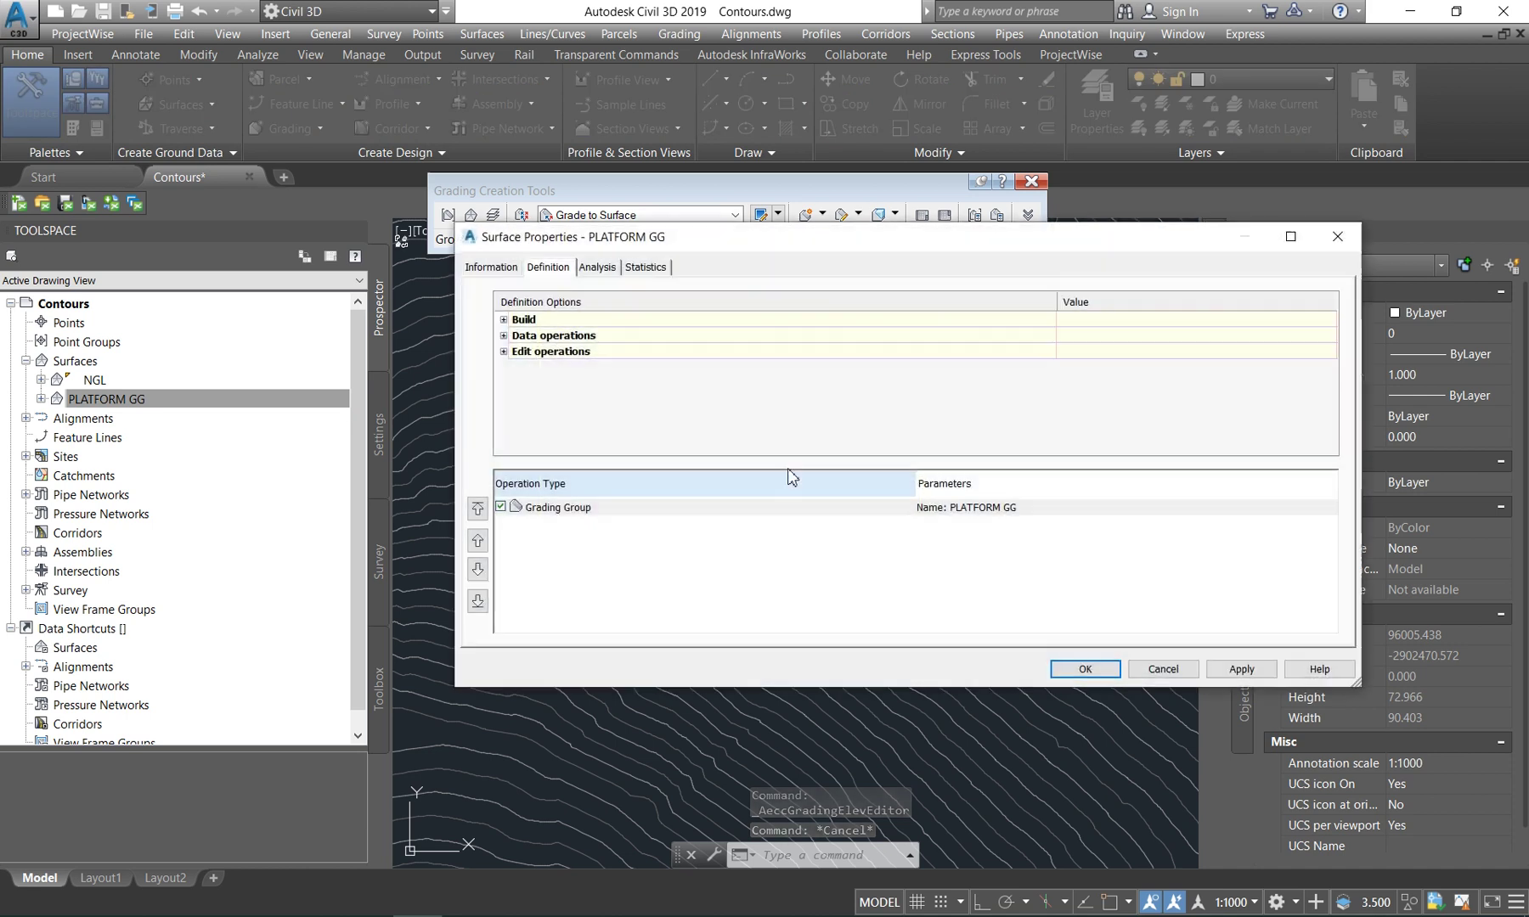
{"action": "left_click", "coordinate": [490, 266]}
{"action": "left_click", "coordinate": [623, 464]}
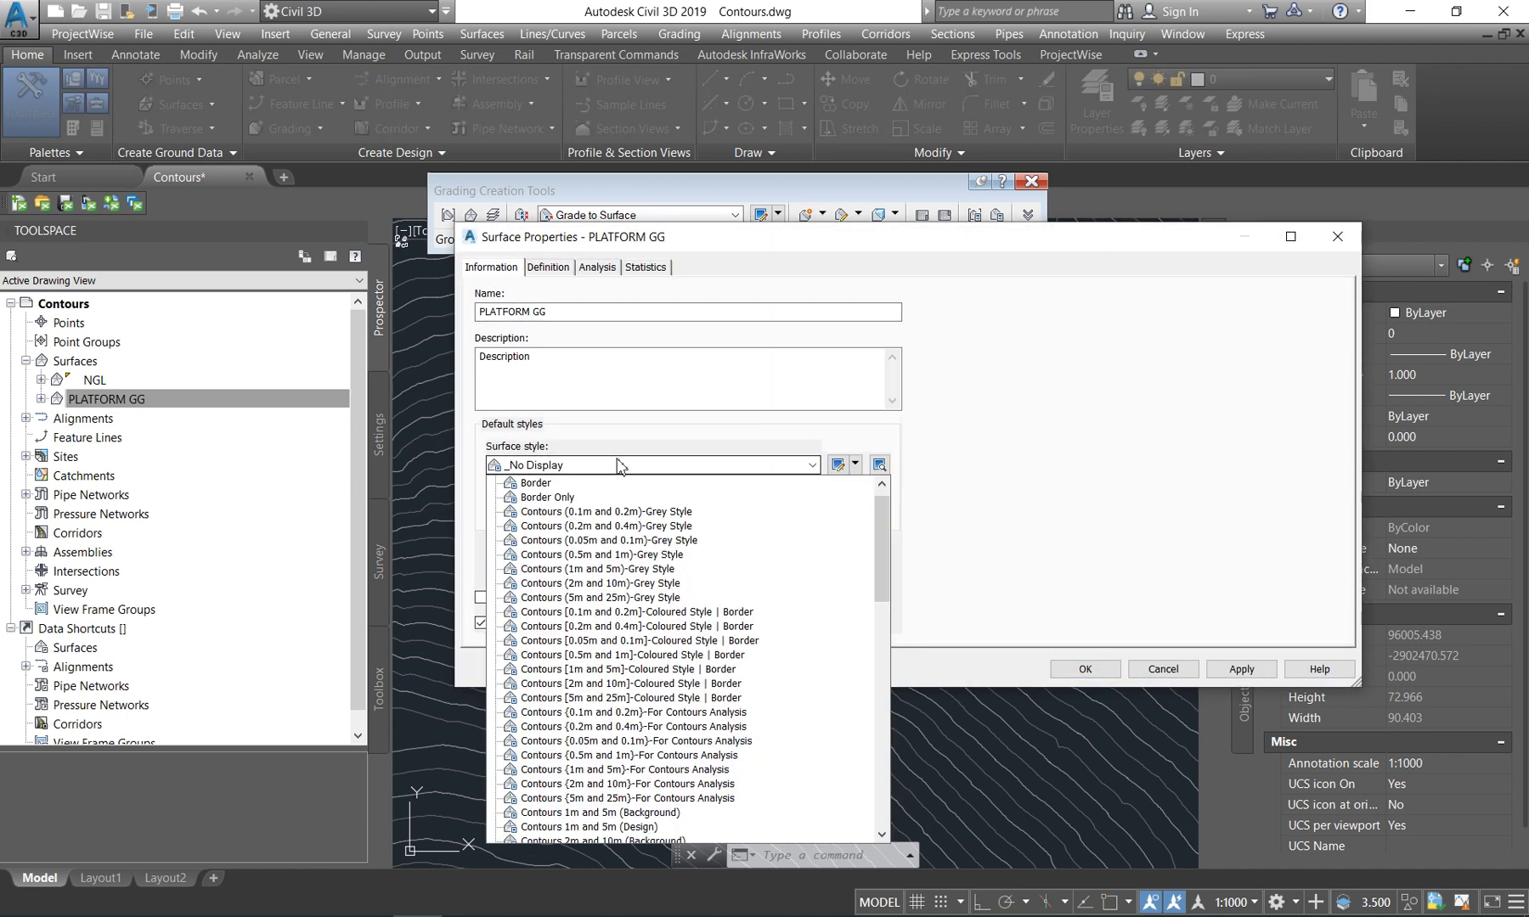
{"action": "key", "text": "t"}
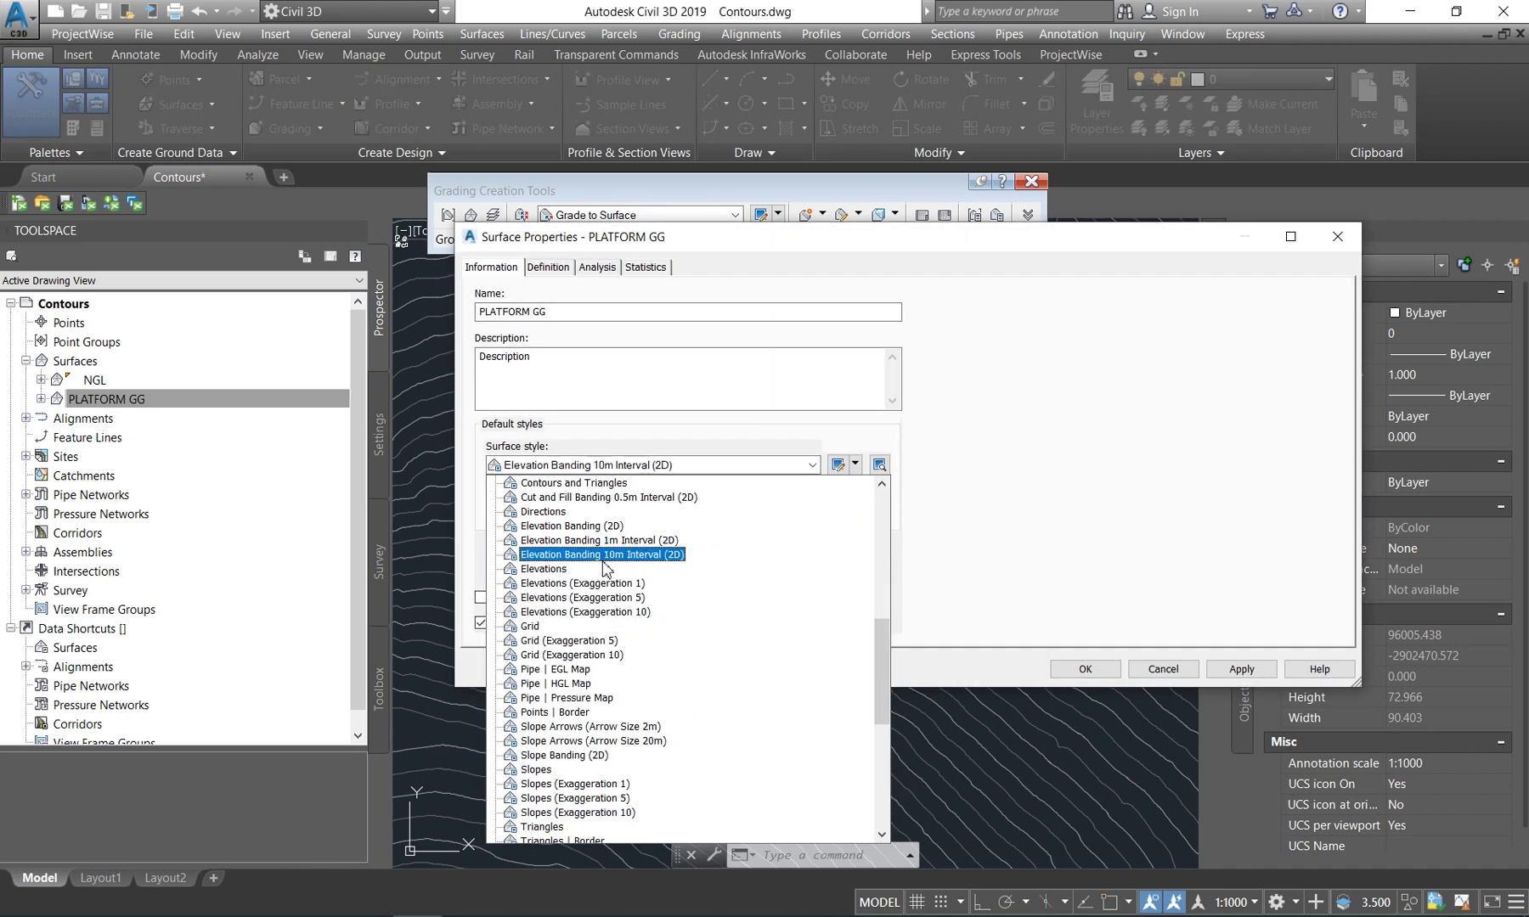
{"action": "scroll", "coordinate": [594, 586], "scroll_direction": "down", "scroll_amount": 1}
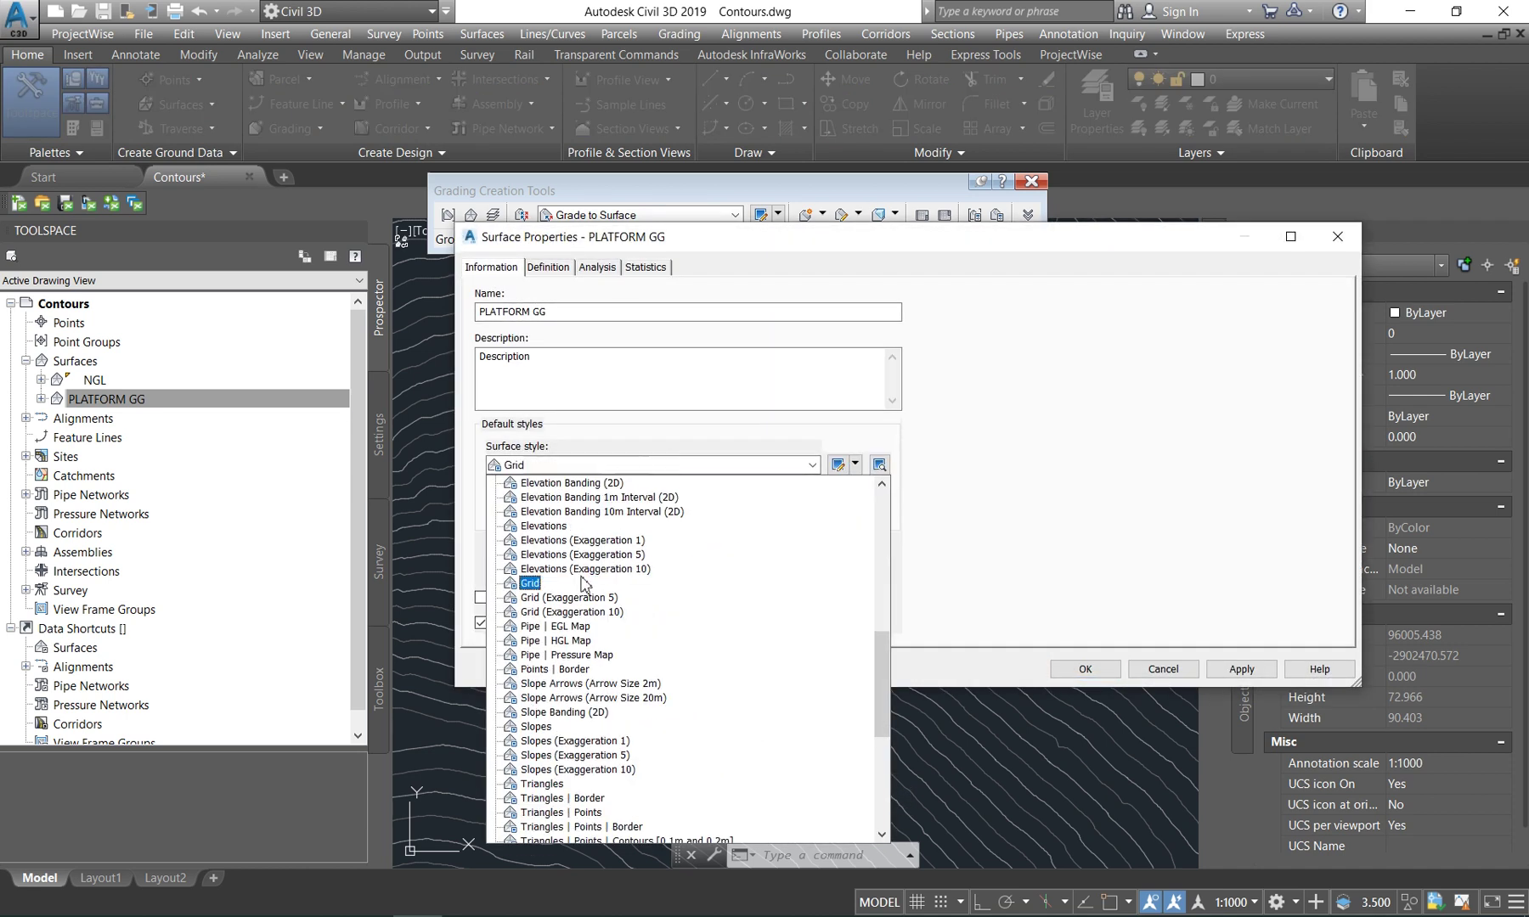
{"action": "left_click", "coordinate": [543, 784]}
{"action": "left_click", "coordinate": [1086, 670]}
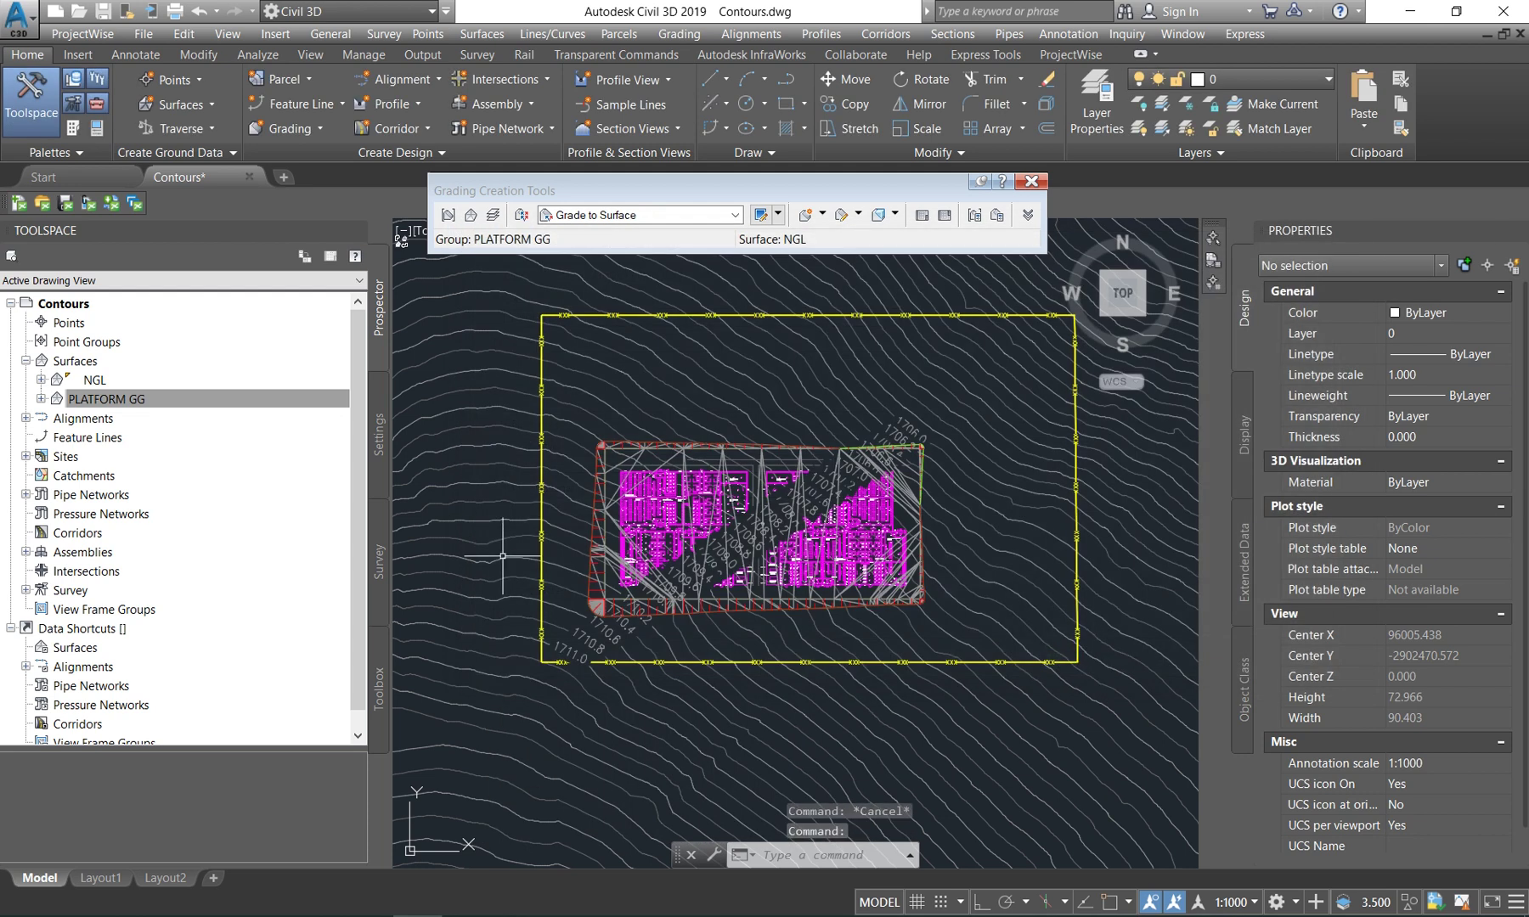
Orbit the regraded PLATFORM GG surface in the Object Viewer, then return to the drawing.
{"action": "left_click", "coordinate": [671, 478]}
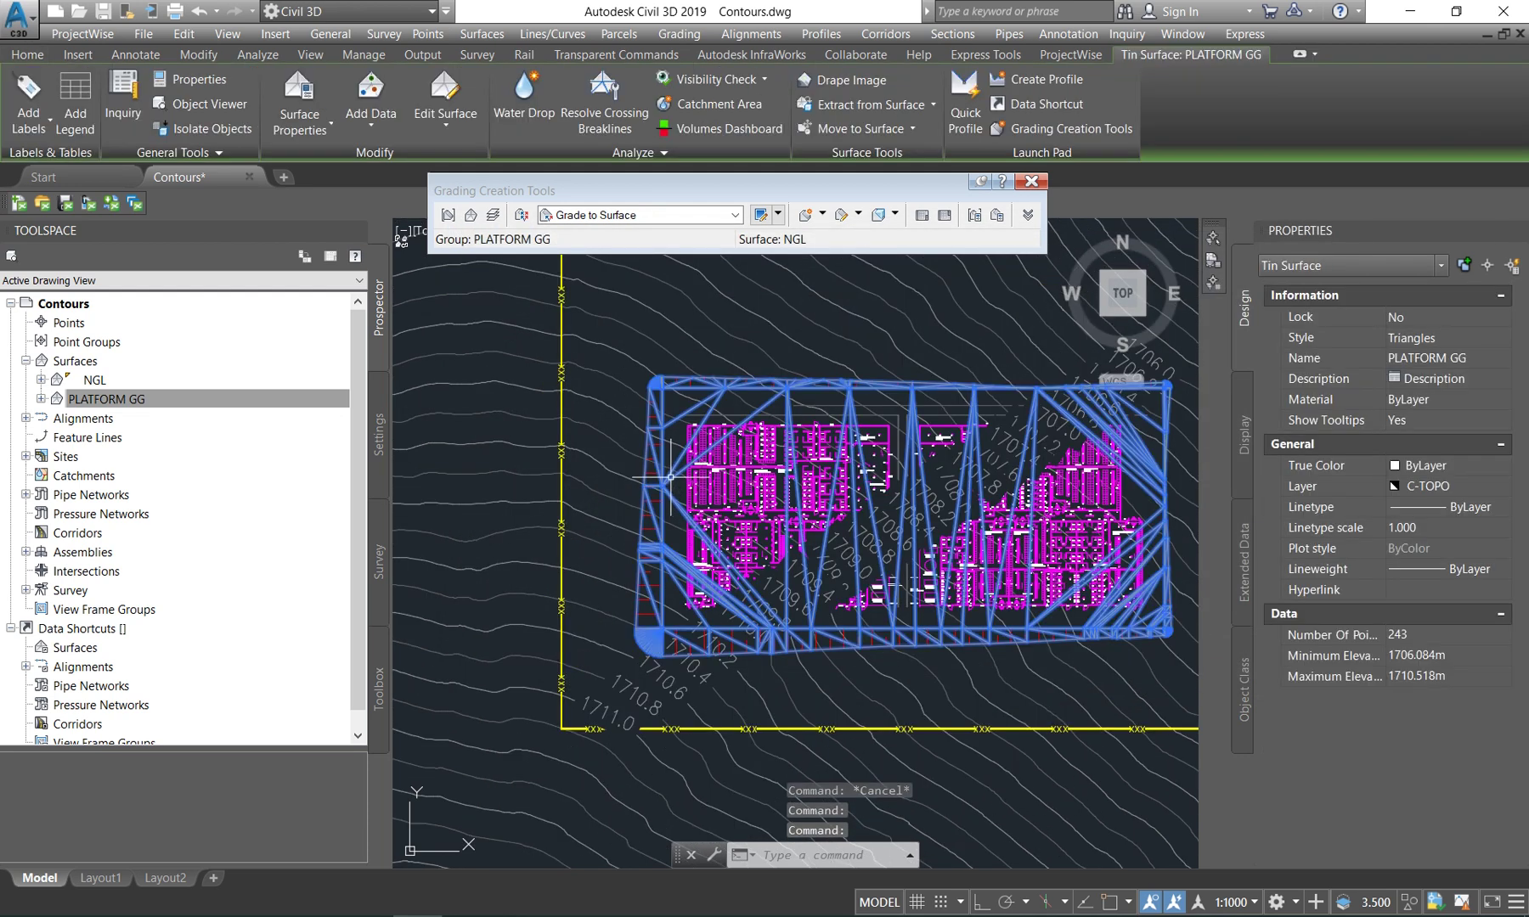
{"action": "left_click", "coordinate": [247, 105]}
{"action": "left_click_drag", "start_coordinate": [1003, 726], "coordinate": [647, 482]}
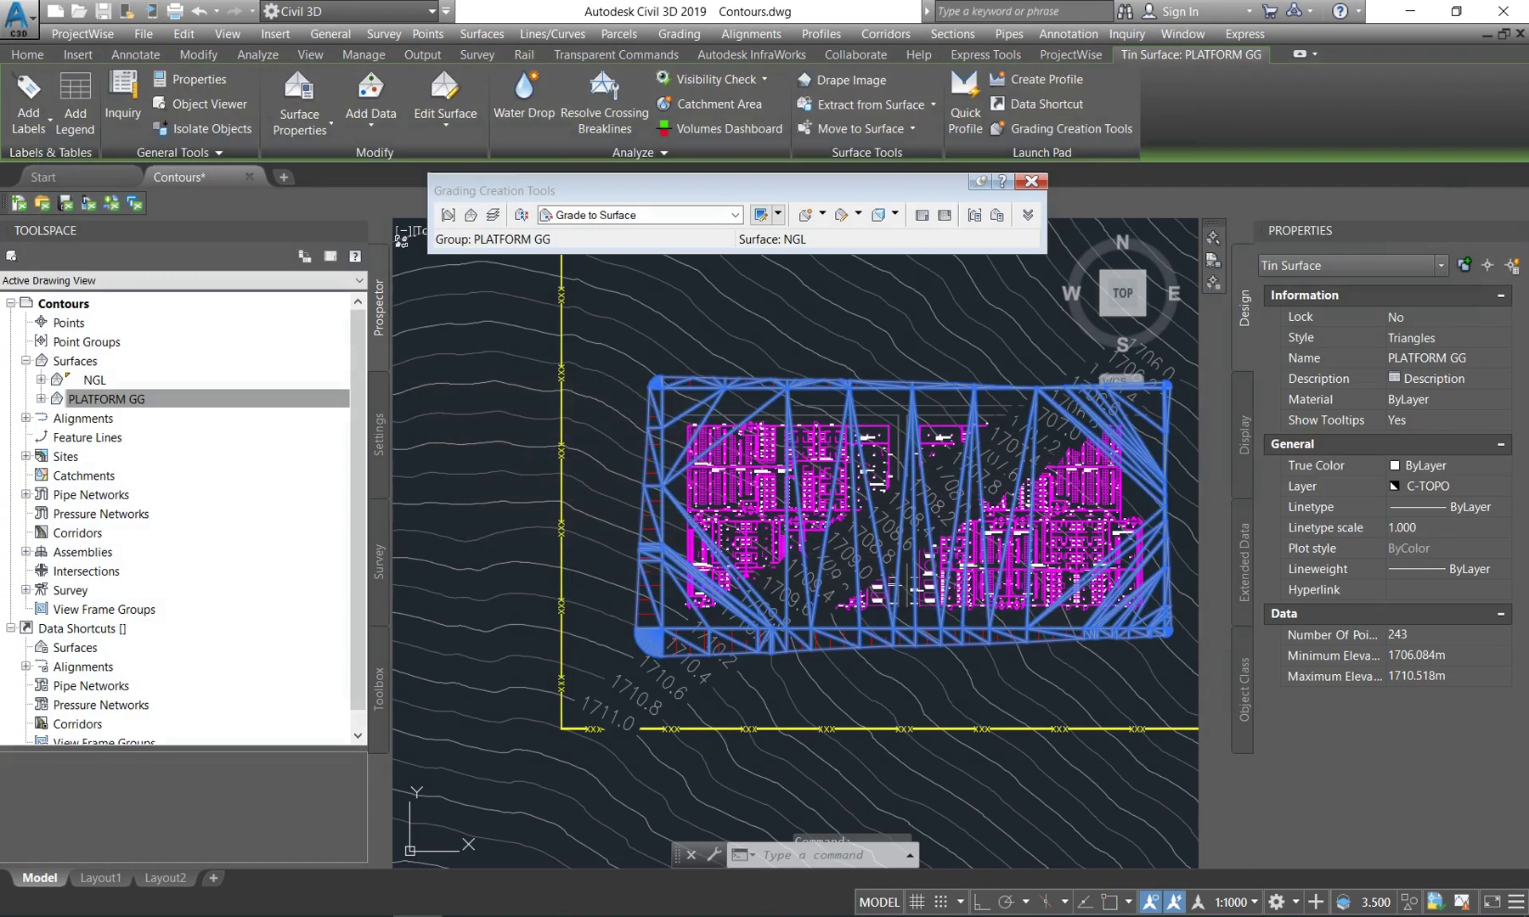
{"action": "left_click", "coordinate": [1502, 11]}
Set the PLATFORM GG surface style to _No Display.
{"action": "scroll", "coordinate": [695, 478], "scroll_direction": "up", "scroll_amount": 4}
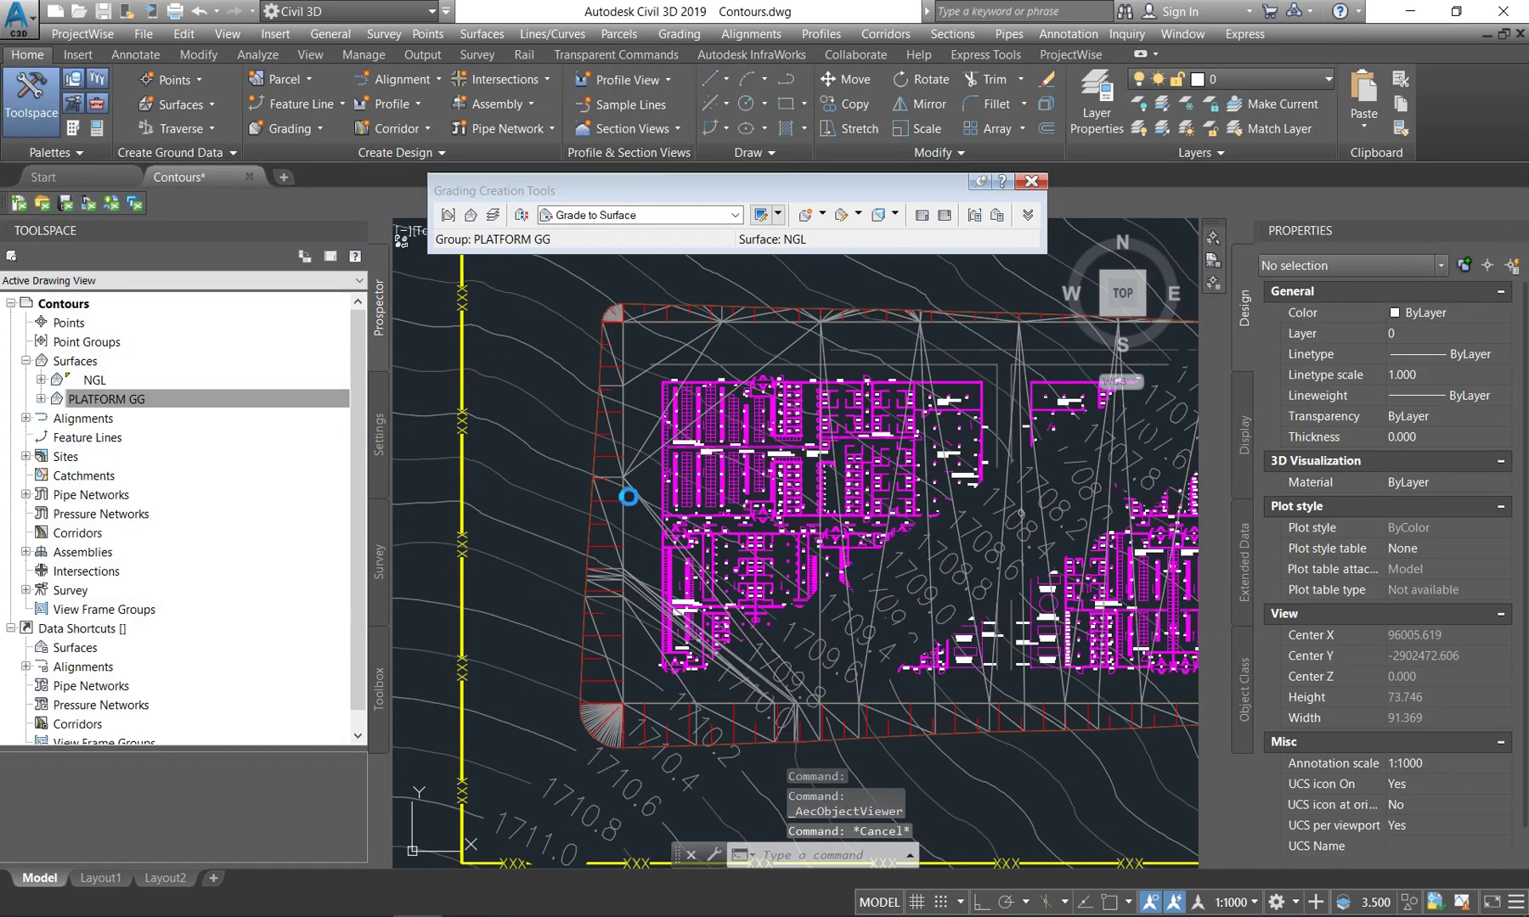
{"action": "left_click", "coordinate": [625, 488]}
{"action": "left_click", "coordinate": [631, 484]}
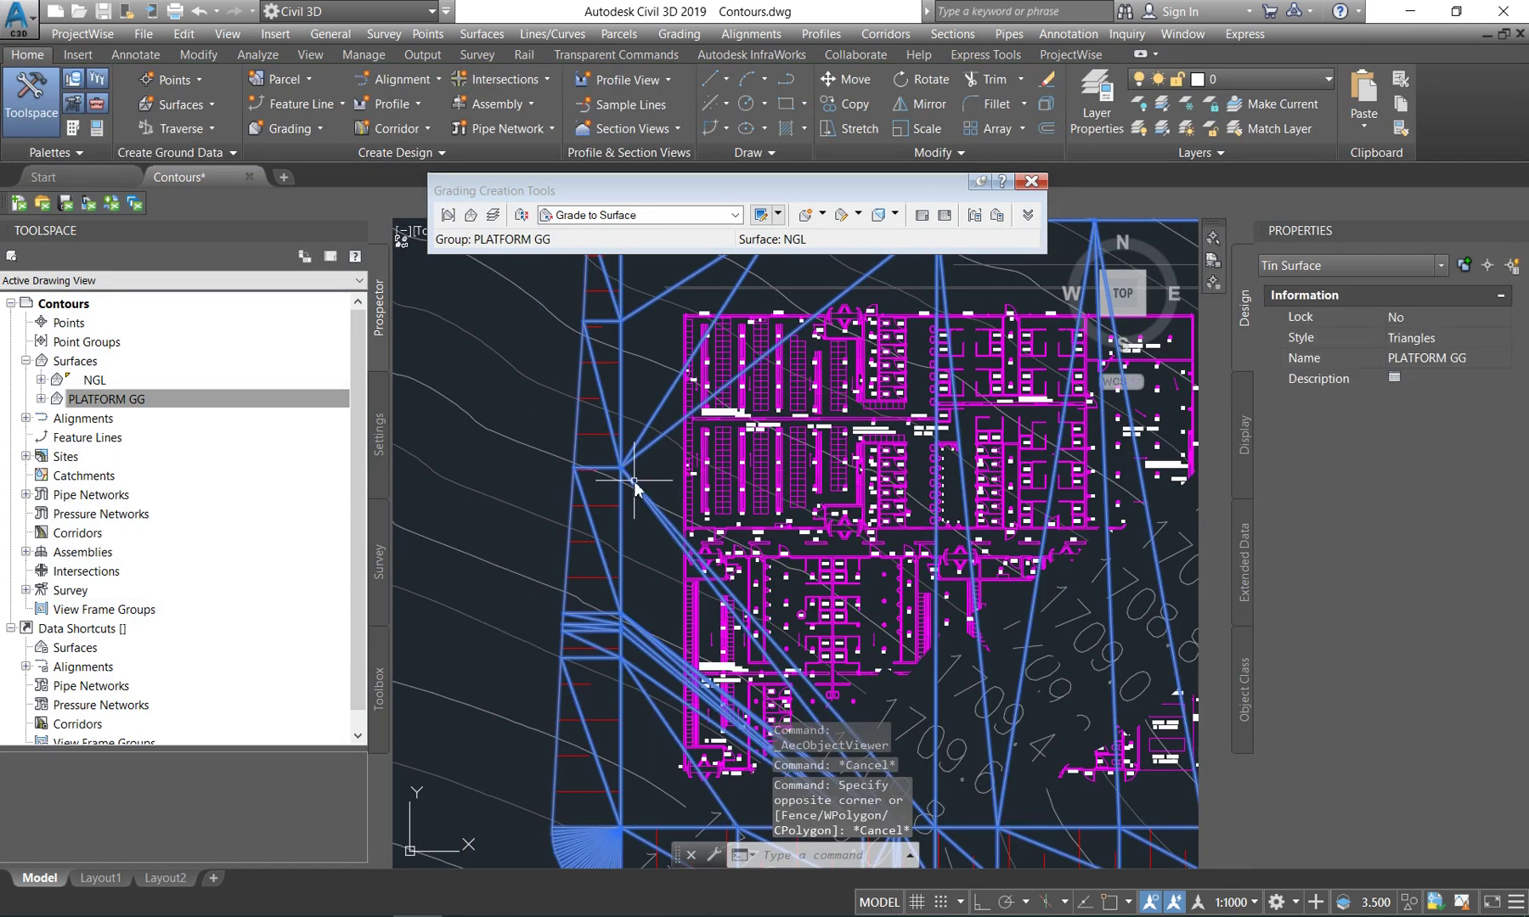
{"action": "left_click", "coordinate": [1438, 339]}
{"action": "scroll", "coordinate": [1421, 399], "scroll_direction": "up", "scroll_amount": 10}
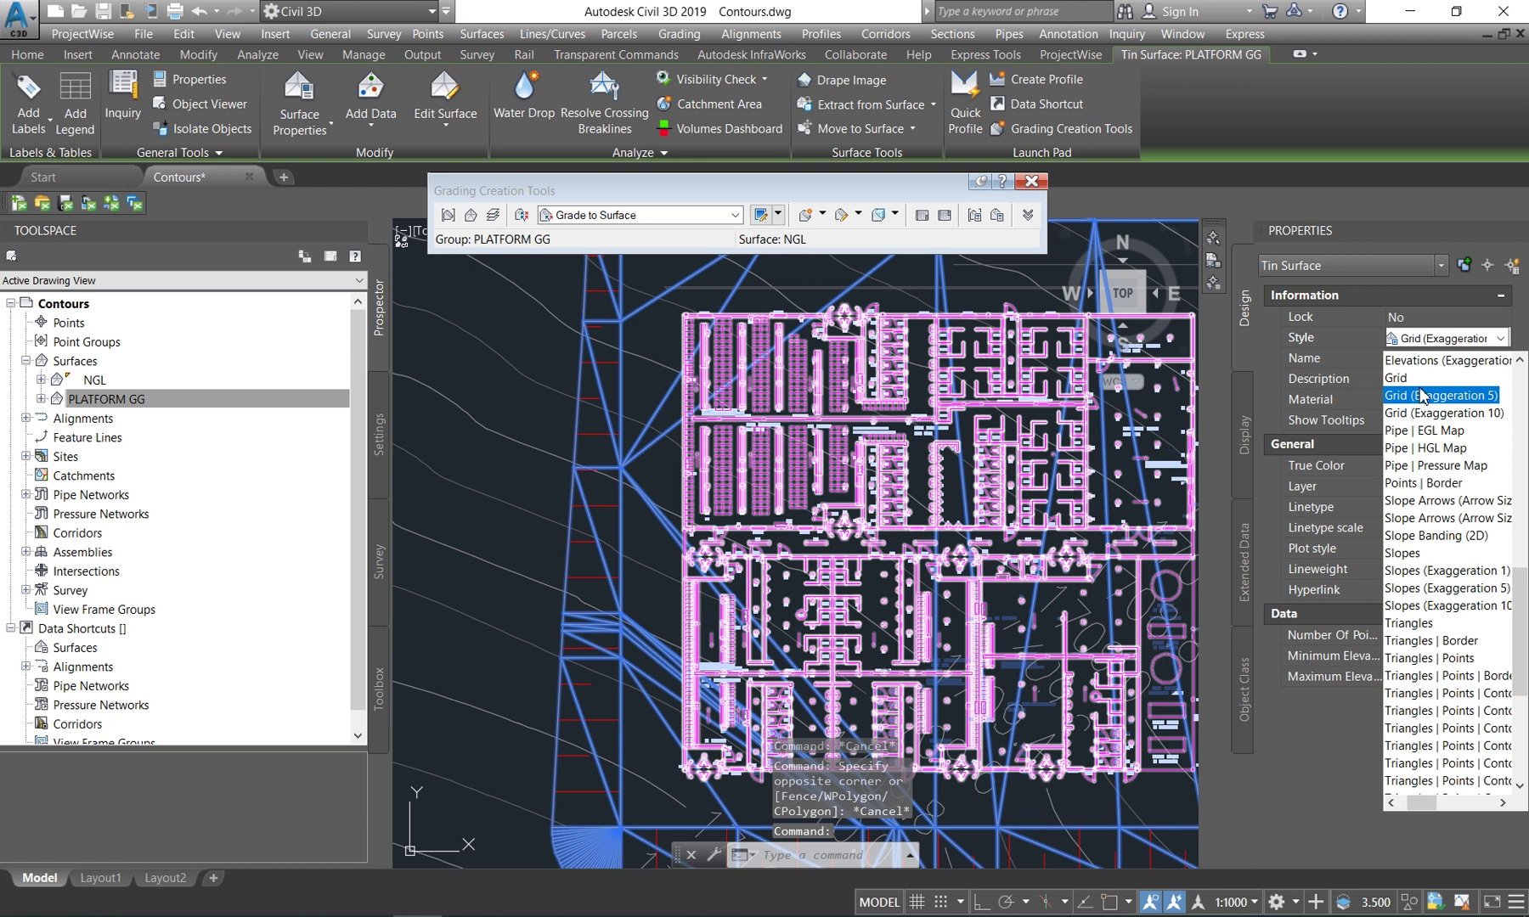
{"action": "scroll", "coordinate": [1421, 399], "scroll_direction": "up", "scroll_amount": 3}
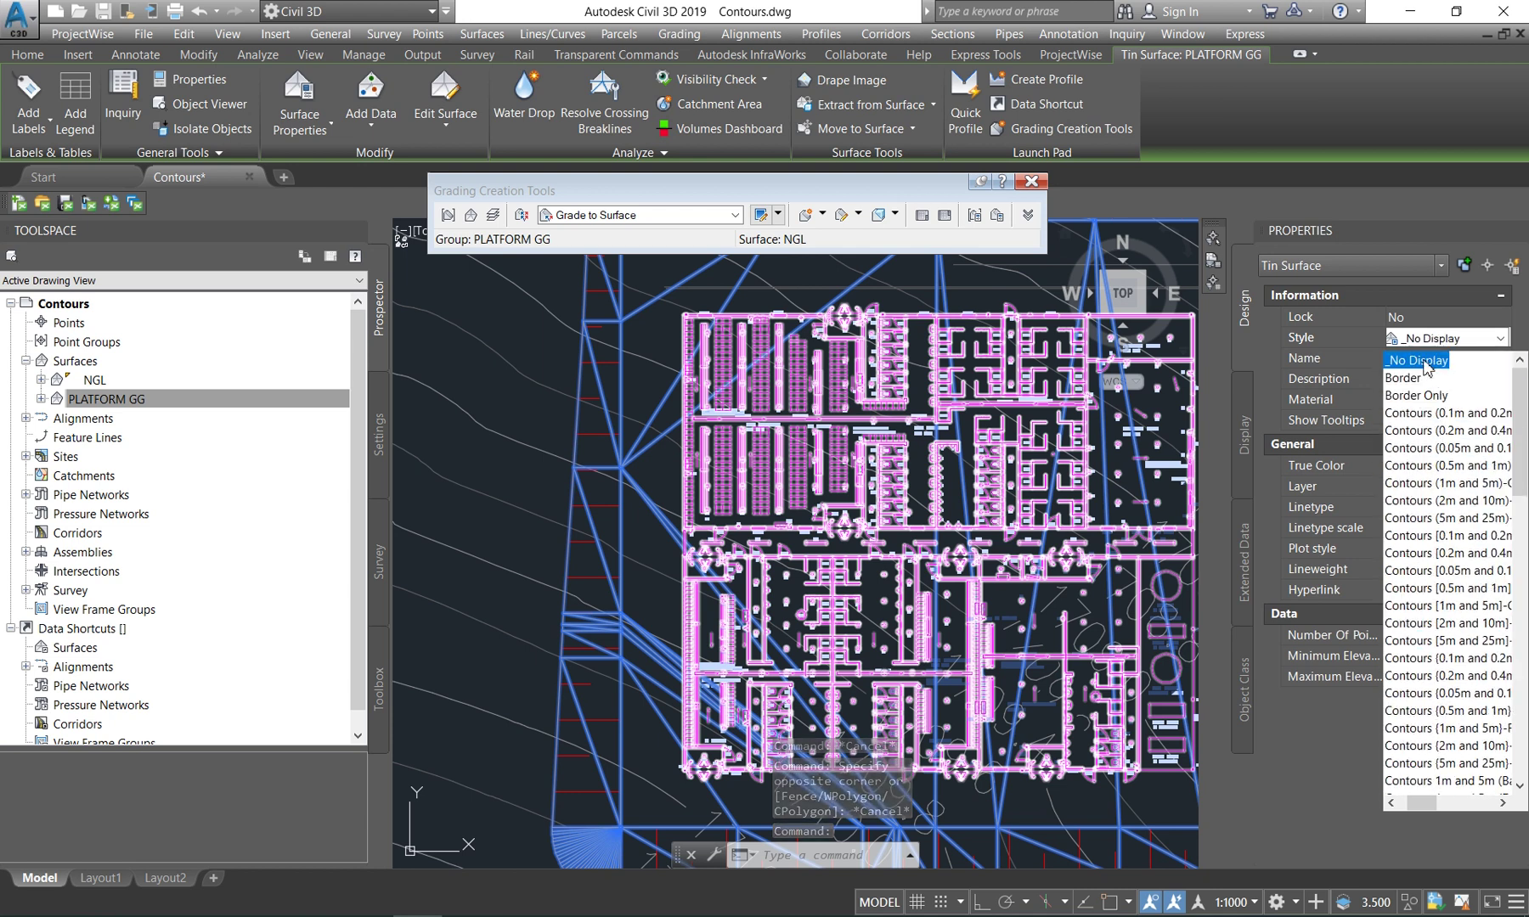
{"action": "left_click", "coordinate": [1429, 362]}
{"action": "key", "text": "Escape"}
Raise every elevation row of the platform boundary feature line by 1.5 m.
{"action": "left_click", "coordinate": [621, 584]}
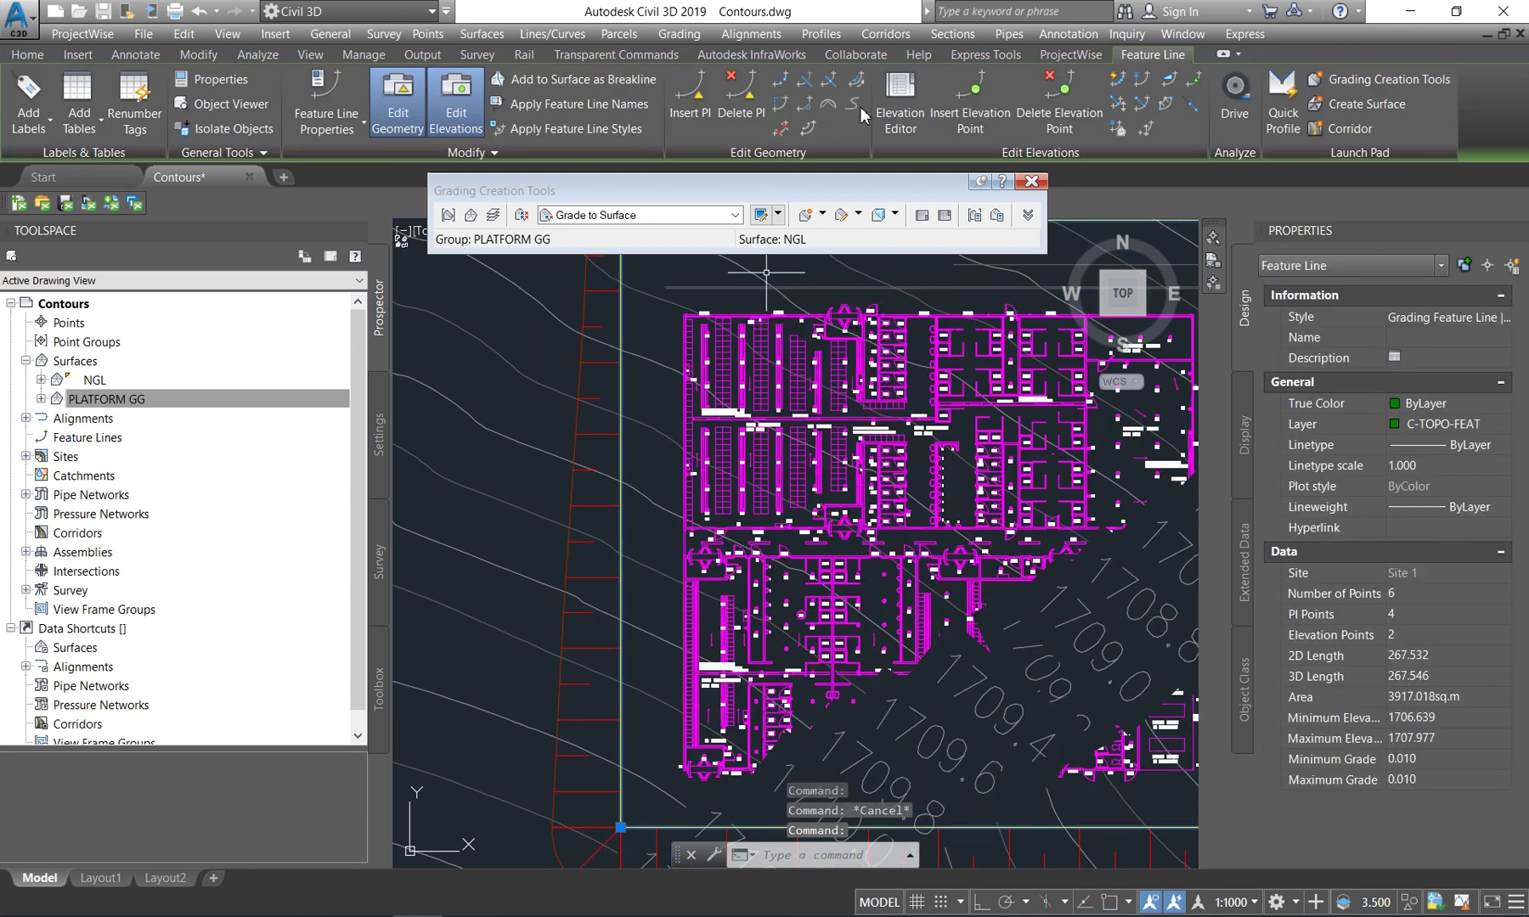
{"action": "left_click", "coordinate": [900, 102]}
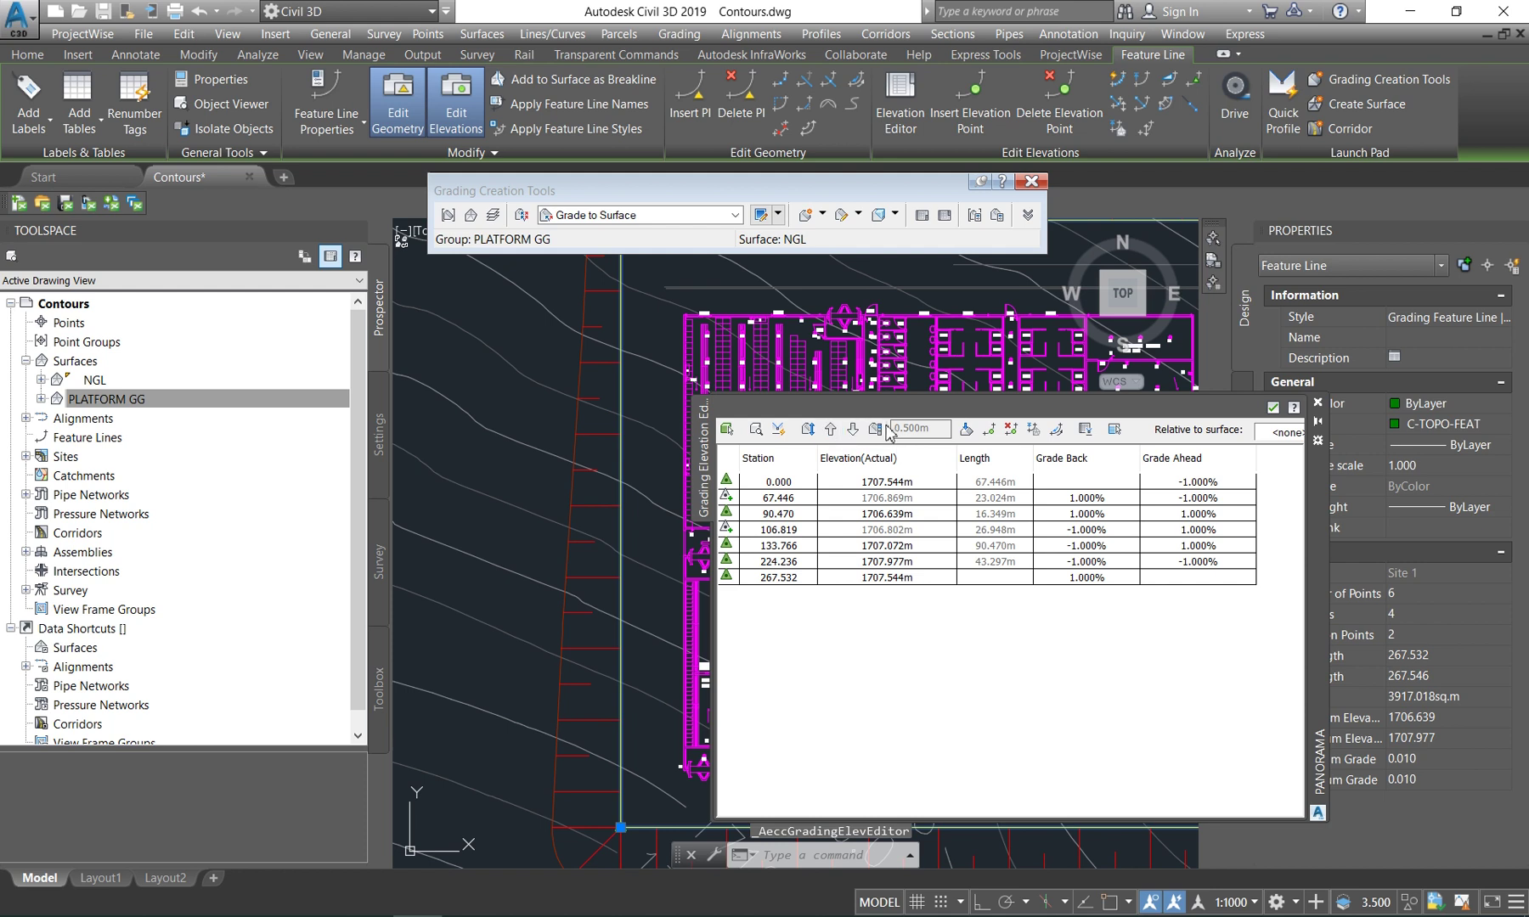
{"action": "double_click", "coordinate": [899, 430]}
{"action": "type", "text": "1.5"}
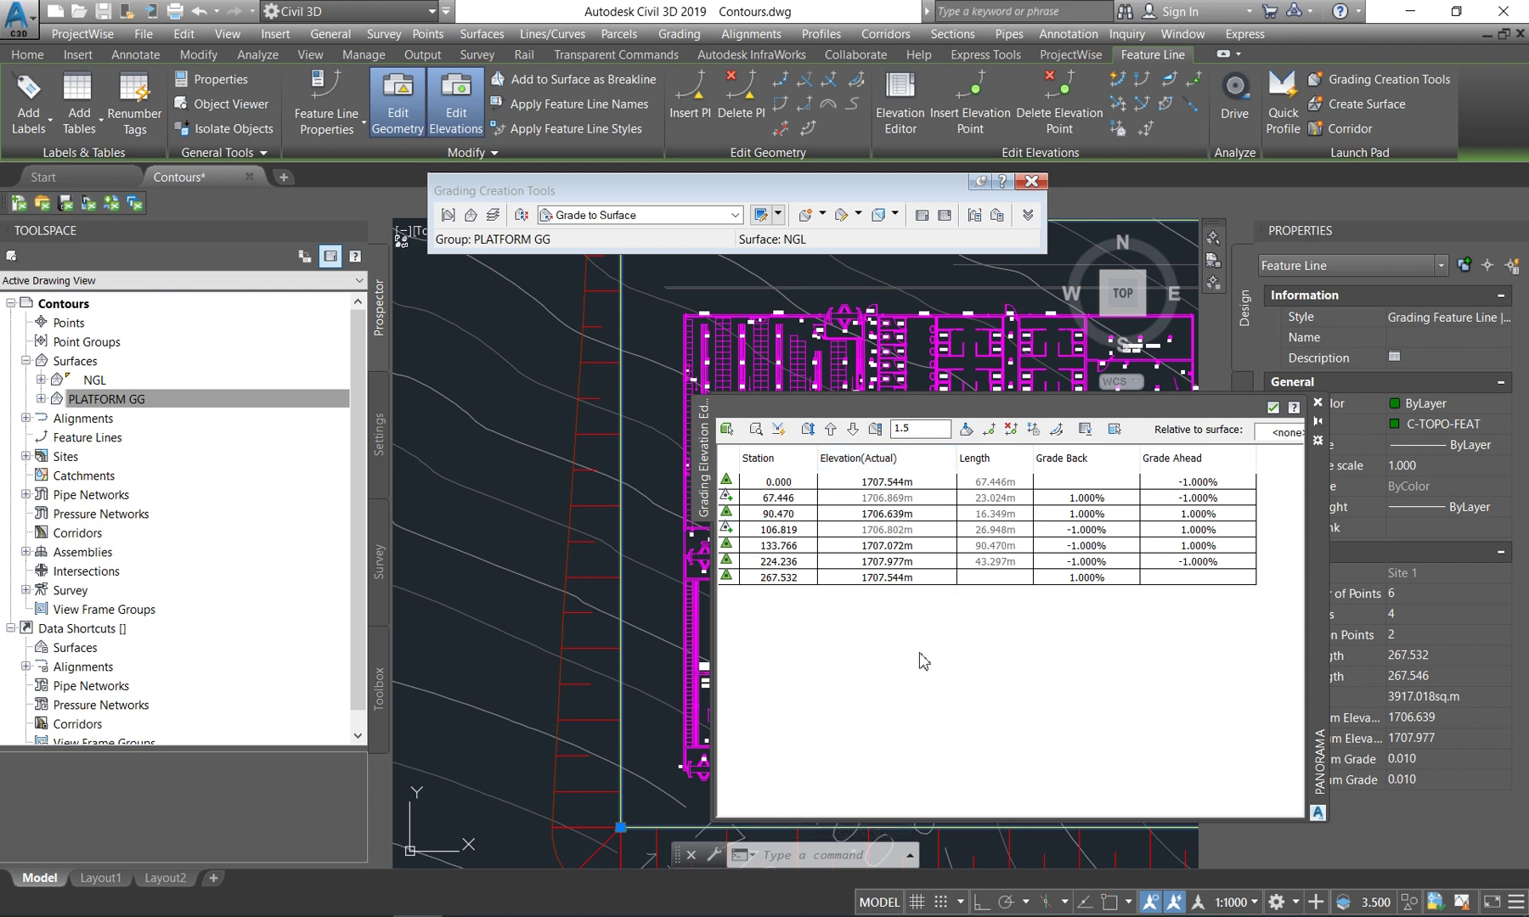
{"action": "key", "text": "Return"}
{"action": "left_click", "coordinate": [886, 484]}
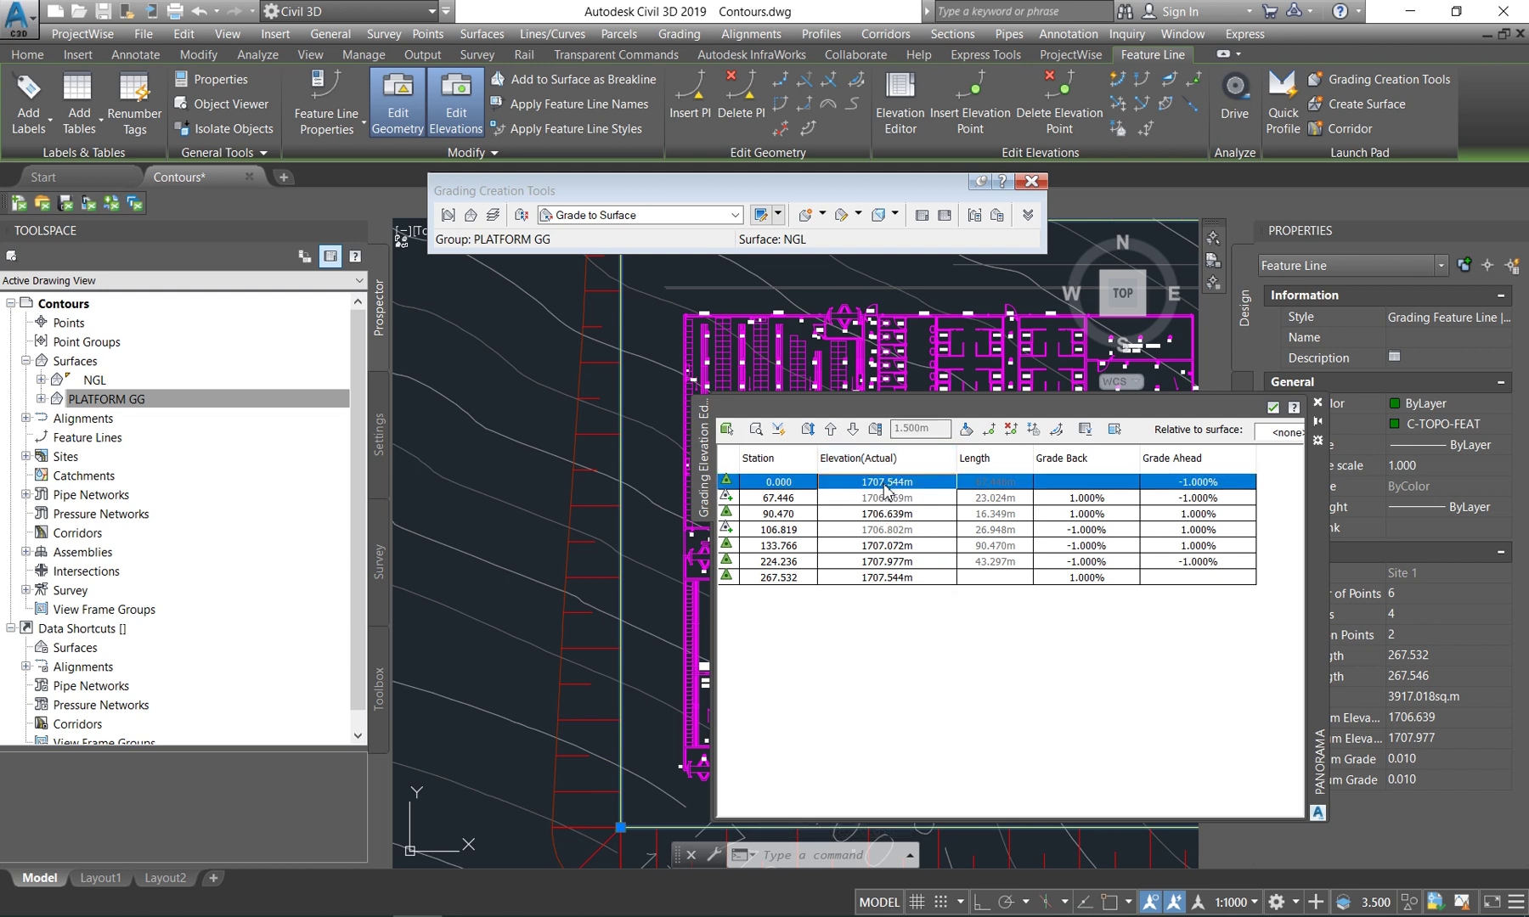
{"action": "left_click", "coordinate": [886, 579], "text": "shift"}
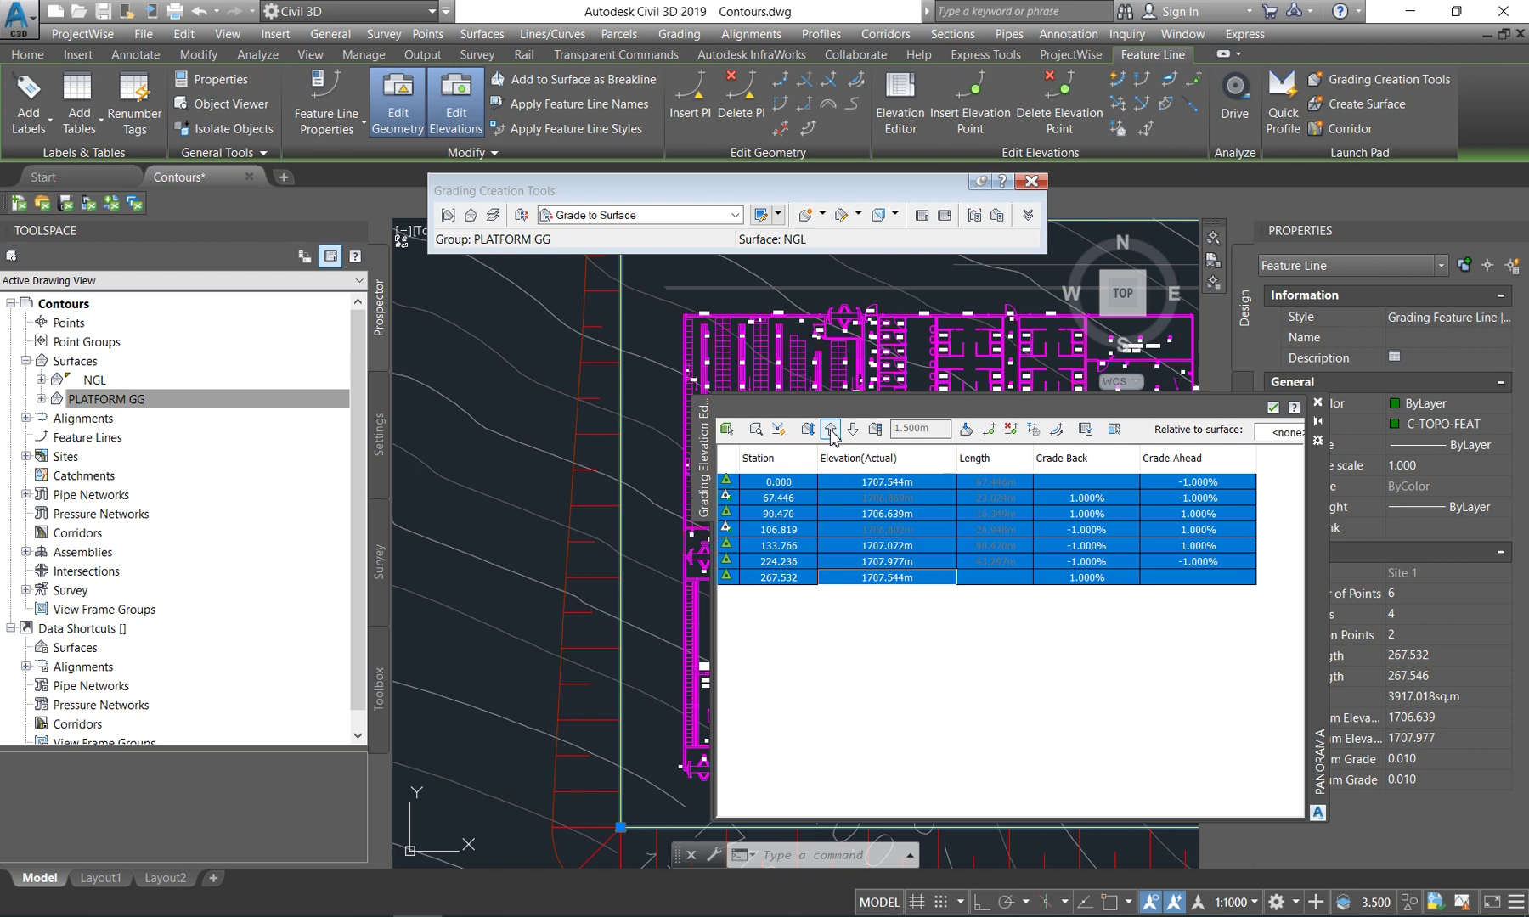
{"action": "left_click", "coordinate": [831, 429]}
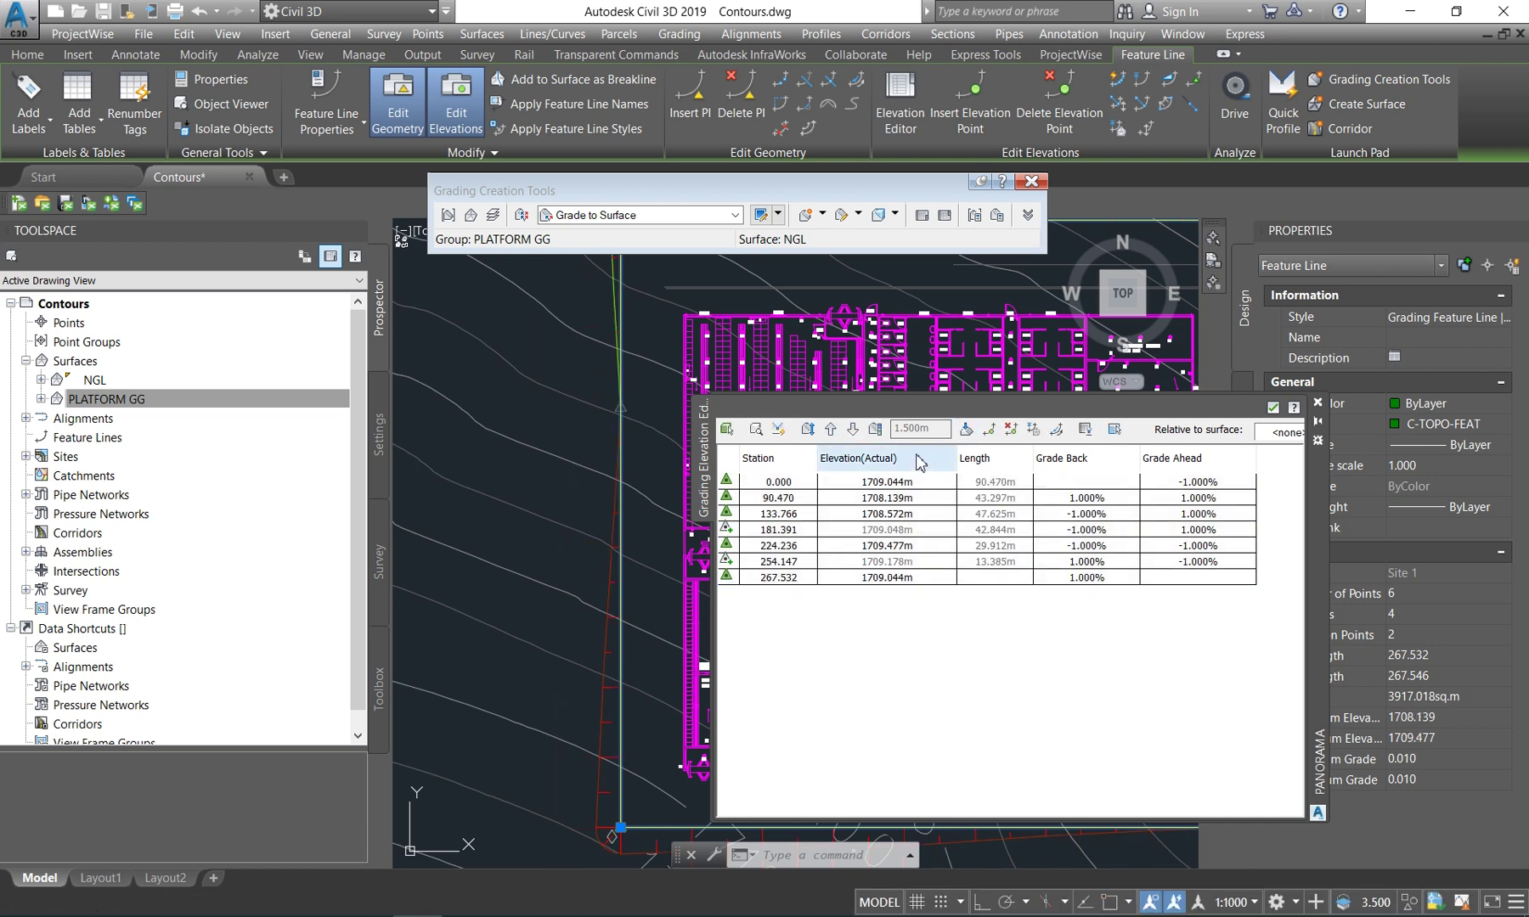
{"action": "left_click", "coordinate": [1273, 408]}
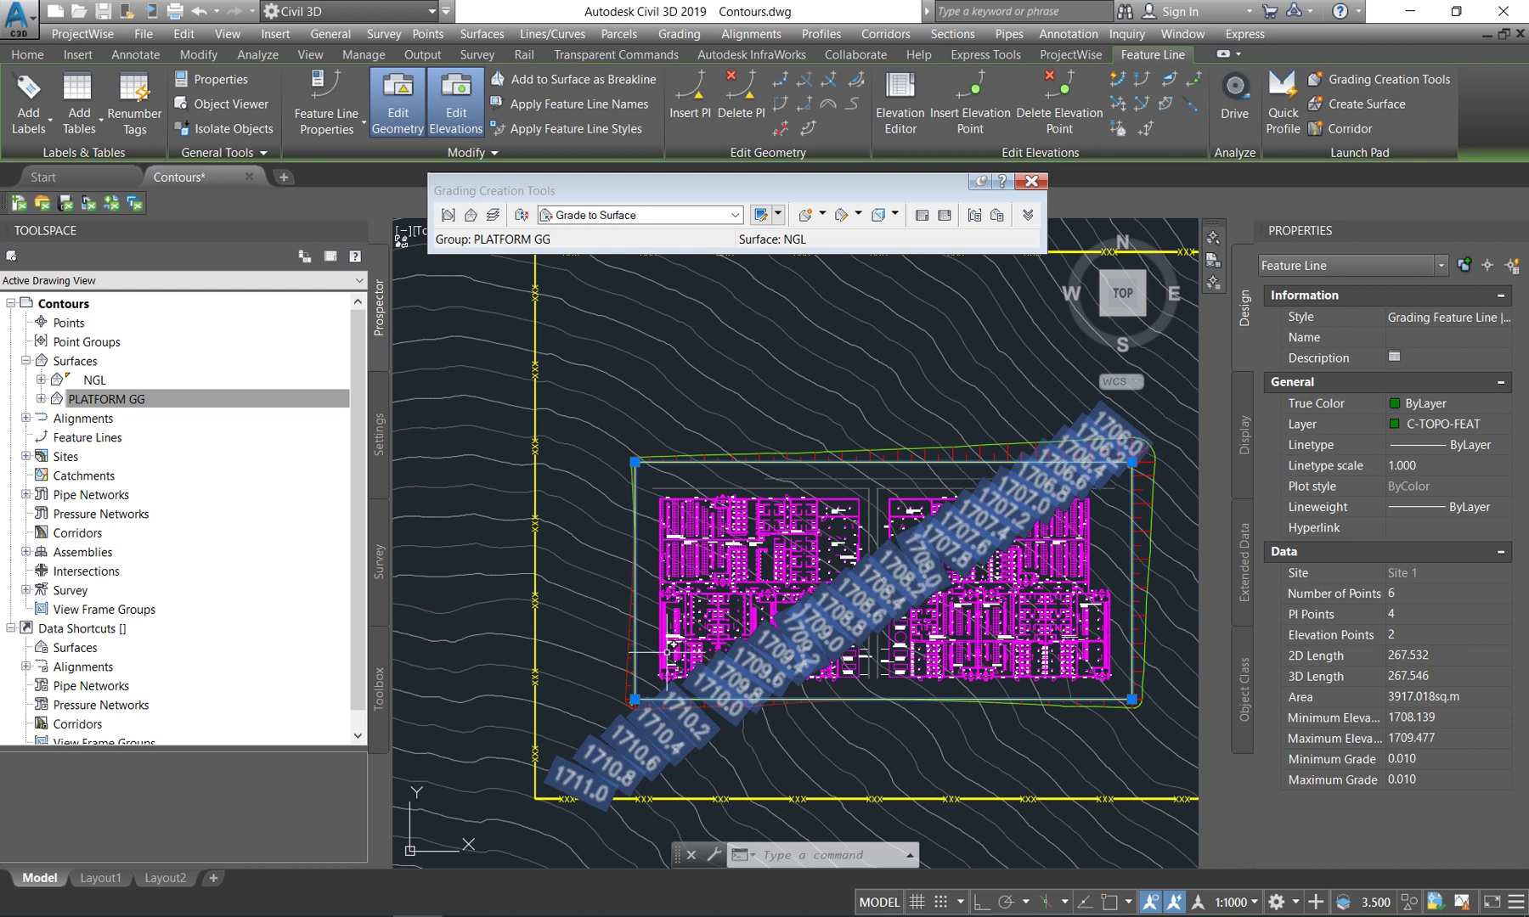
Switch PLATFORM GG to the Triangles style in Surface Properties and apply it.
{"action": "scroll", "coordinate": [645, 621], "scroll_direction": "up", "scroll_amount": 2}
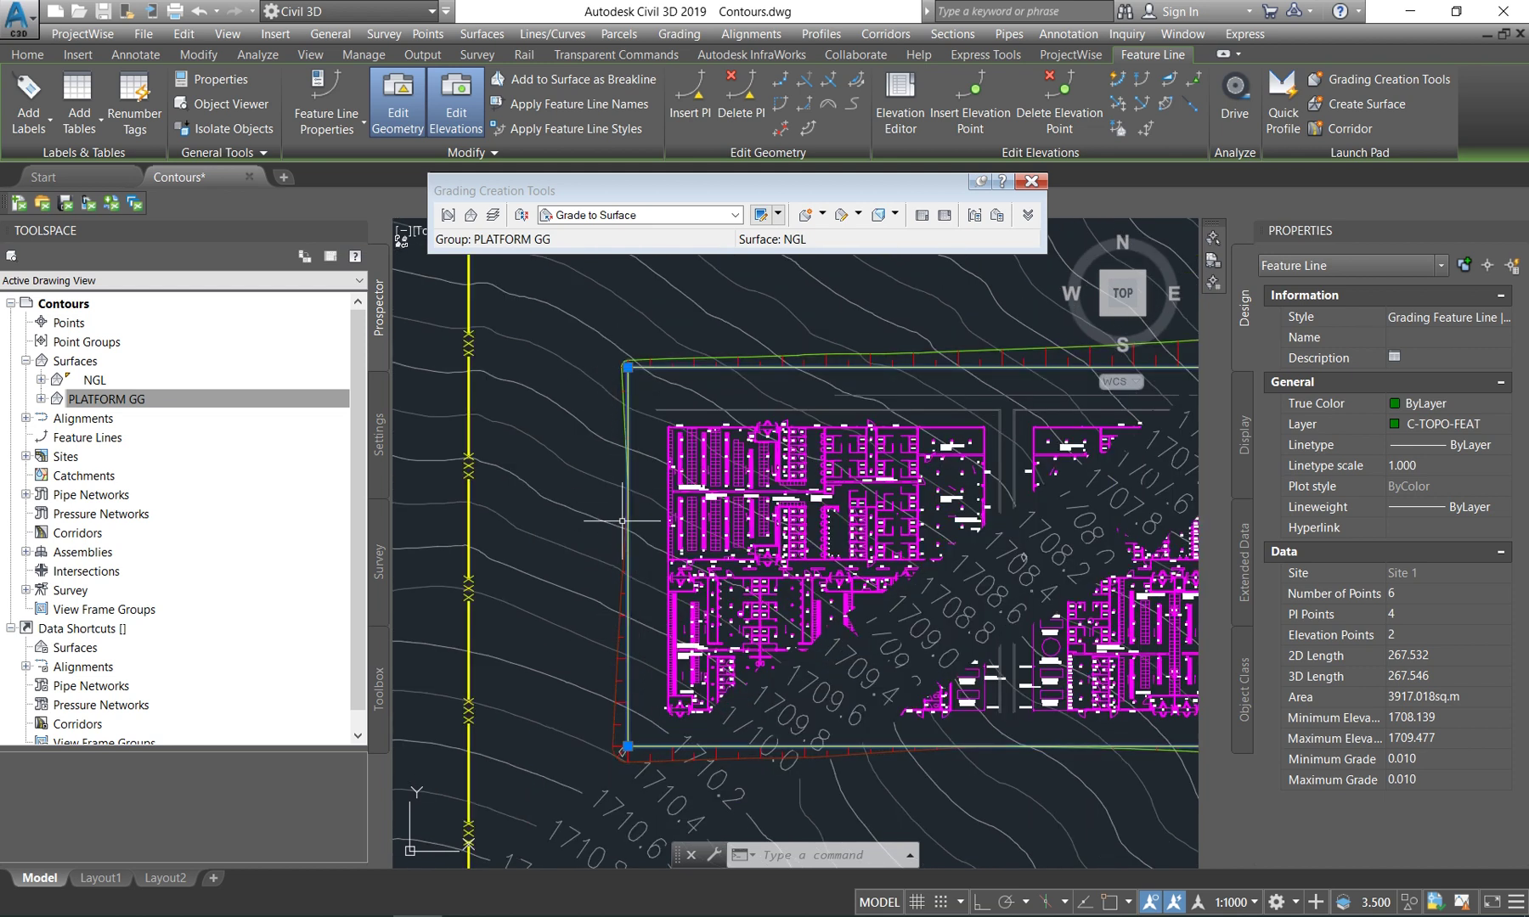
{"action": "key", "text": "Escape"}
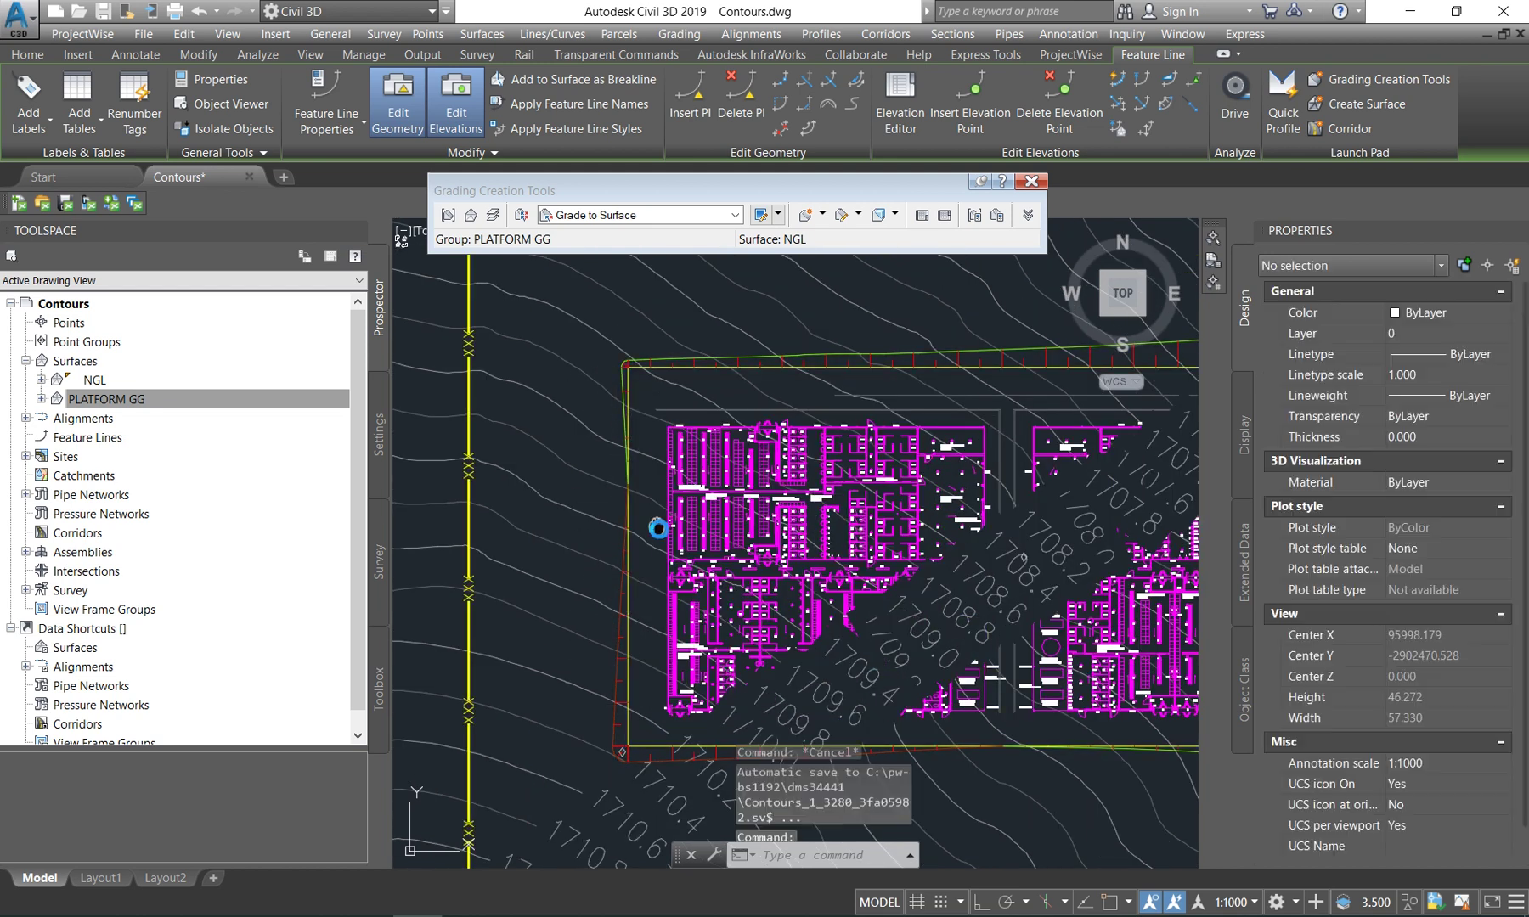
{"action": "scroll", "coordinate": [654, 529], "scroll_direction": "down", "scroll_amount": 3}
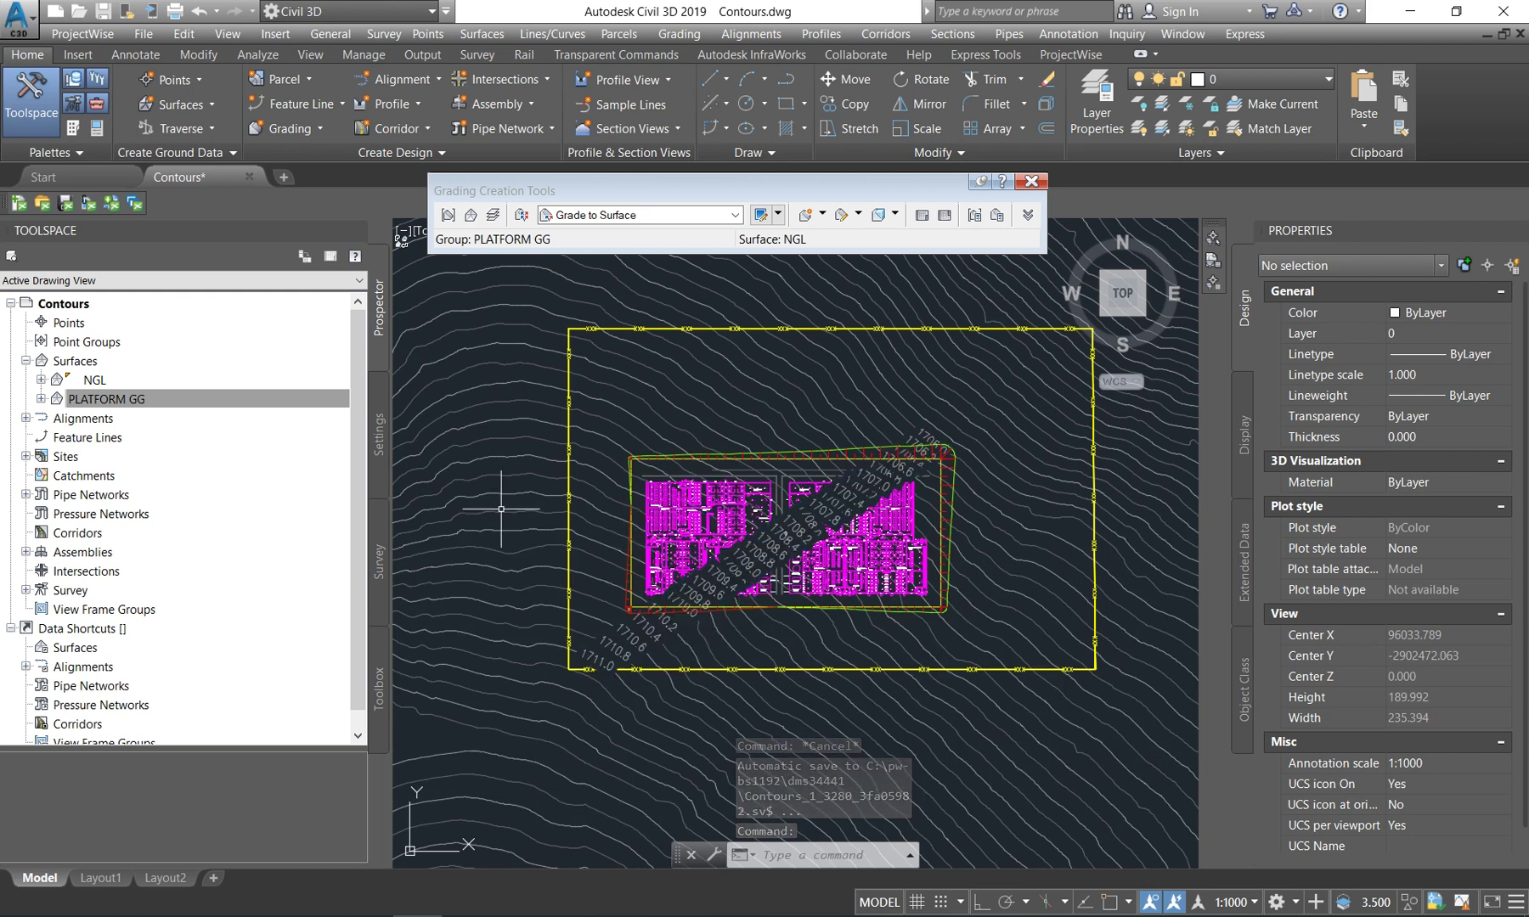
{"action": "right_click", "coordinate": [274, 405]}
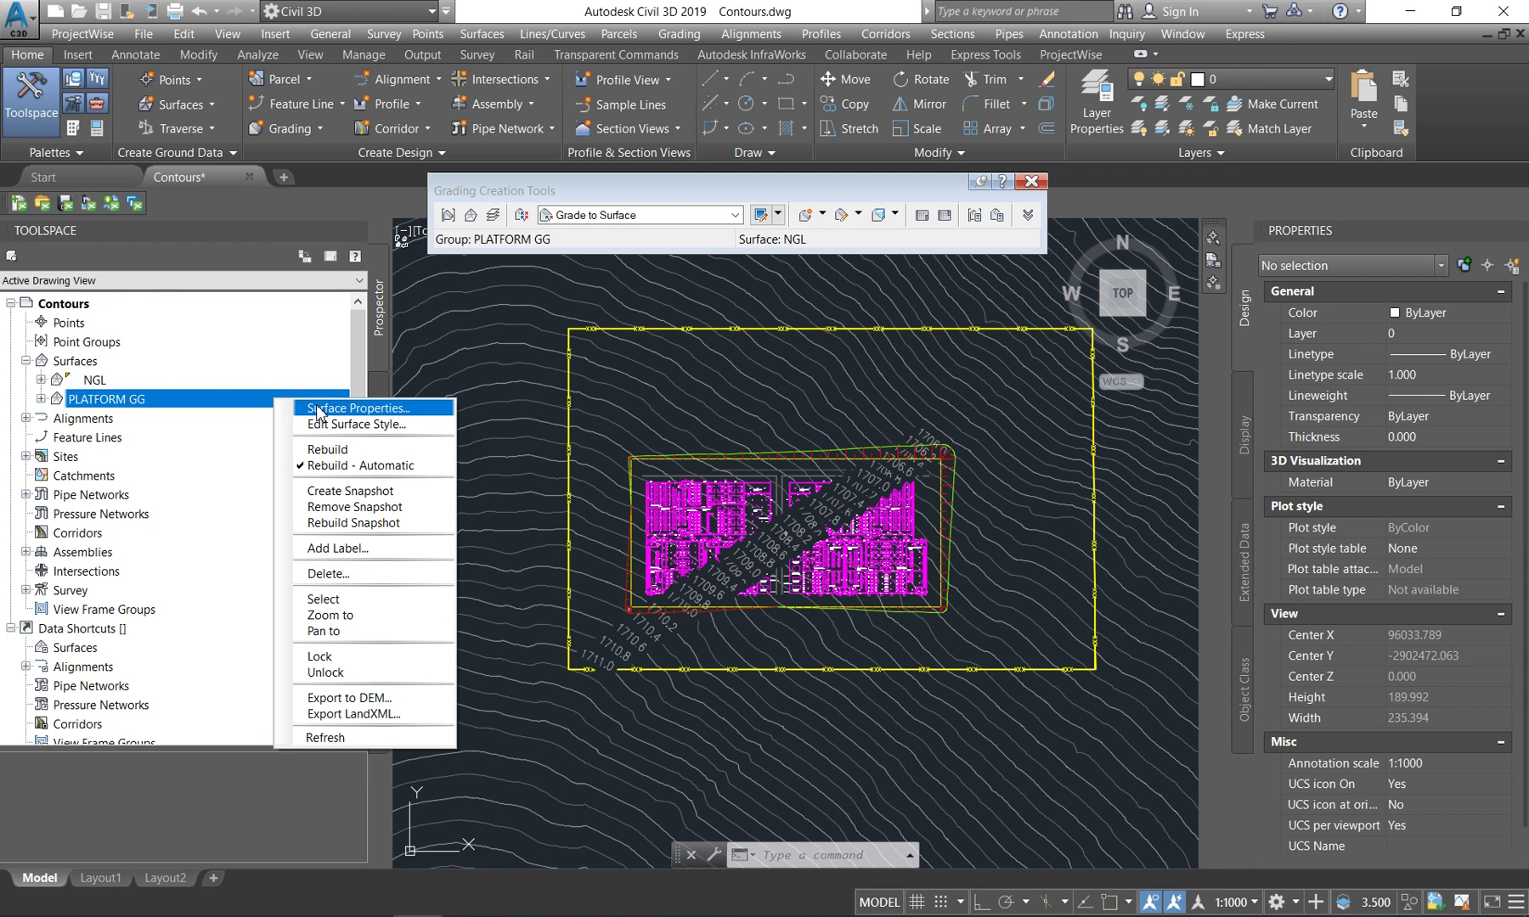
{"action": "left_click", "coordinate": [318, 404]}
{"action": "left_click", "coordinate": [608, 466]}
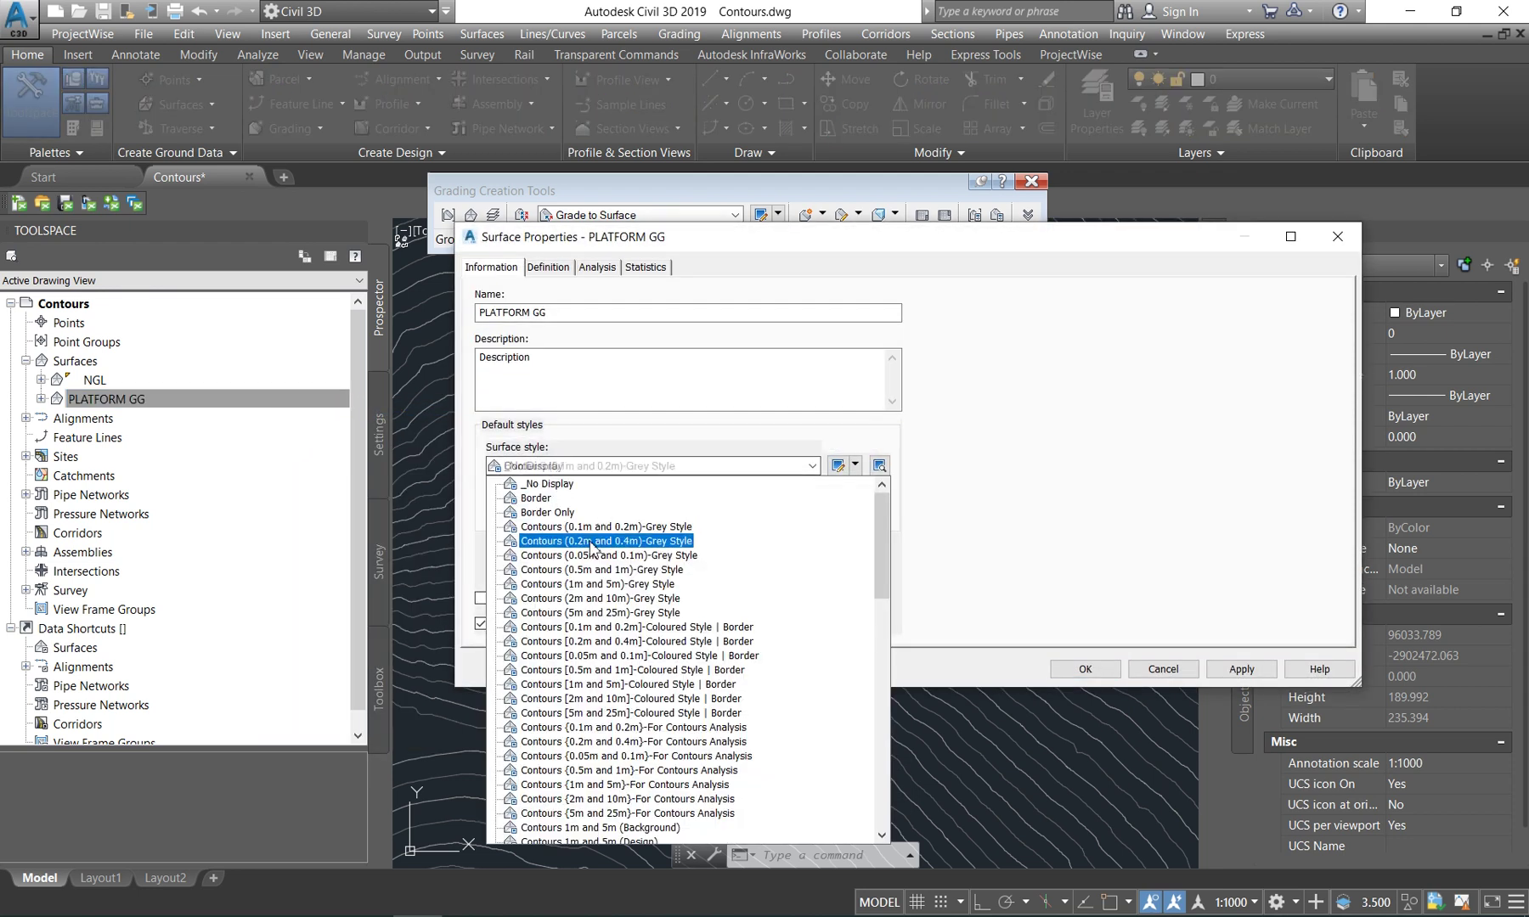
{"action": "scroll", "coordinate": [561, 646], "scroll_direction": "down", "scroll_amount": 8}
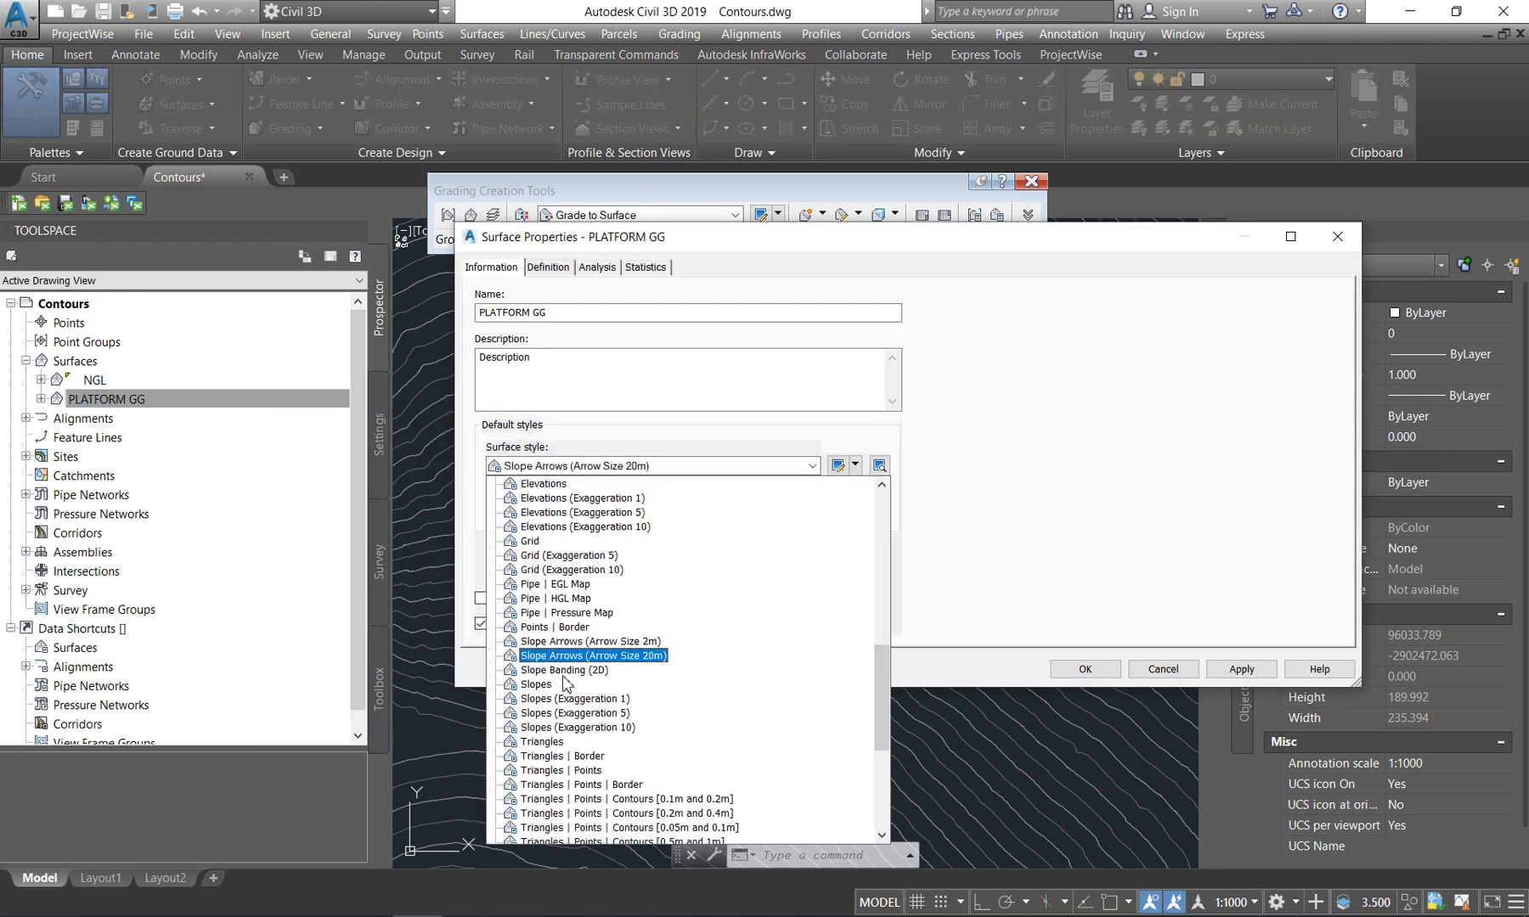
{"action": "left_click", "coordinate": [543, 741]}
{"action": "left_click", "coordinate": [1242, 669]}
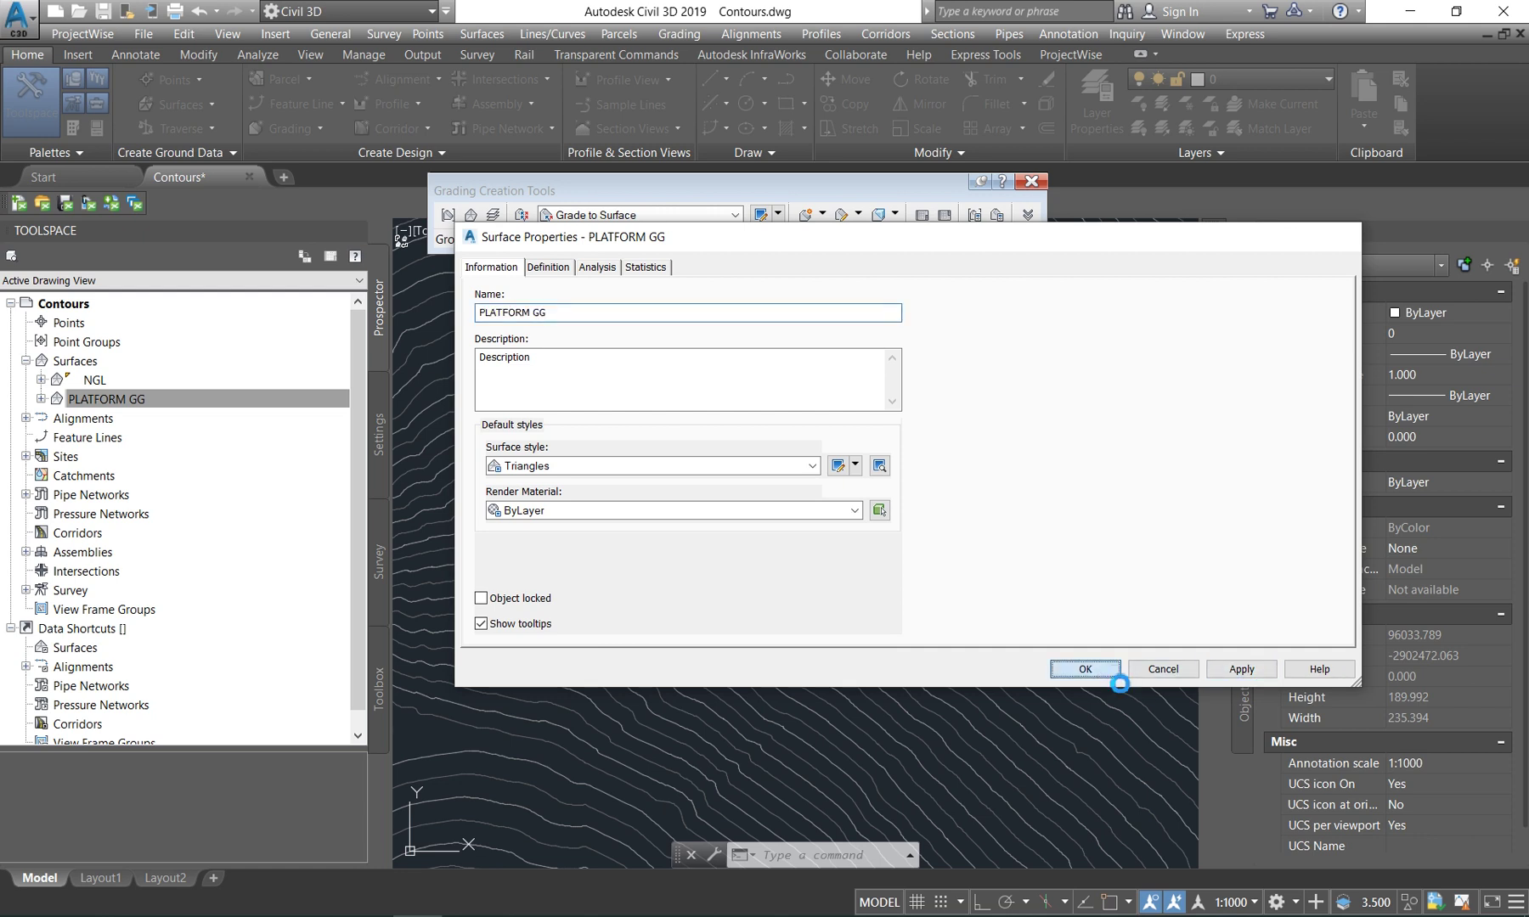
{"action": "left_click", "coordinate": [1086, 669]}
Orbit the raised PLATFORM GG surface in the Object Viewer to a tilted 3D view, then close it.
{"action": "left_click", "coordinate": [655, 478]}
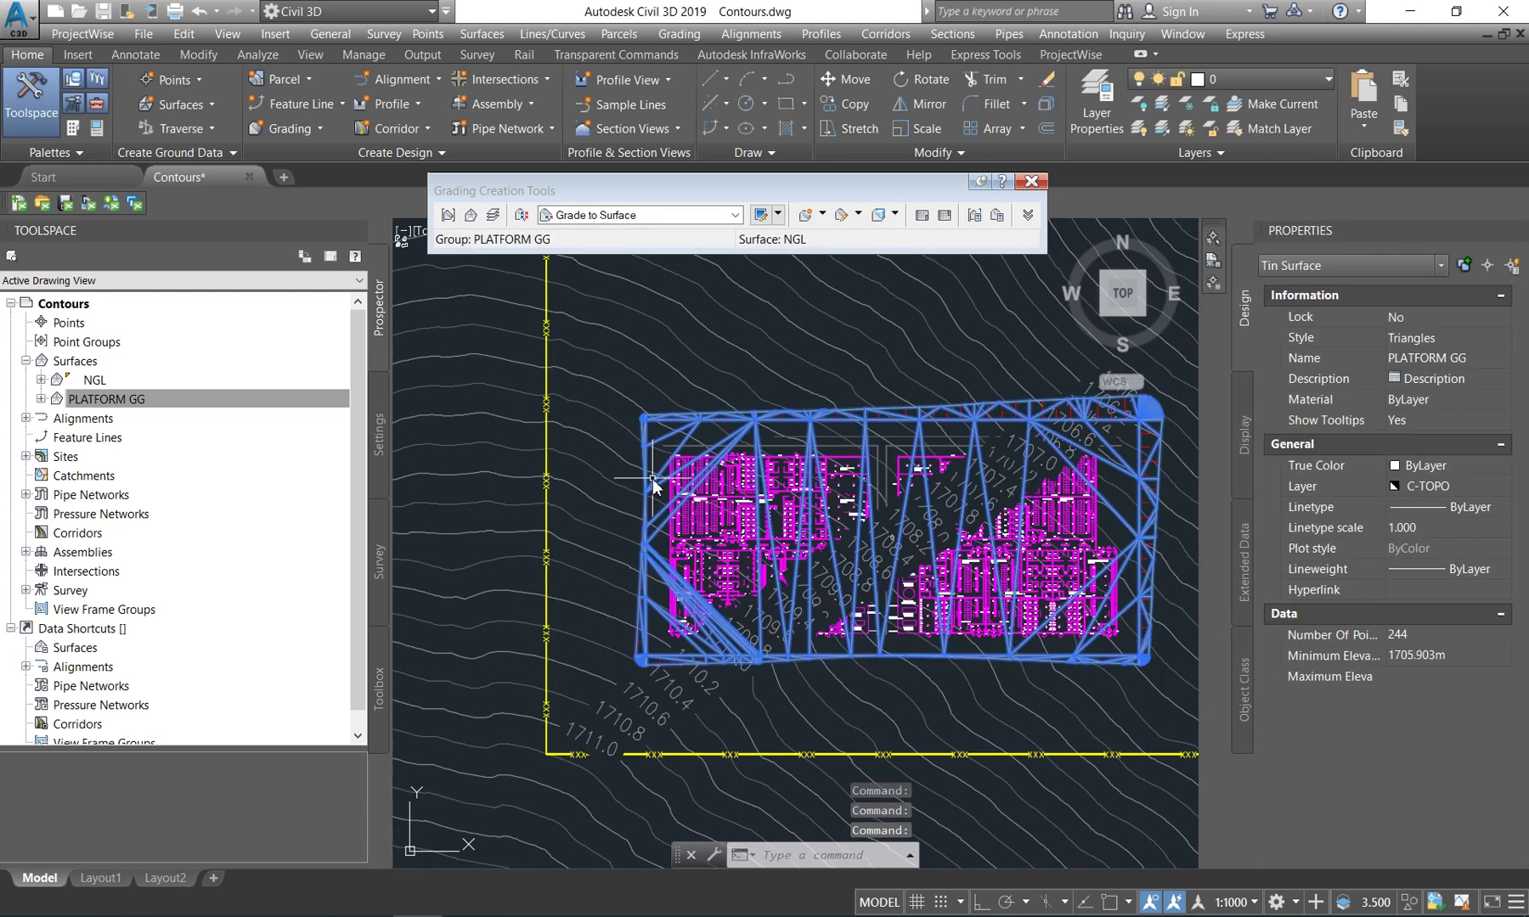
{"action": "left_click", "coordinate": [208, 103]}
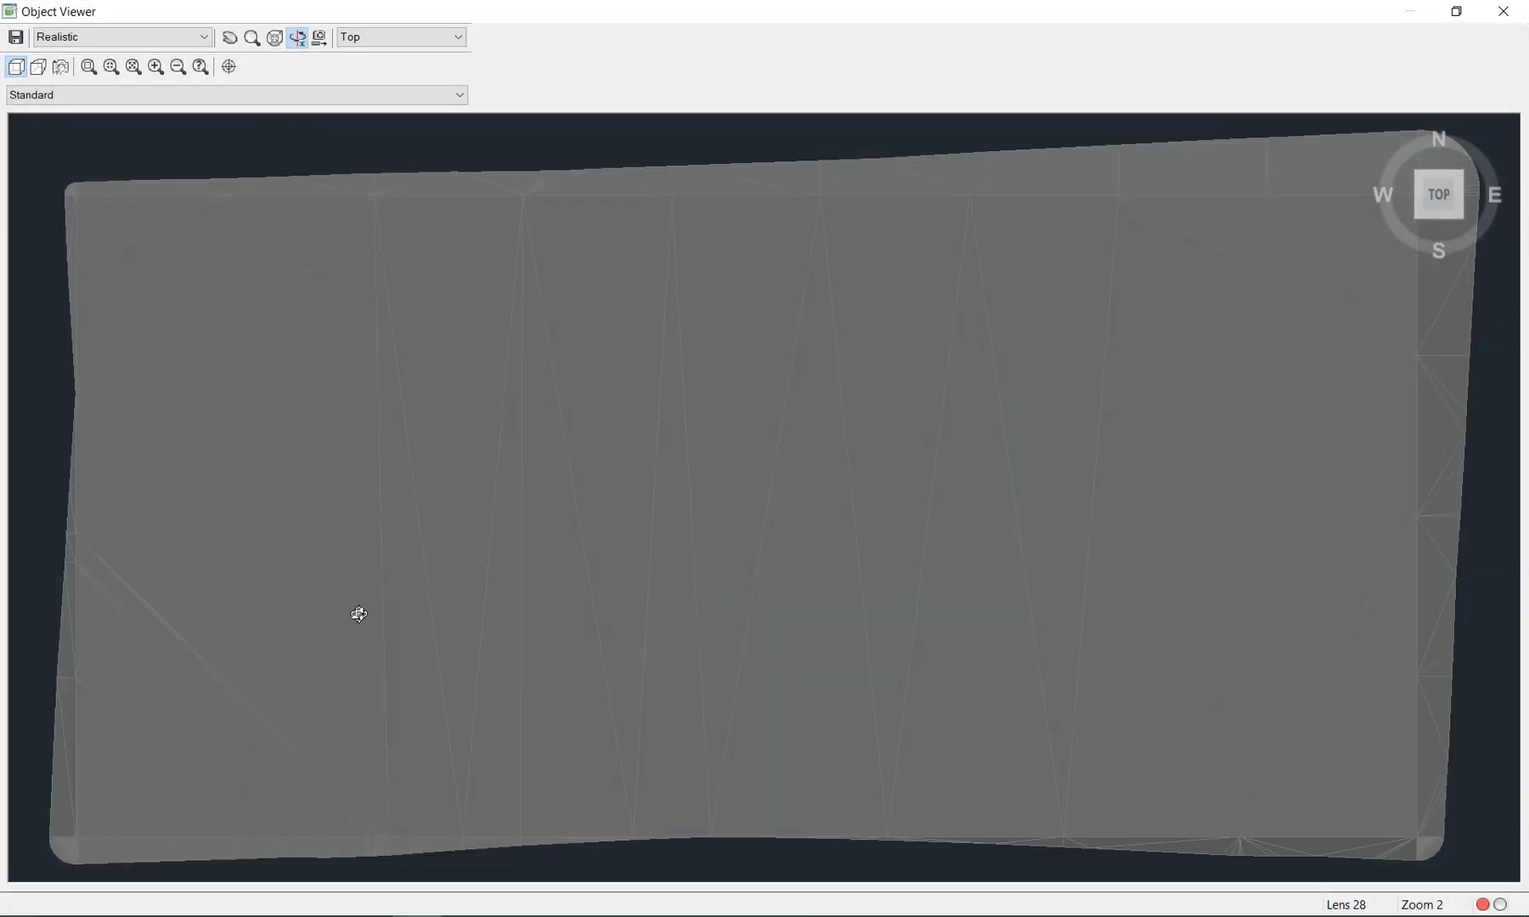
{"action": "left_click_drag", "start_coordinate": [359, 614], "coordinate": [968, 321]}
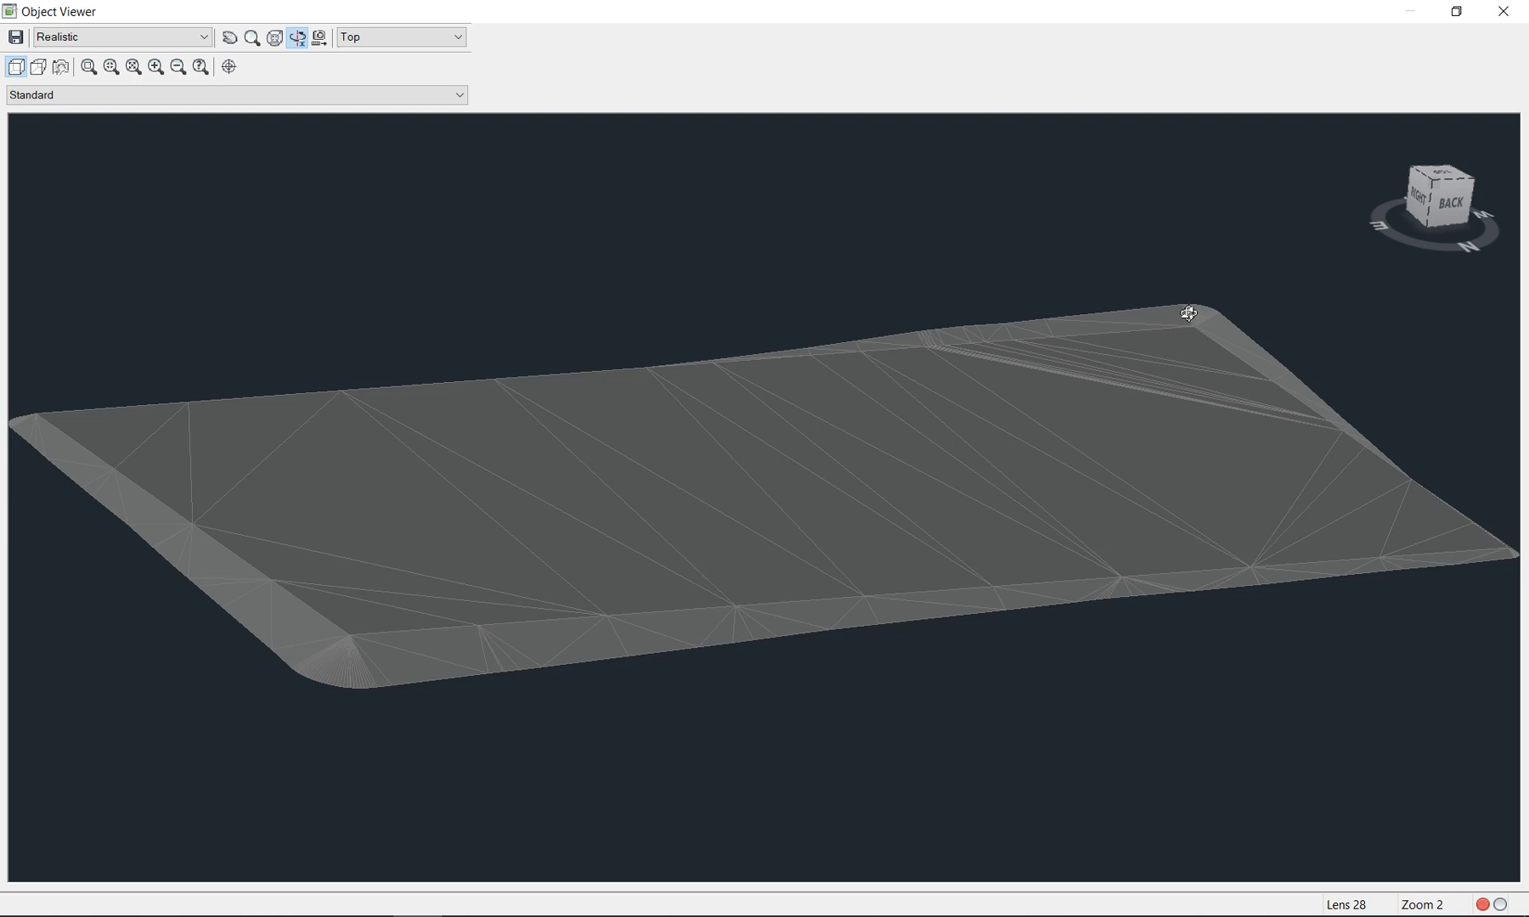
{"action": "left_click", "coordinate": [1503, 11]}
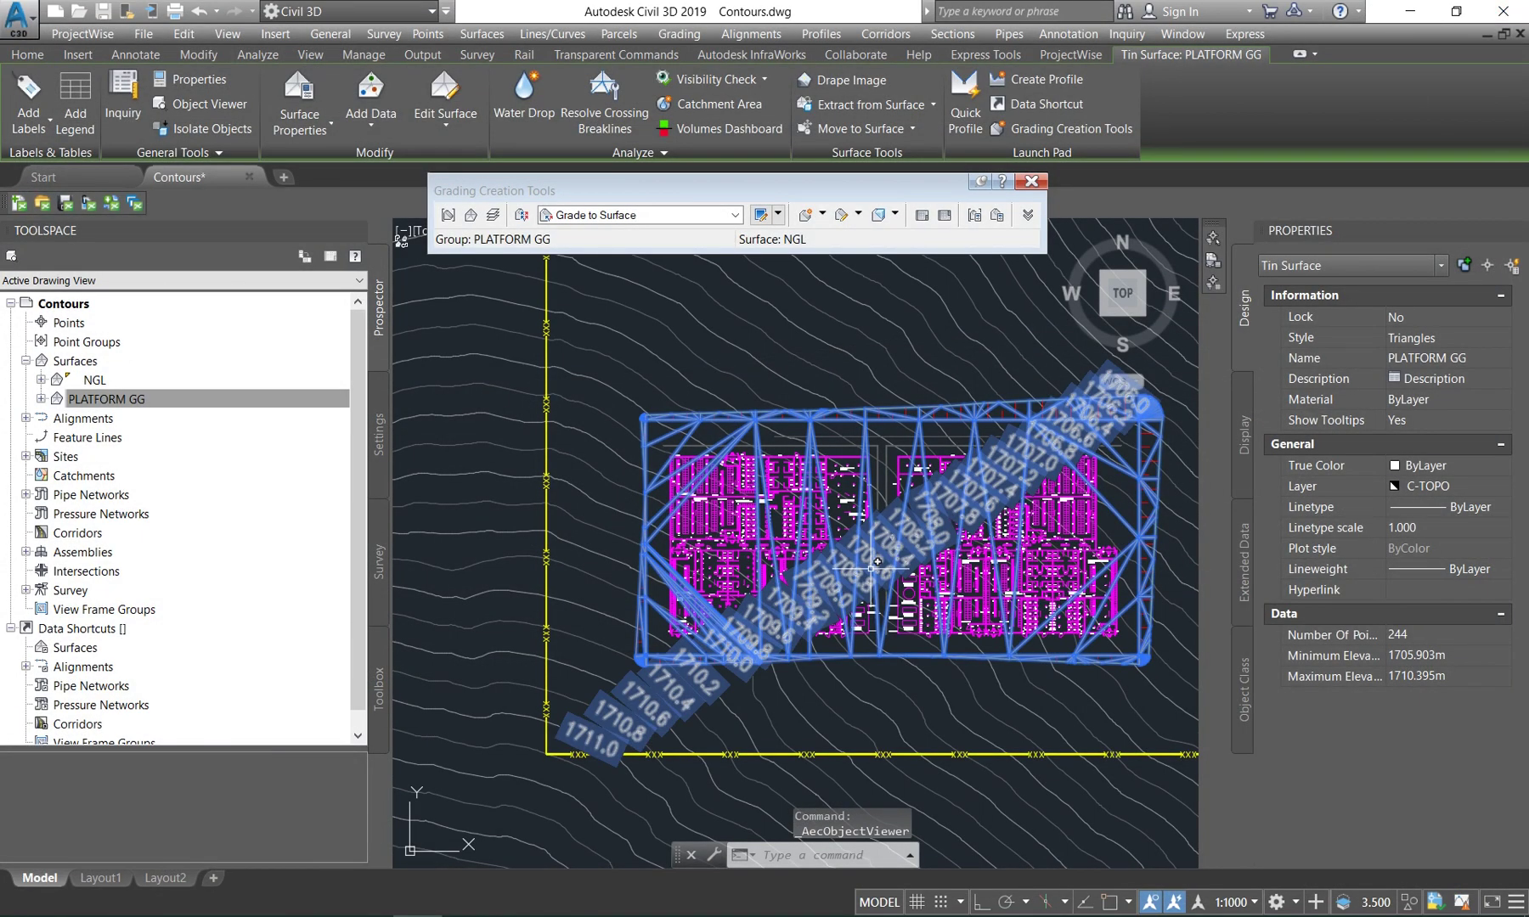
Hide the NGL surface by setting its style to _No Display.
{"action": "key", "text": "Escape"}
{"action": "scroll", "coordinate": [860, 553], "scroll_direction": "down", "scroll_amount": 2}
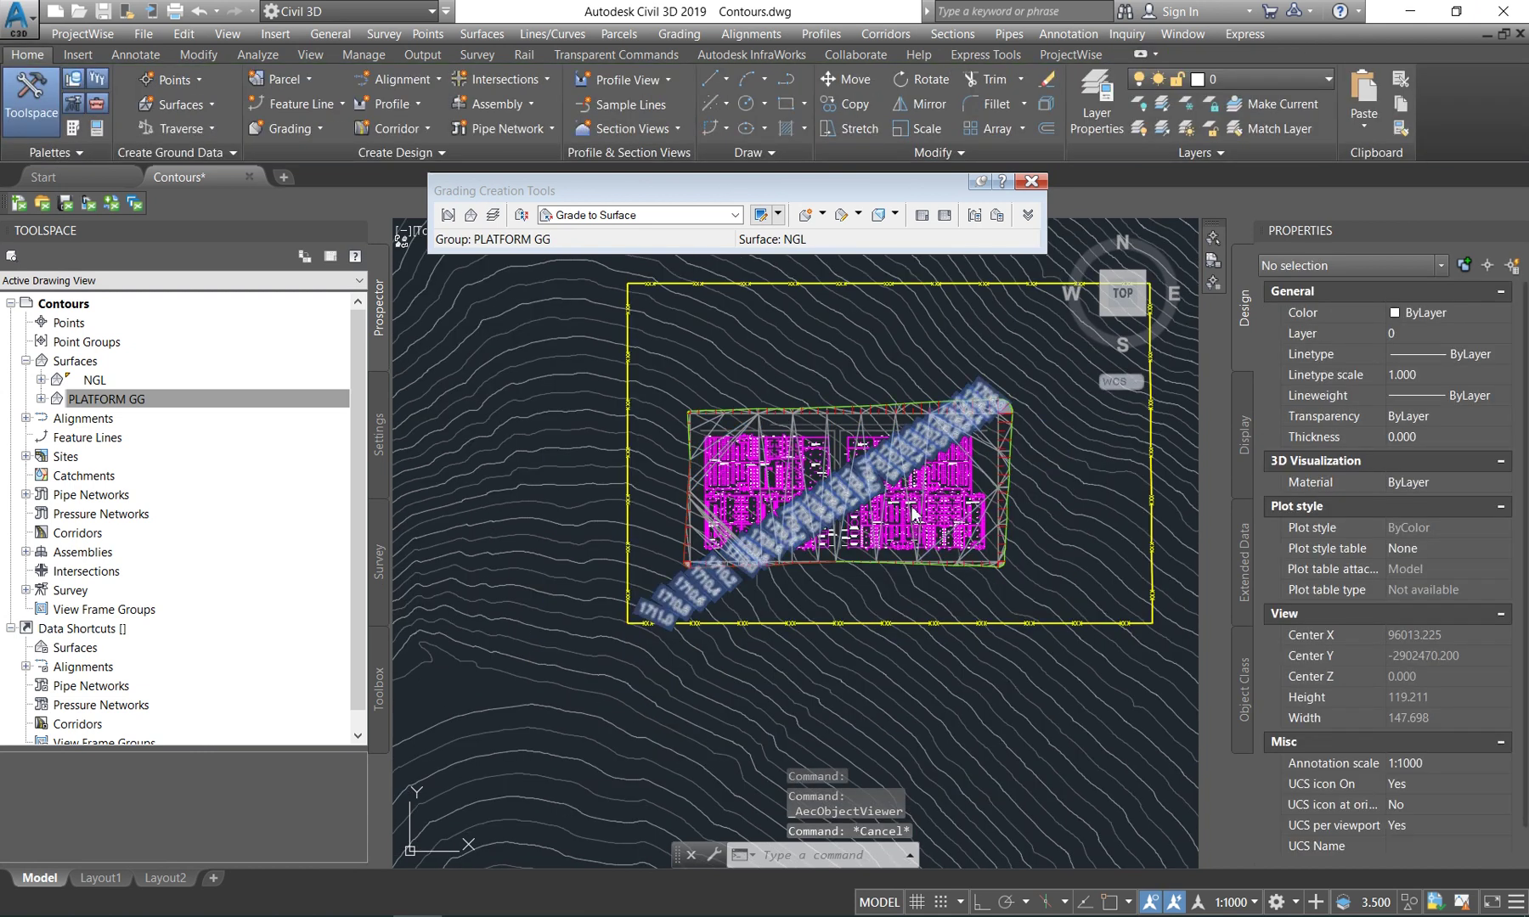
{"action": "scroll", "coordinate": [717, 521], "scroll_direction": "up", "scroll_amount": 4}
{"action": "scroll", "coordinate": [716, 521], "scroll_direction": "down", "scroll_amount": 4}
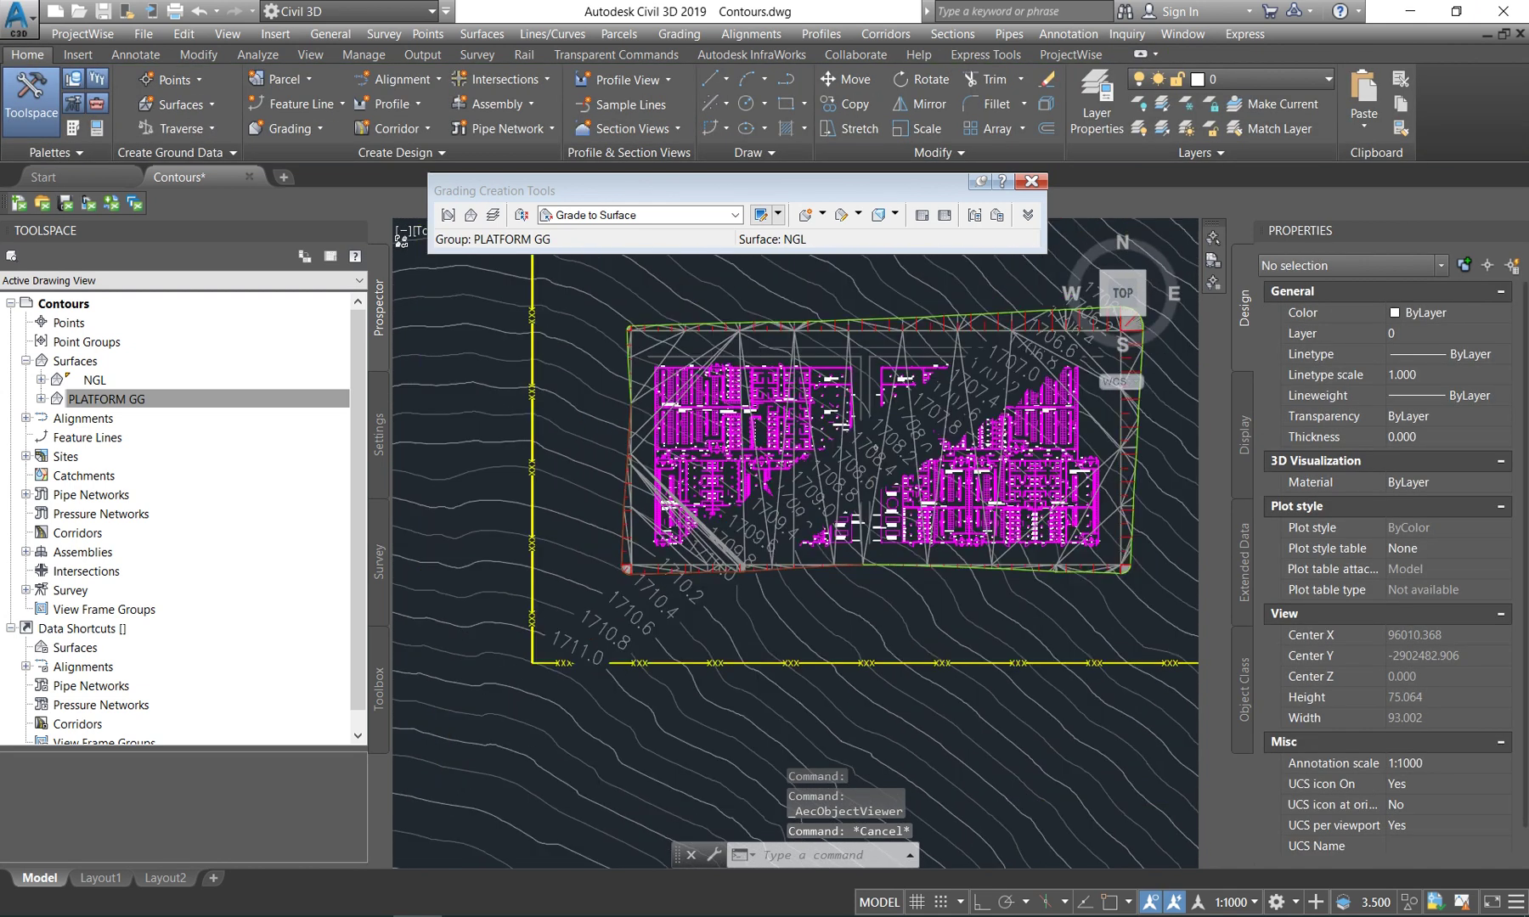
{"action": "left_click", "coordinate": [618, 467]}
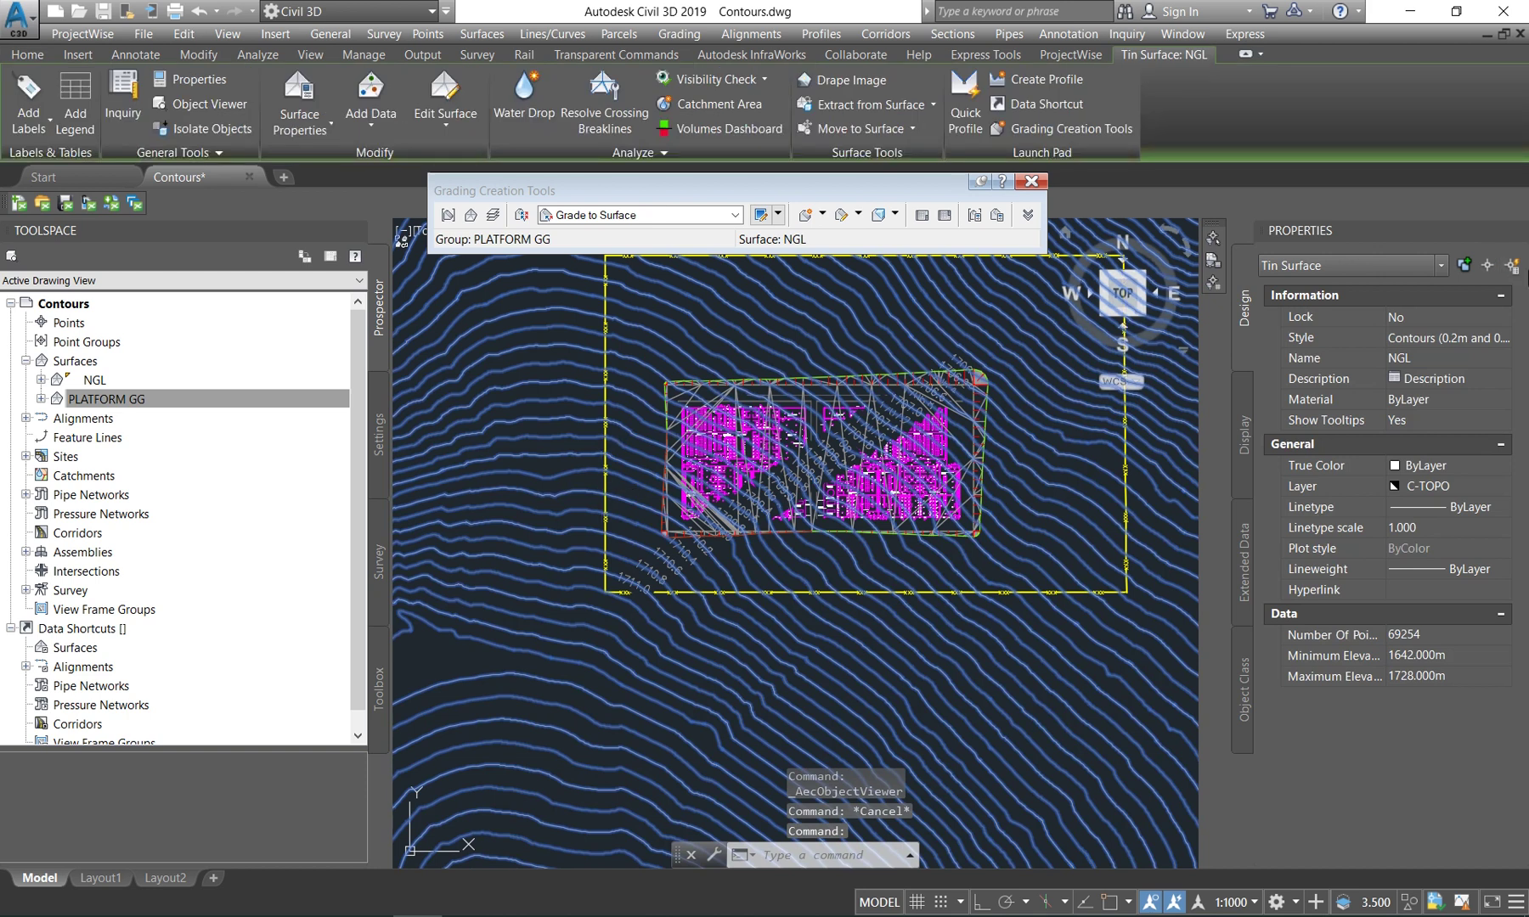
{"action": "left_click", "coordinate": [1449, 344]}
{"action": "scroll", "coordinate": [1444, 390], "scroll_direction": "up", "scroll_amount": 5}
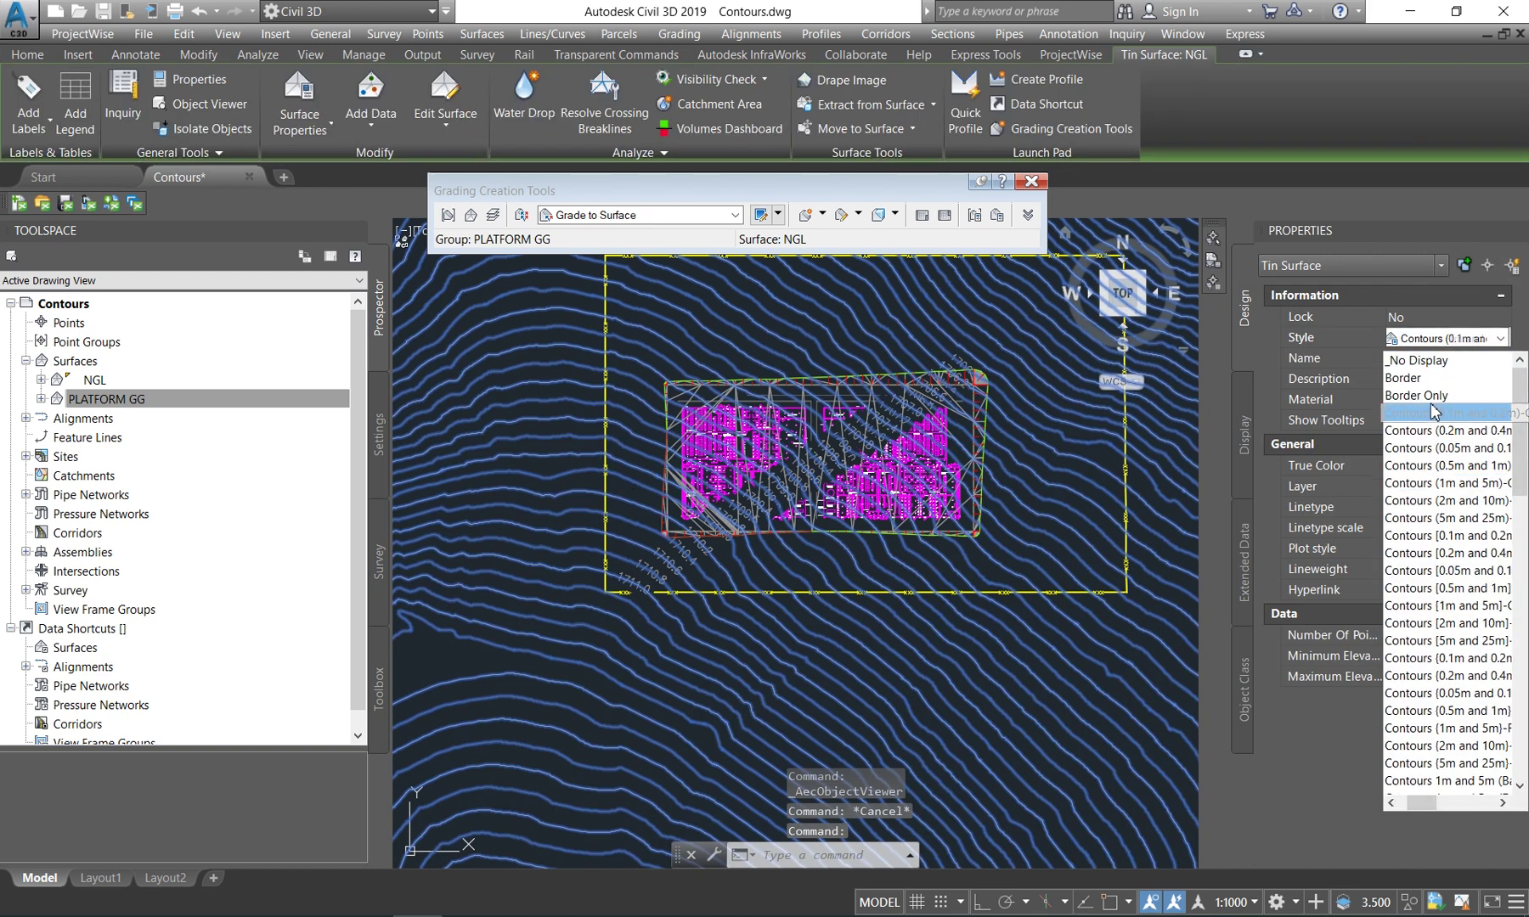
{"action": "left_click", "coordinate": [1414, 357]}
{"action": "key", "text": "Escape"}
Set the PLATFORM GG surface style to Contours (0.2m and 0.4m).
{"action": "scroll", "coordinate": [764, 467], "scroll_direction": "up", "scroll_amount": 4}
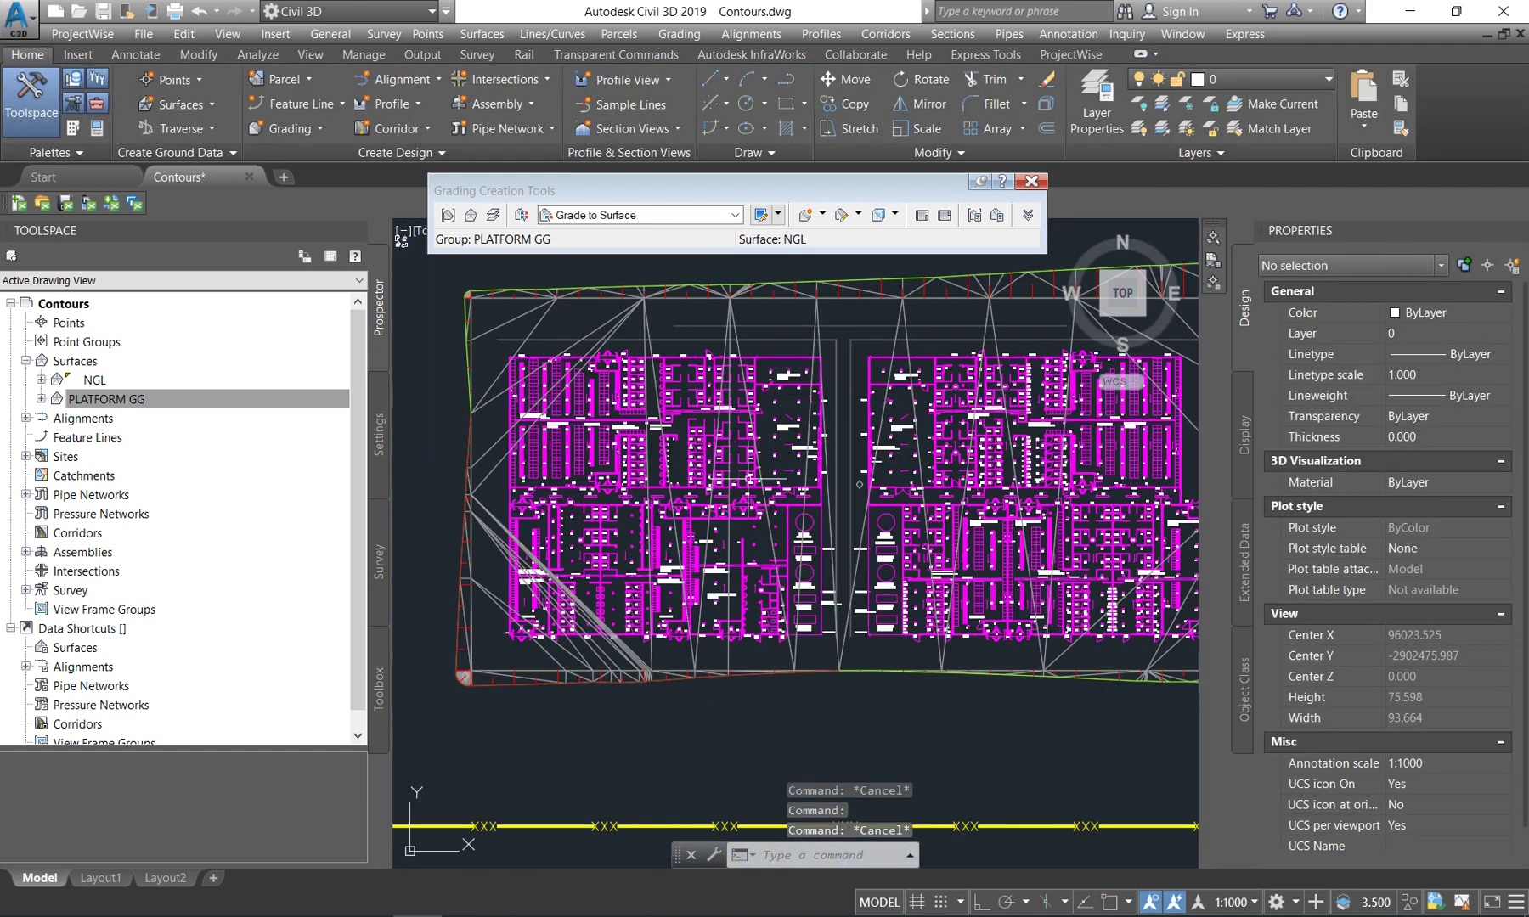
{"action": "left_click", "coordinate": [814, 337]}
{"action": "left_click", "coordinate": [1430, 335]}
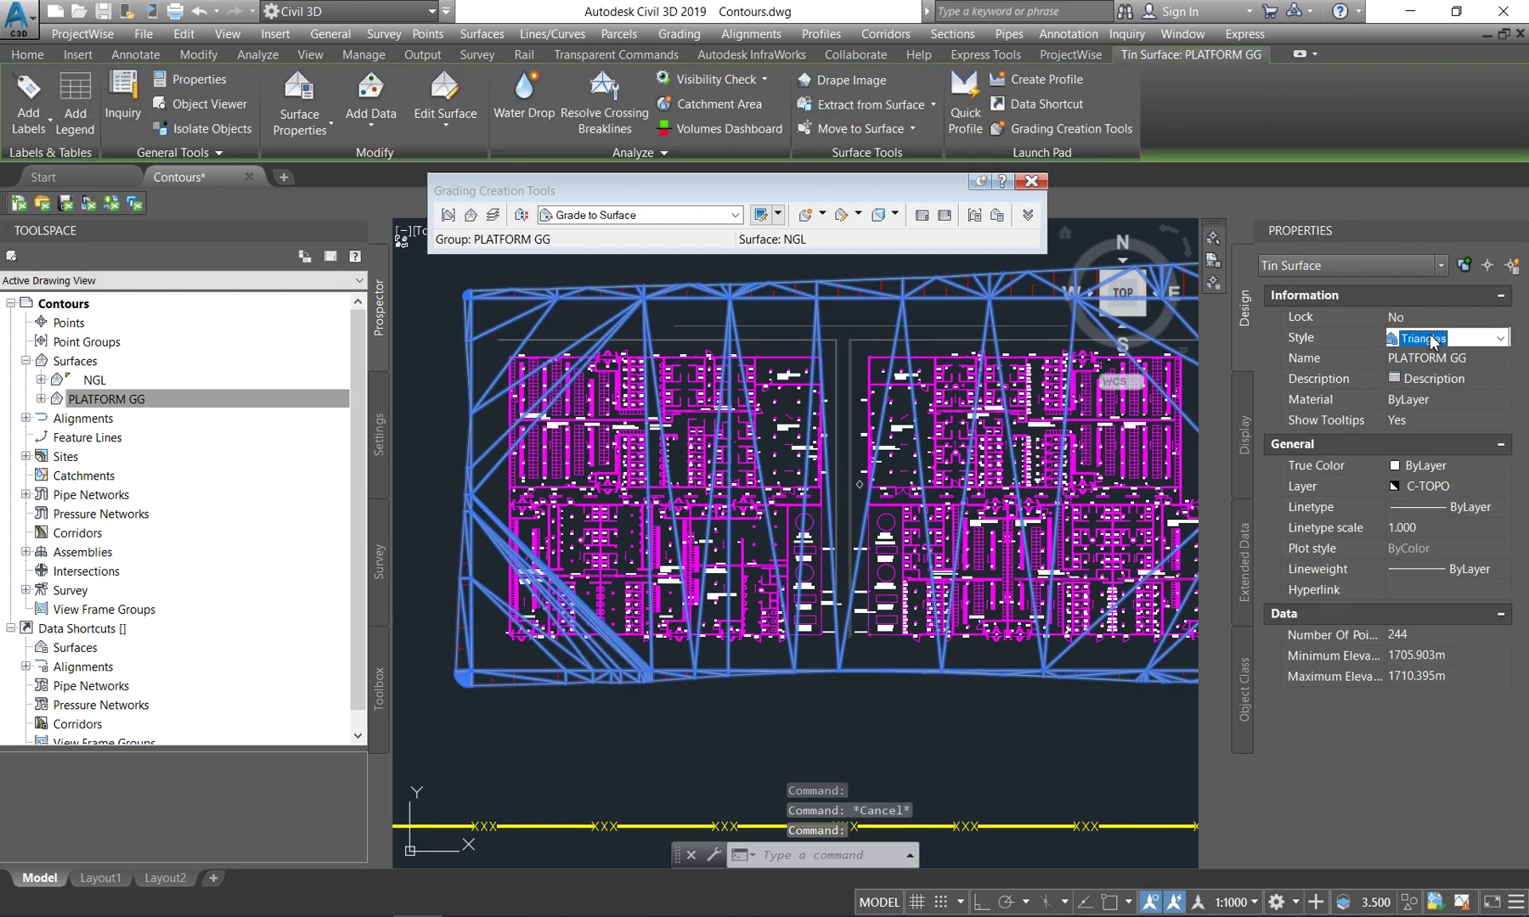
{"action": "left_click", "coordinate": [1429, 336]}
{"action": "scroll", "coordinate": [1446, 406], "scroll_direction": "up", "scroll_amount": 15}
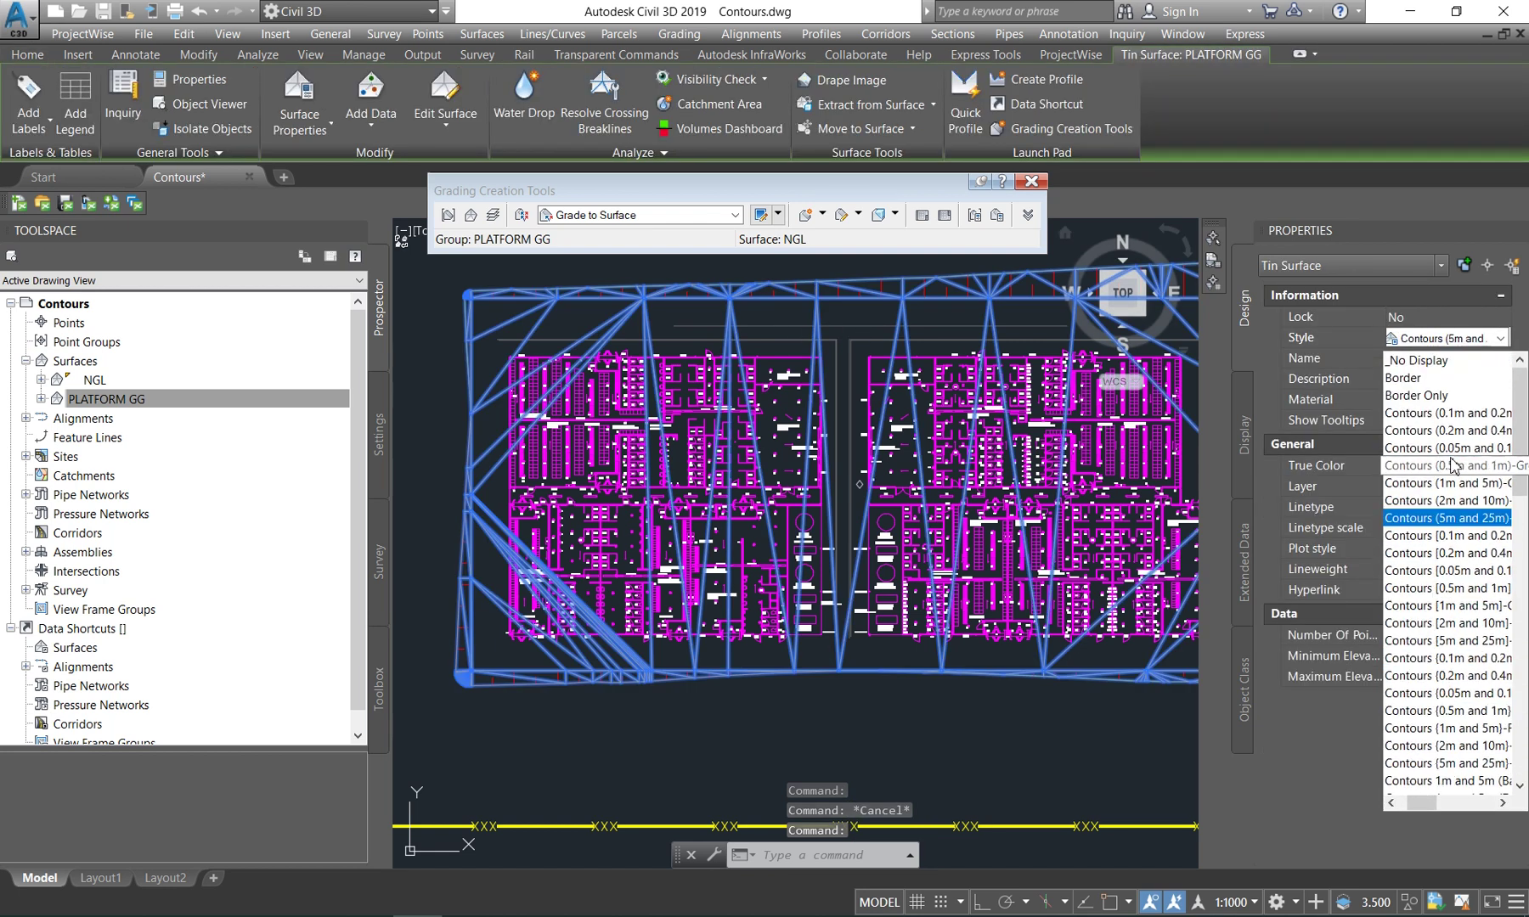
{"action": "left_click", "coordinate": [1450, 431]}
{"action": "scroll", "coordinate": [749, 561], "scroll_direction": "down", "scroll_amount": 2}
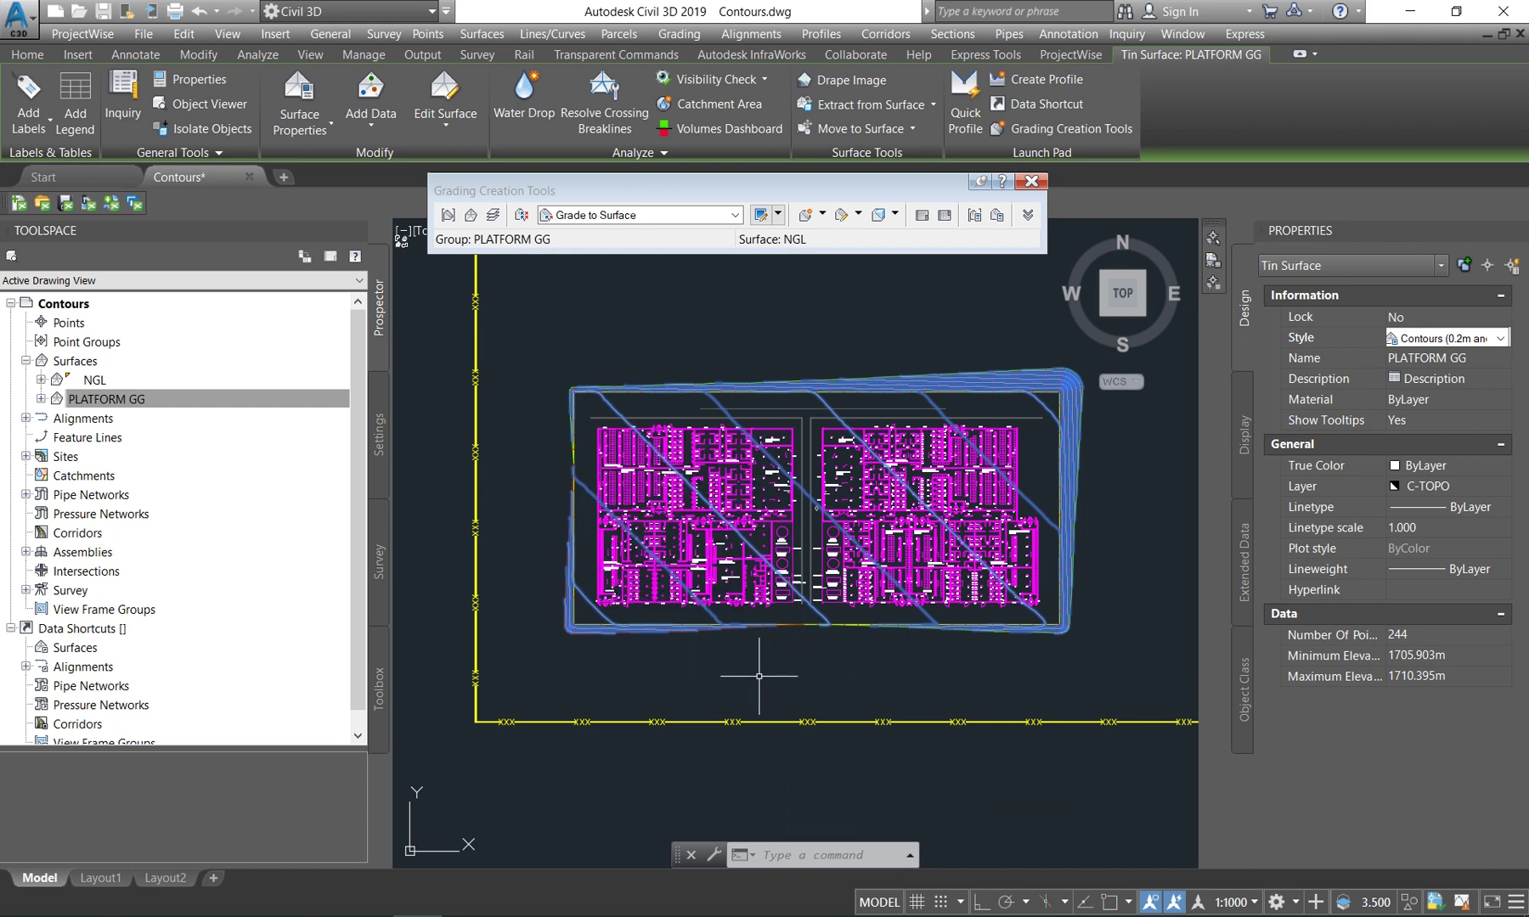
{"action": "key", "text": "Escape"}
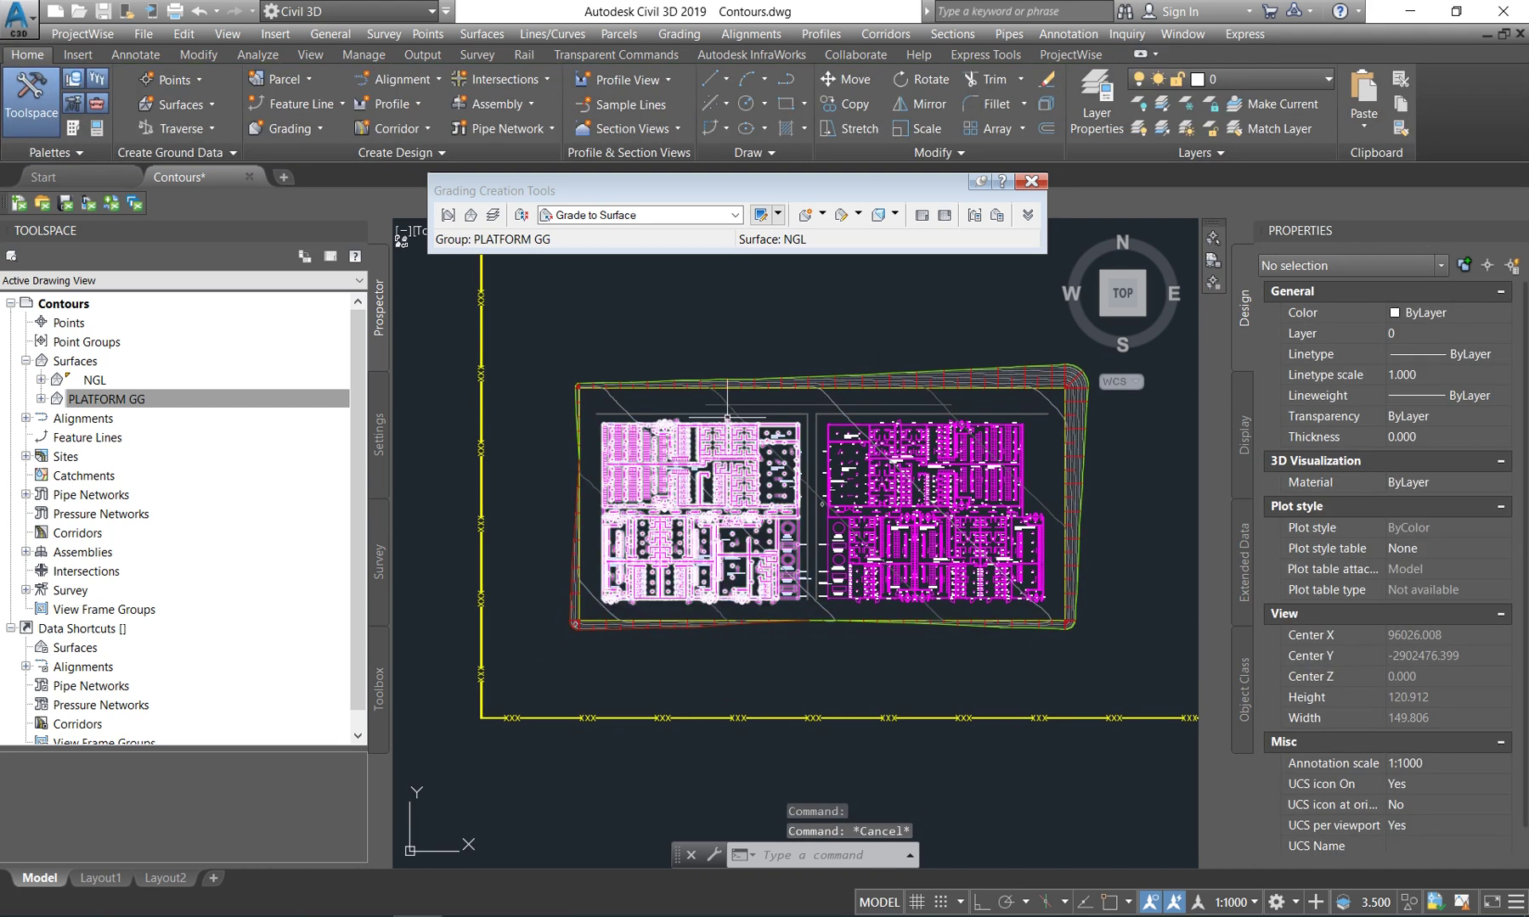
Add Contour - Multiple labels to PLATFORM GG along a line drawn across the site.
{"action": "left_click", "coordinate": [722, 399]}
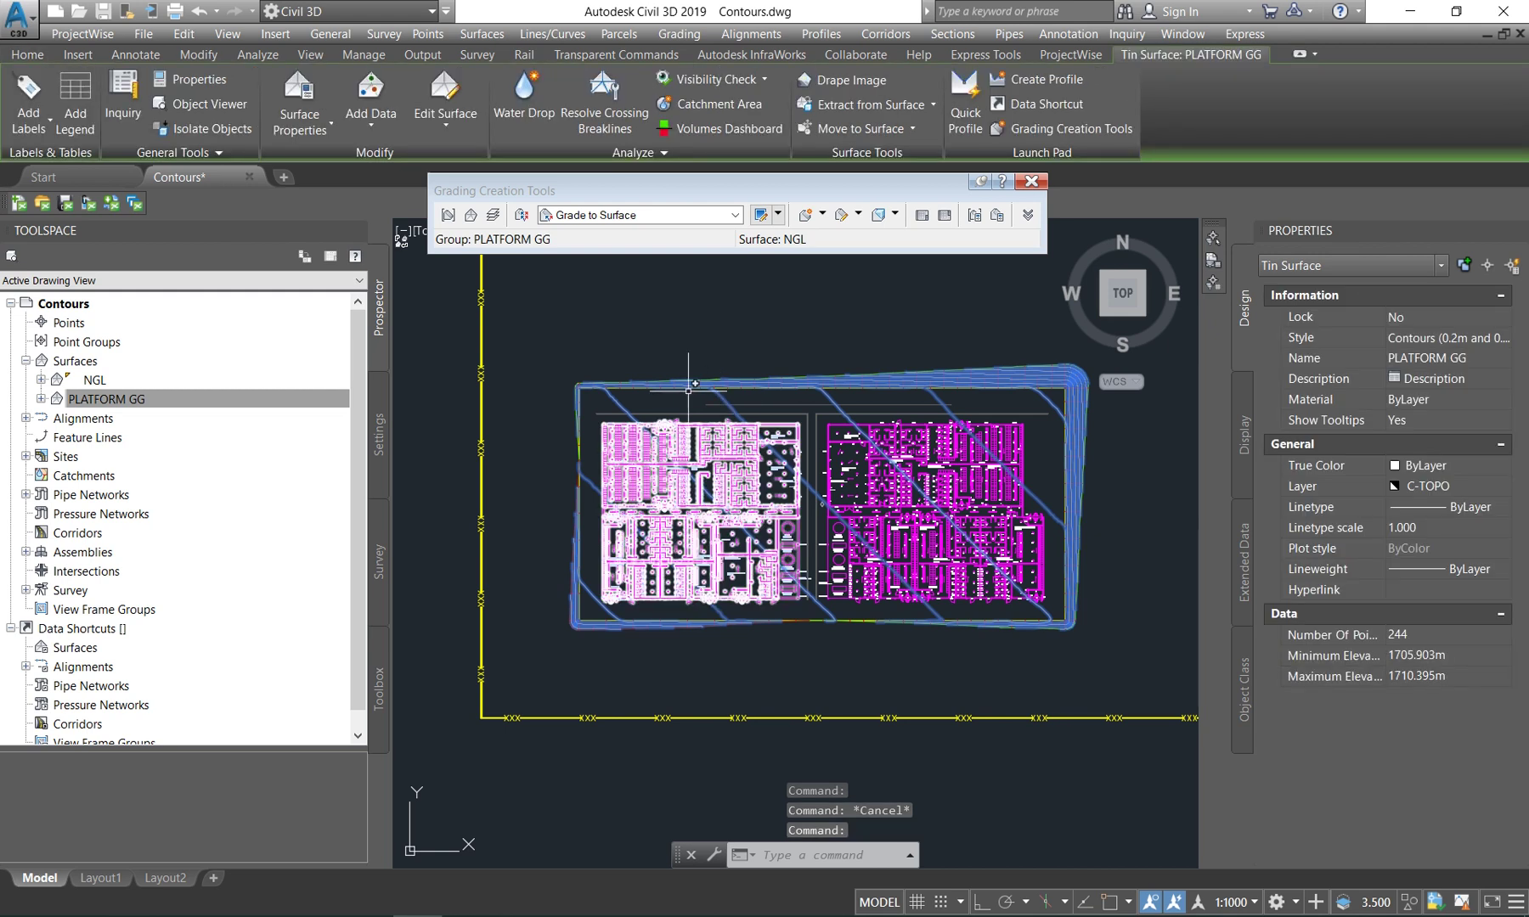
{"action": "left_click", "coordinate": [53, 125]}
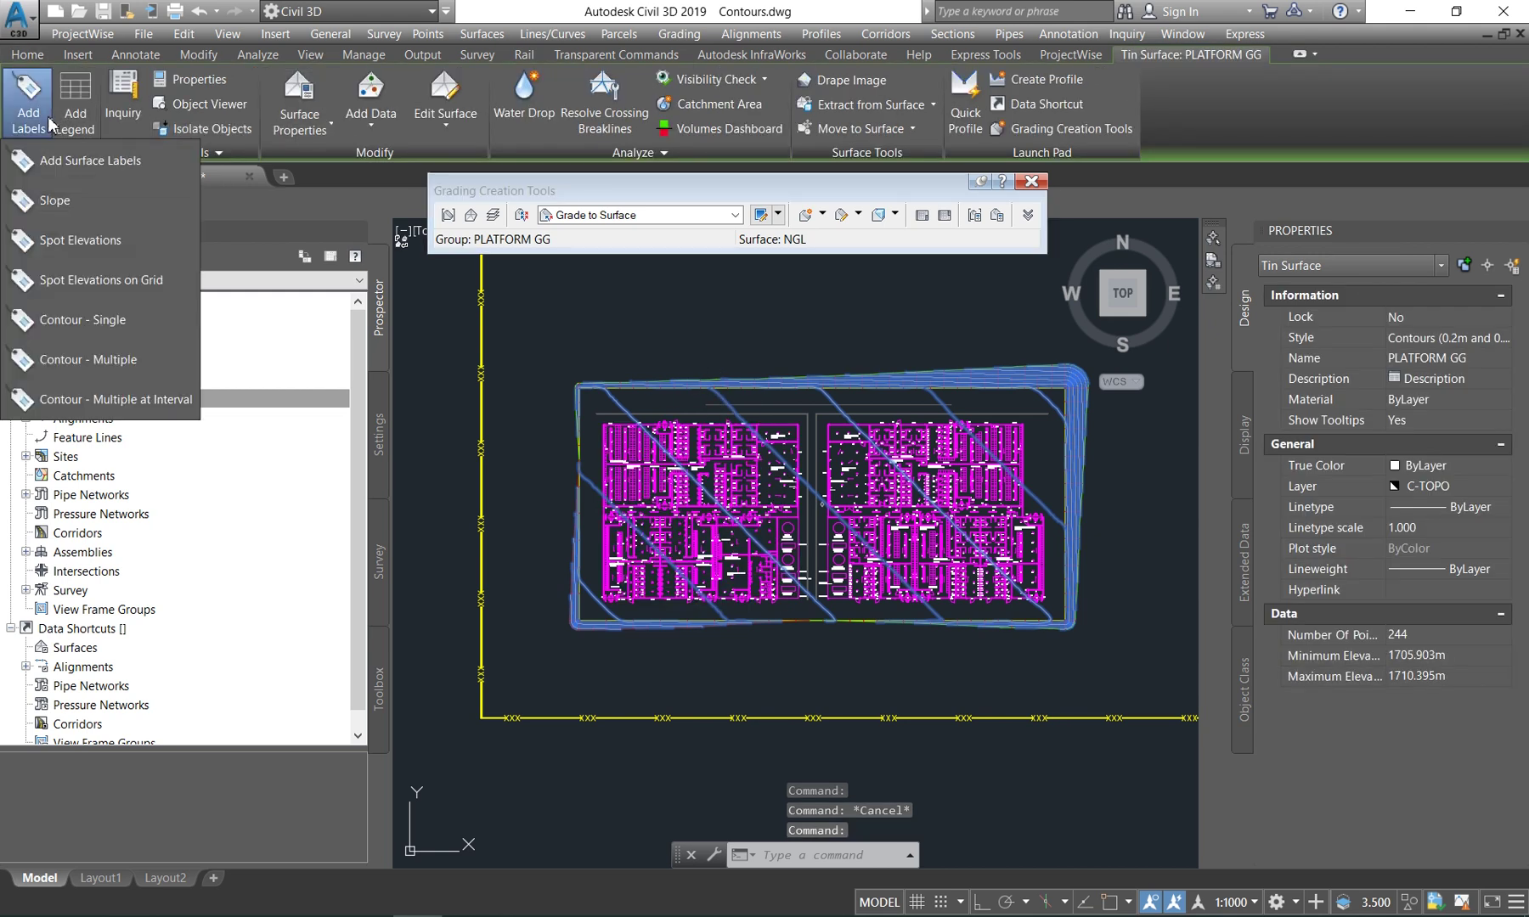
{"action": "left_click", "coordinate": [88, 360]}
{"action": "left_click", "coordinate": [1059, 404]}
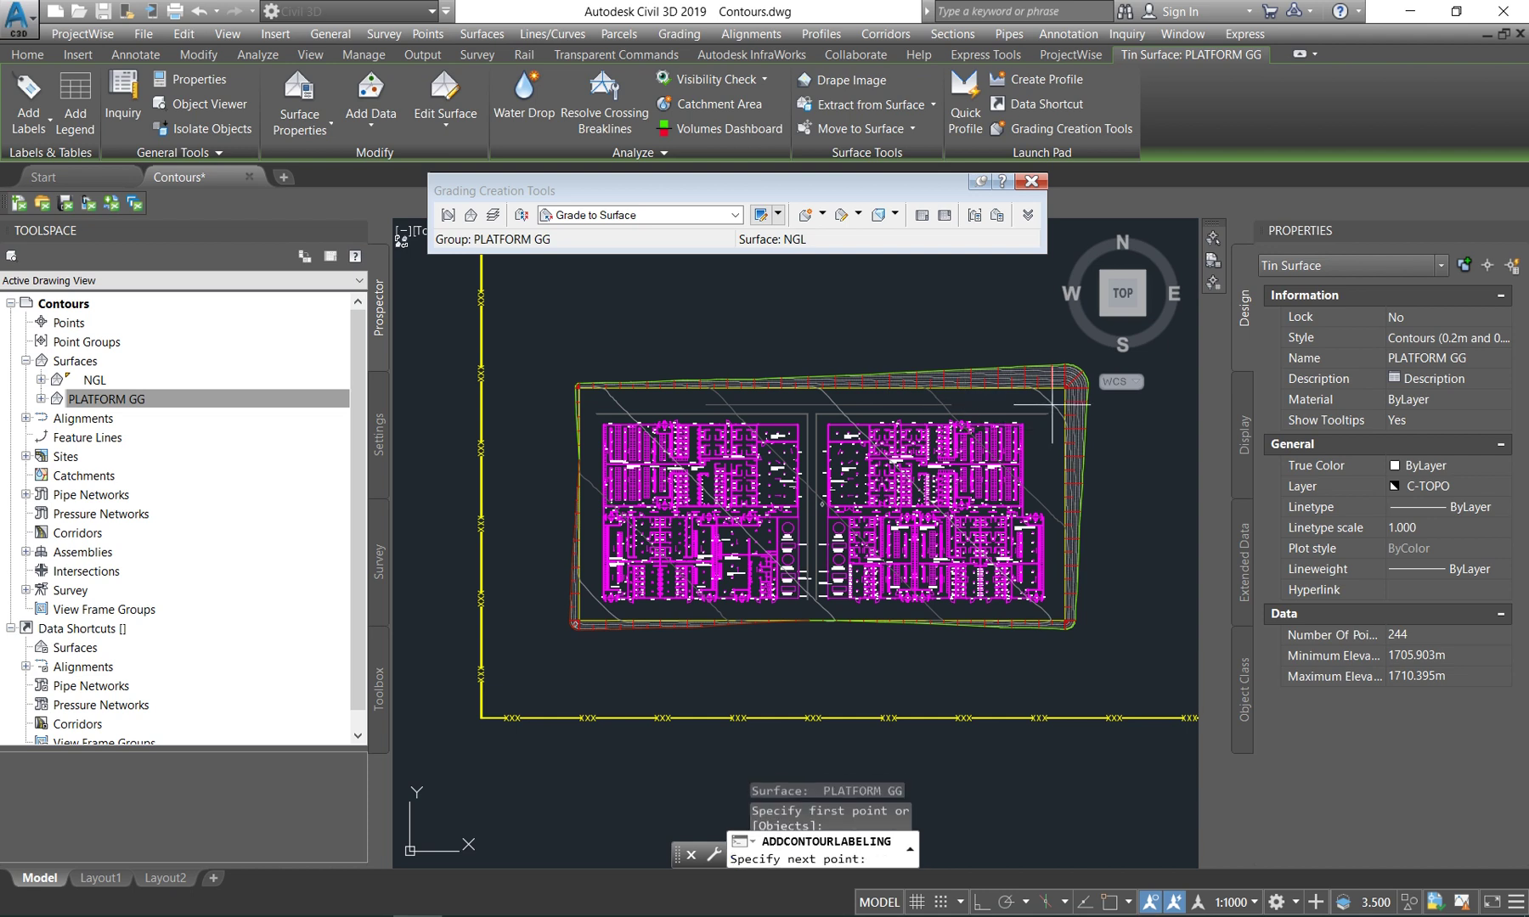
{"action": "left_click", "coordinate": [544, 655]}
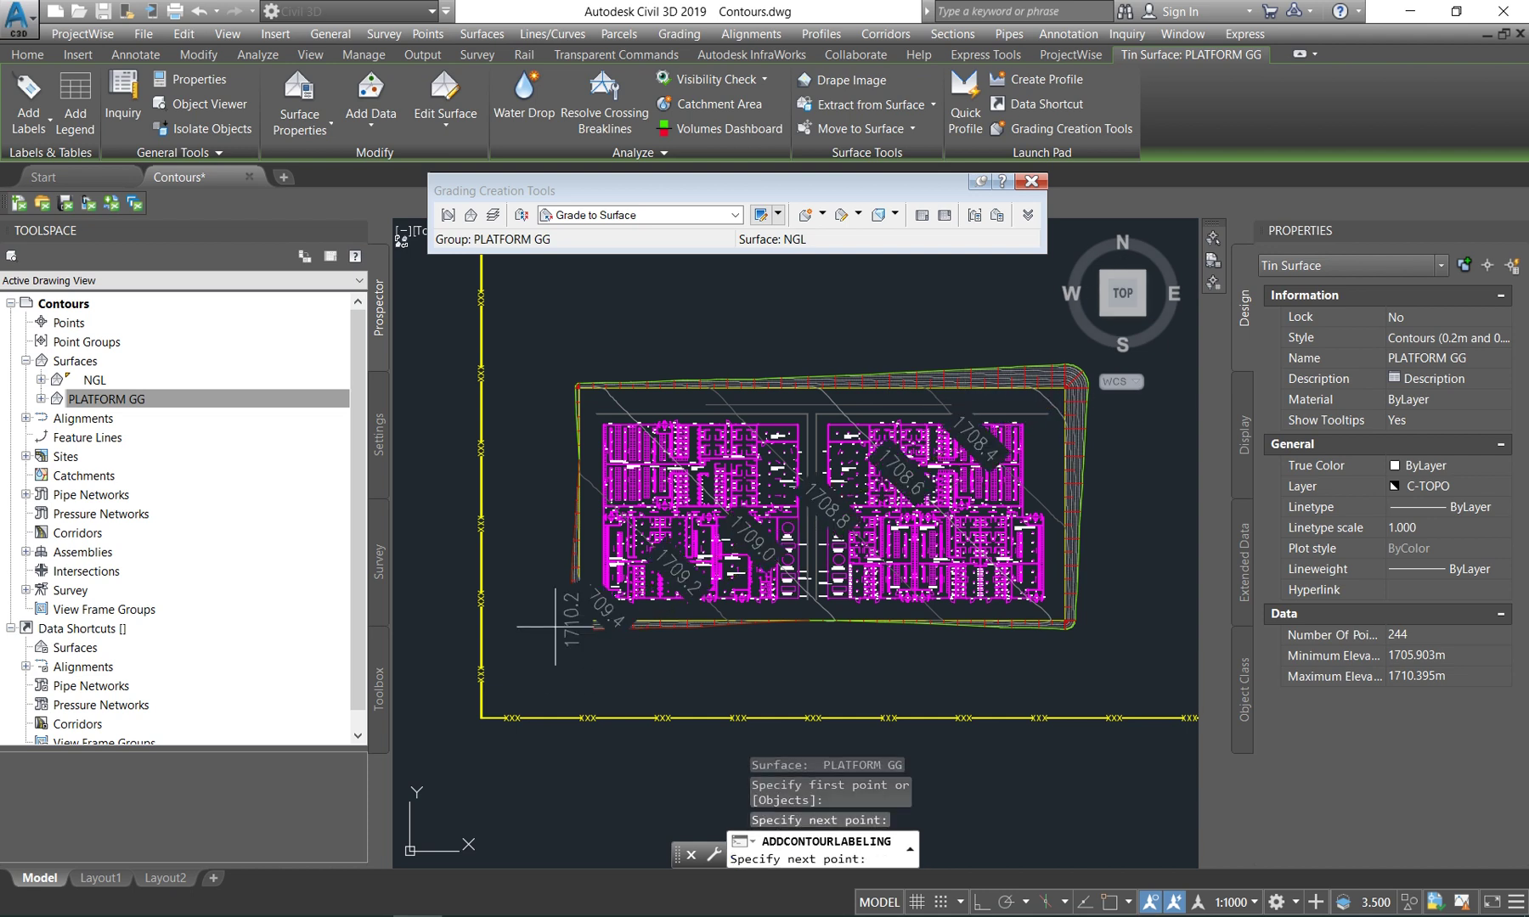
{"action": "key", "text": "Escape"}
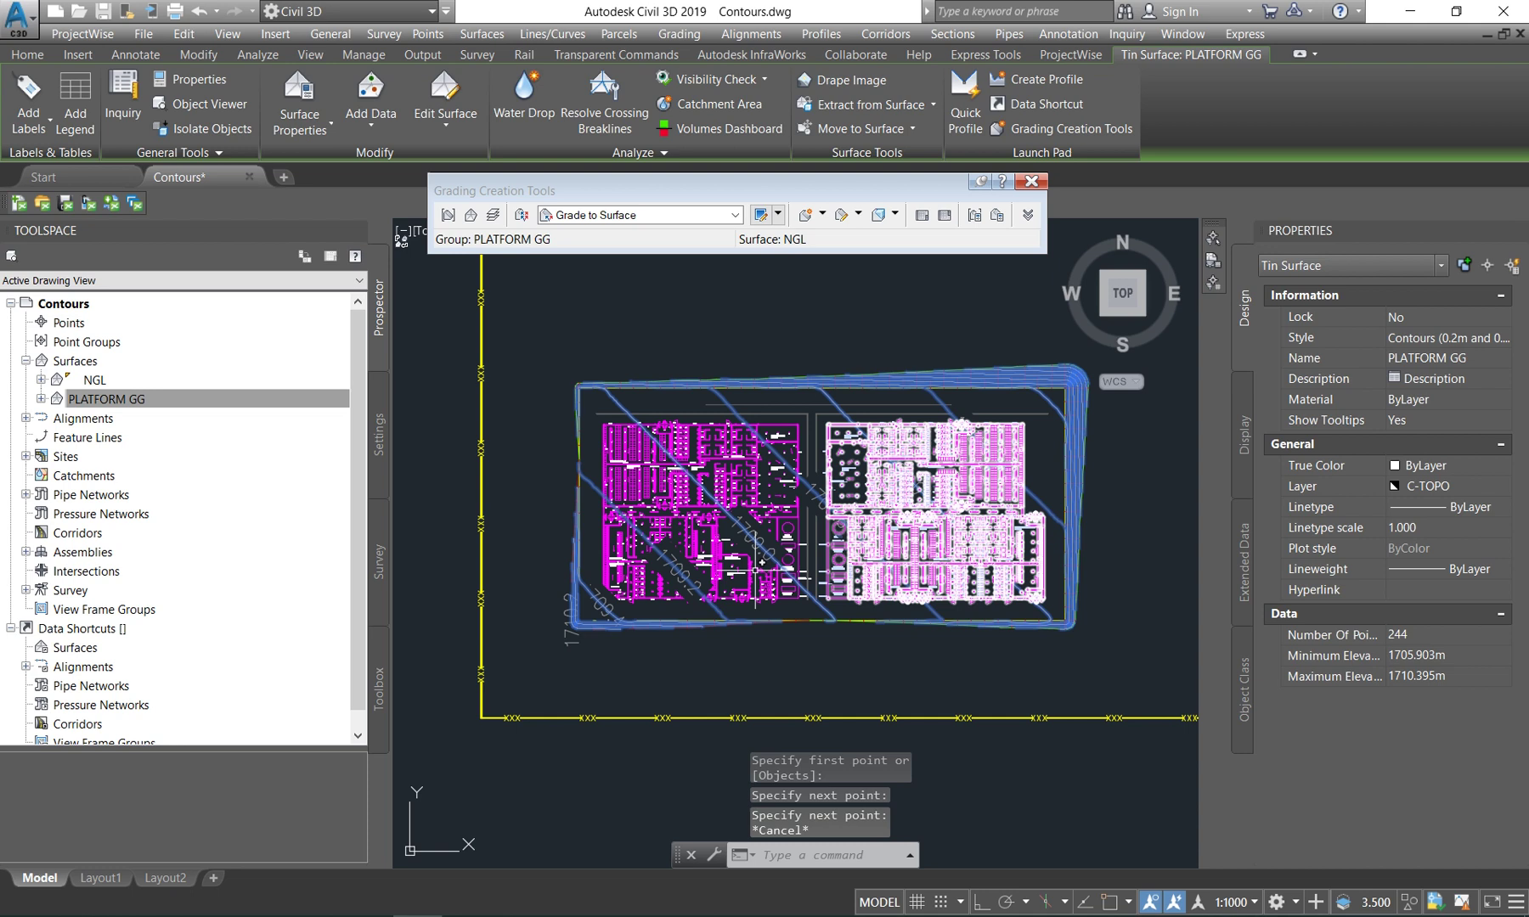
Zoom around the site to check the contour elevation labels, such as 1708.8 and 1710.2.
{"action": "scroll", "coordinate": [754, 579], "scroll_direction": "up", "scroll_amount": 2}
{"action": "scroll", "coordinate": [605, 668], "scroll_direction": "up", "scroll_amount": 2}
{"action": "scroll", "coordinate": [569, 620], "scroll_direction": "up", "scroll_amount": 2}
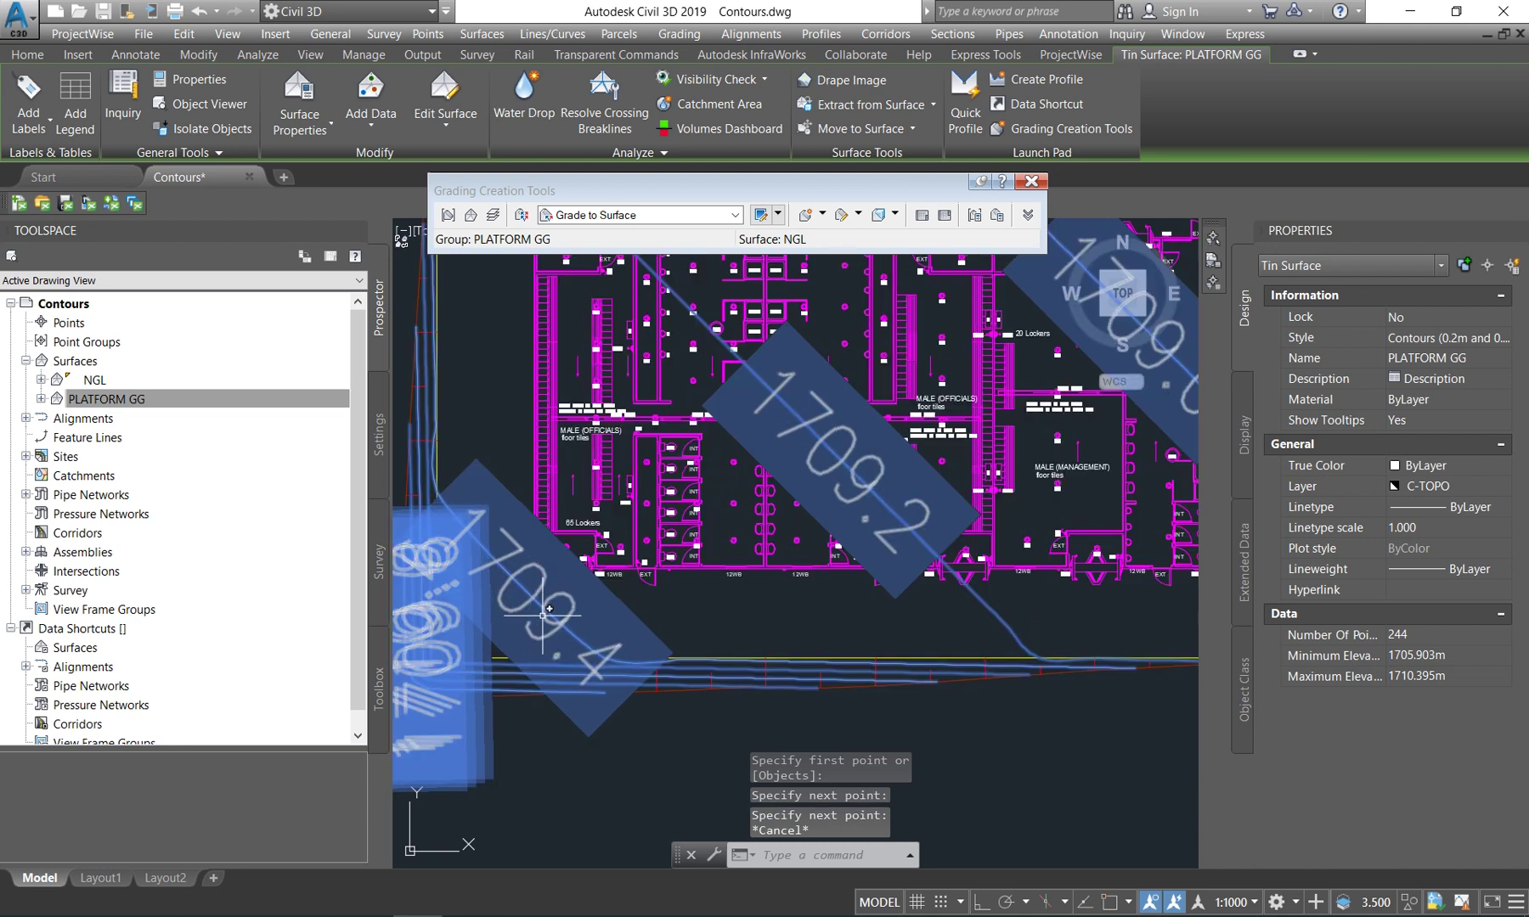
{"action": "scroll", "coordinate": [564, 615], "scroll_direction": "down", "scroll_amount": 3}
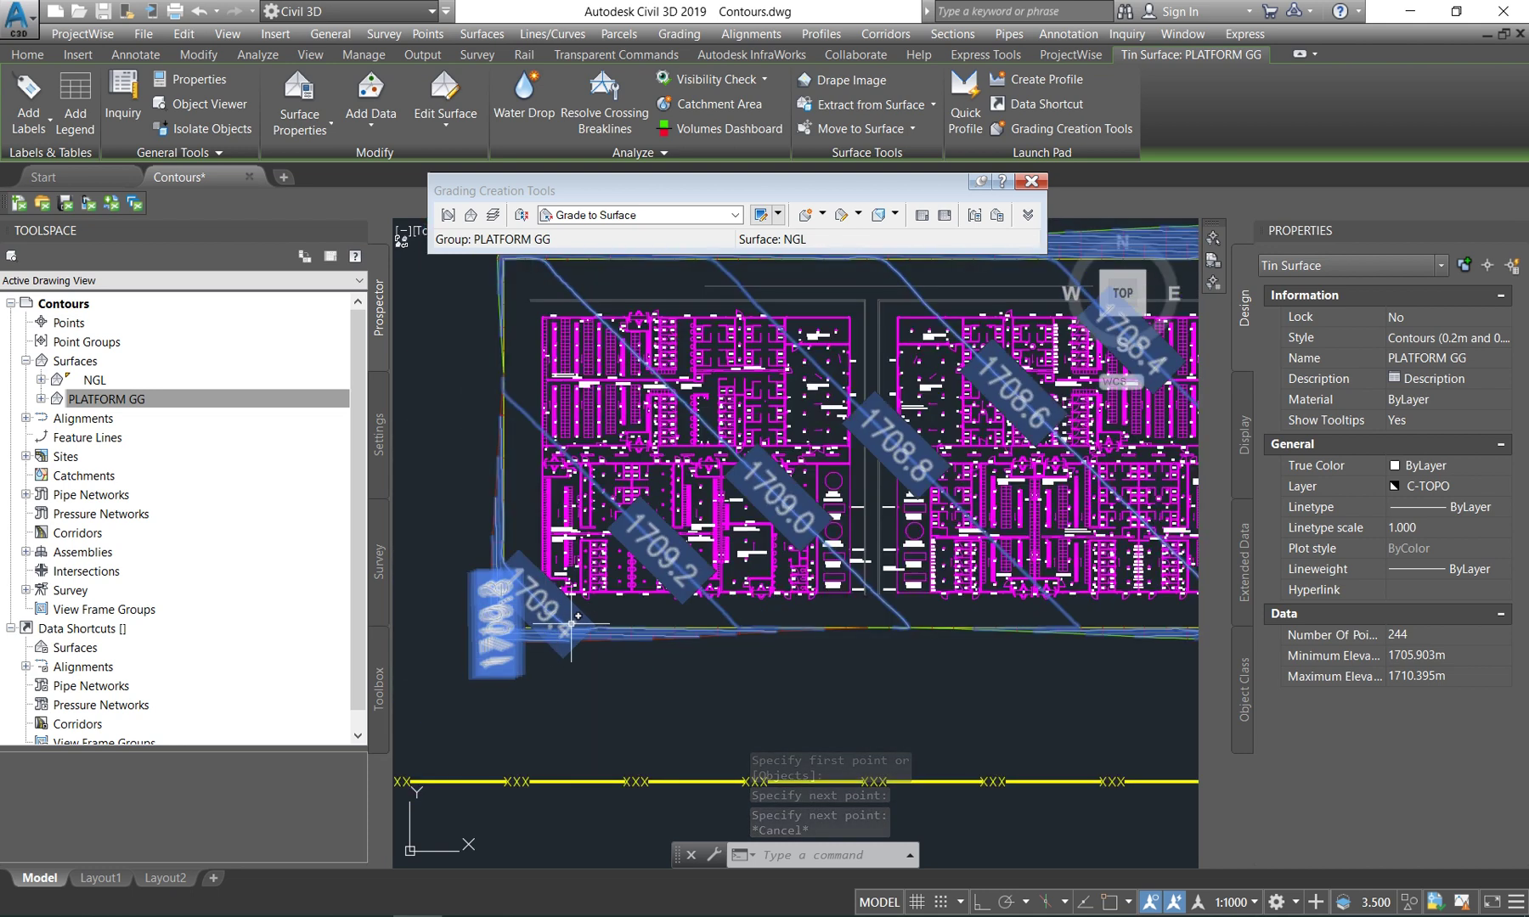
{"action": "scroll", "coordinate": [516, 592], "scroll_direction": "down", "scroll_amount": 2}
{"action": "scroll", "coordinate": [543, 586], "scroll_direction": "up", "scroll_amount": 2}
{"action": "scroll", "coordinate": [679, 510], "scroll_direction": "down", "scroll_amount": 2}
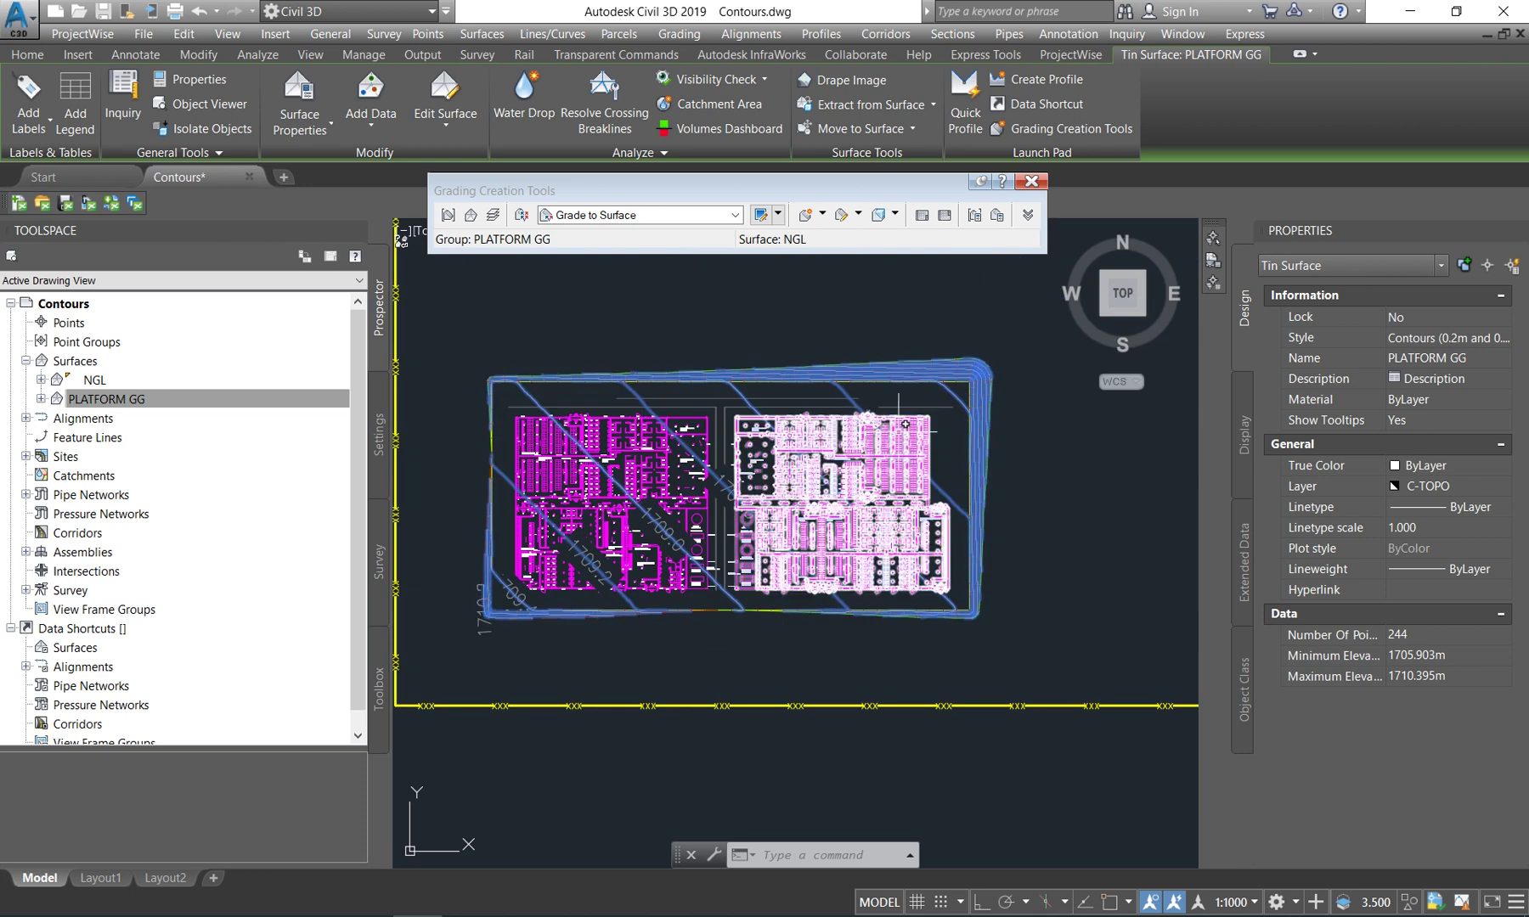
{"action": "scroll", "coordinate": [900, 435], "scroll_direction": "up", "scroll_amount": 3}
{"action": "scroll", "coordinate": [907, 432], "scroll_direction": "down", "scroll_amount": 3}
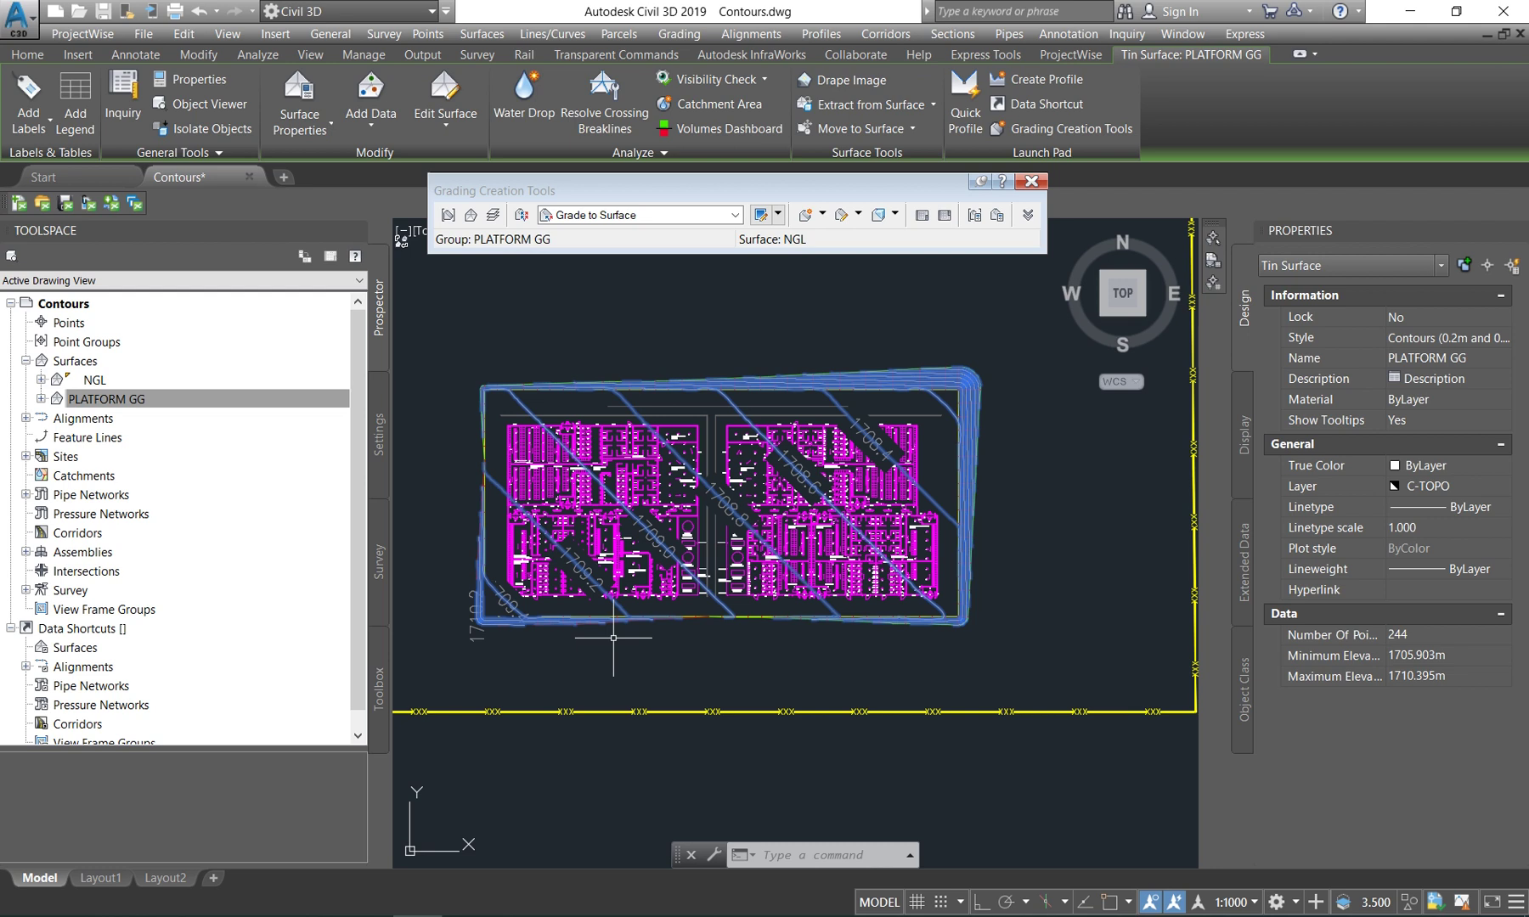
{"action": "scroll", "coordinate": [640, 392], "scroll_direction": "down", "scroll_amount": 2}
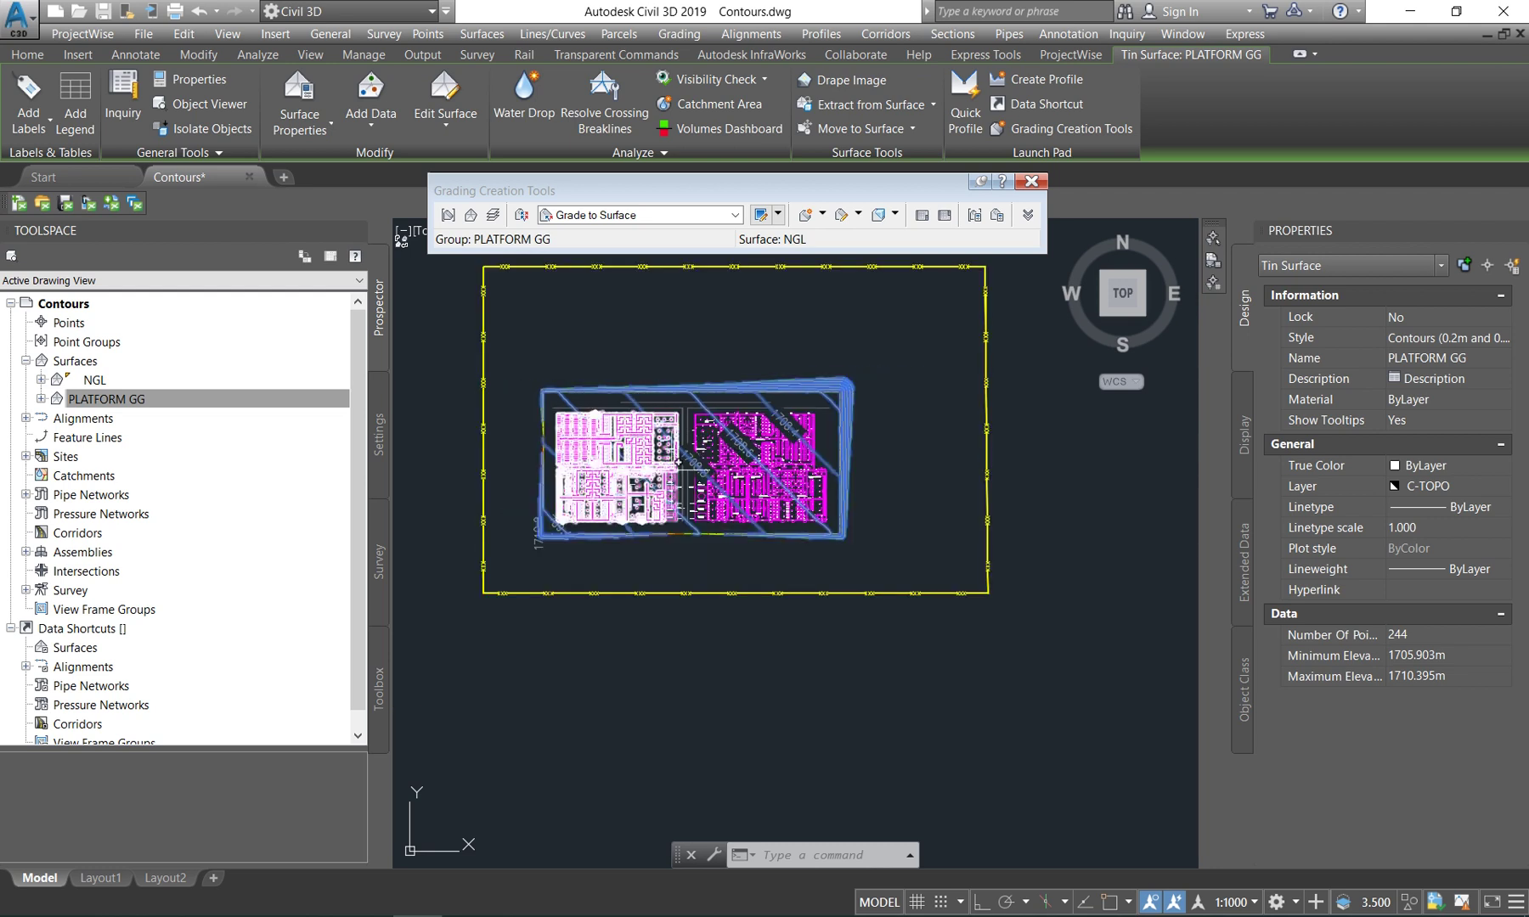
{"action": "key", "text": "Escape"}
{"action": "key", "text": "Escape"}
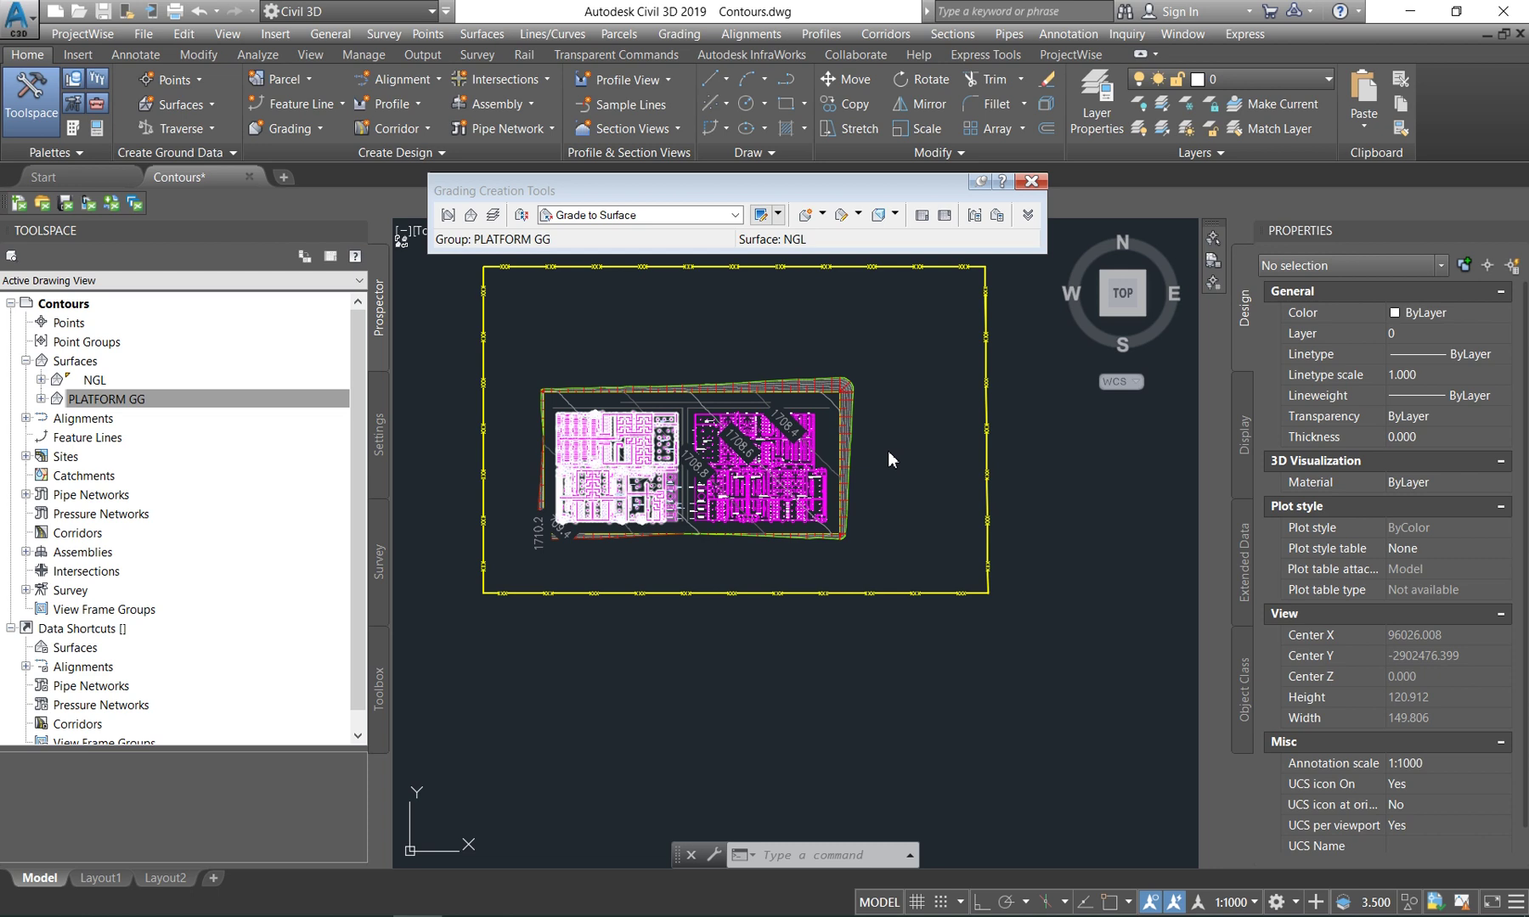
{"action": "left_click", "coordinate": [880, 508]}
{"action": "key", "text": "Escape"}
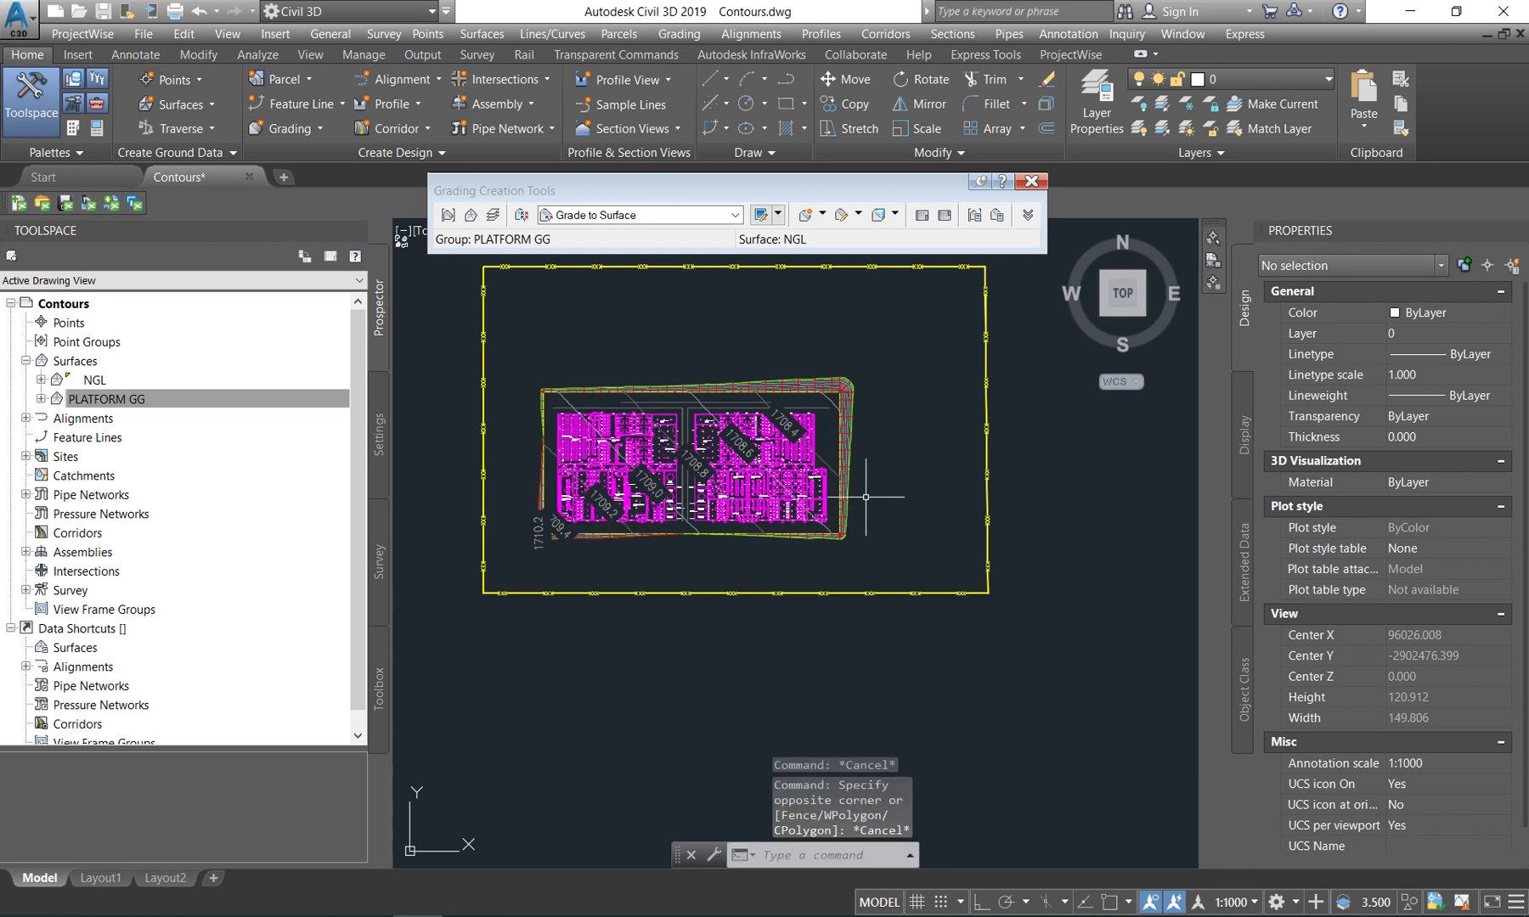
{"action": "scroll", "coordinate": [865, 497], "scroll_direction": "up", "scroll_amount": 2}
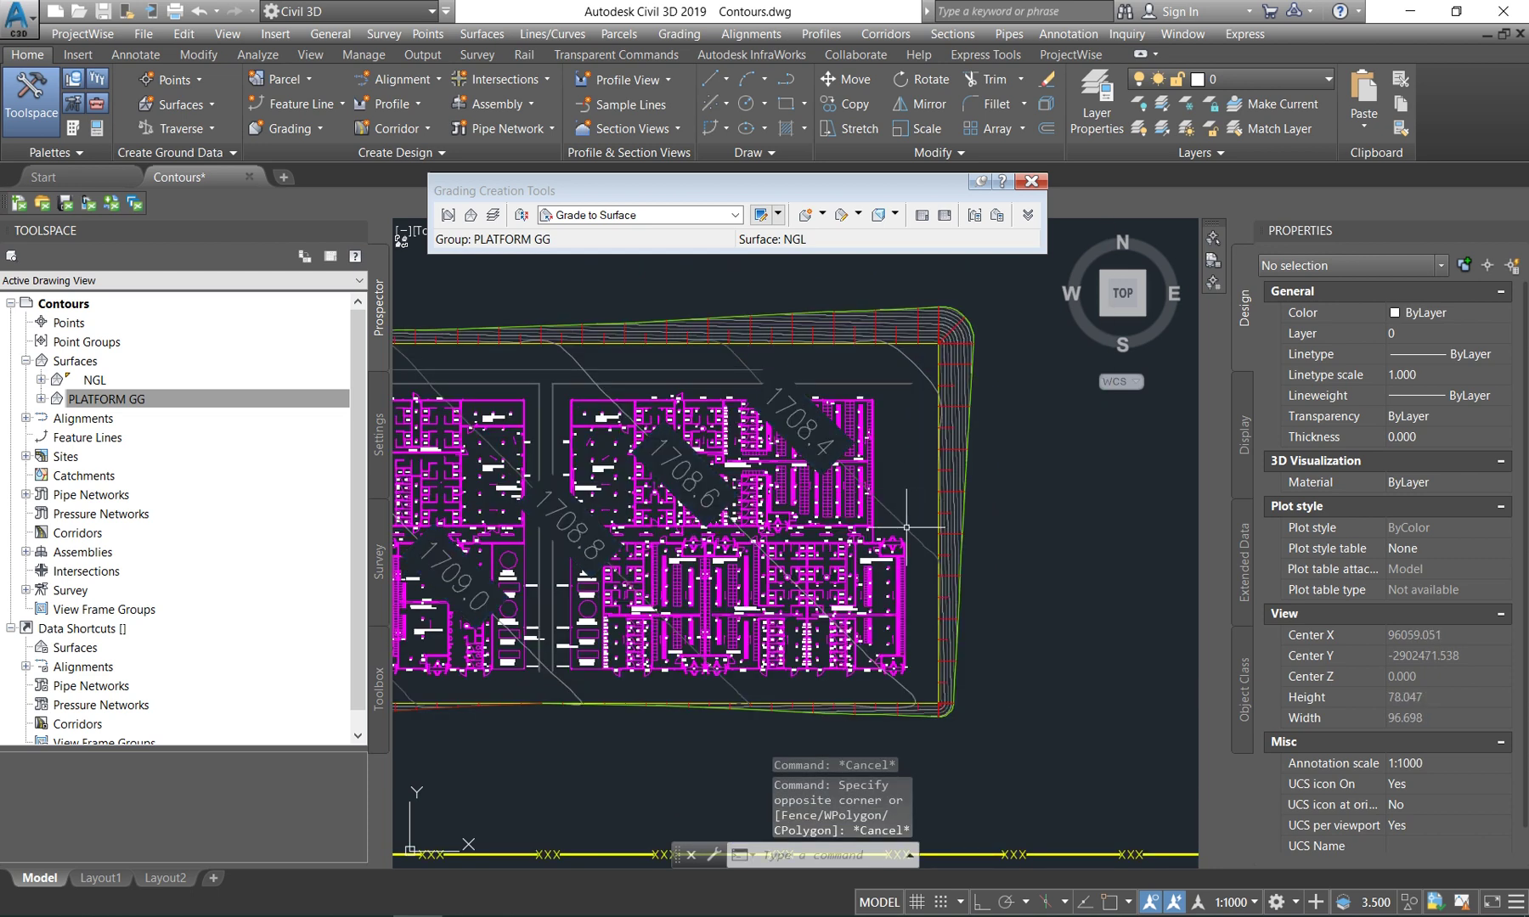
{"action": "scroll", "coordinate": [922, 456], "scroll_direction": "down", "scroll_amount": 2}
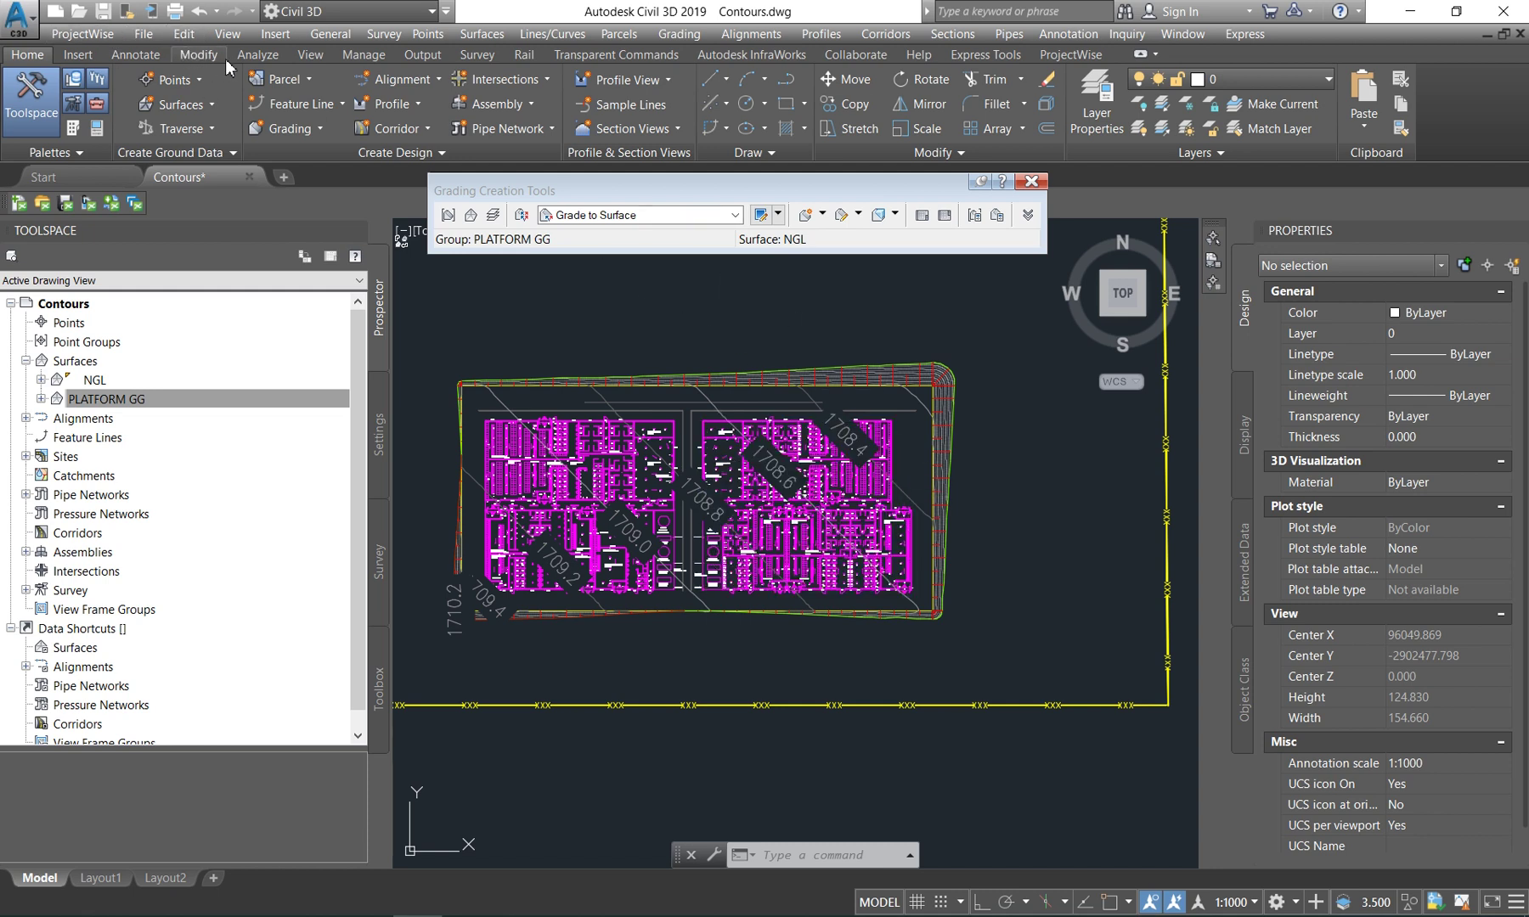
{"action": "left_click", "coordinate": [375, 57]}
From the Analyze tab's Volumes Dashboard, start a new volume surface named VOLUME.
{"action": "left_click", "coordinate": [426, 56]}
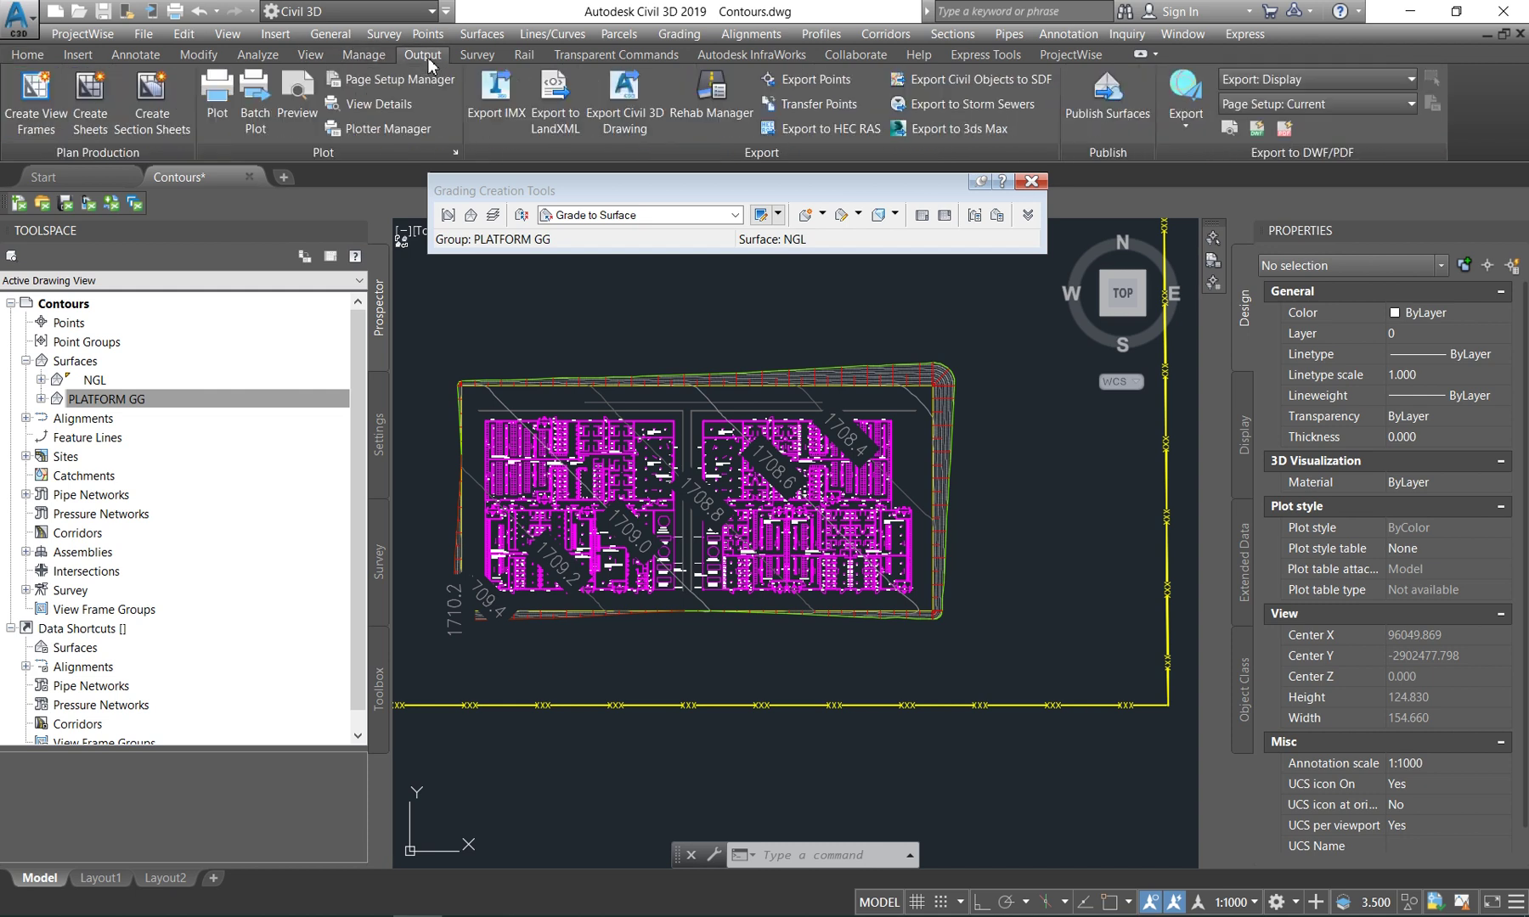
{"action": "left_click", "coordinate": [255, 56]}
{"action": "left_click", "coordinate": [650, 109]}
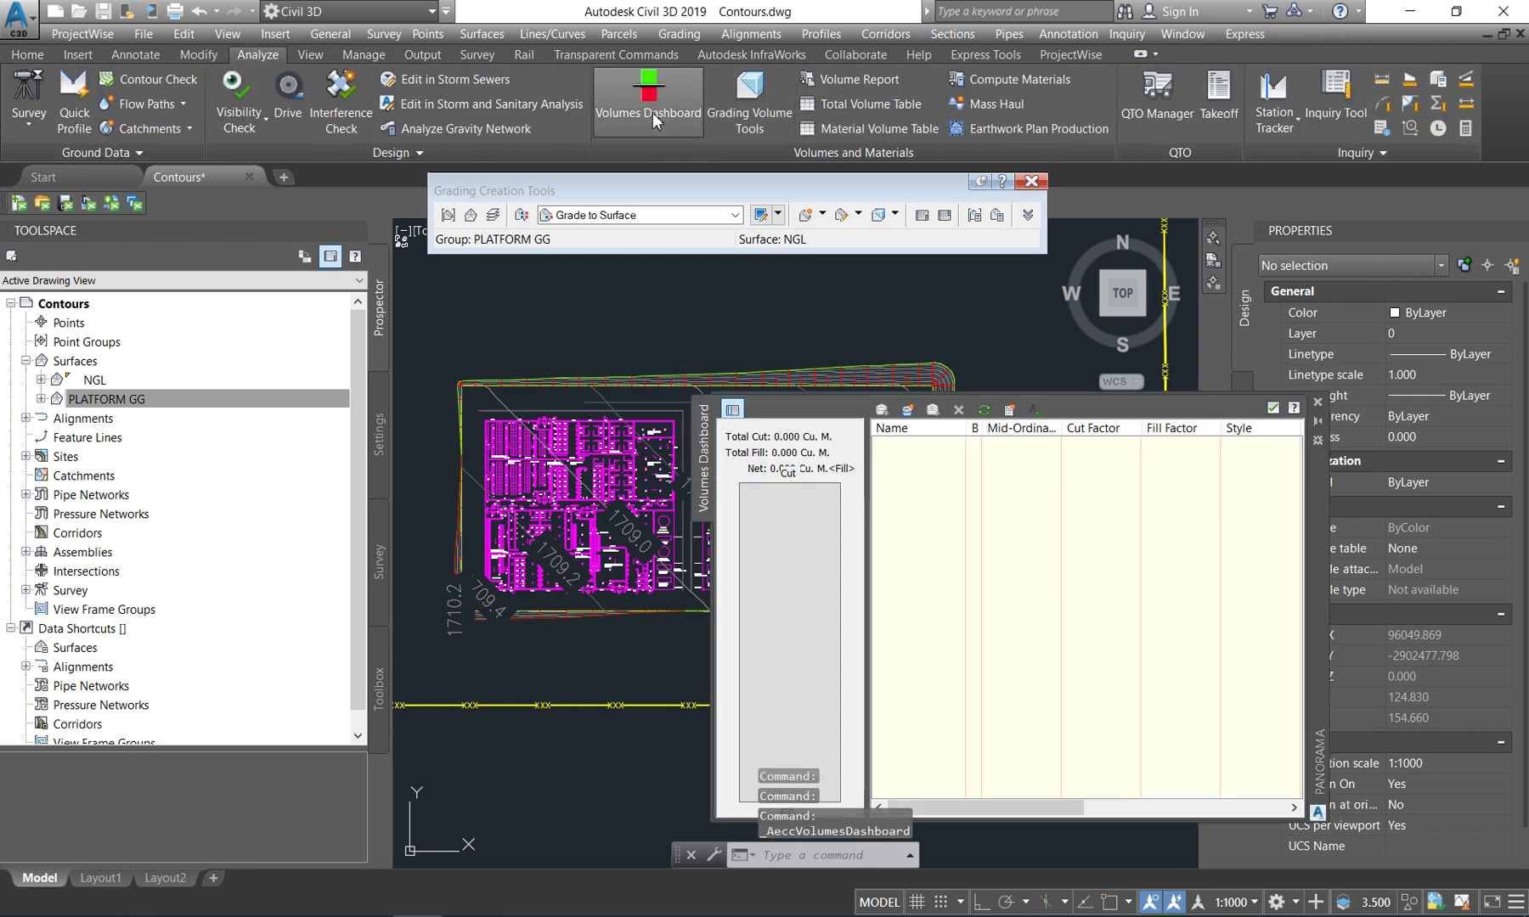
{"action": "left_click", "coordinate": [910, 412]}
{"action": "left_click", "coordinate": [399, 134]}
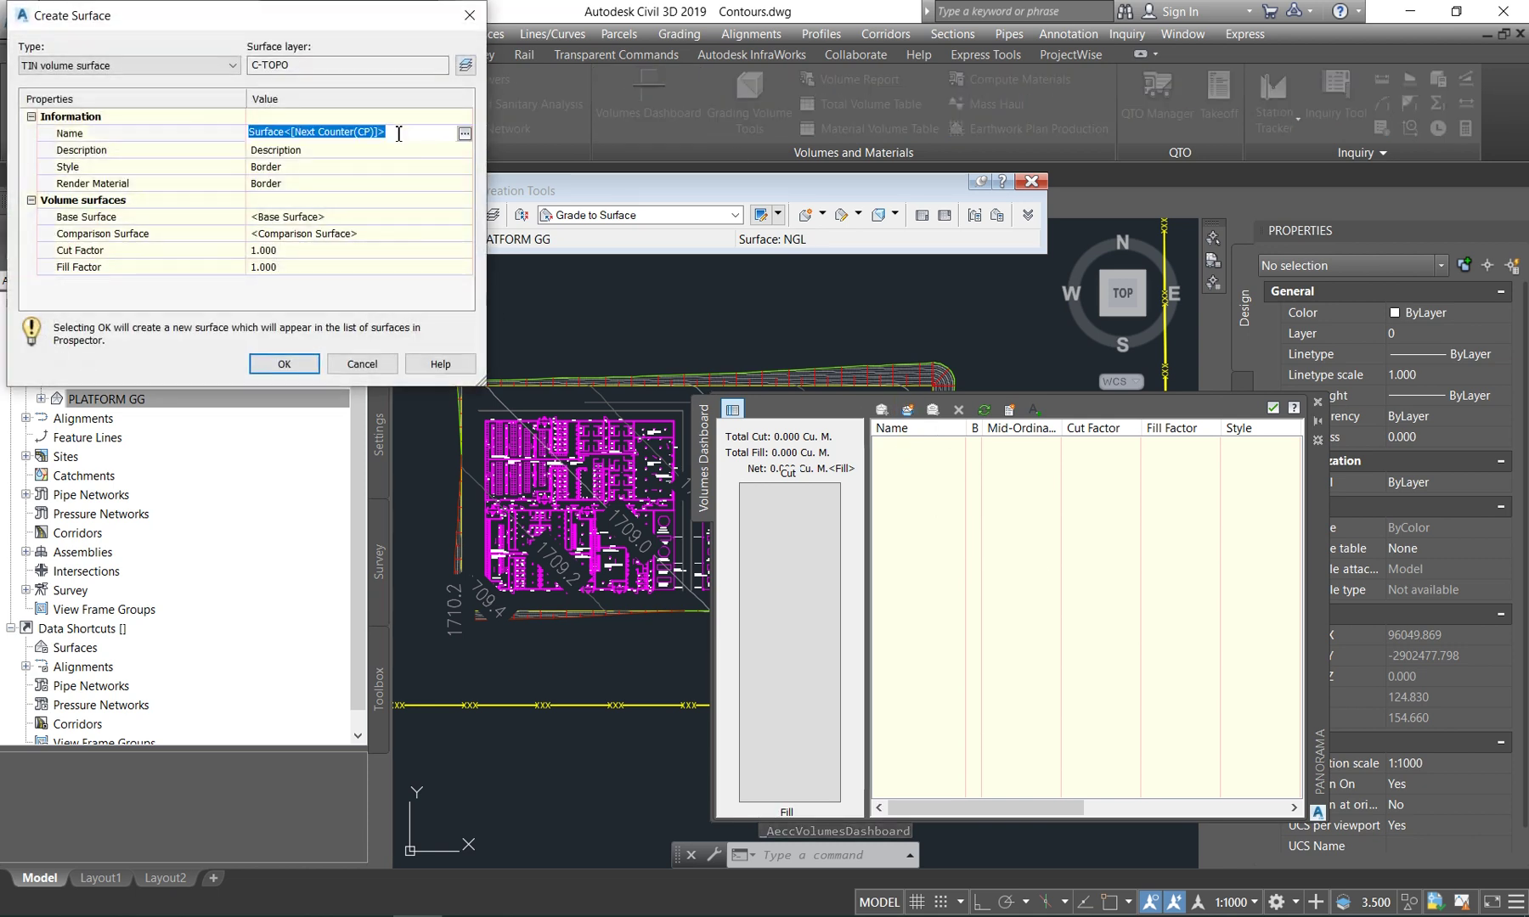
{"action": "type", "text": "VOLU"}
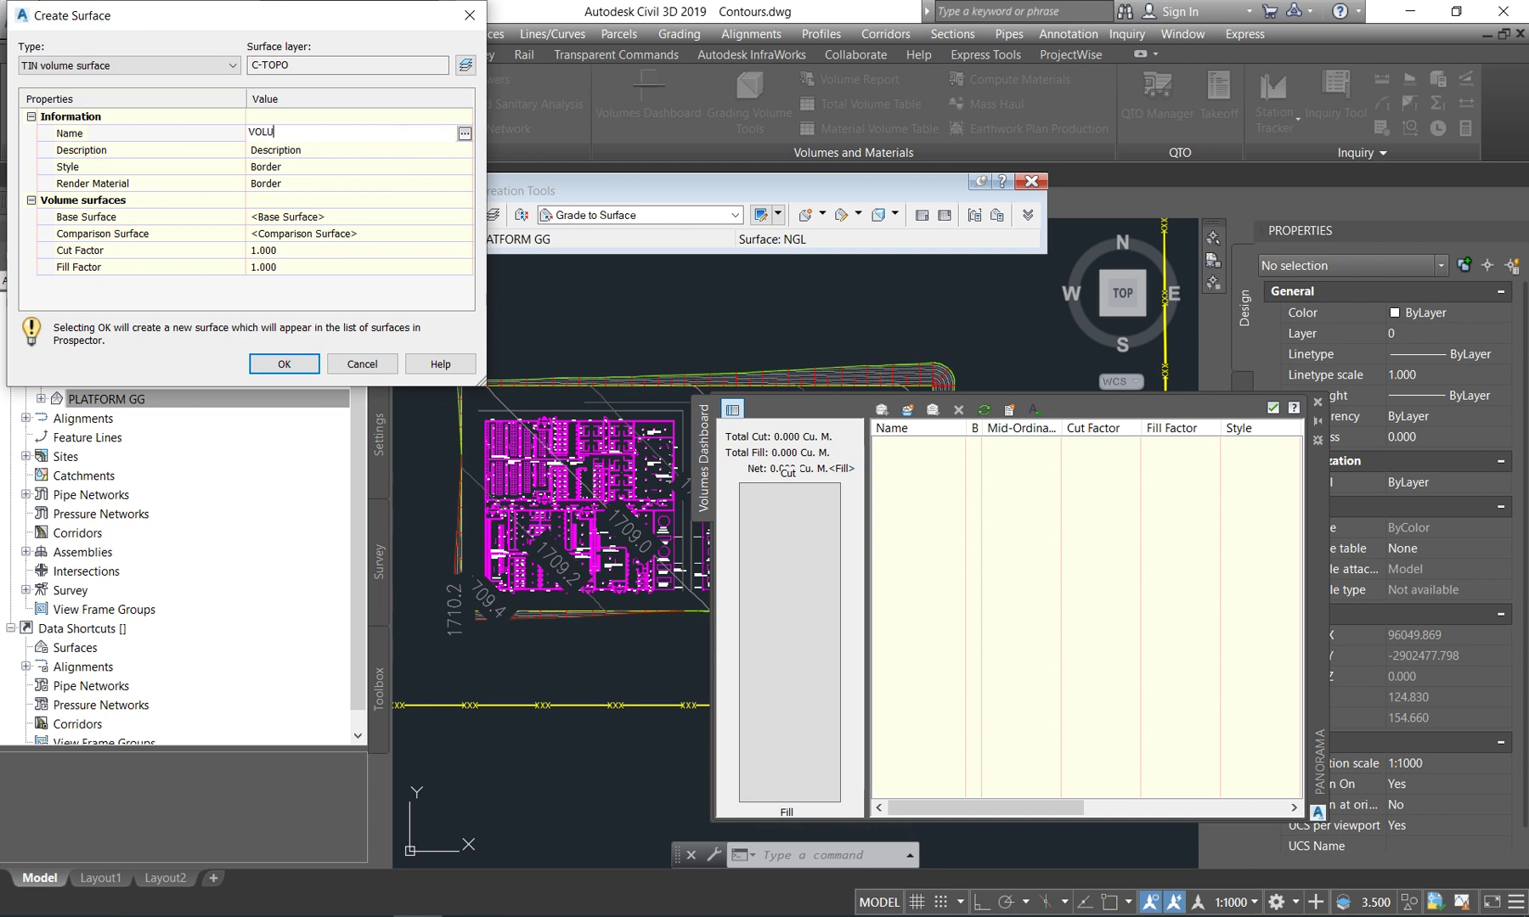
{"action": "type", "text": "ME"}
{"action": "key", "text": "Return"}
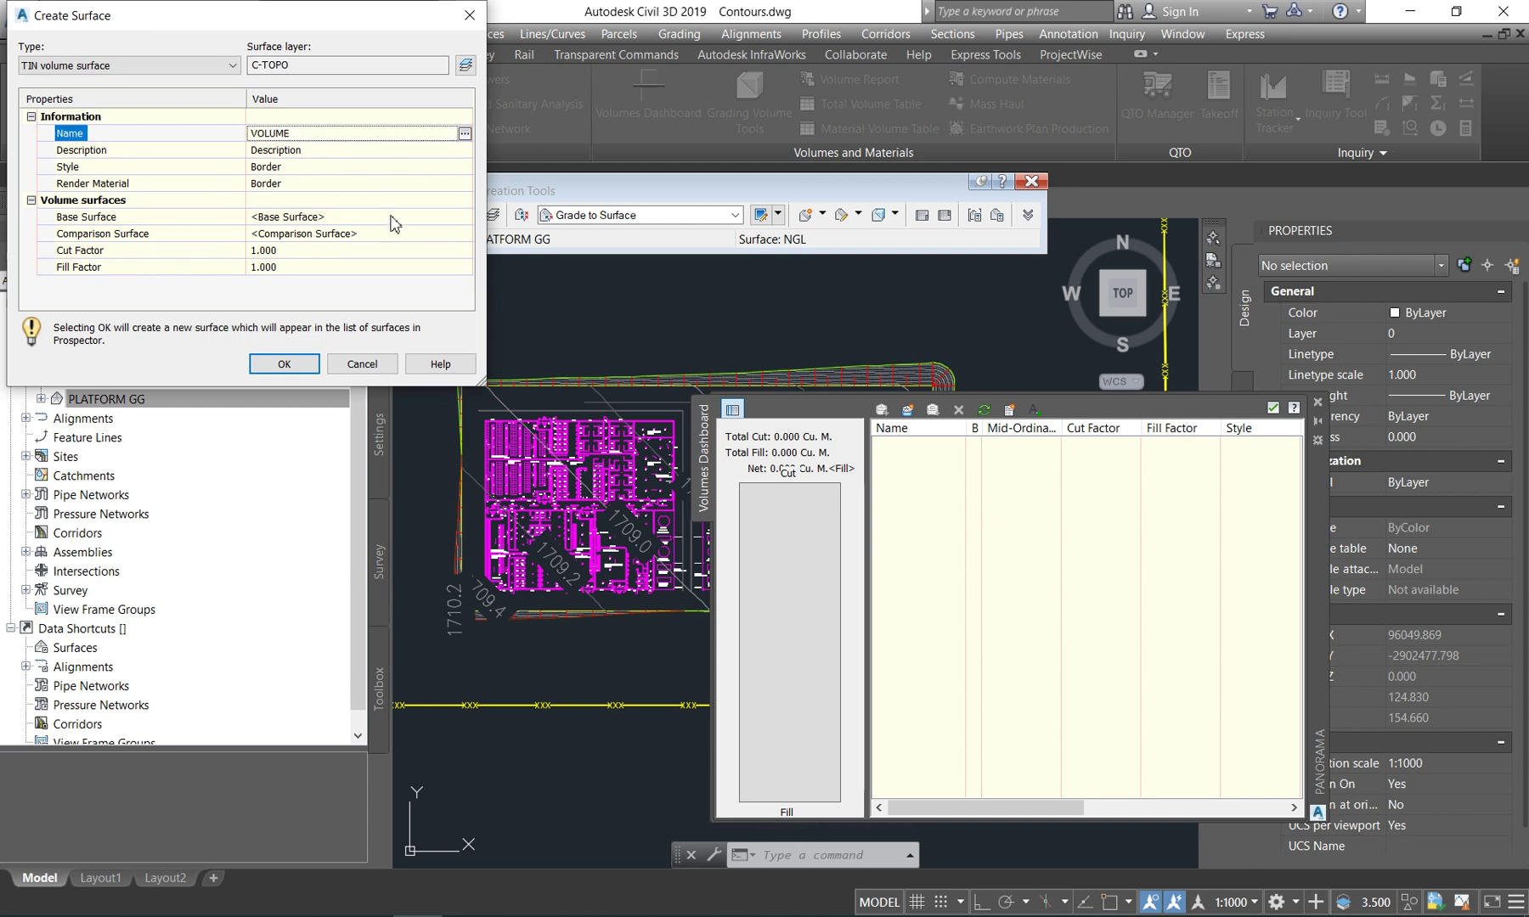
Set NGL as base and PLATFORM GG as comparison surface, then create VOLUME.
{"action": "left_click", "coordinate": [395, 217]}
{"action": "left_click", "coordinate": [465, 216]}
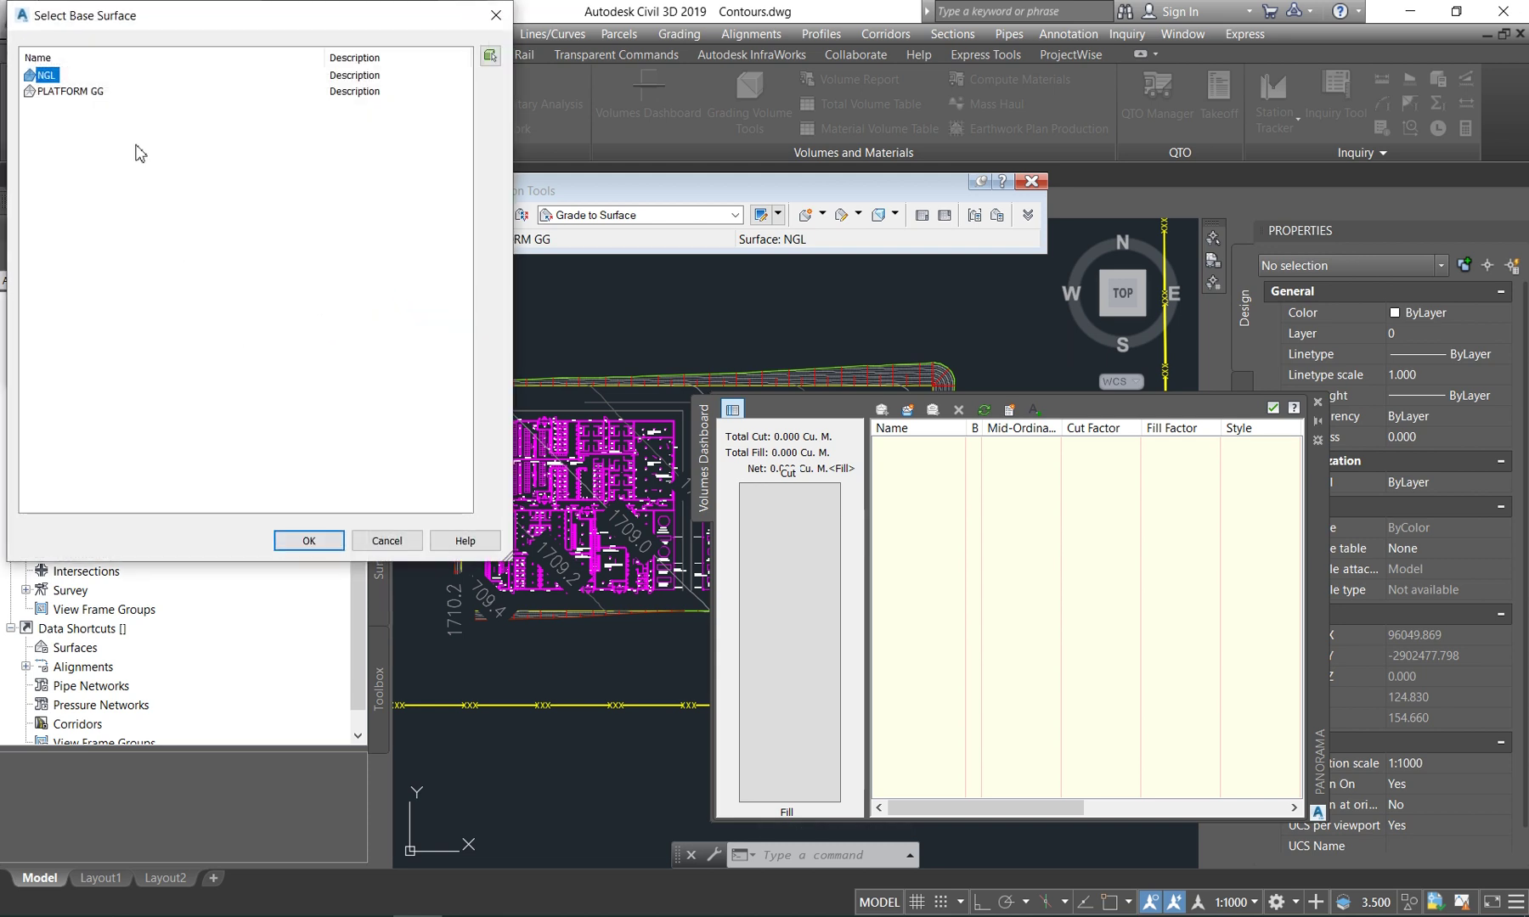
{"action": "left_click", "coordinate": [308, 540]}
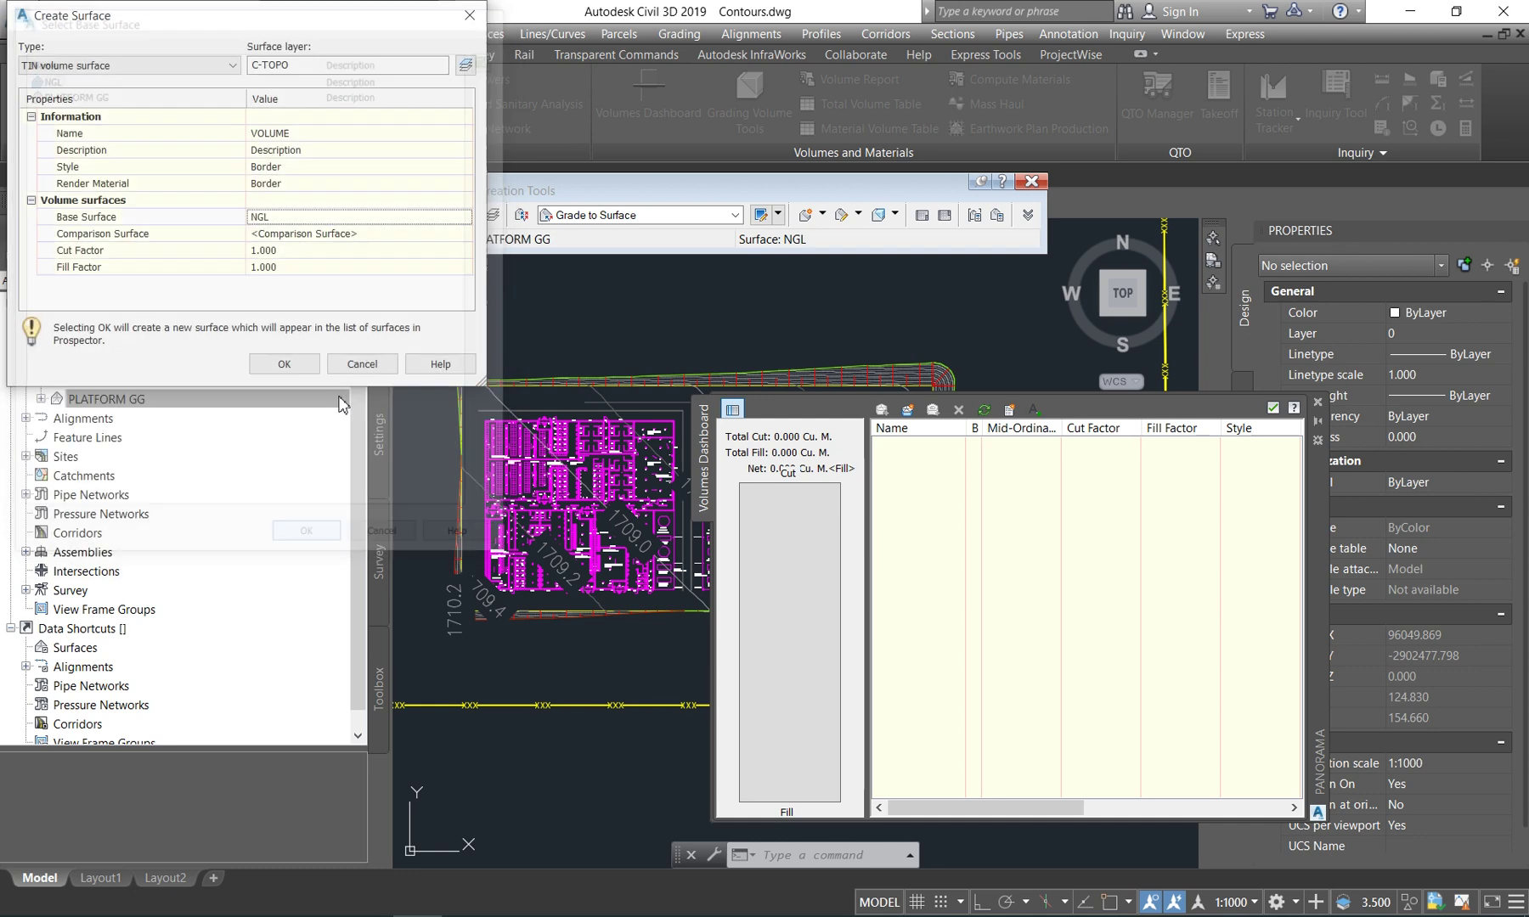
{"action": "left_click", "coordinate": [367, 236]}
{"action": "left_click", "coordinate": [465, 234]}
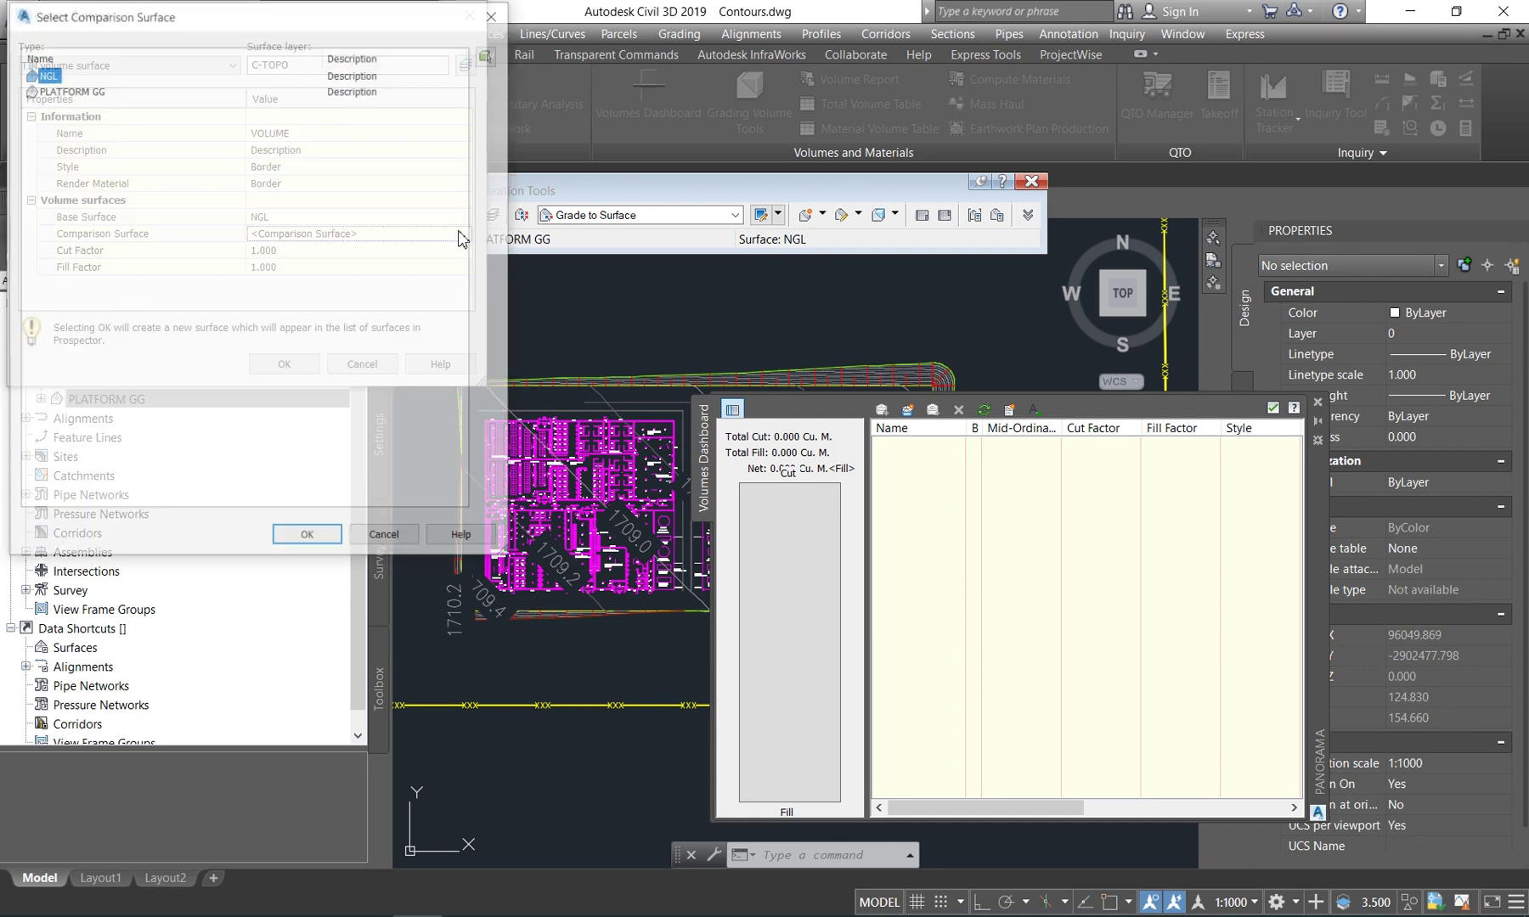
{"action": "left_click", "coordinate": [72, 91]}
{"action": "left_click", "coordinate": [310, 541]}
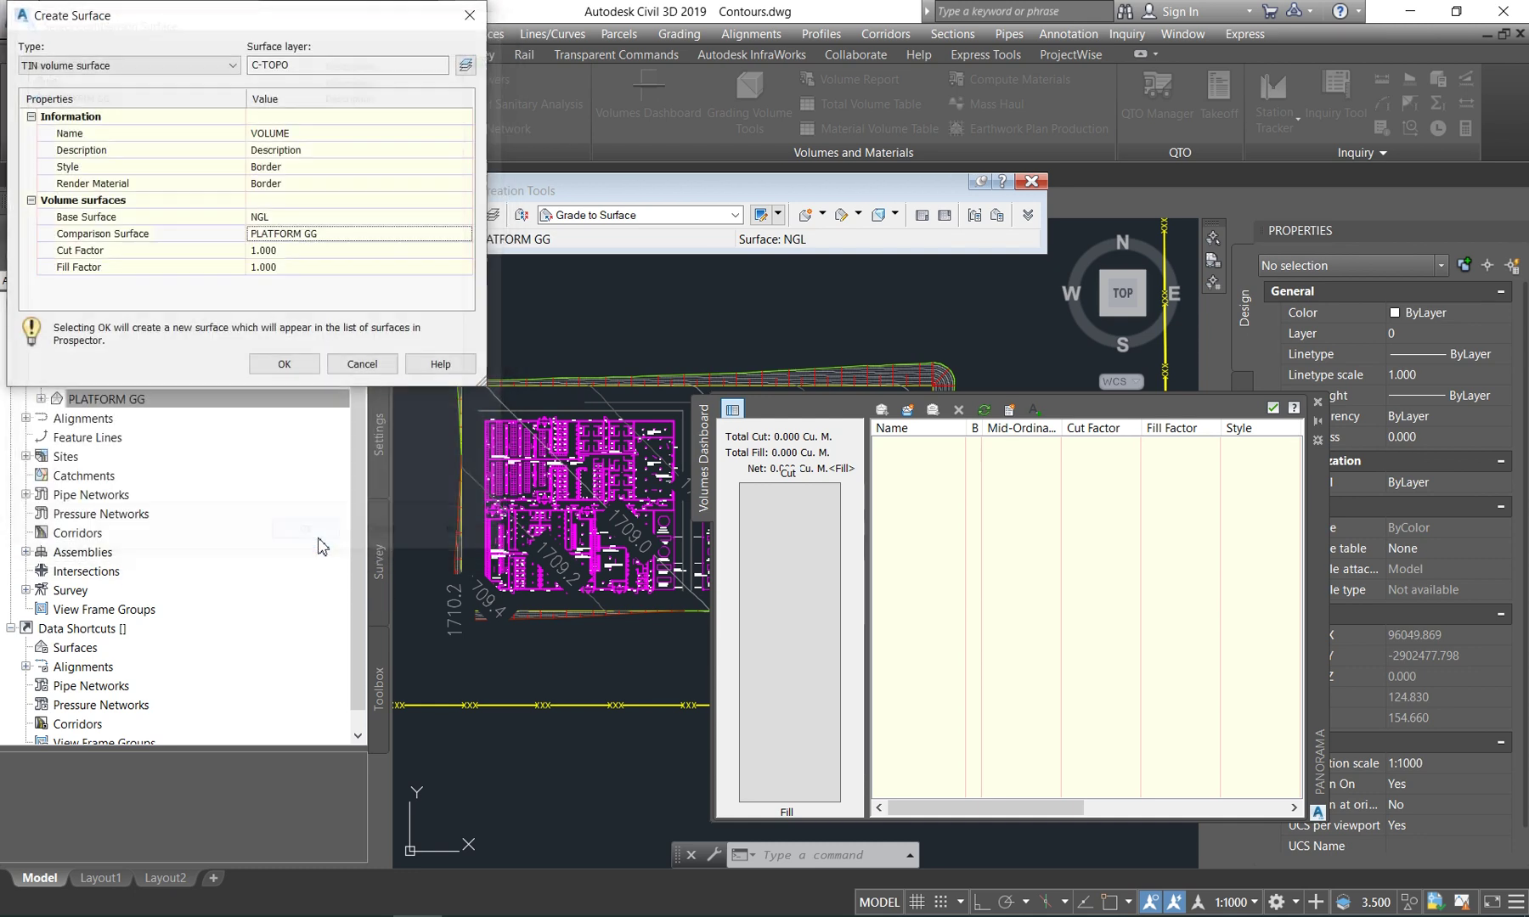
{"action": "left_click", "coordinate": [304, 370]}
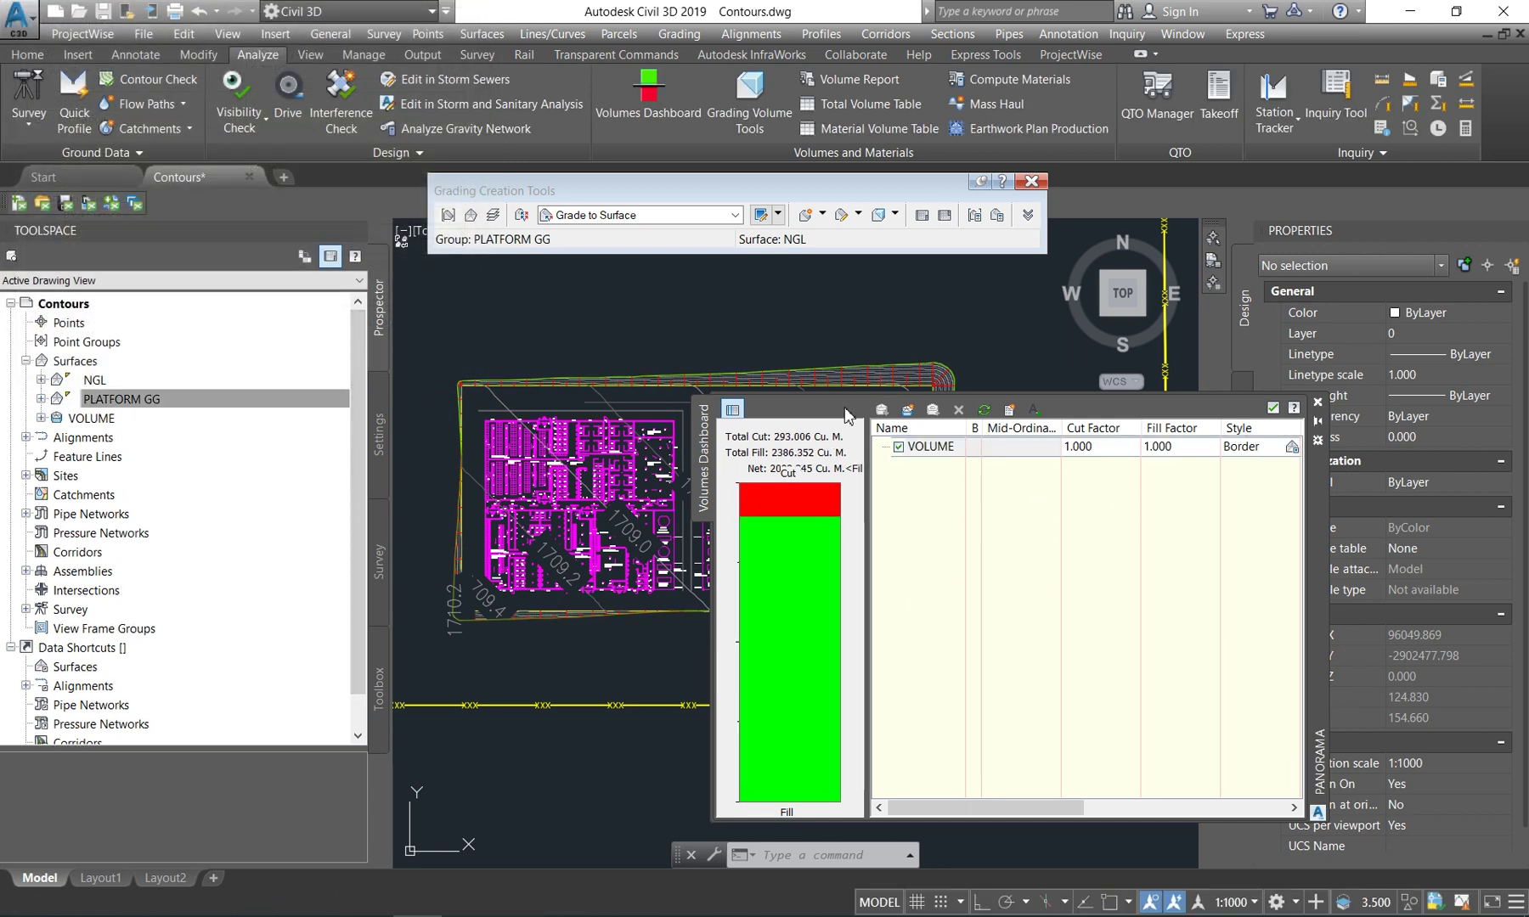
Dock the Volumes Dashboard, highlight VOLUME, then select the platform boundary feature line and zoom out.
{"action": "mouse_move", "coordinate": [1321, 502]}
{"action": "left_mouse_down"}
{"action": "mouse_move", "coordinate": [908, 299]}
{"action": "mouse_move", "coordinate": [943, 85]}
{"action": "mouse_move", "coordinate": [949, 173]}
{"action": "left_mouse_up"}
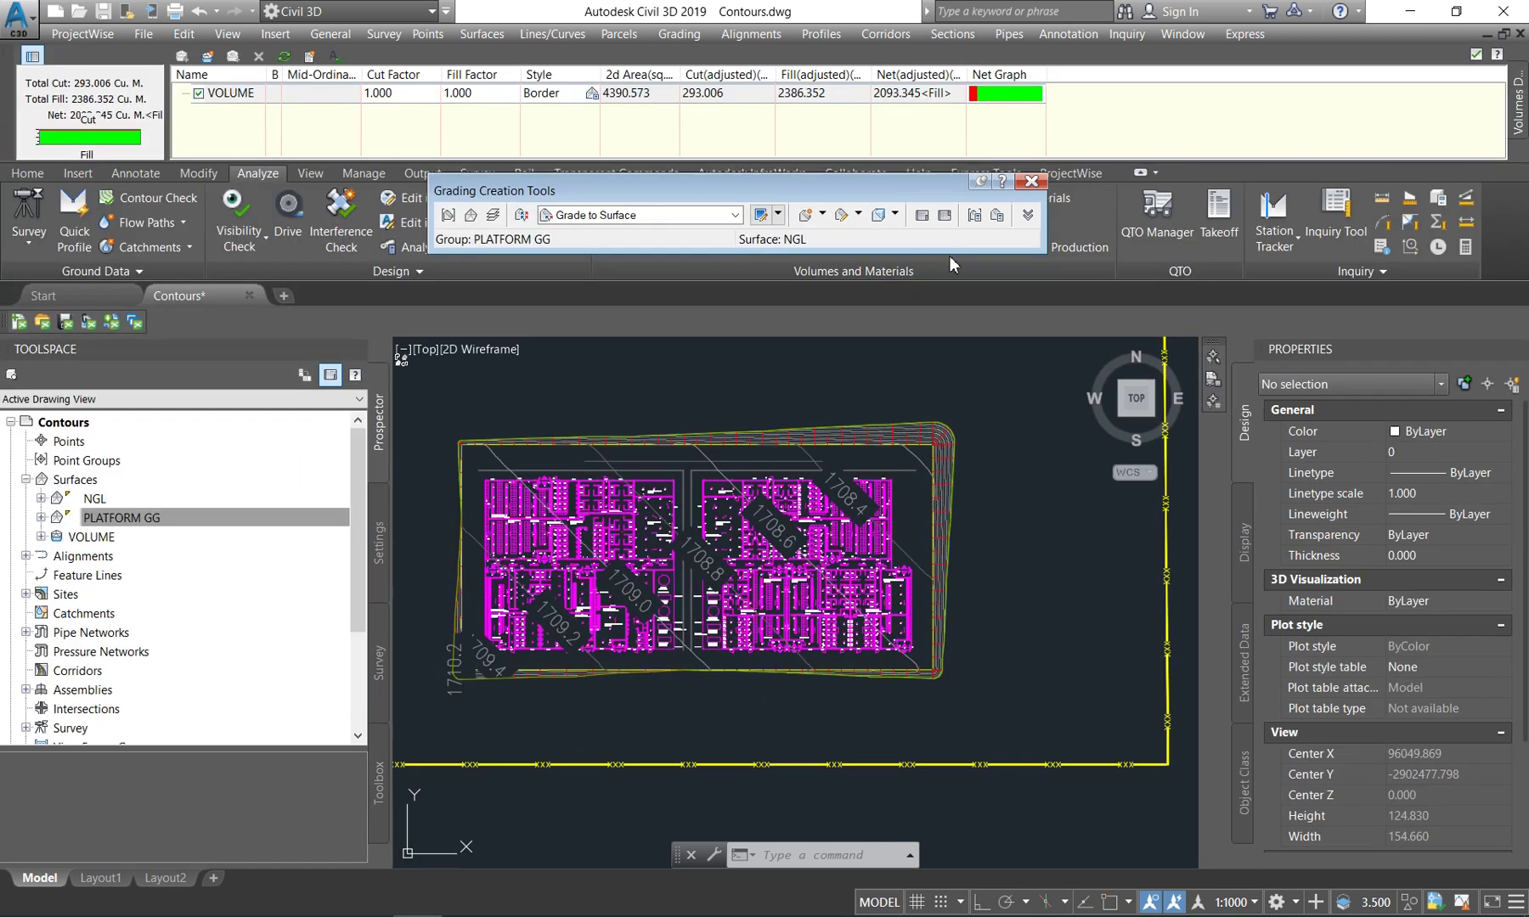
{"action": "left_click", "coordinate": [816, 94]}
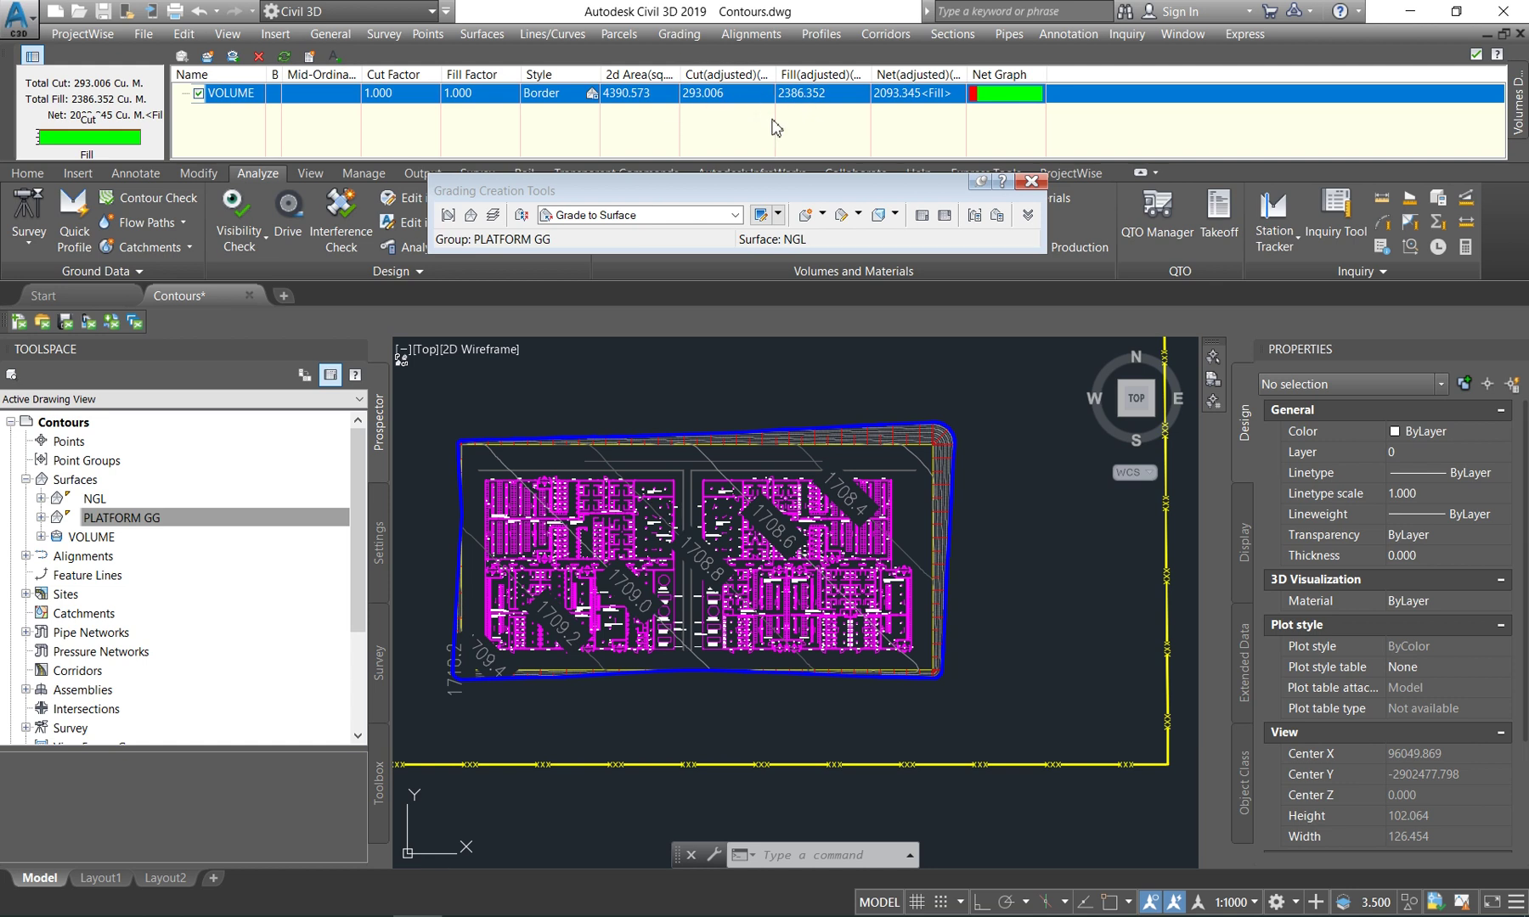
{"action": "scroll", "coordinate": [872, 465], "scroll_direction": "up", "scroll_amount": 4}
{"action": "key", "text": "Escape"}
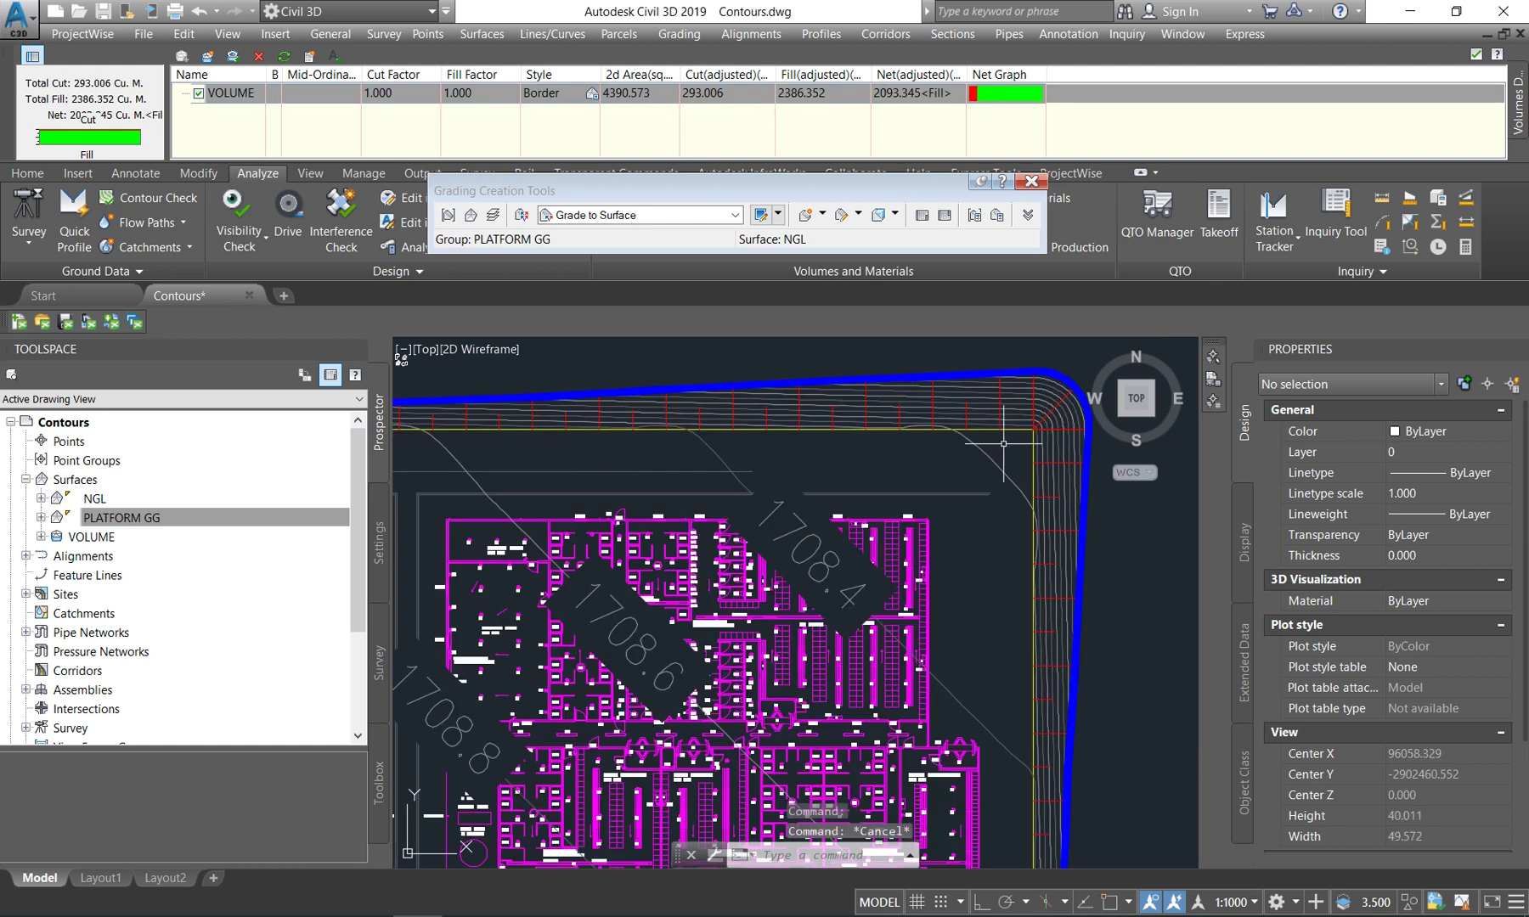
{"action": "left_click", "coordinate": [1016, 429]}
{"action": "scroll", "coordinate": [957, 440], "scroll_direction": "down", "scroll_amount": 4}
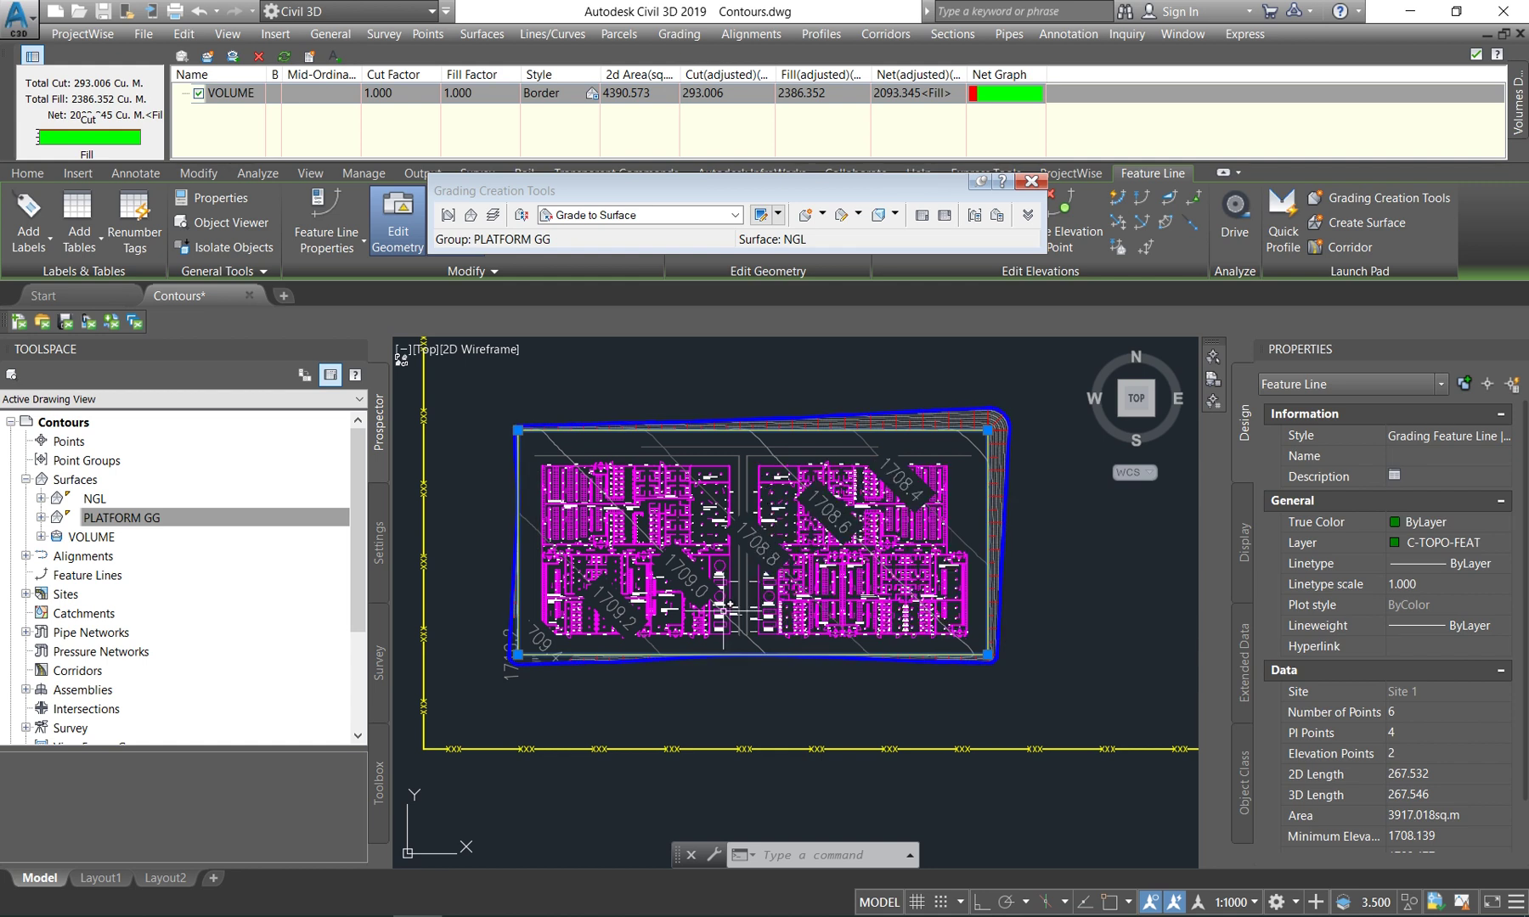
Deselect the feature line, zoom out, and close the Grading Creation Tools and Volumes Dashboard.
{"action": "key", "text": "Escape"}
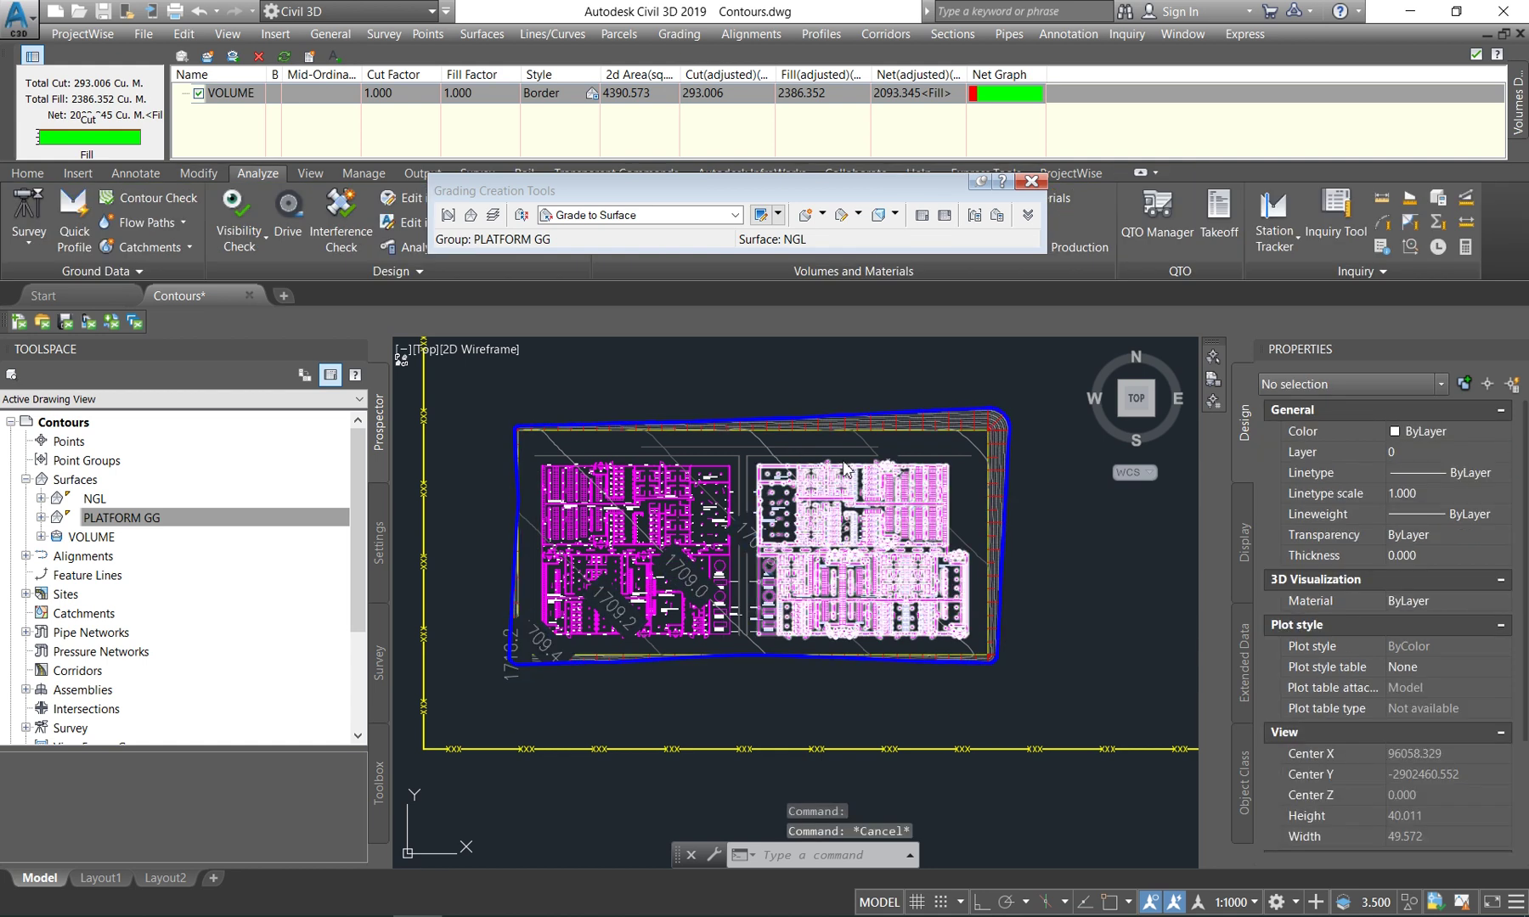
{"action": "scroll", "coordinate": [924, 422], "scroll_direction": "down", "scroll_amount": 2}
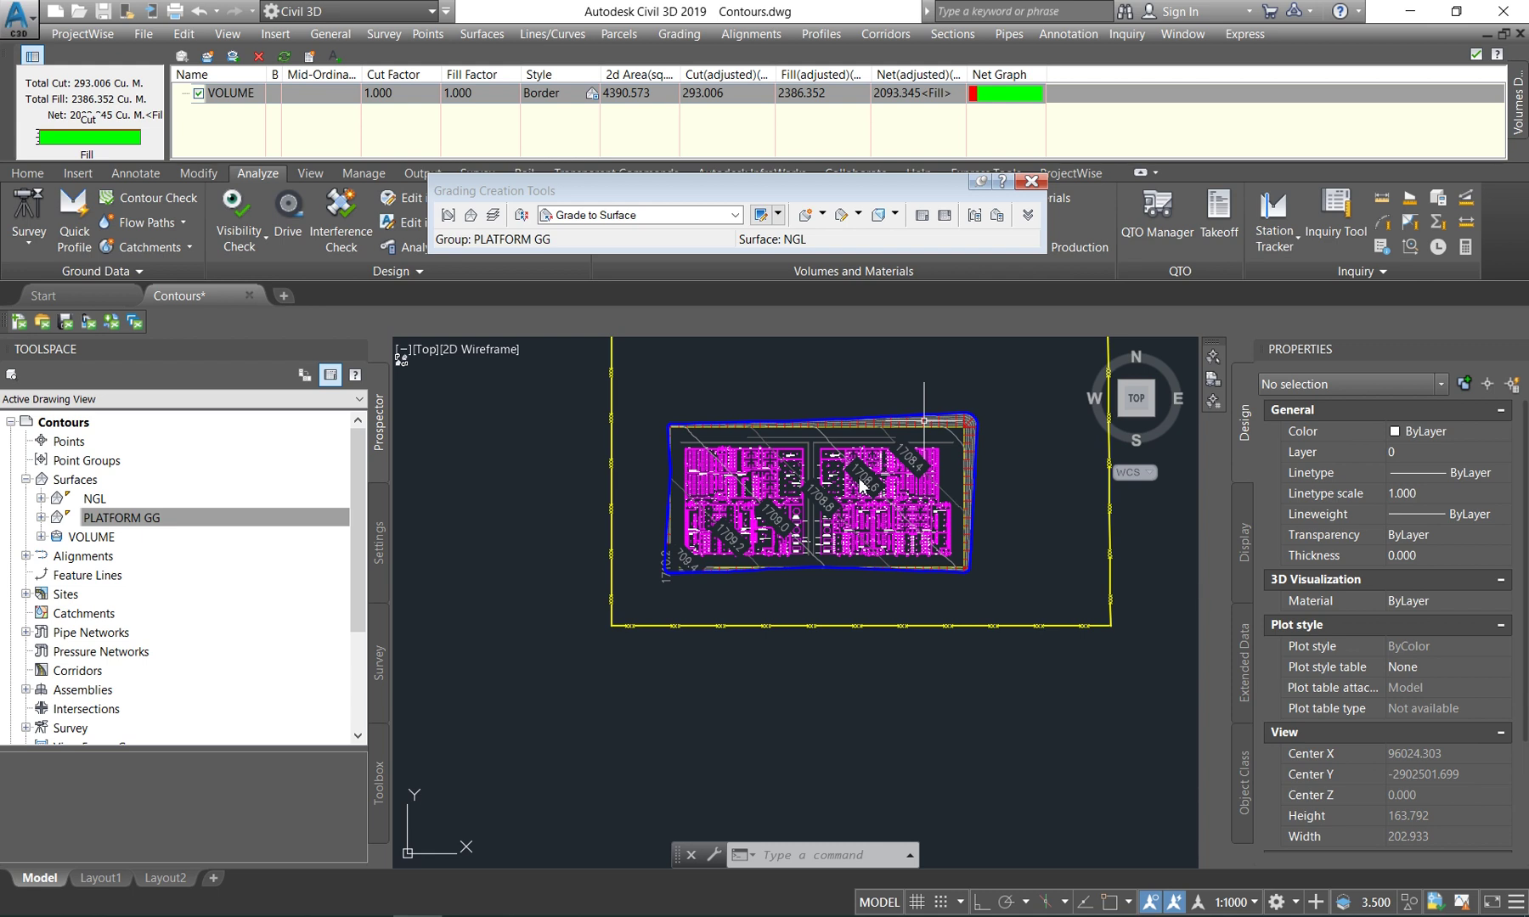
{"action": "left_click", "coordinate": [1032, 181]}
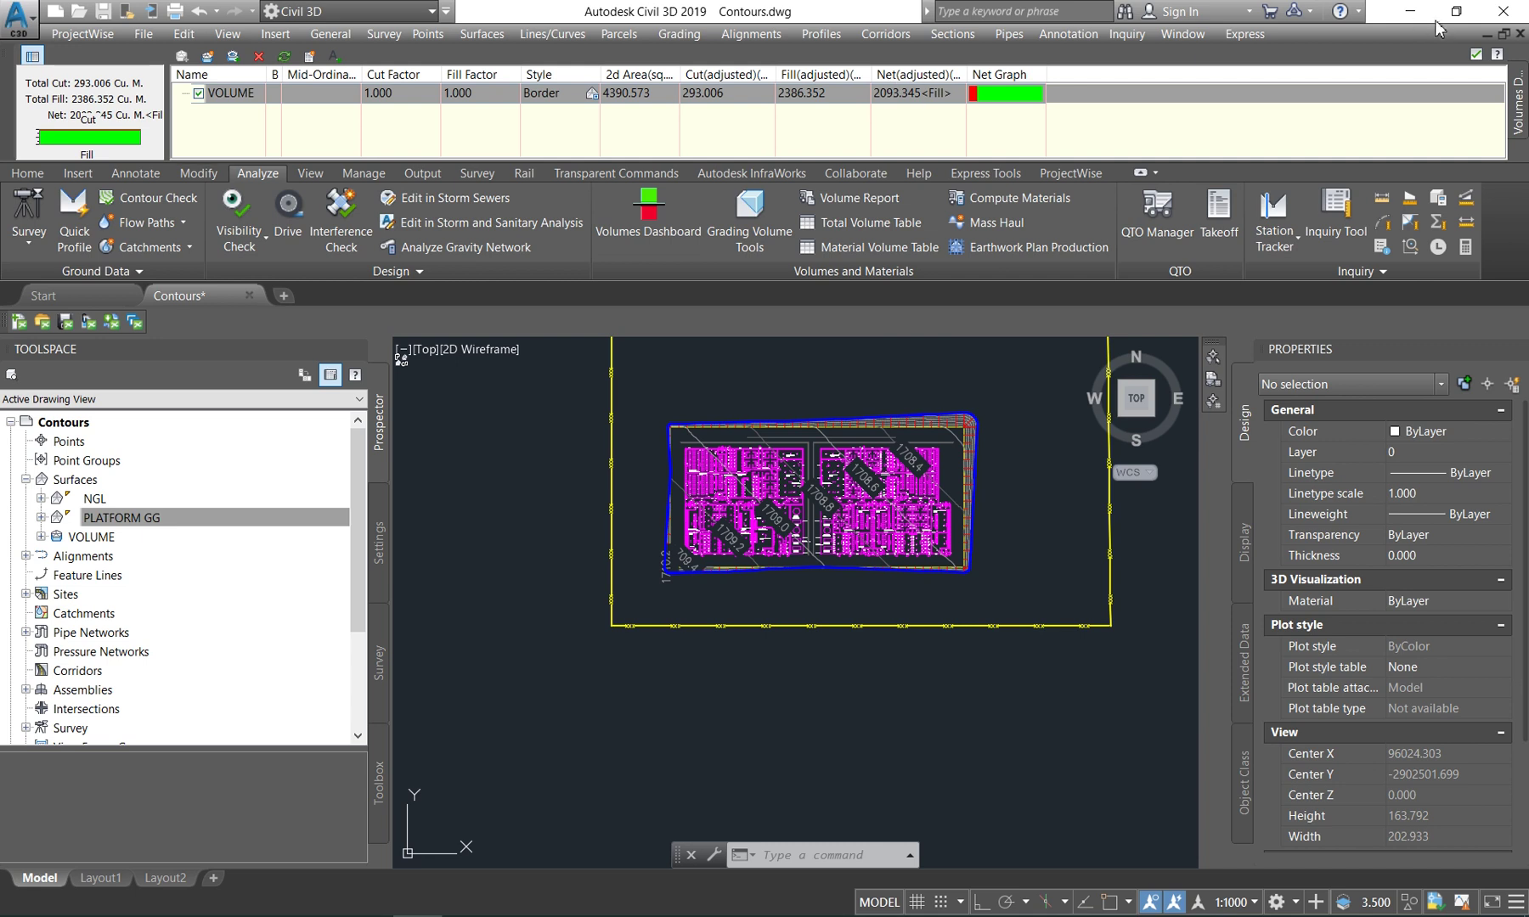
{"action": "left_click", "coordinate": [1475, 54]}
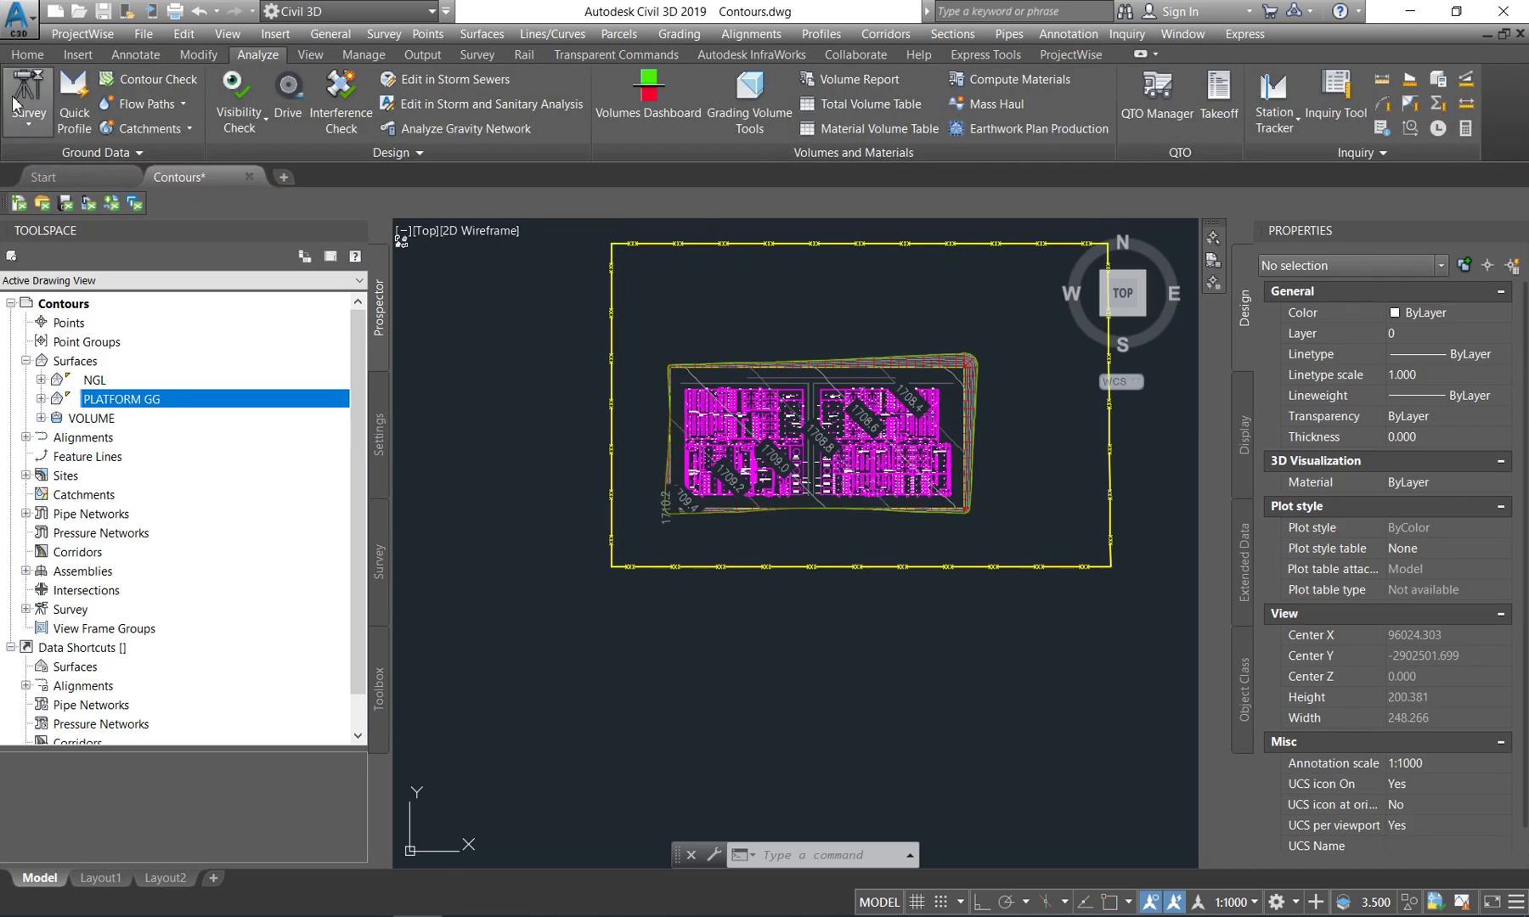
In the VOLUME surface properties, run an elevation analysis with 2 ranges.
{"action": "left_click", "coordinate": [40, 57]}
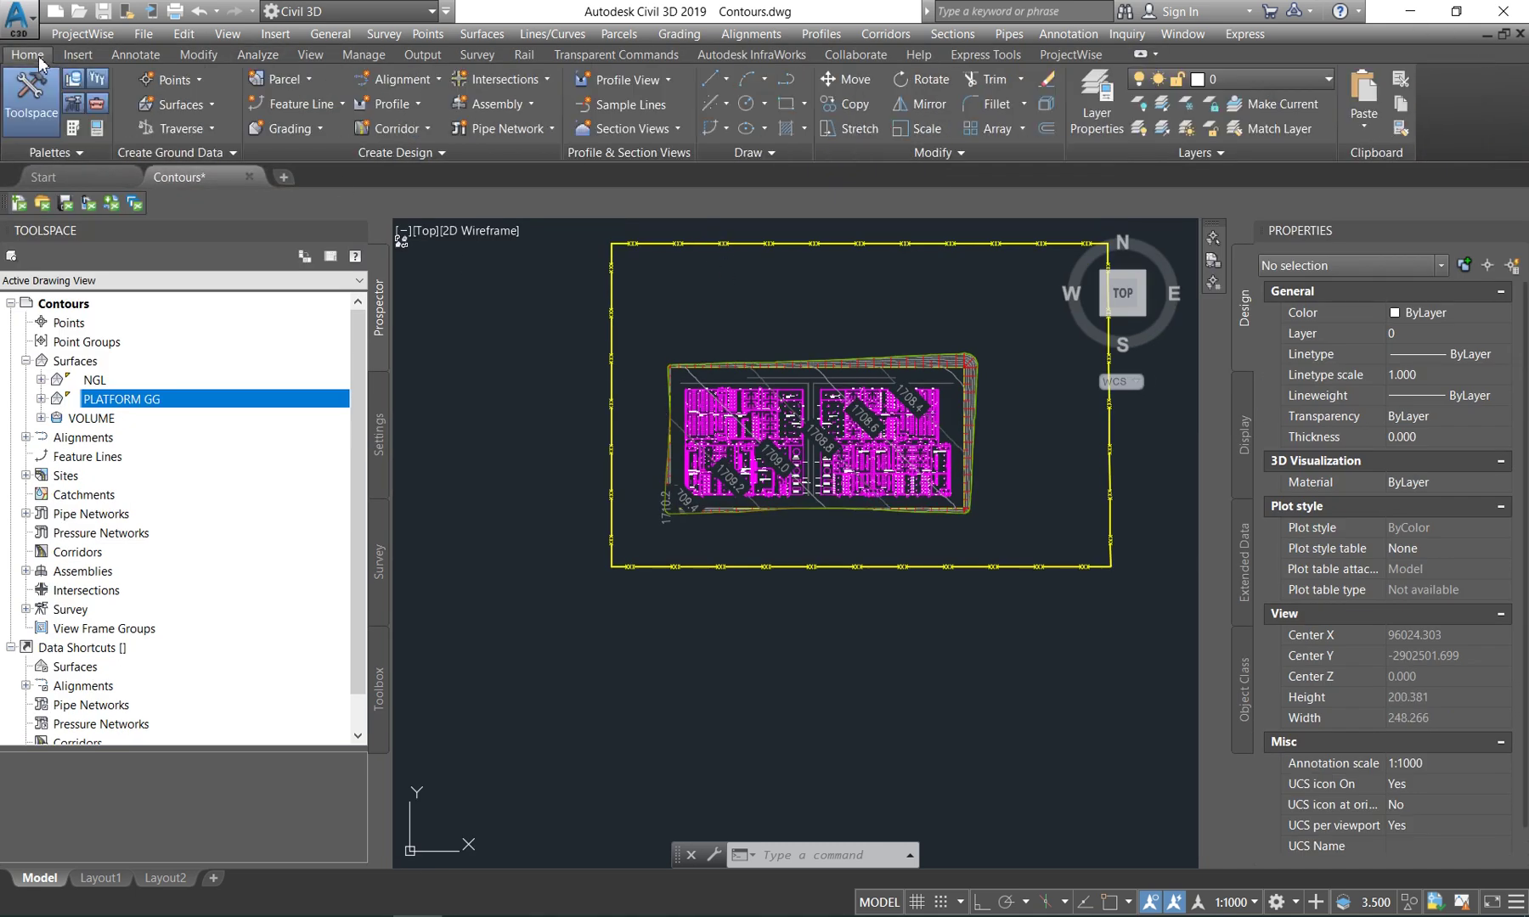
{"action": "right_click", "coordinate": [87, 418]}
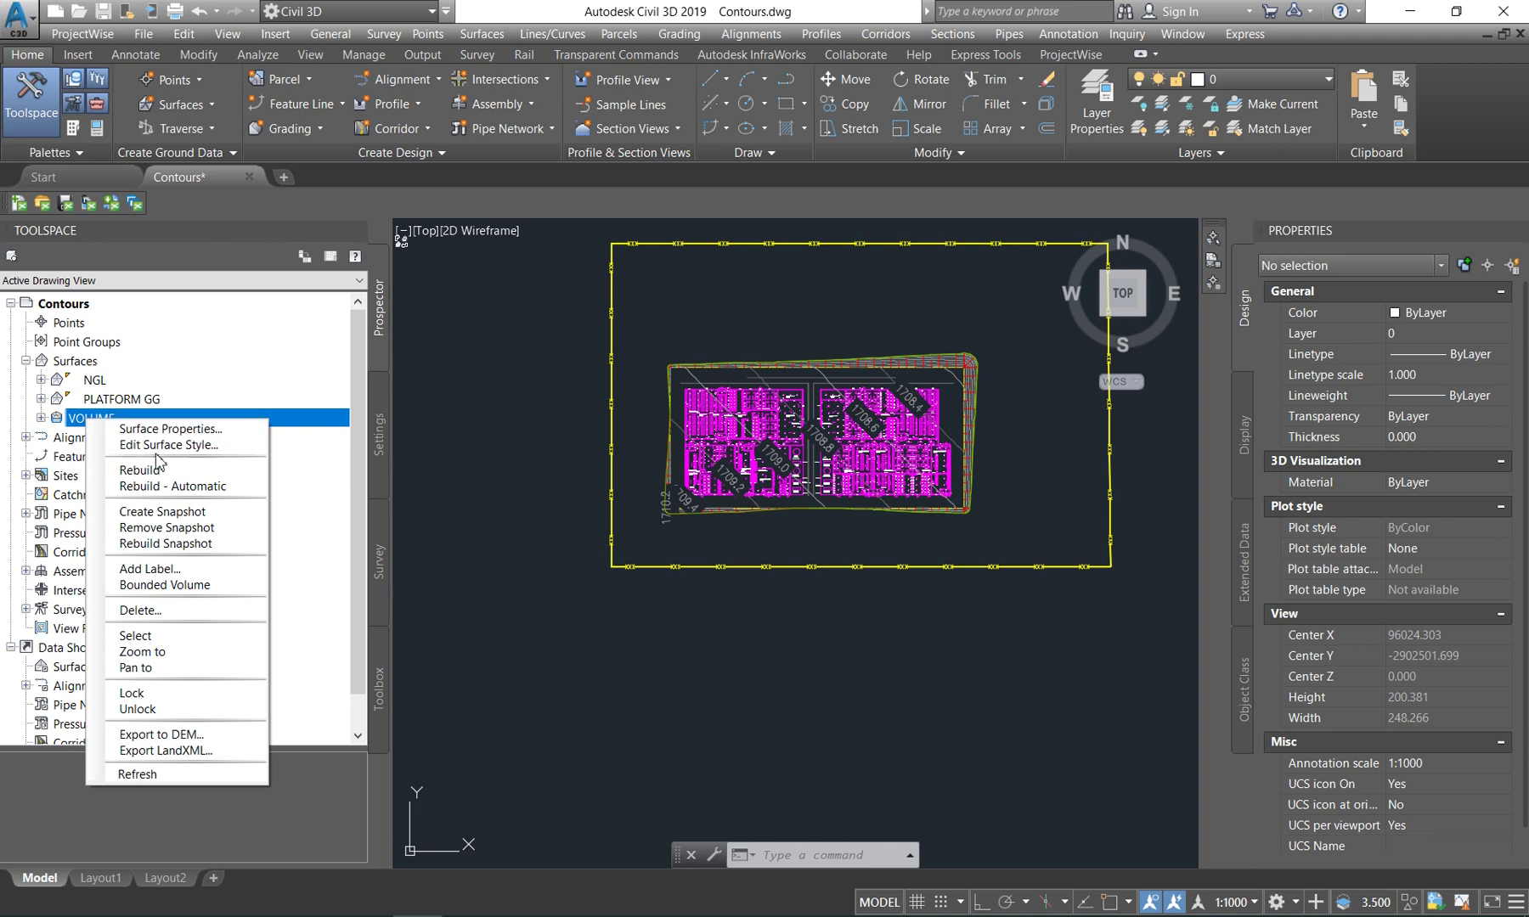
{"action": "left_click", "coordinate": [155, 432]}
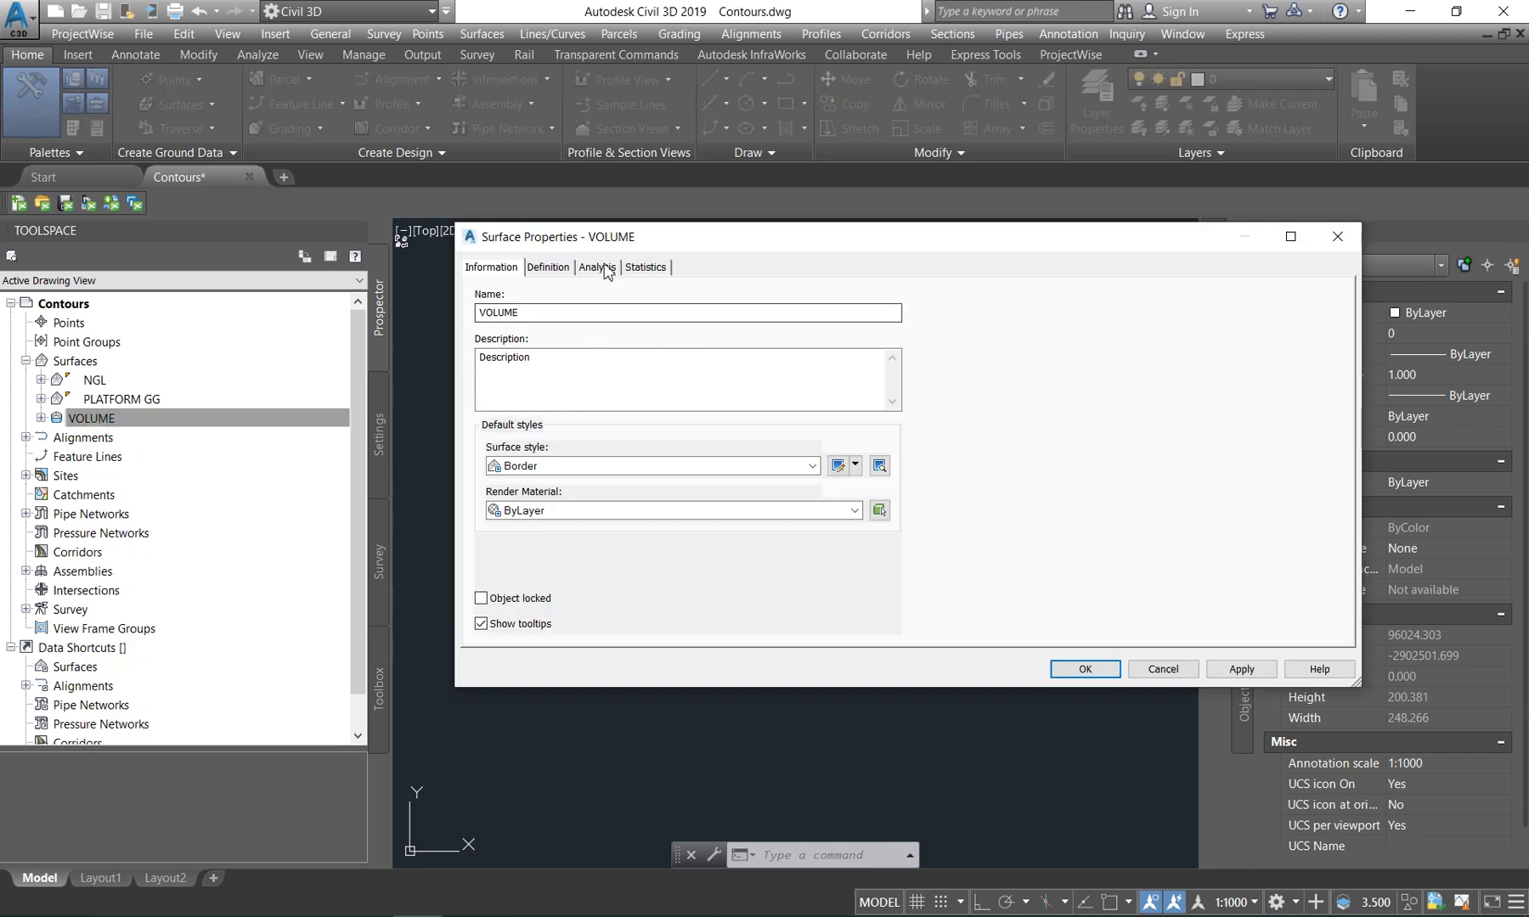
{"action": "left_click", "coordinate": [597, 267]}
{"action": "left_click", "coordinate": [845, 428]}
{"action": "type", "text": "2"}
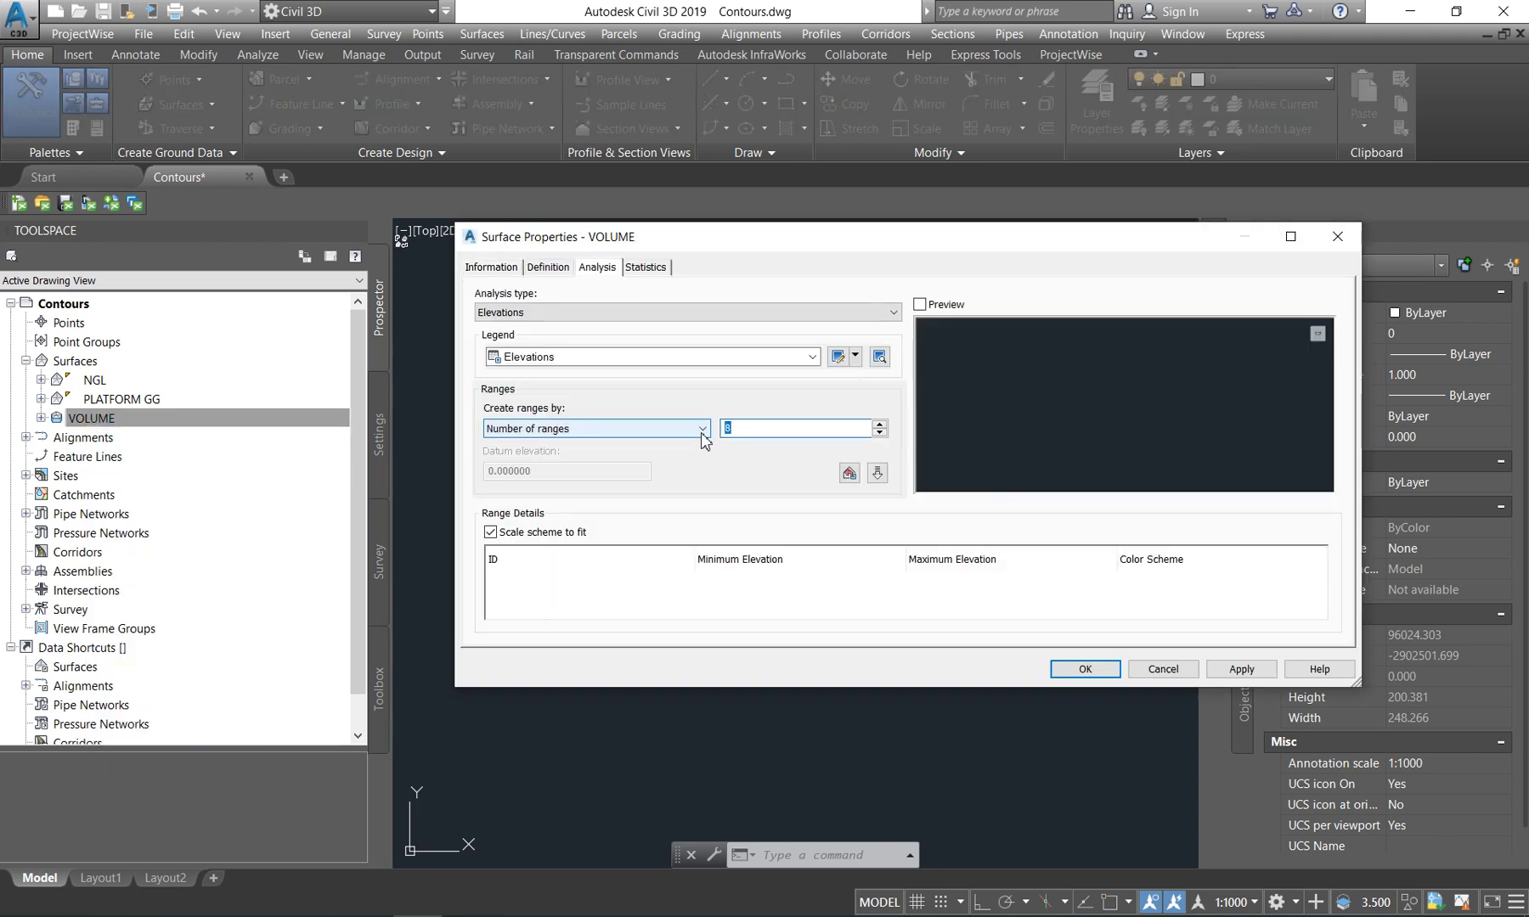
{"action": "left_click", "coordinate": [878, 473]}
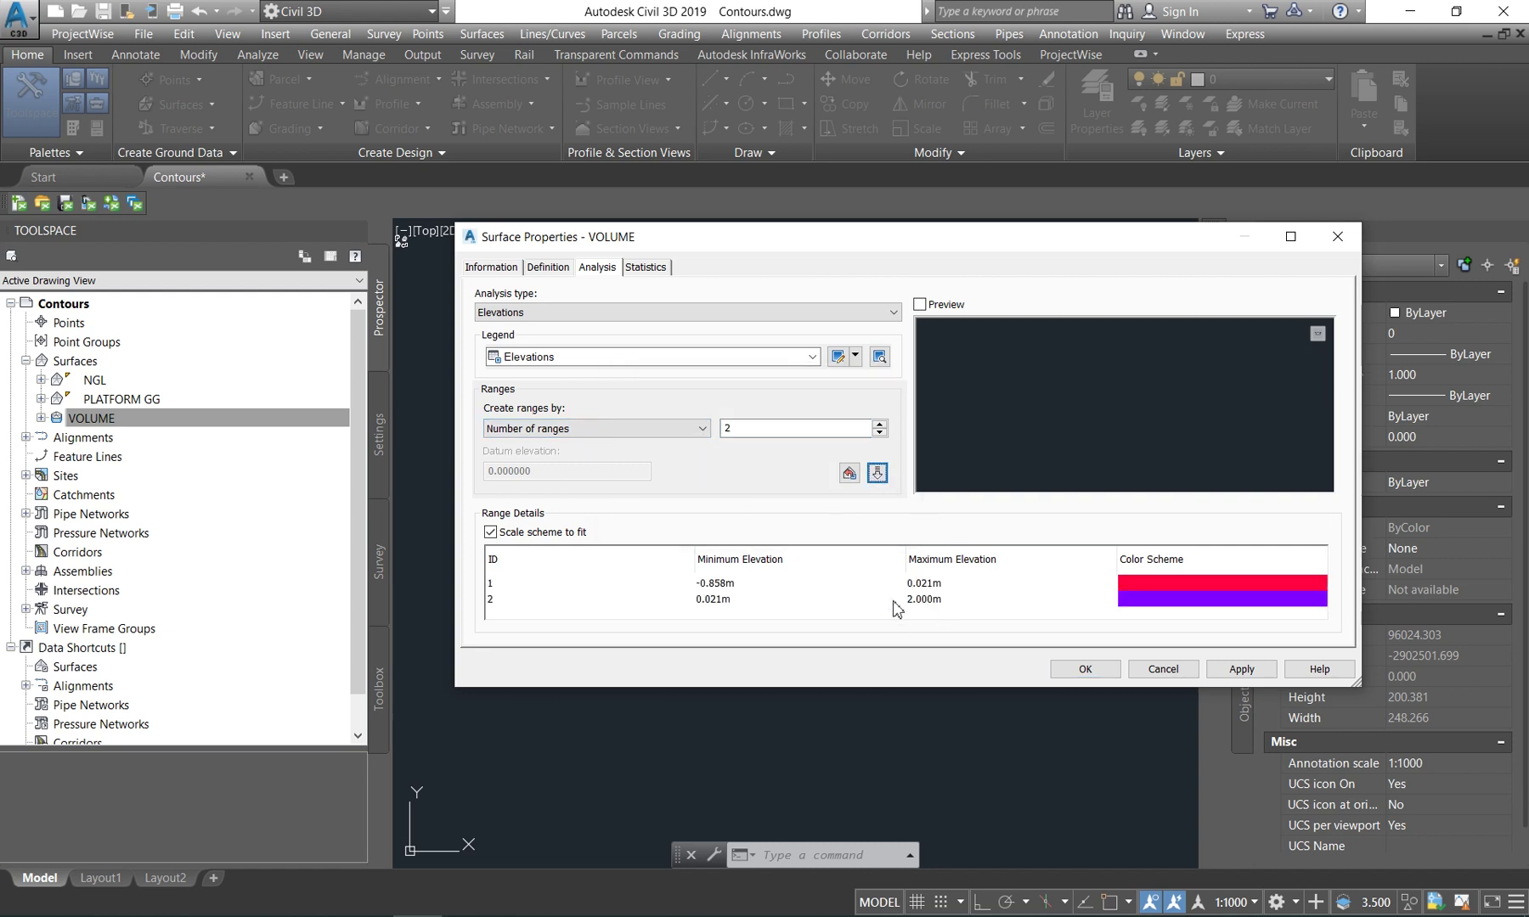
Set the boundary between the two elevation ranges to 0 m and apply the analysis.
{"action": "double_click", "coordinate": [929, 584]}
{"action": "type", "text": "0"}
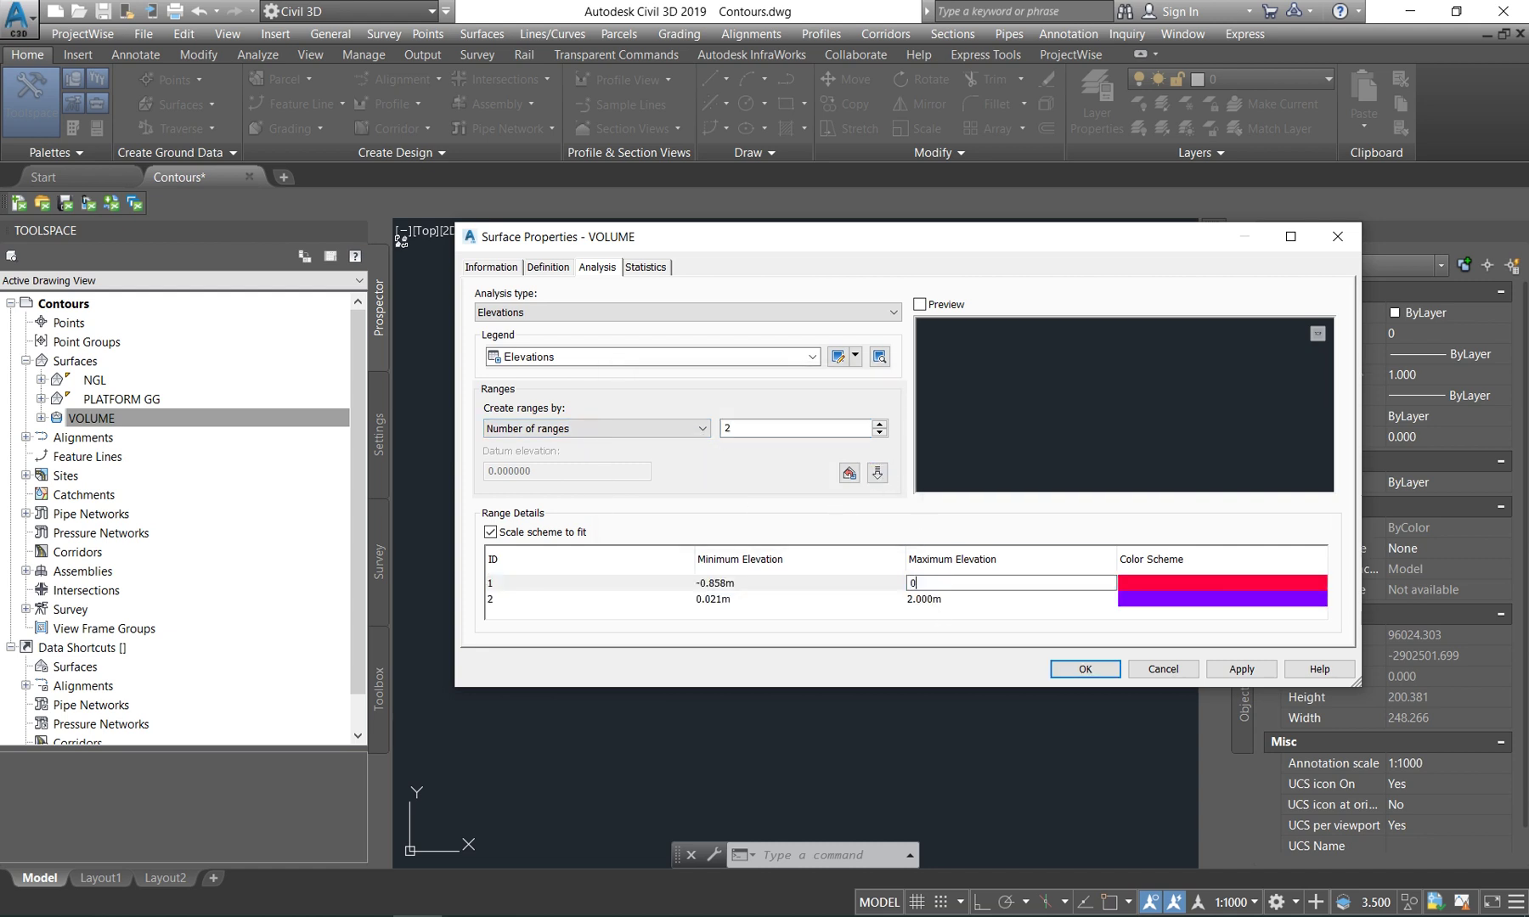
{"action": "double_click", "coordinate": [727, 600]}
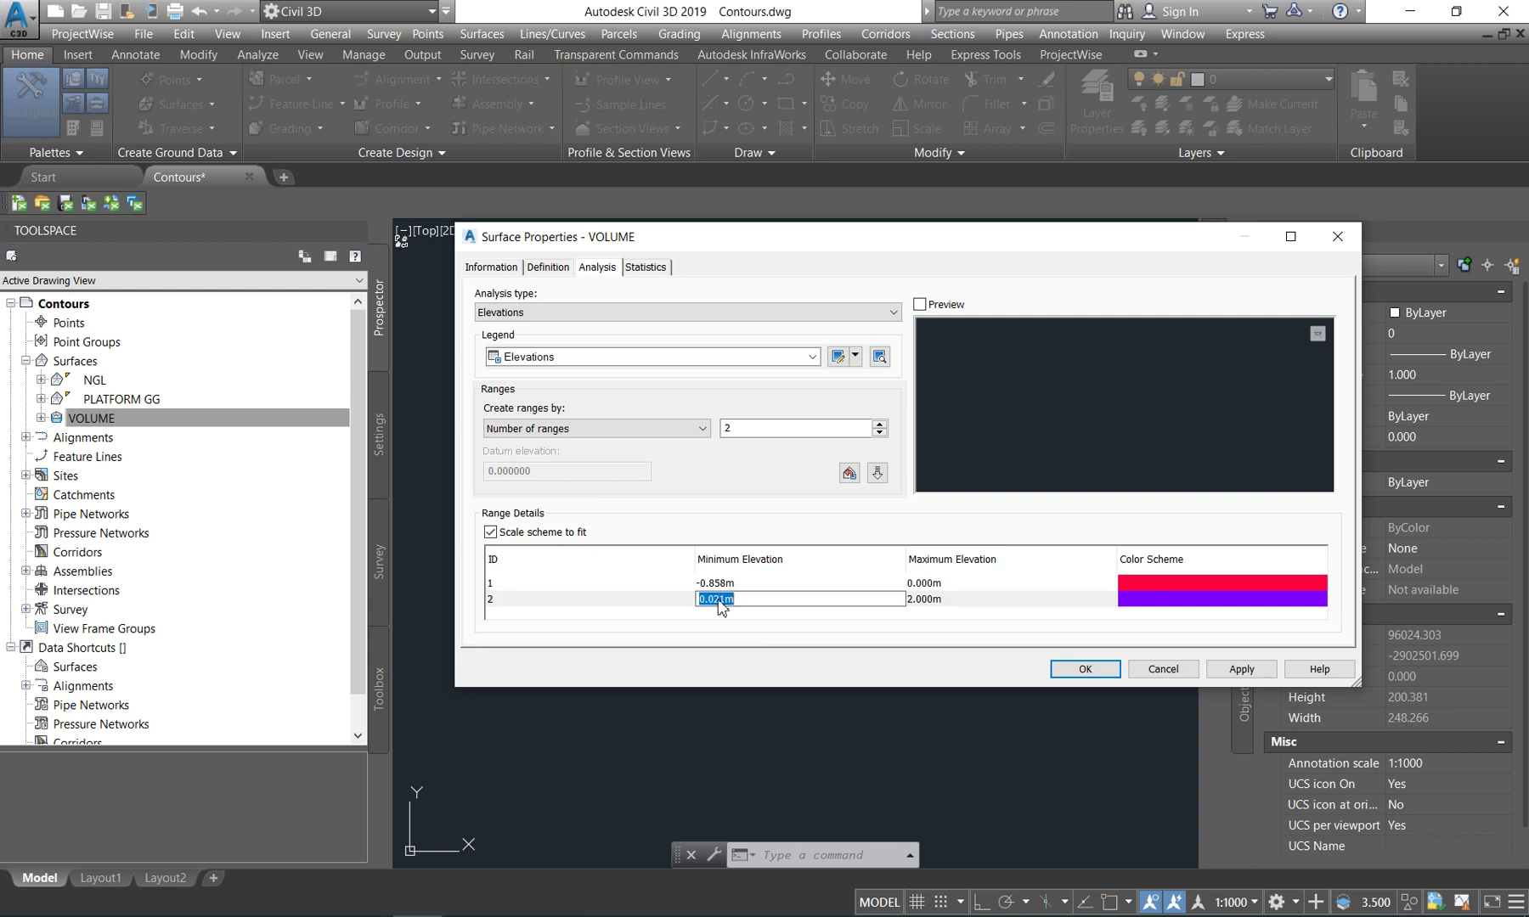
{"action": "type", "text": "0"}
{"action": "key", "text": "Return"}
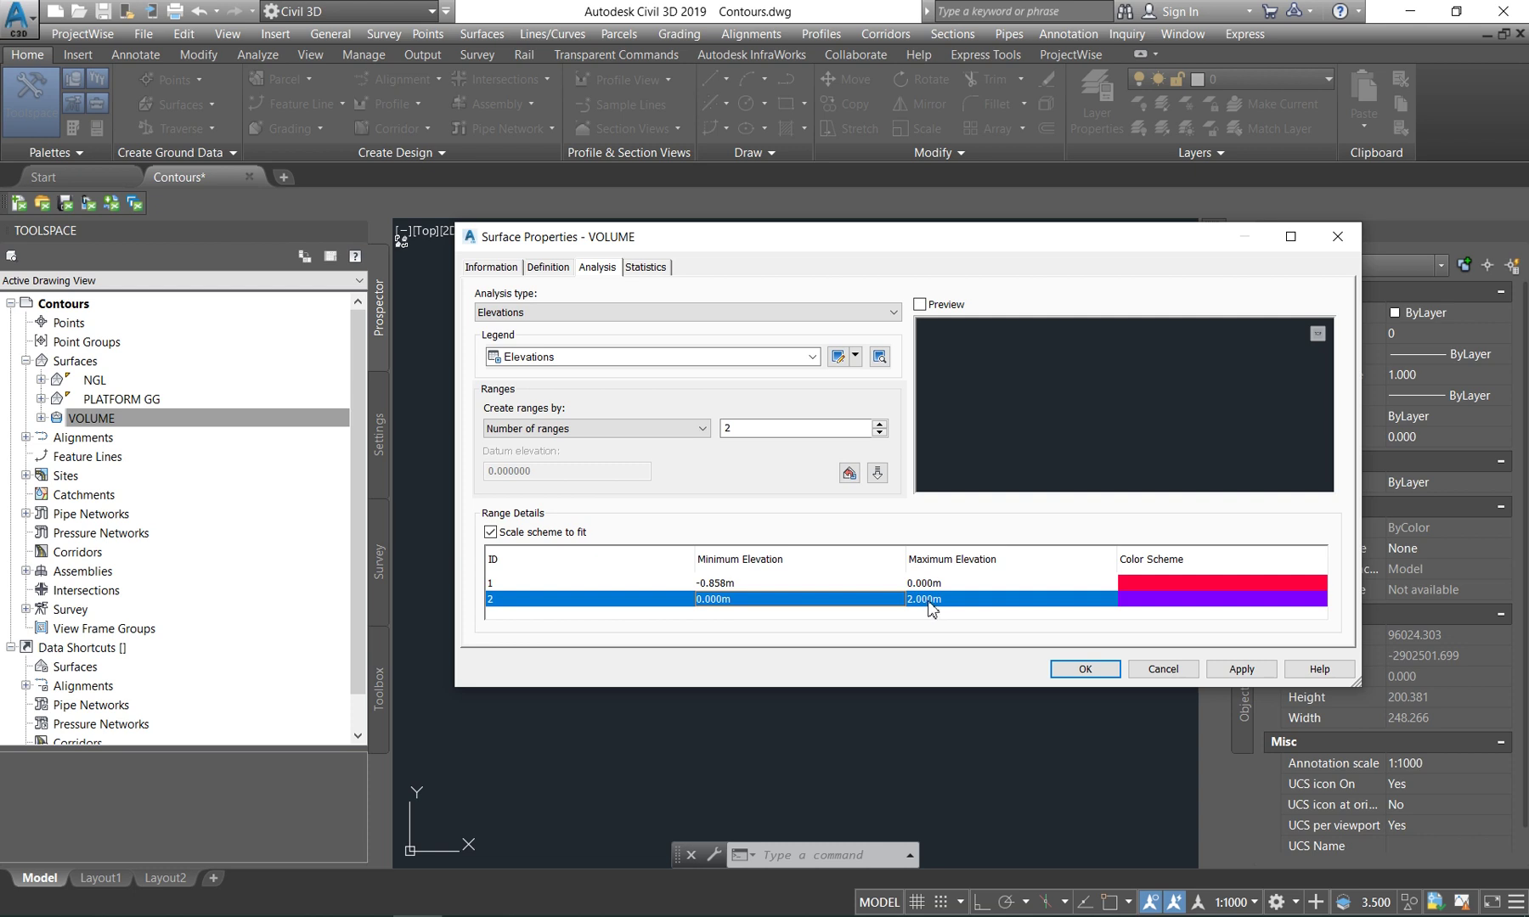
{"action": "left_click", "coordinate": [1221, 671]}
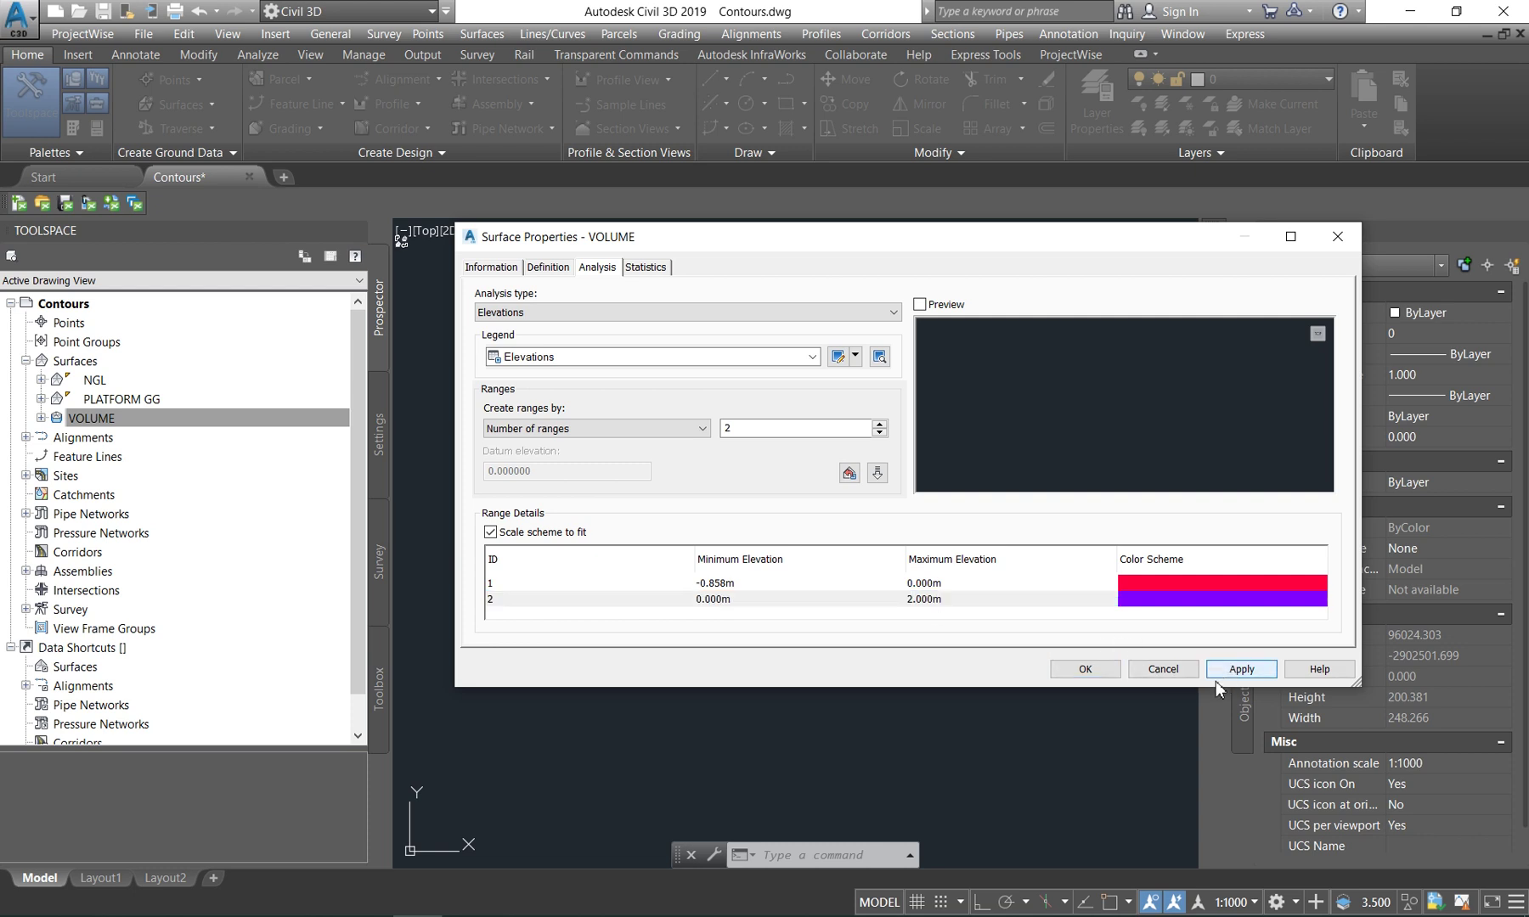
{"action": "left_click", "coordinate": [1086, 669]}
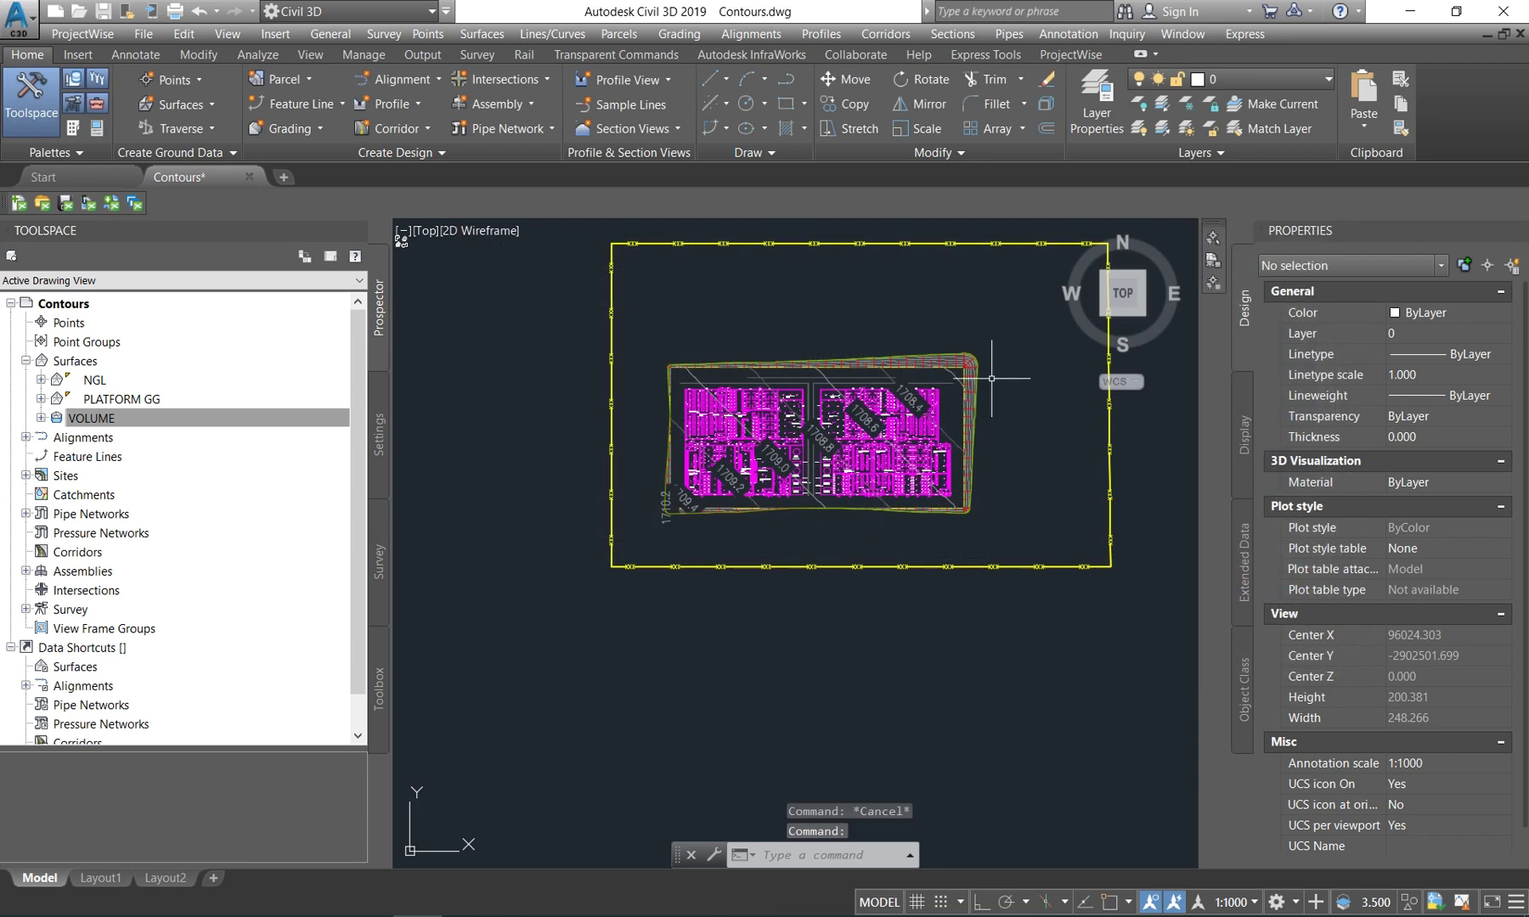
Select the PLATFORM GG feature line and regrade its top edge to -2% with Quick Elevation Edit.
{"action": "scroll", "coordinate": [984, 378], "scroll_direction": "up", "scroll_amount": 4}
{"action": "left_click", "coordinate": [899, 376]}
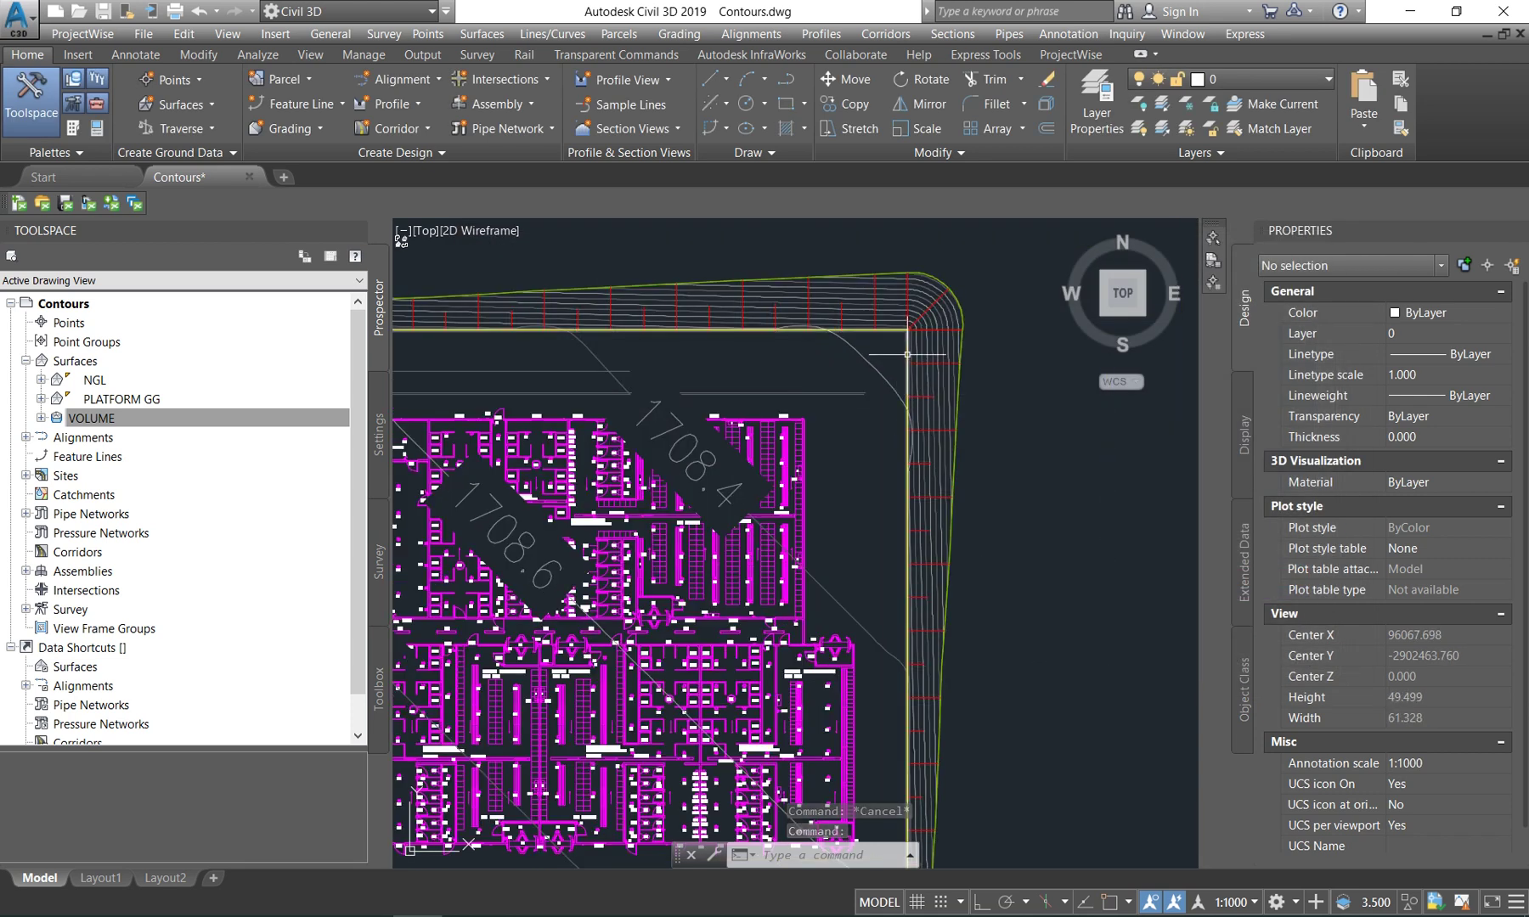
{"action": "scroll", "coordinate": [923, 520], "scroll_direction": "down", "scroll_amount": 2}
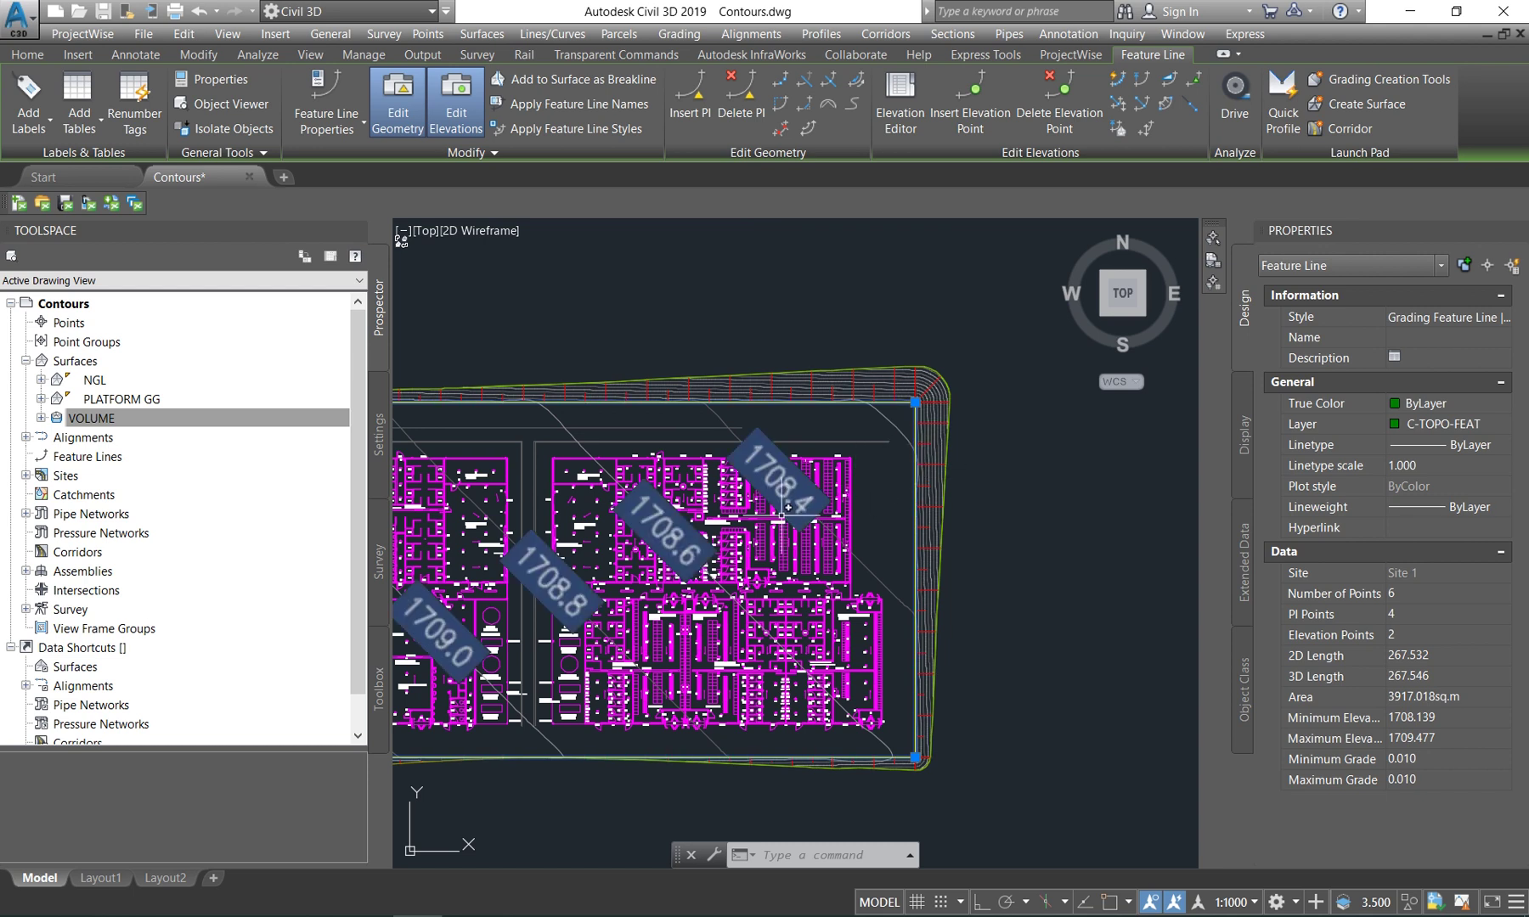
{"action": "left_click", "coordinate": [1118, 82]}
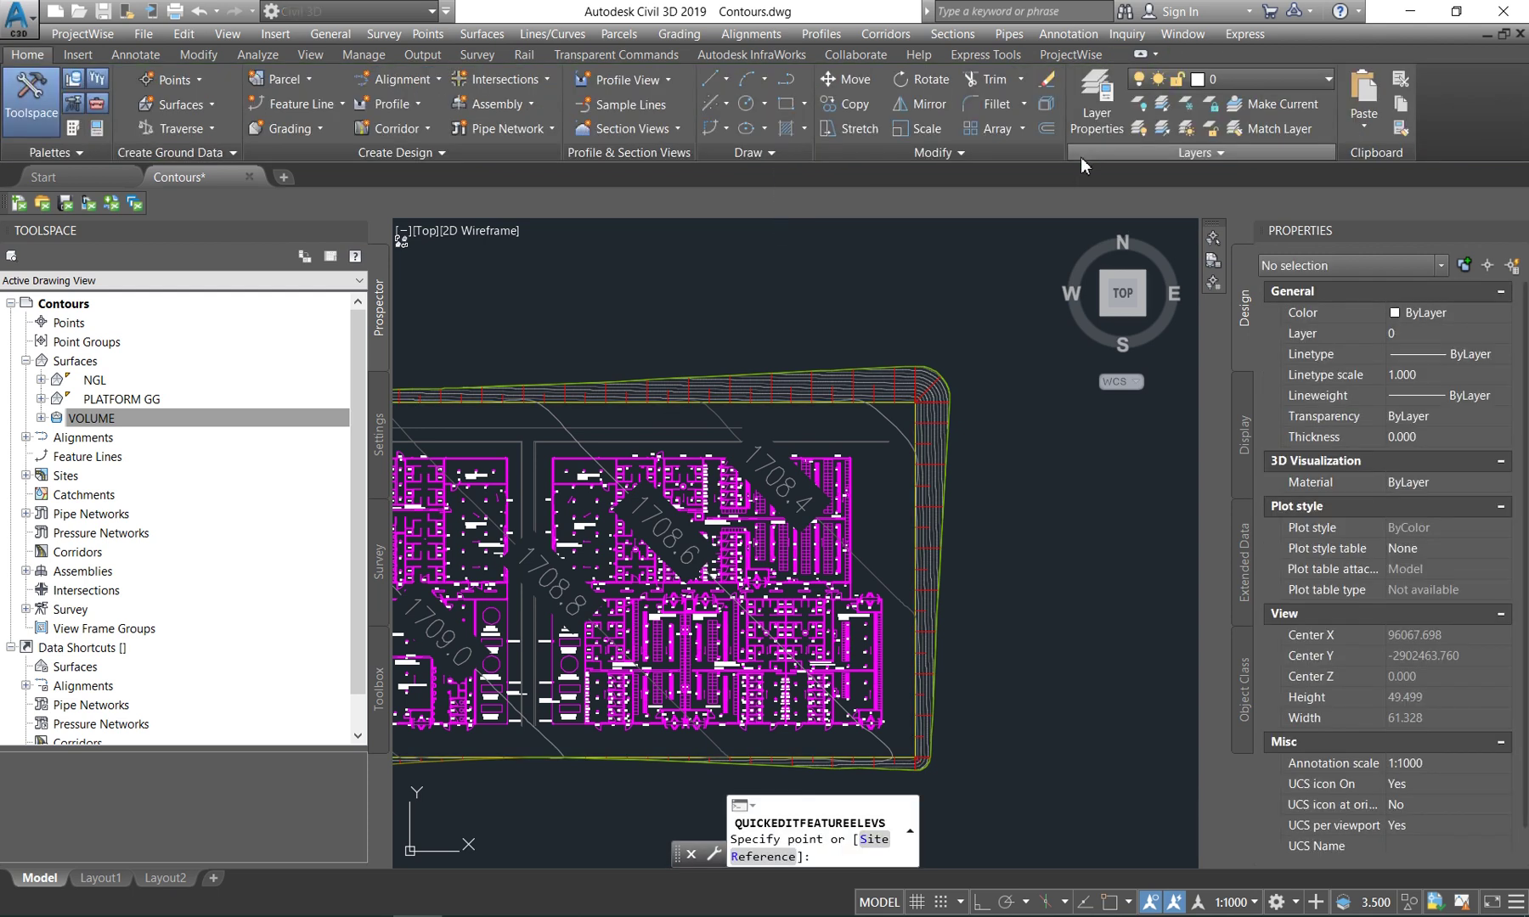
{"action": "middle_click_drag", "start_coordinate": [508, 534], "coordinate": [675, 503]}
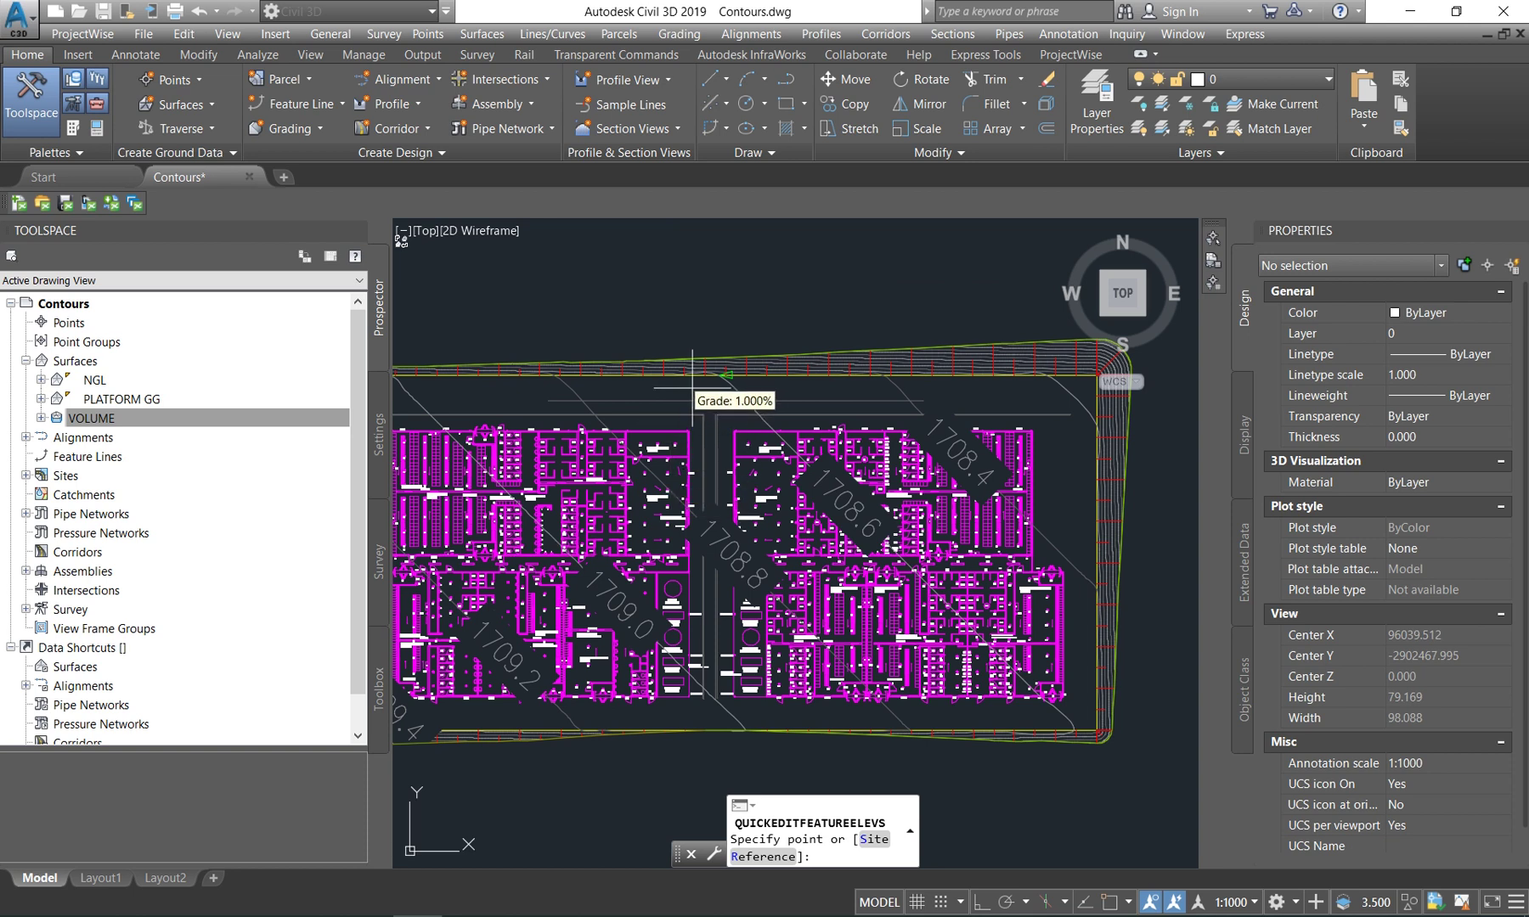
{"action": "left_click", "coordinate": [764, 373]}
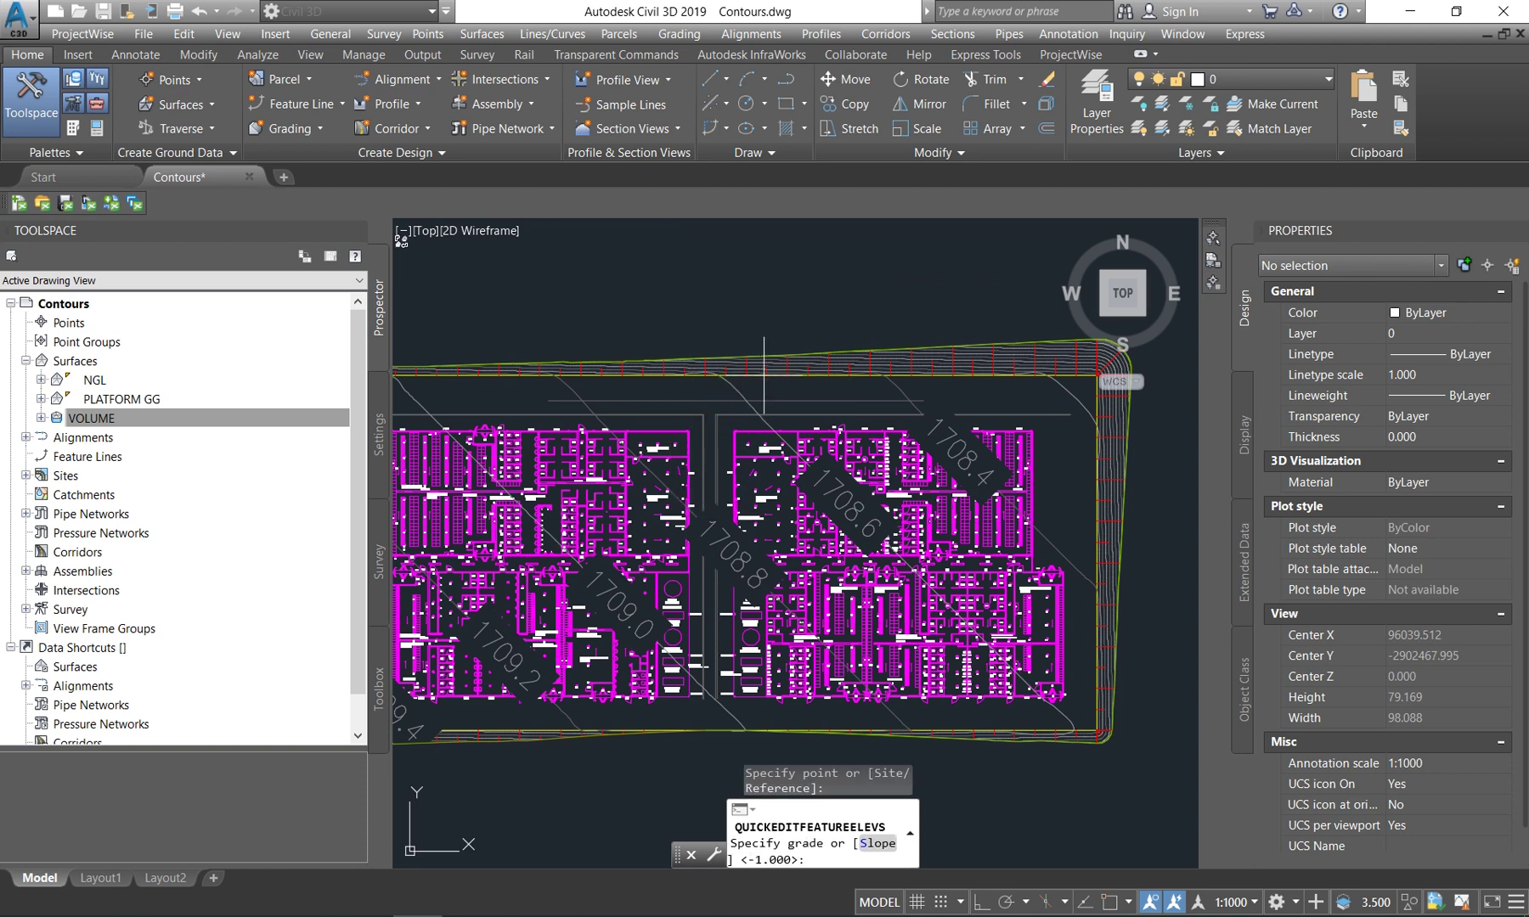
{"action": "key", "text": "Return"}
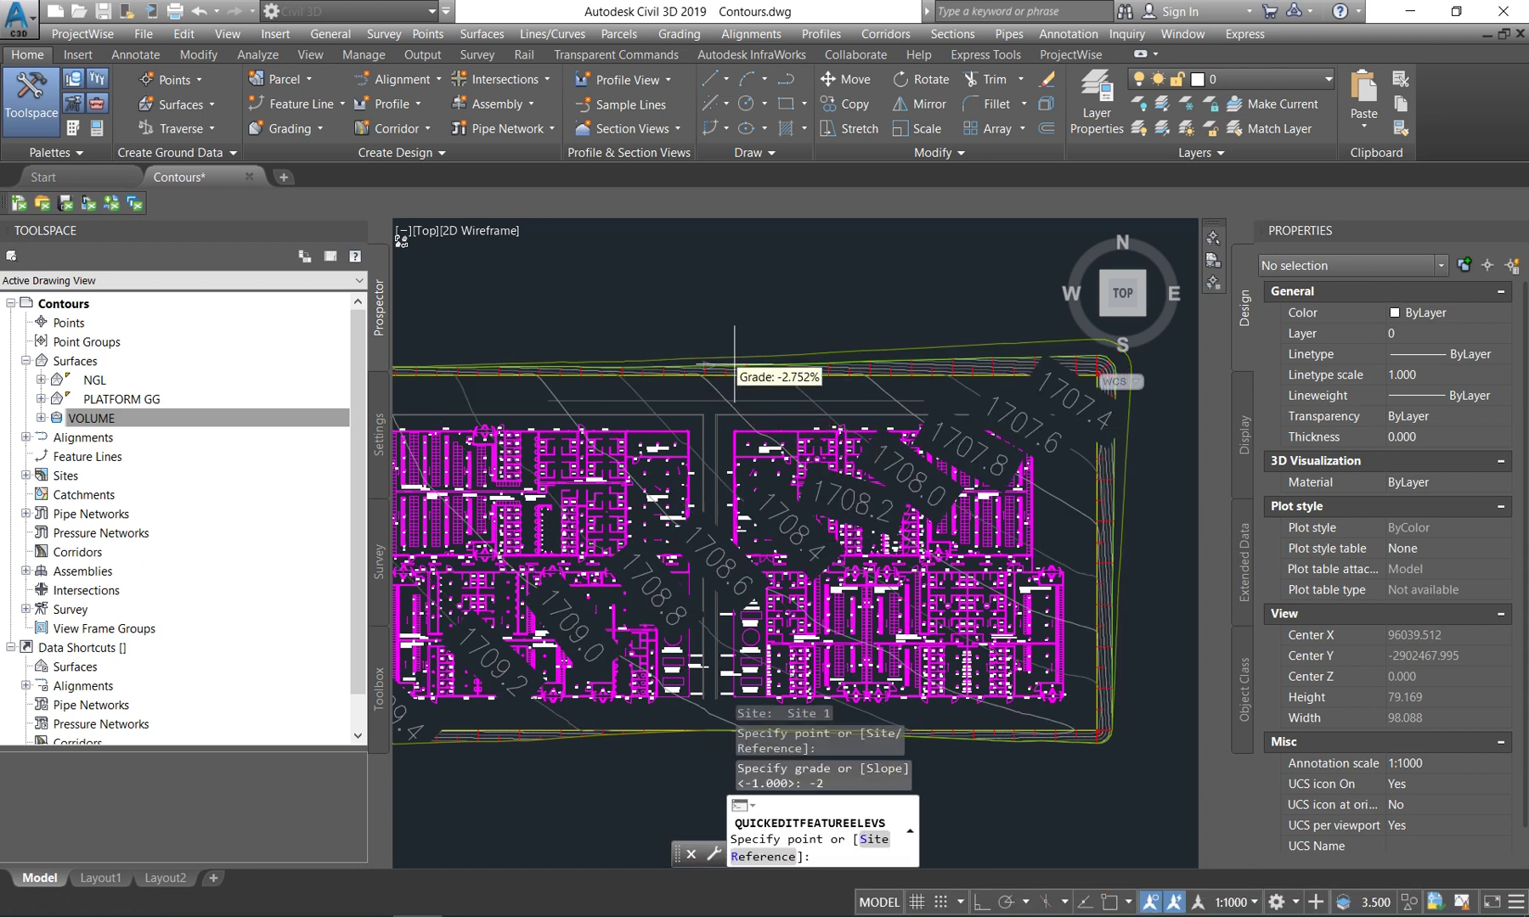
Regrade the platform's right edge to -2% too, then select the VOLUME surface.
{"action": "scroll", "coordinate": [790, 475], "scroll_direction": "down", "scroll_amount": 1}
{"action": "scroll", "coordinate": [858, 594], "scroll_direction": "up", "scroll_amount": 1}
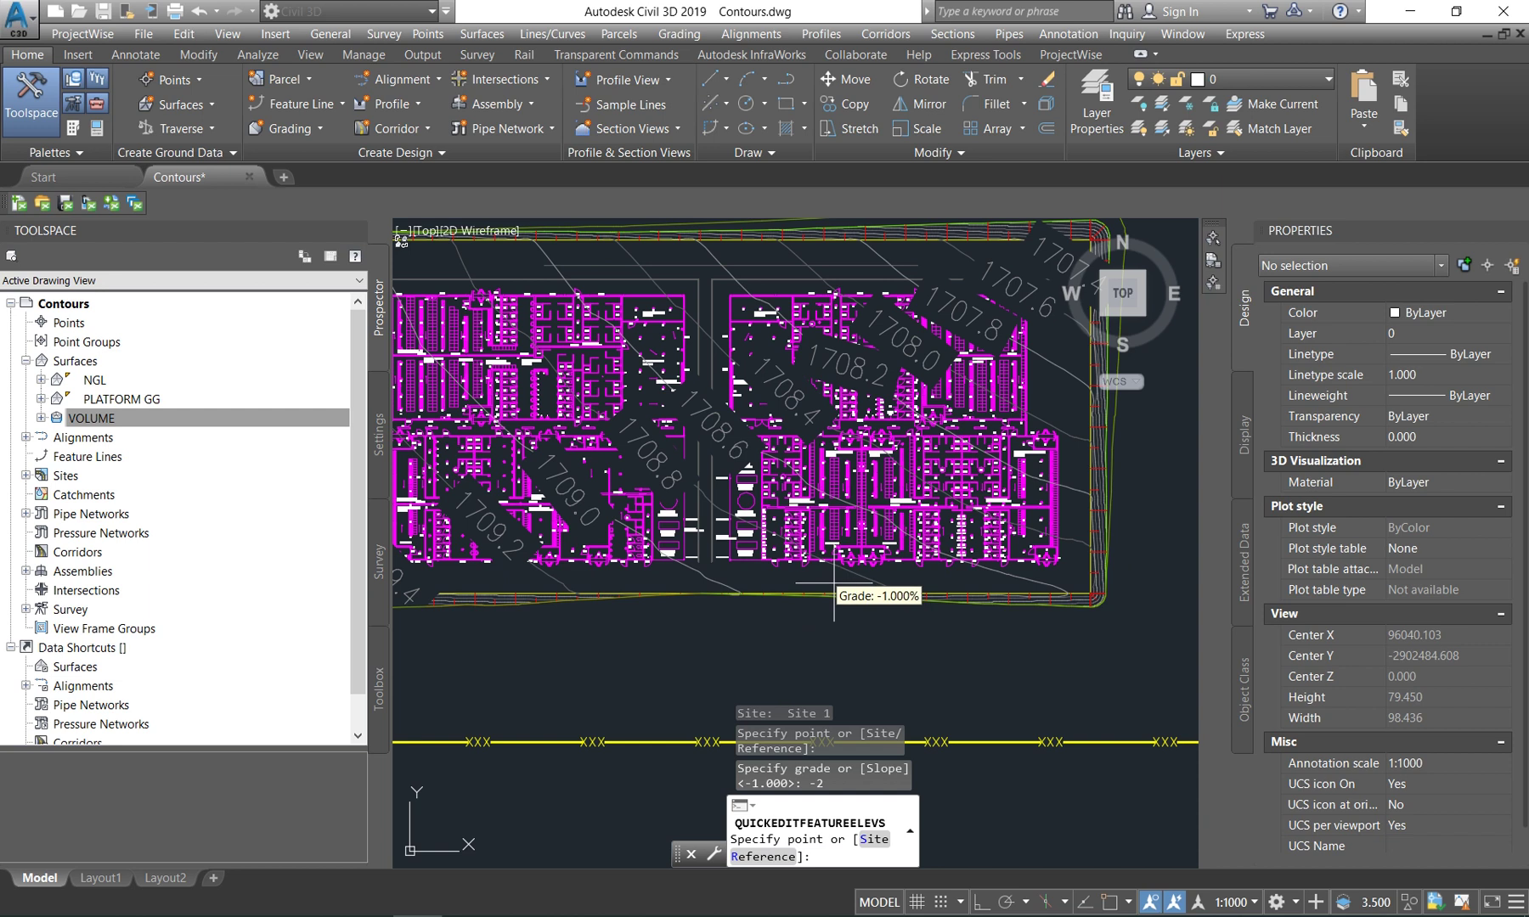
{"action": "left_click", "coordinate": [896, 593]}
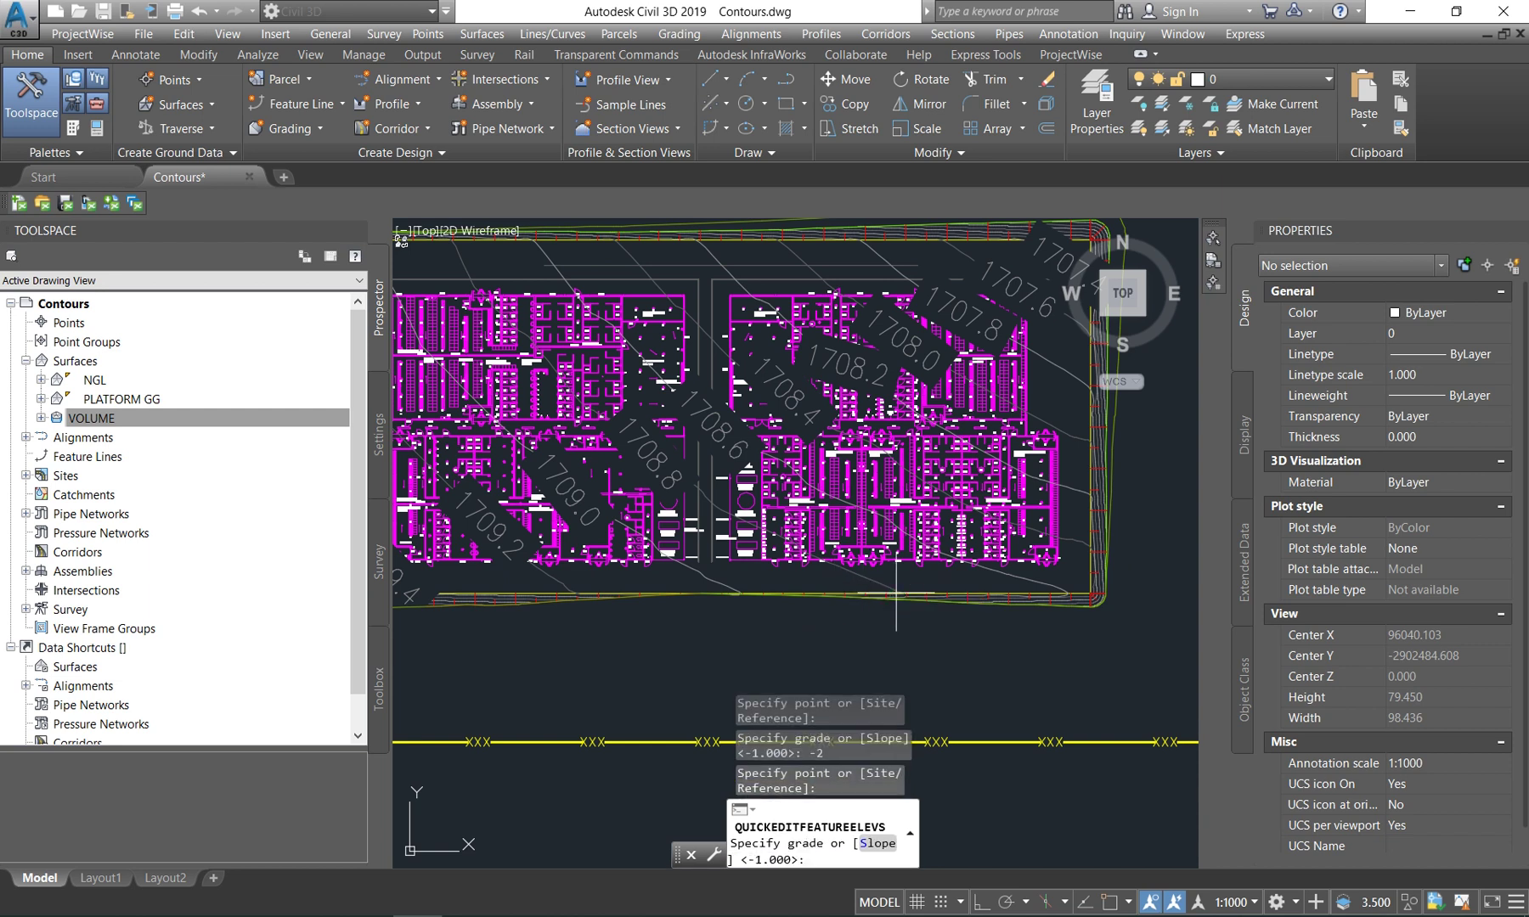
{"action": "type", "text": "-2"}
{"action": "key", "text": "Return"}
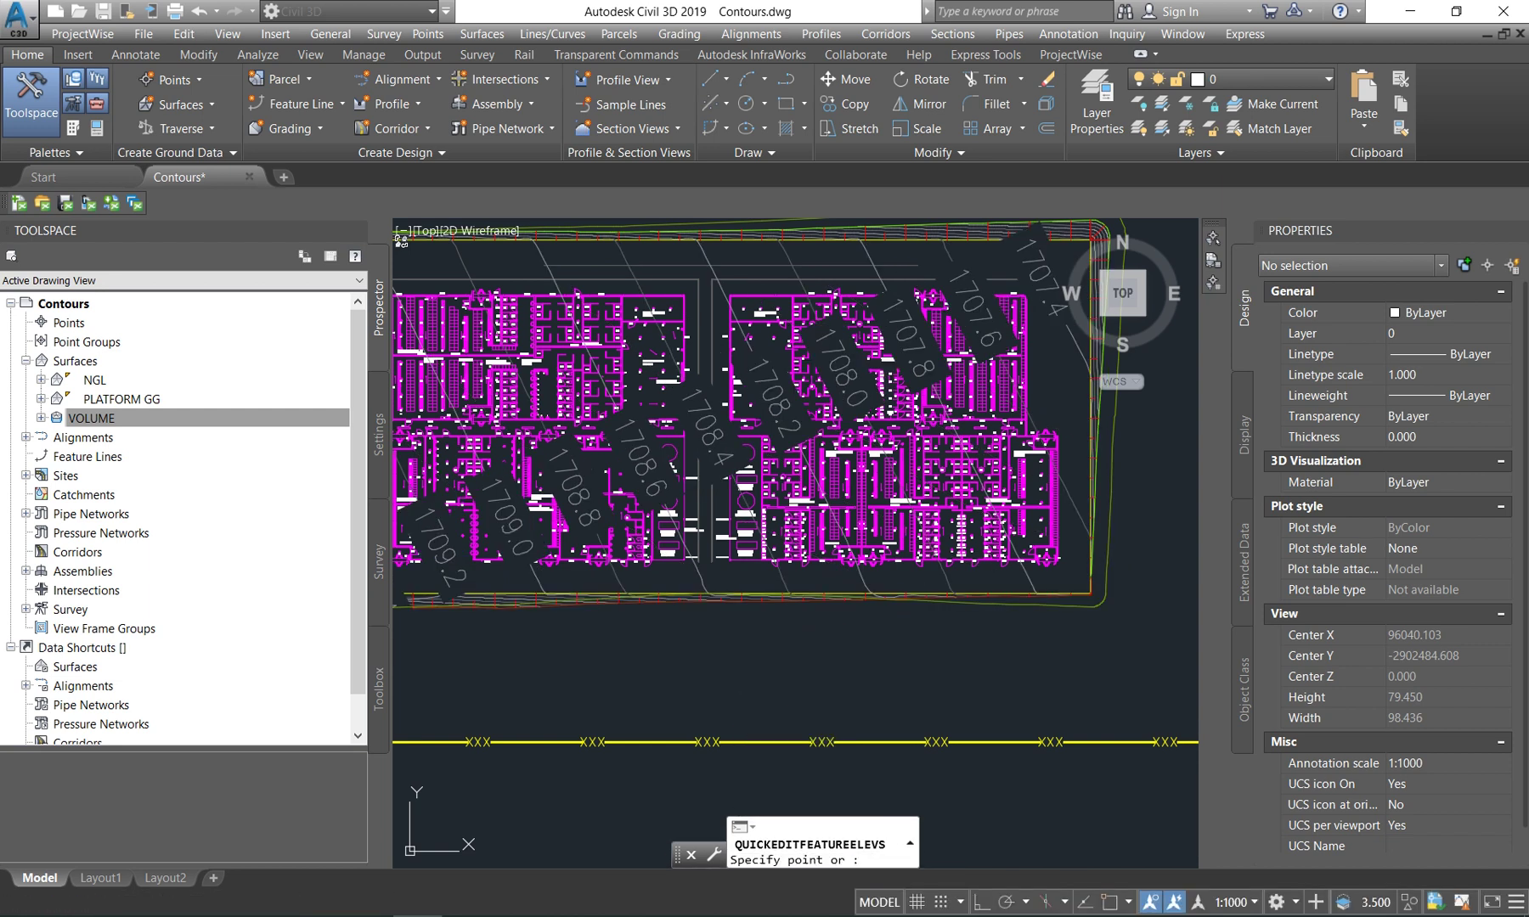
{"action": "key", "text": "Escape"}
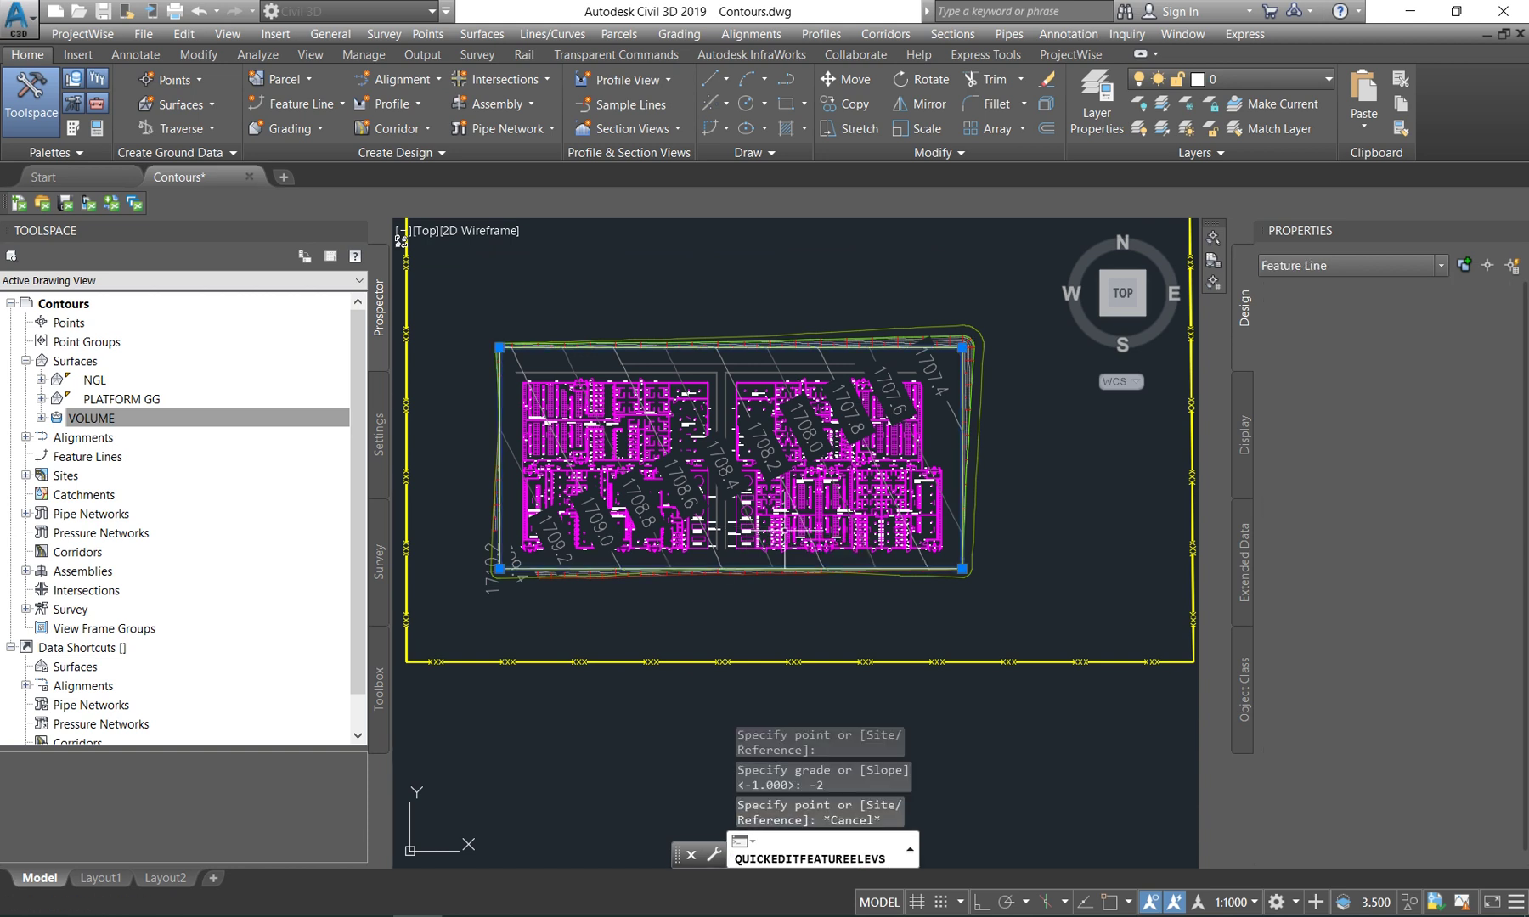
{"action": "middle_click_drag", "start_coordinate": [1115, 221], "coordinate": [979, 340]}
{"action": "scroll", "coordinate": [979, 340], "scroll_direction": "up", "scroll_amount": 3}
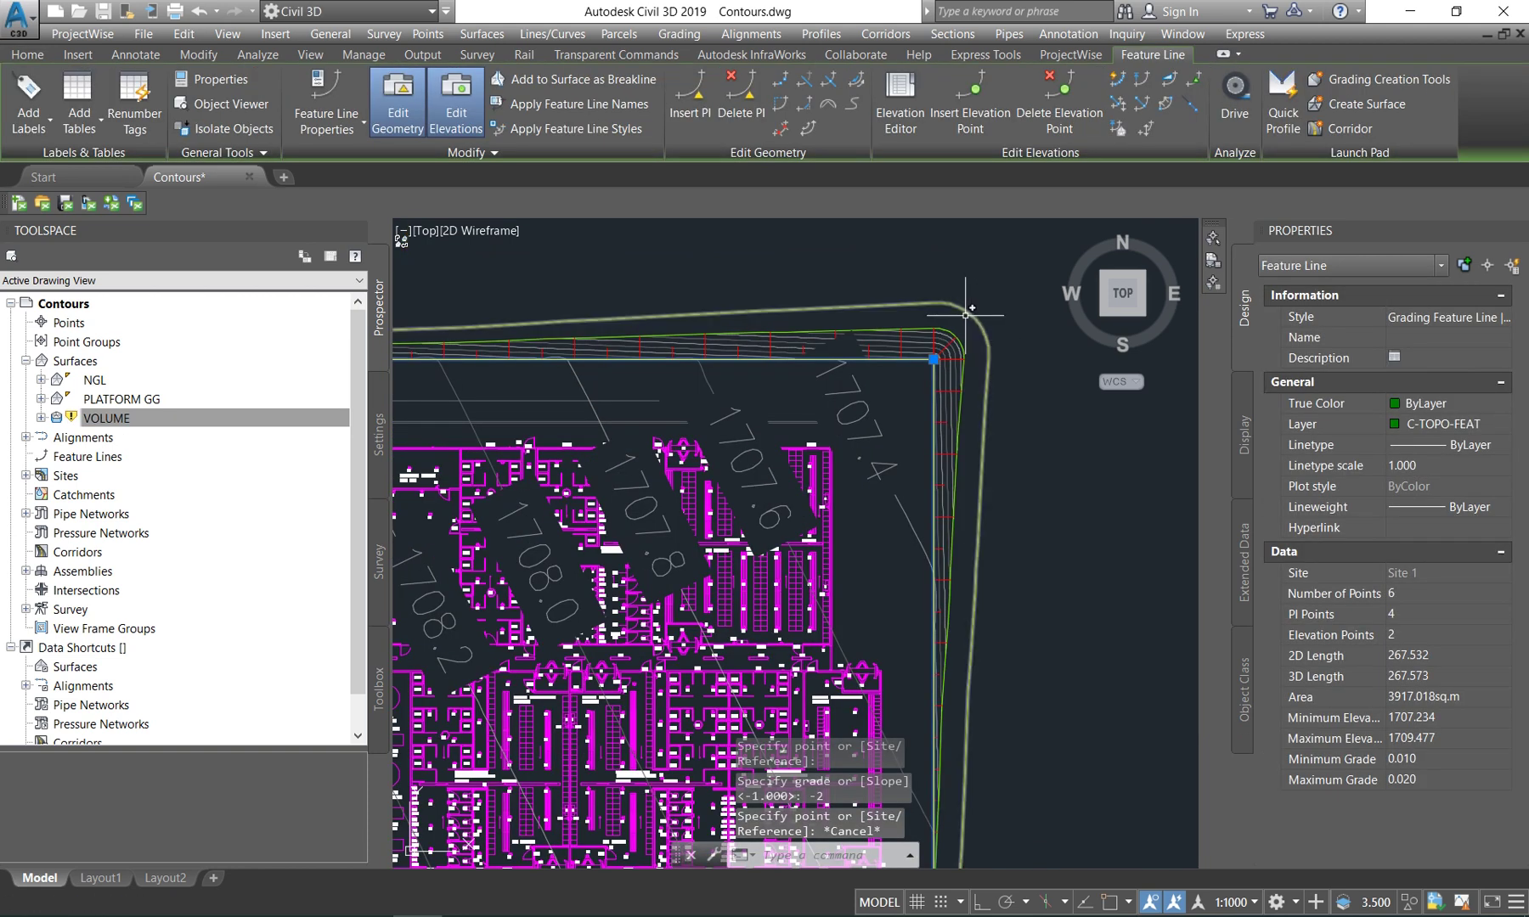
{"action": "scroll", "coordinate": [967, 341], "scroll_direction": "down", "scroll_amount": 3}
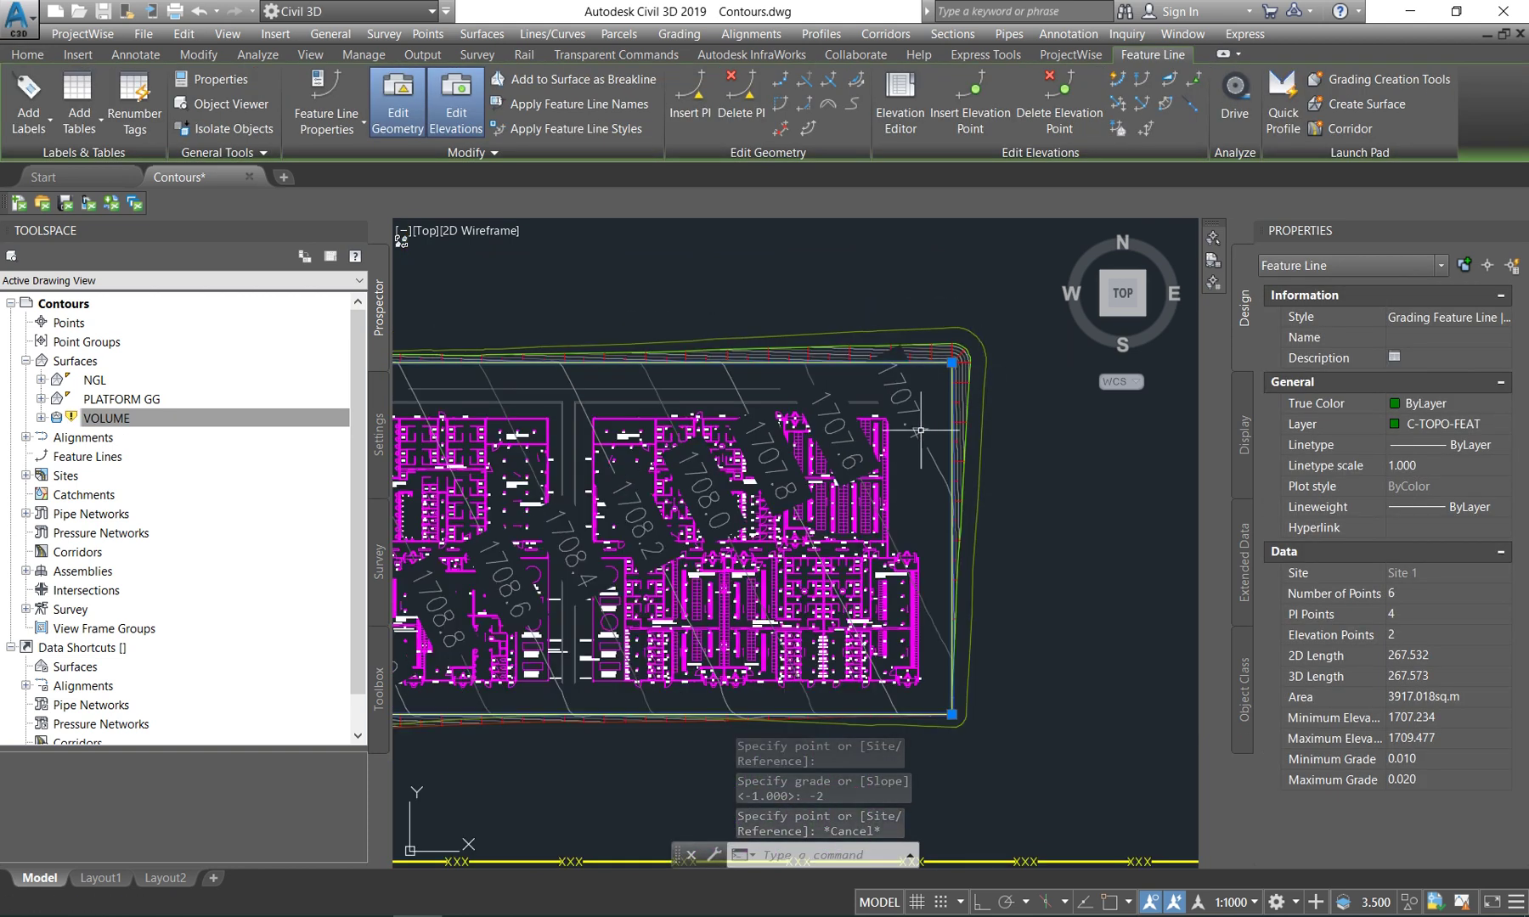
{"action": "left_click", "coordinate": [87, 420]}
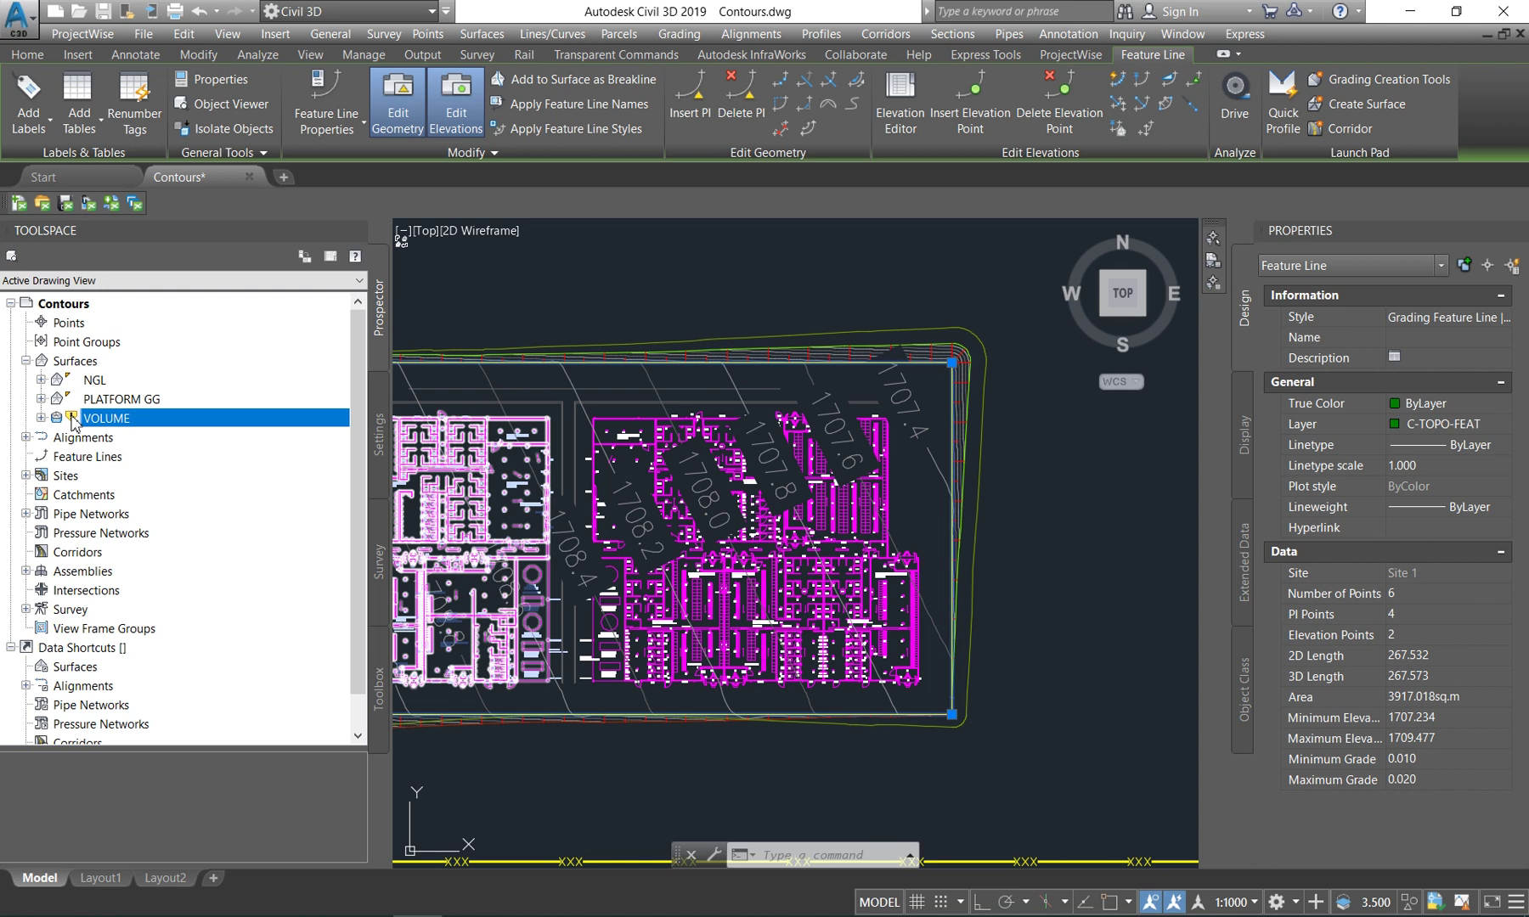
Rebuild the out-of-date VOLUME surface from Prospector.
{"action": "right_click", "coordinate": [124, 425]}
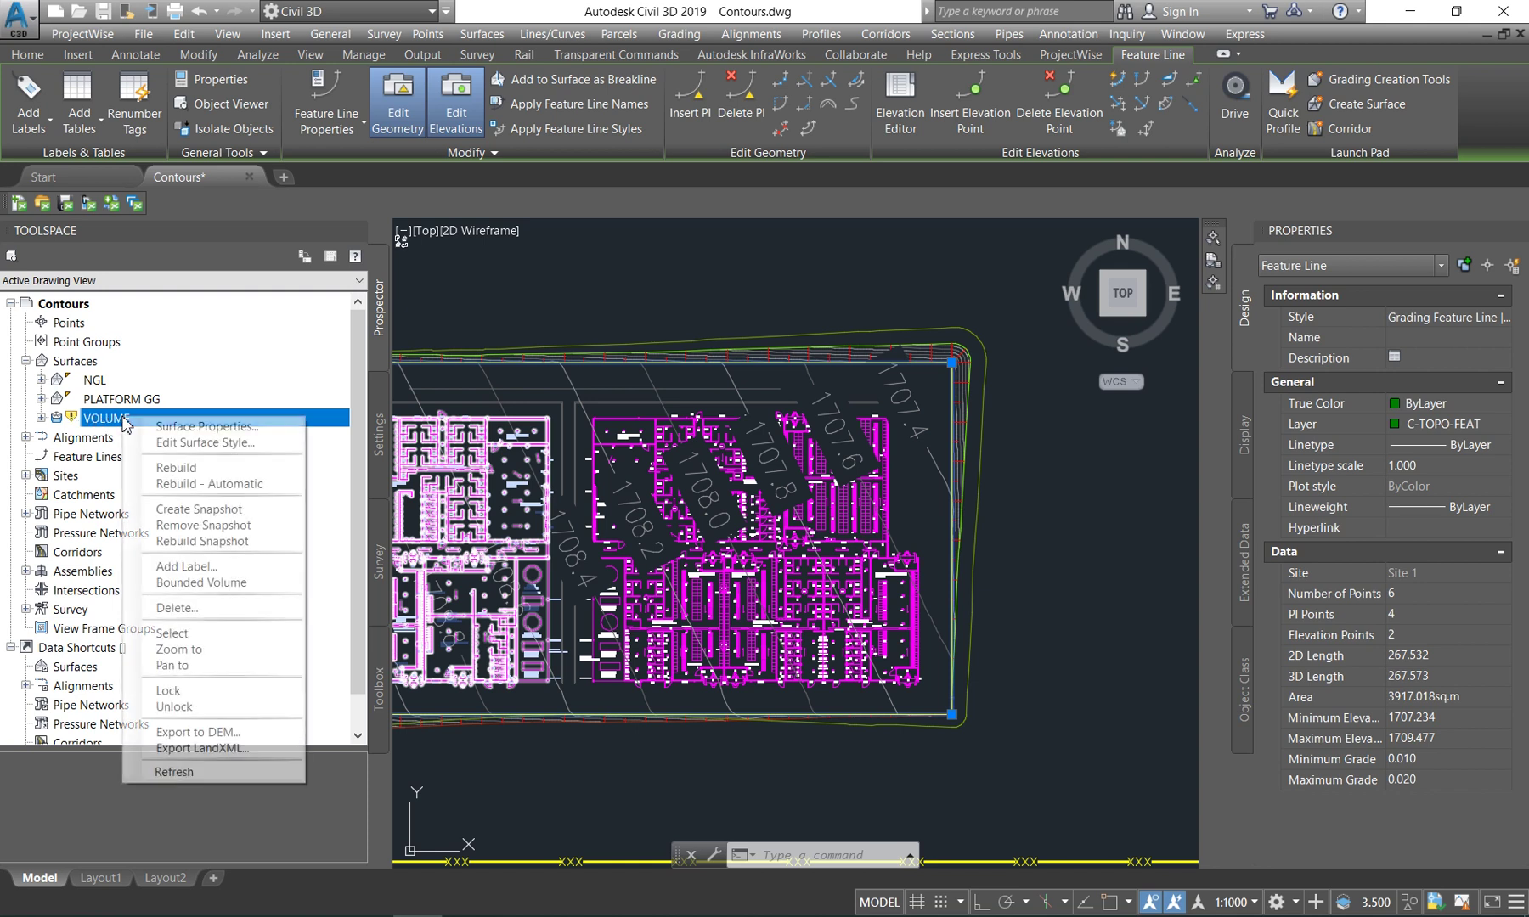
{"action": "left_click", "coordinate": [175, 467]}
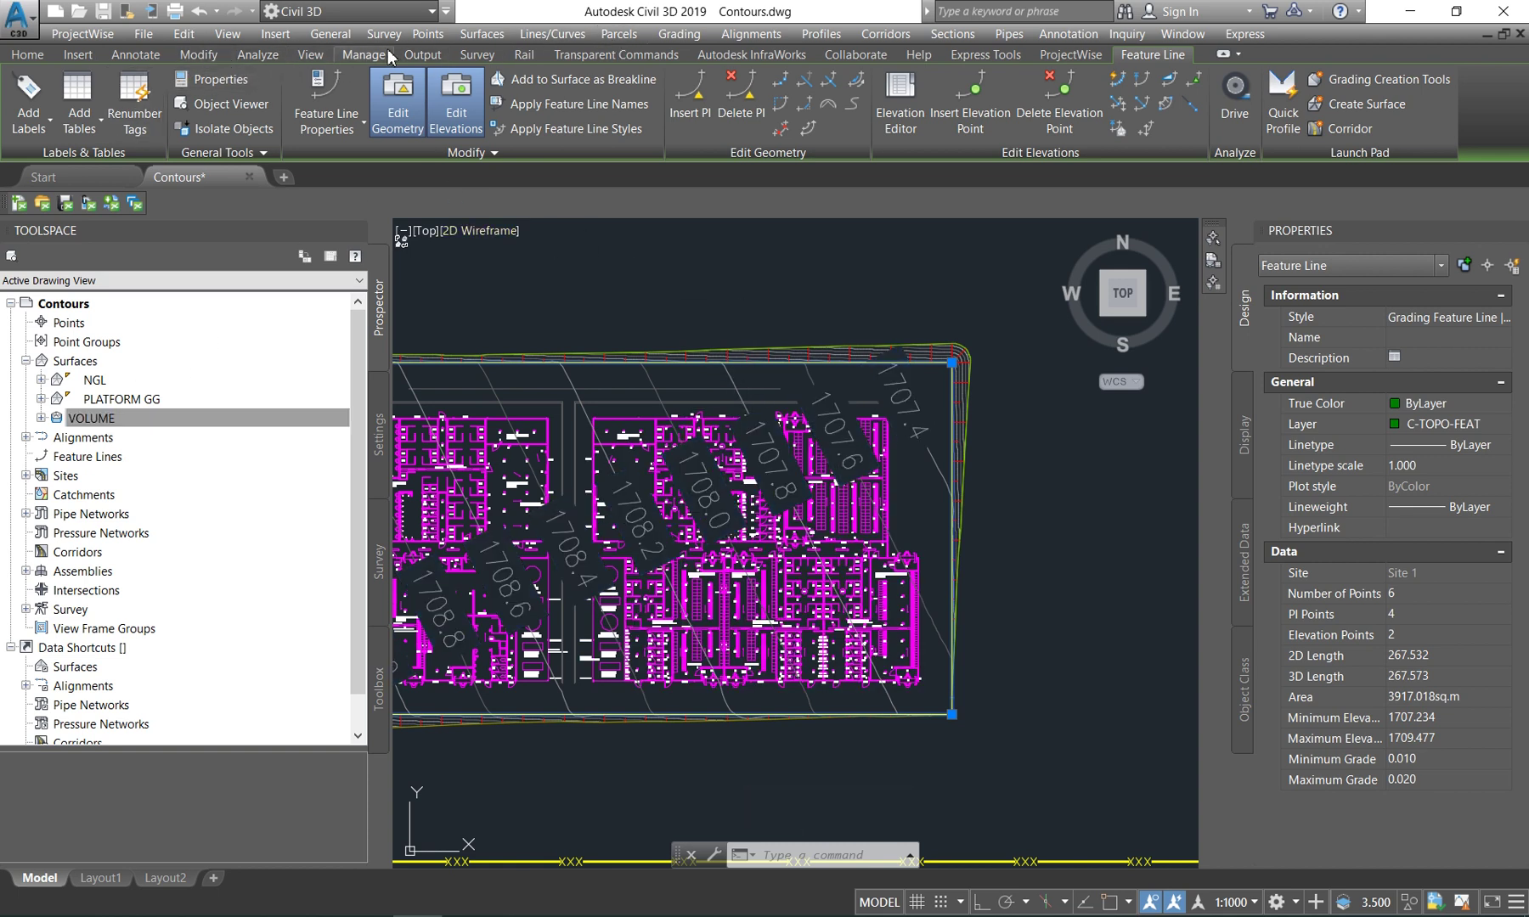
{"action": "left_click", "coordinate": [424, 55]}
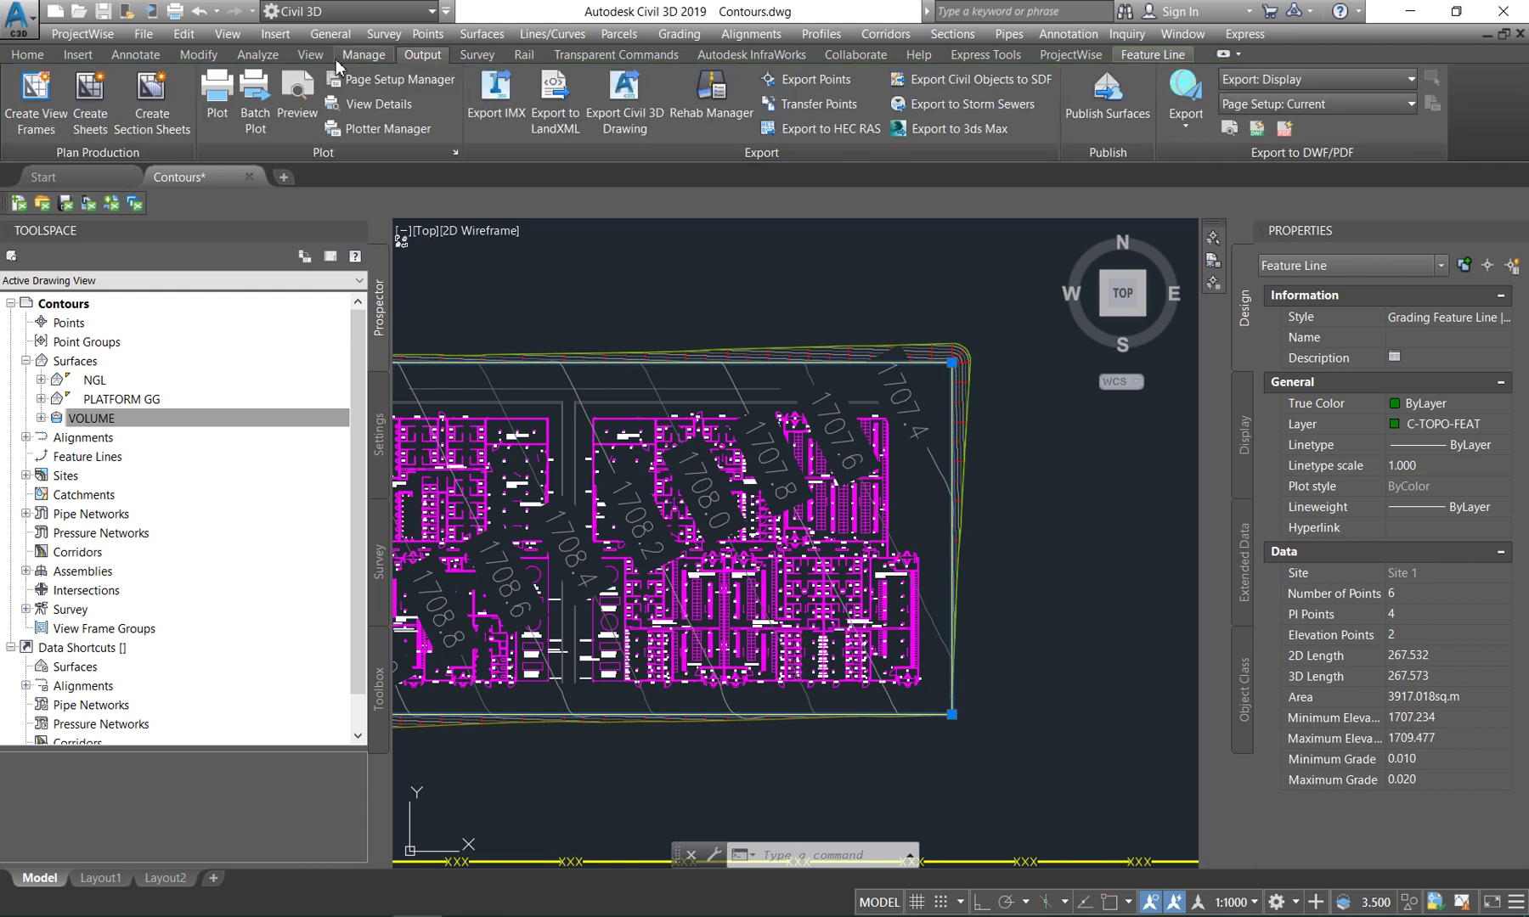
Check the Volumes Dashboard totals of 627.141 cut and 744.201 Cu. M. fill, then close it.
{"action": "left_click", "coordinate": [257, 55]}
{"action": "left_click", "coordinate": [646, 93]}
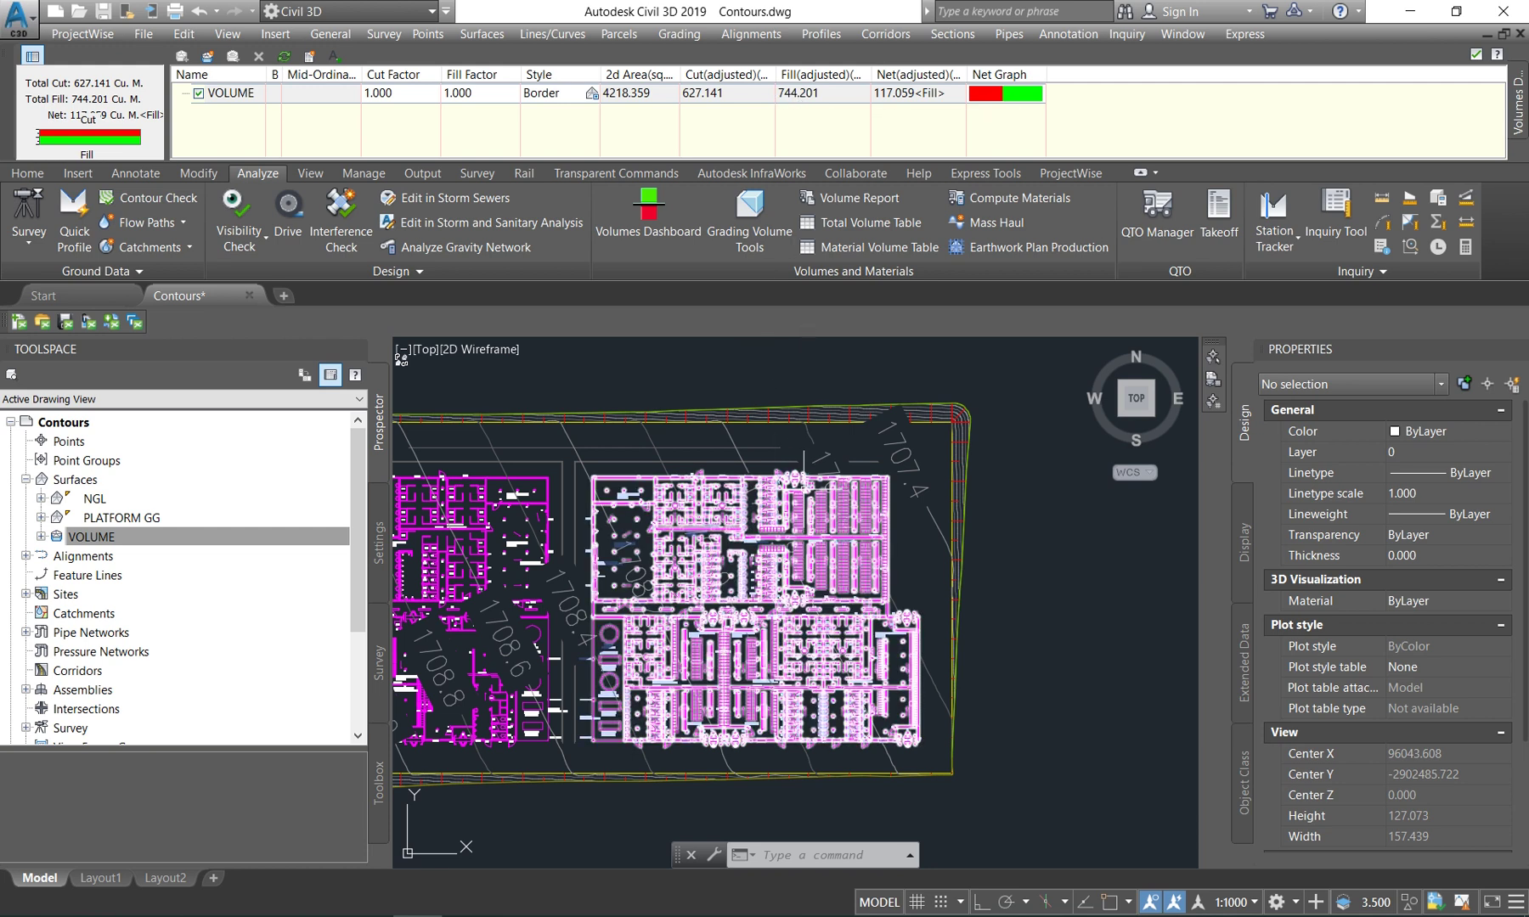
{"action": "mouse_move", "coordinate": [803, 463]}
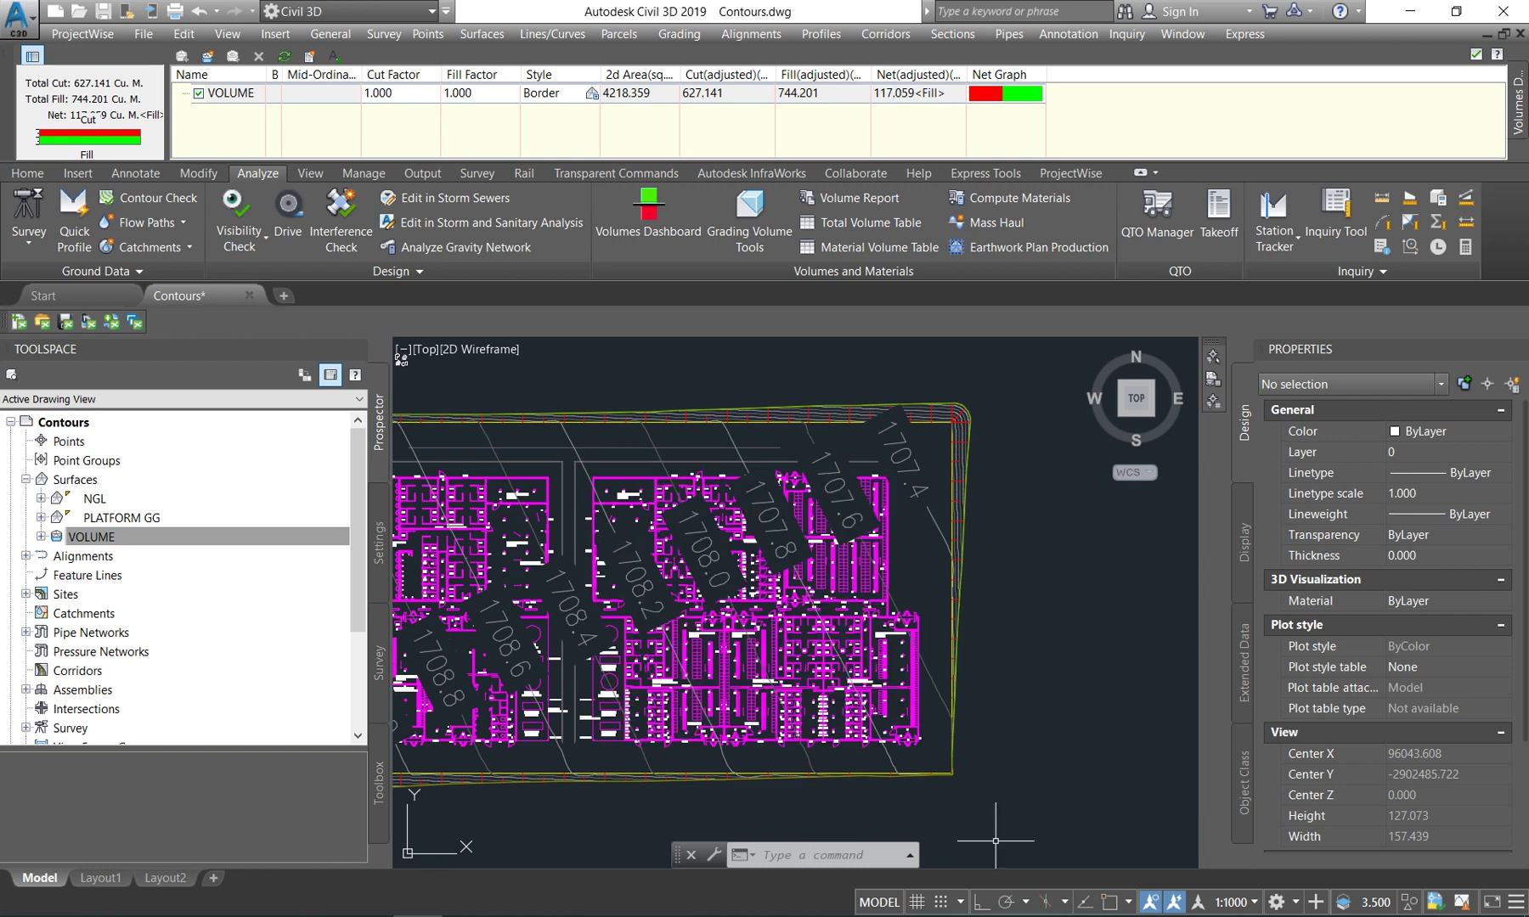
{"action": "scroll", "coordinate": [906, 587], "scroll_direction": "down", "scroll_amount": 2}
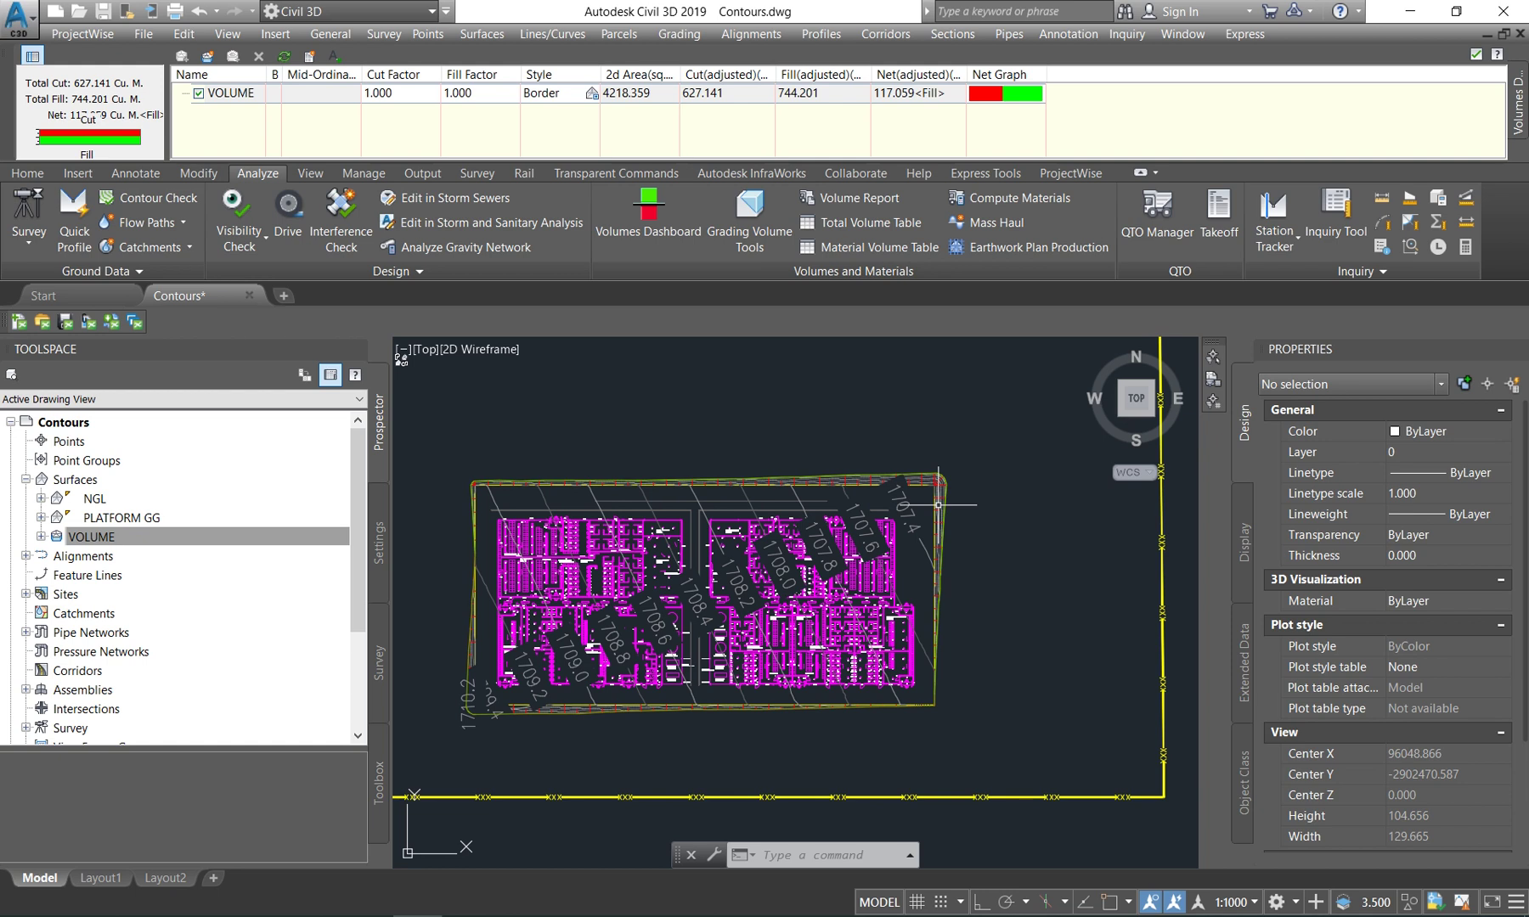
{"action": "key", "text": "Escape"}
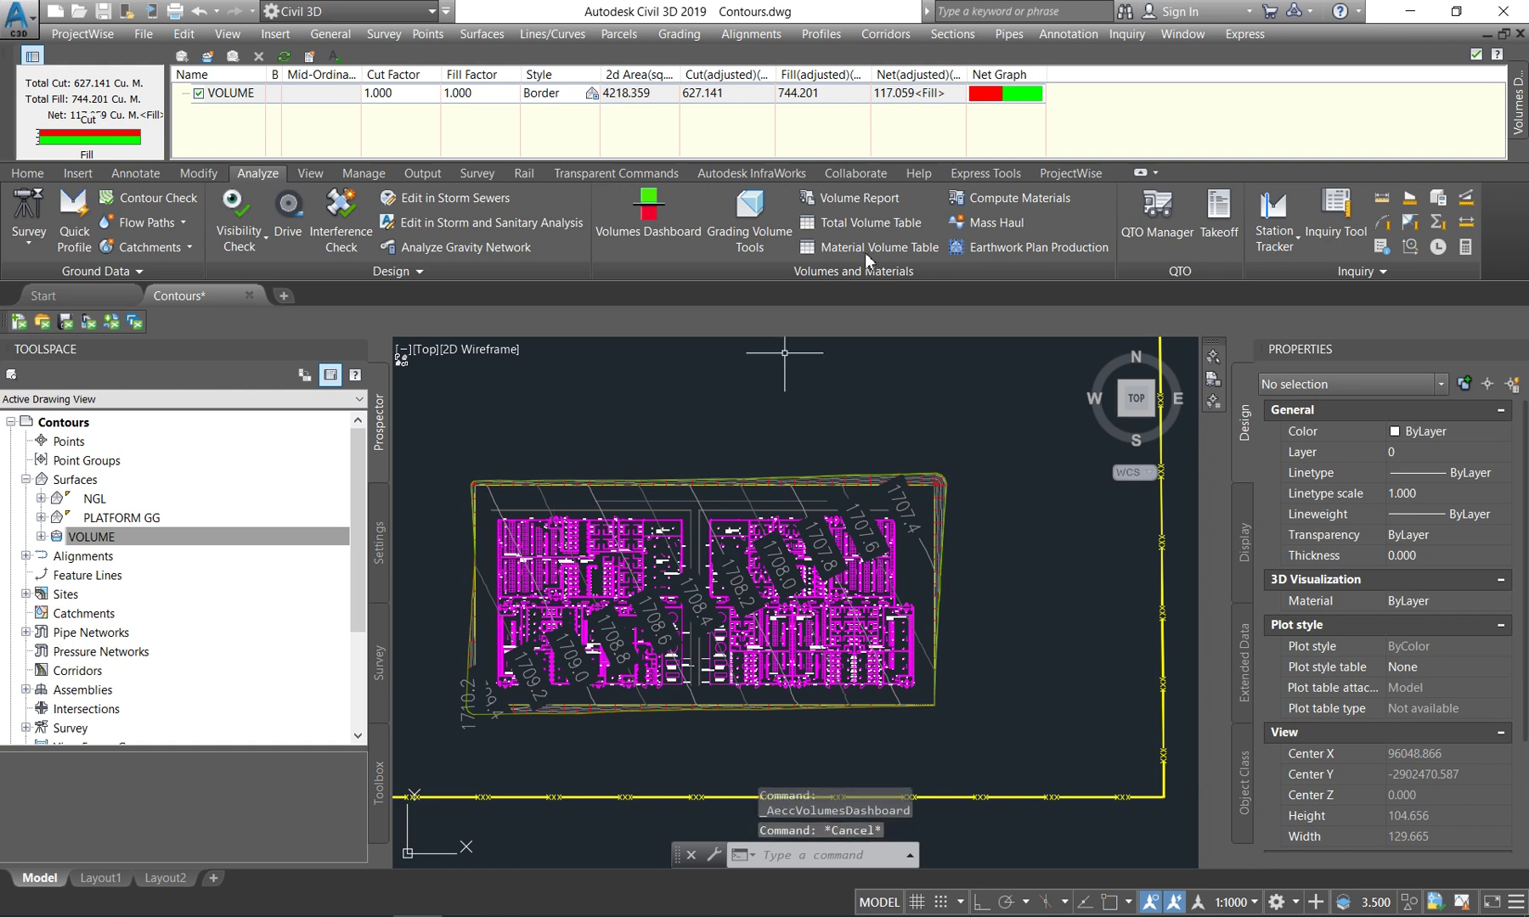
{"action": "left_click", "coordinate": [1477, 55]}
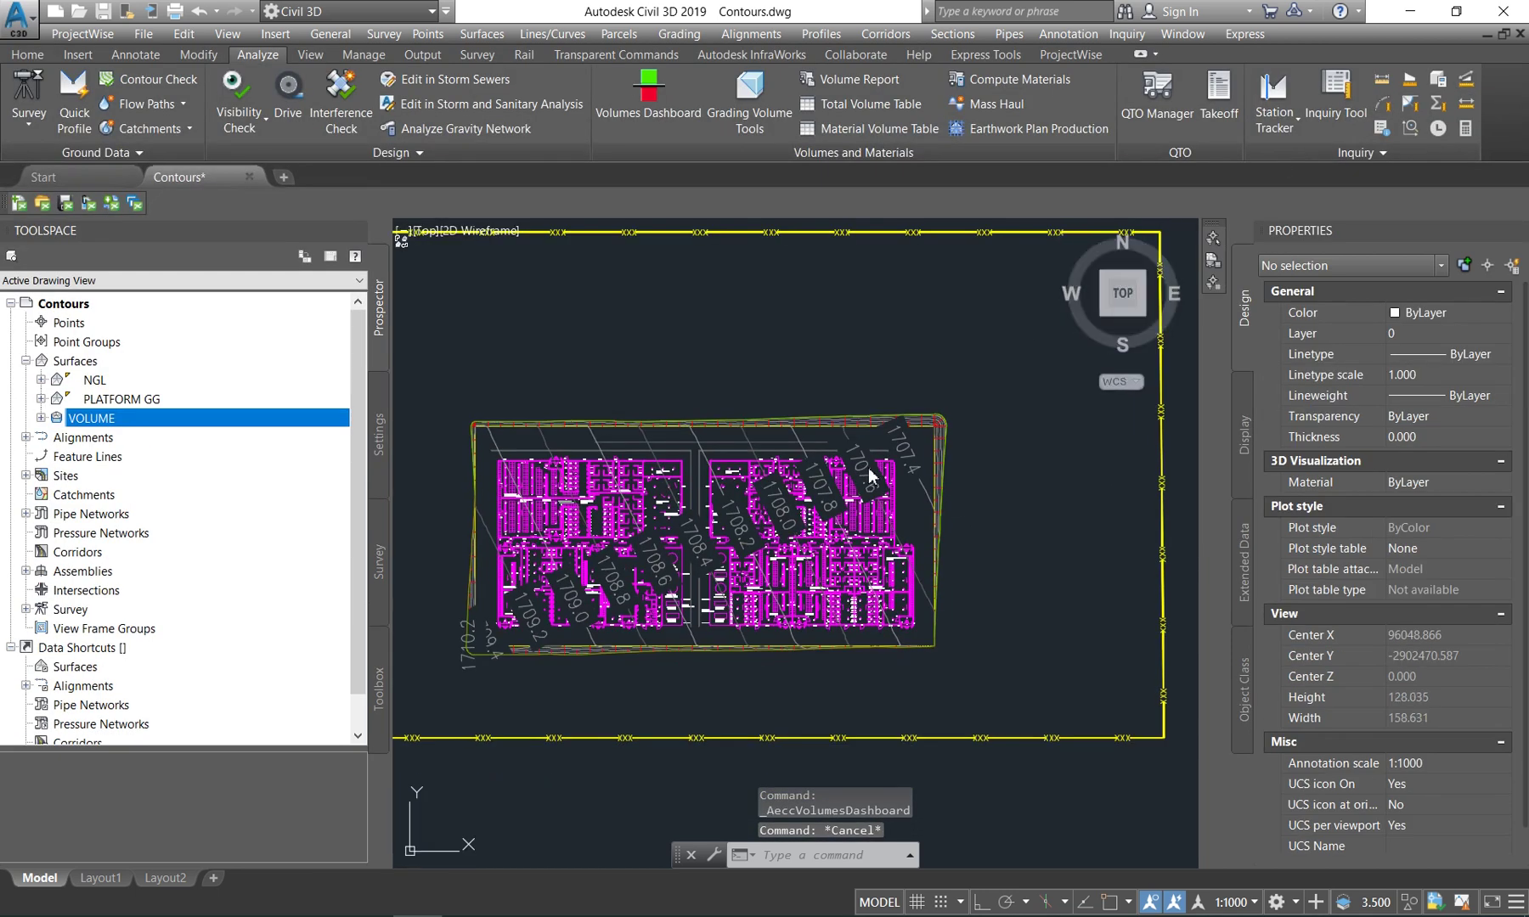
Recompute the VOLUME surface's elevation ranges to span -0.863 to 1.095 m.
{"action": "left_click", "coordinate": [752, 448]}
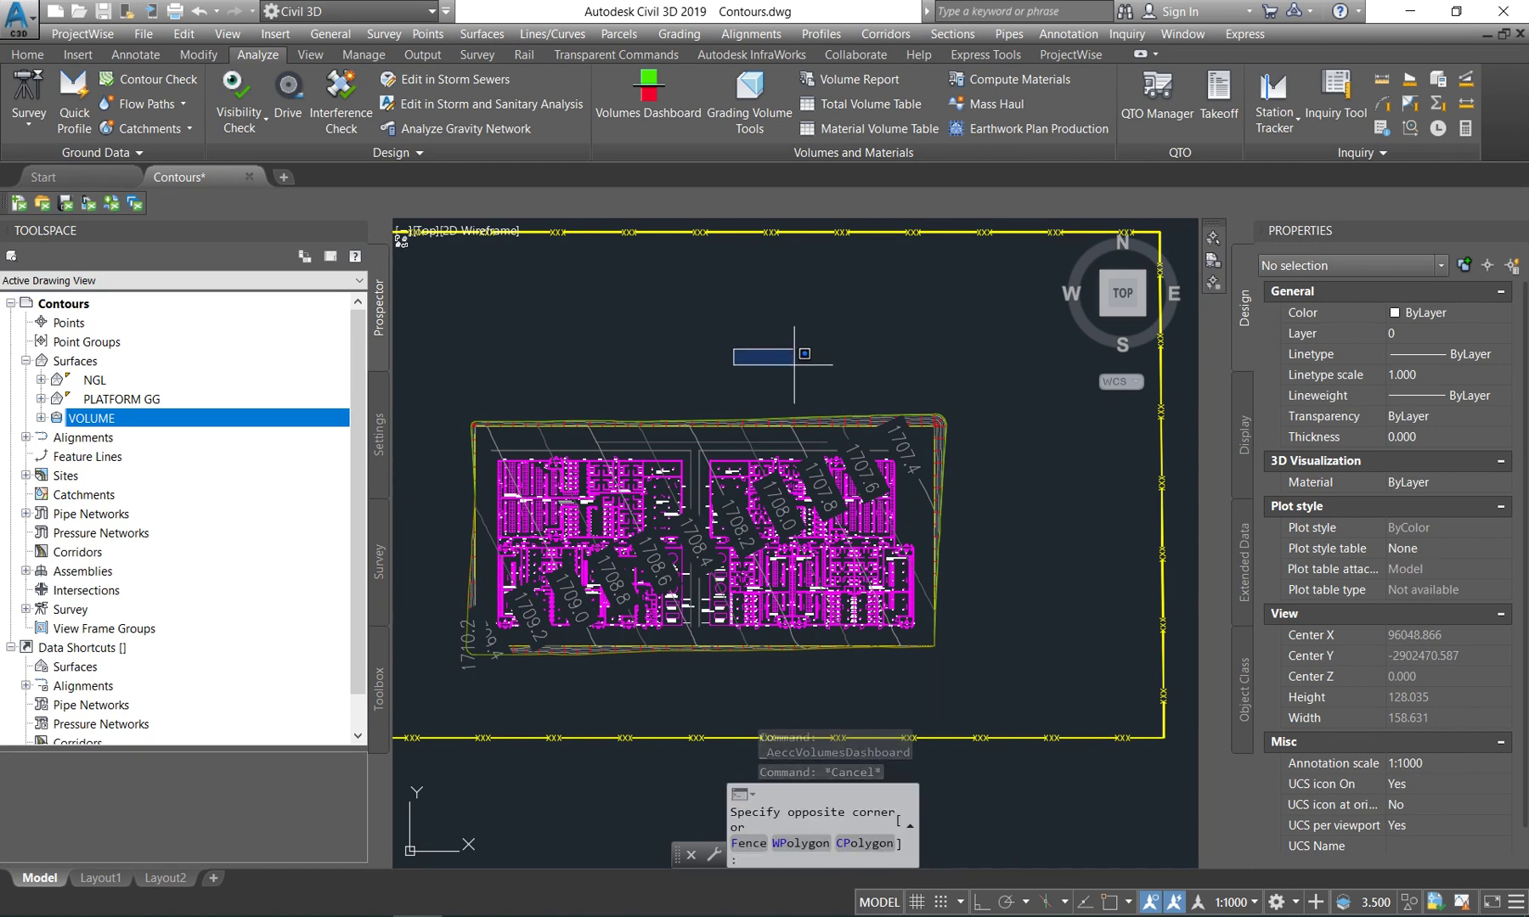
{"action": "key", "text": "Escape"}
{"action": "right_click", "coordinate": [109, 417]}
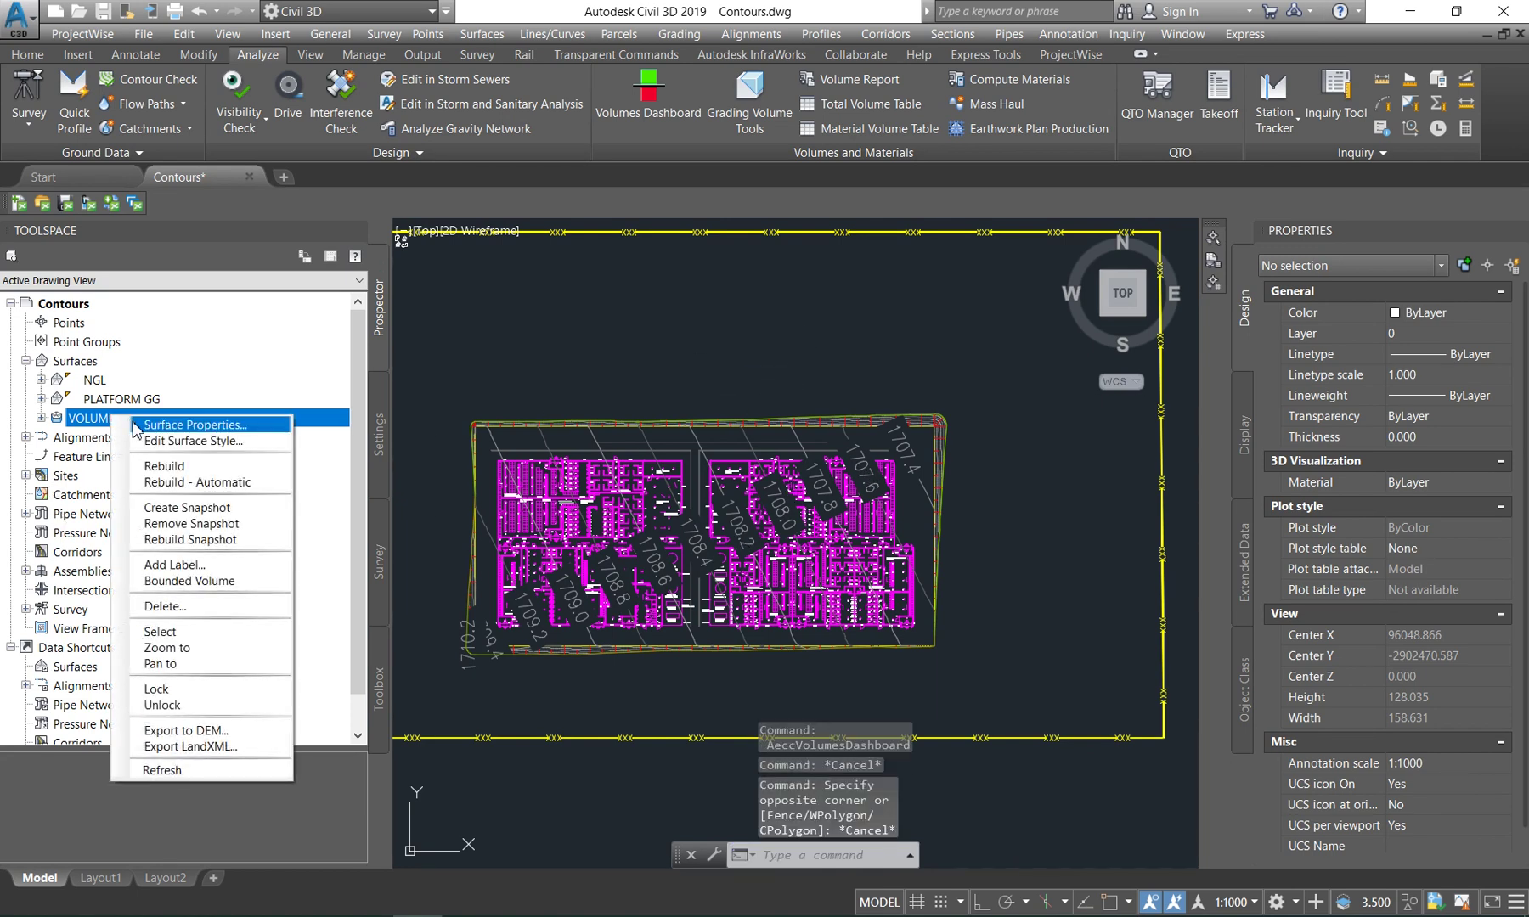
{"action": "left_click", "coordinate": [143, 427]}
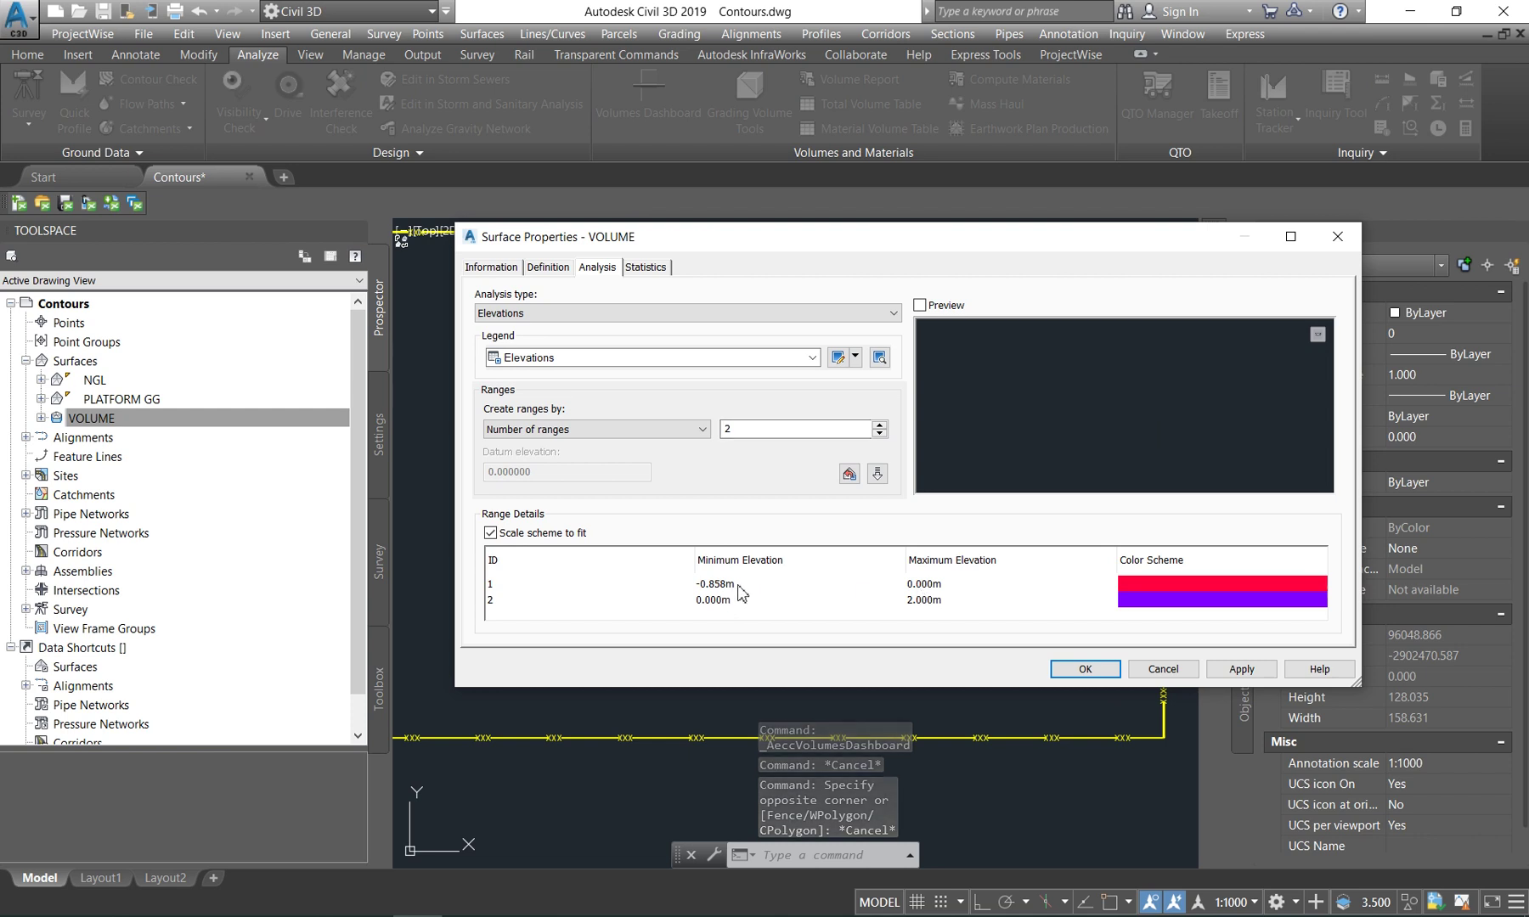
{"action": "left_click", "coordinate": [877, 476]}
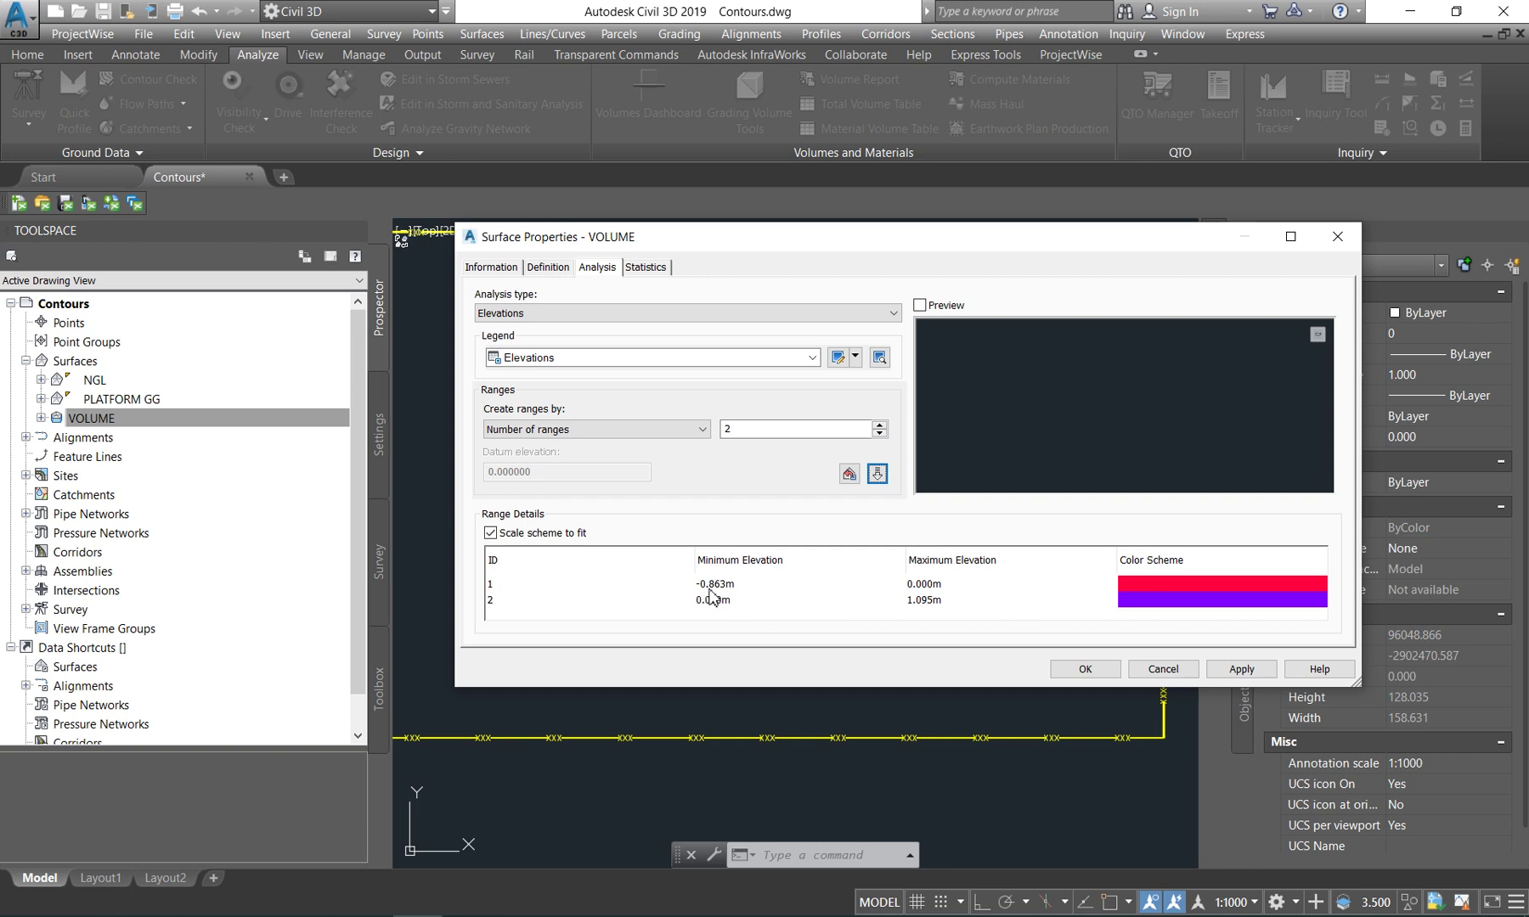
{"action": "left_click", "coordinate": [1085, 670]}
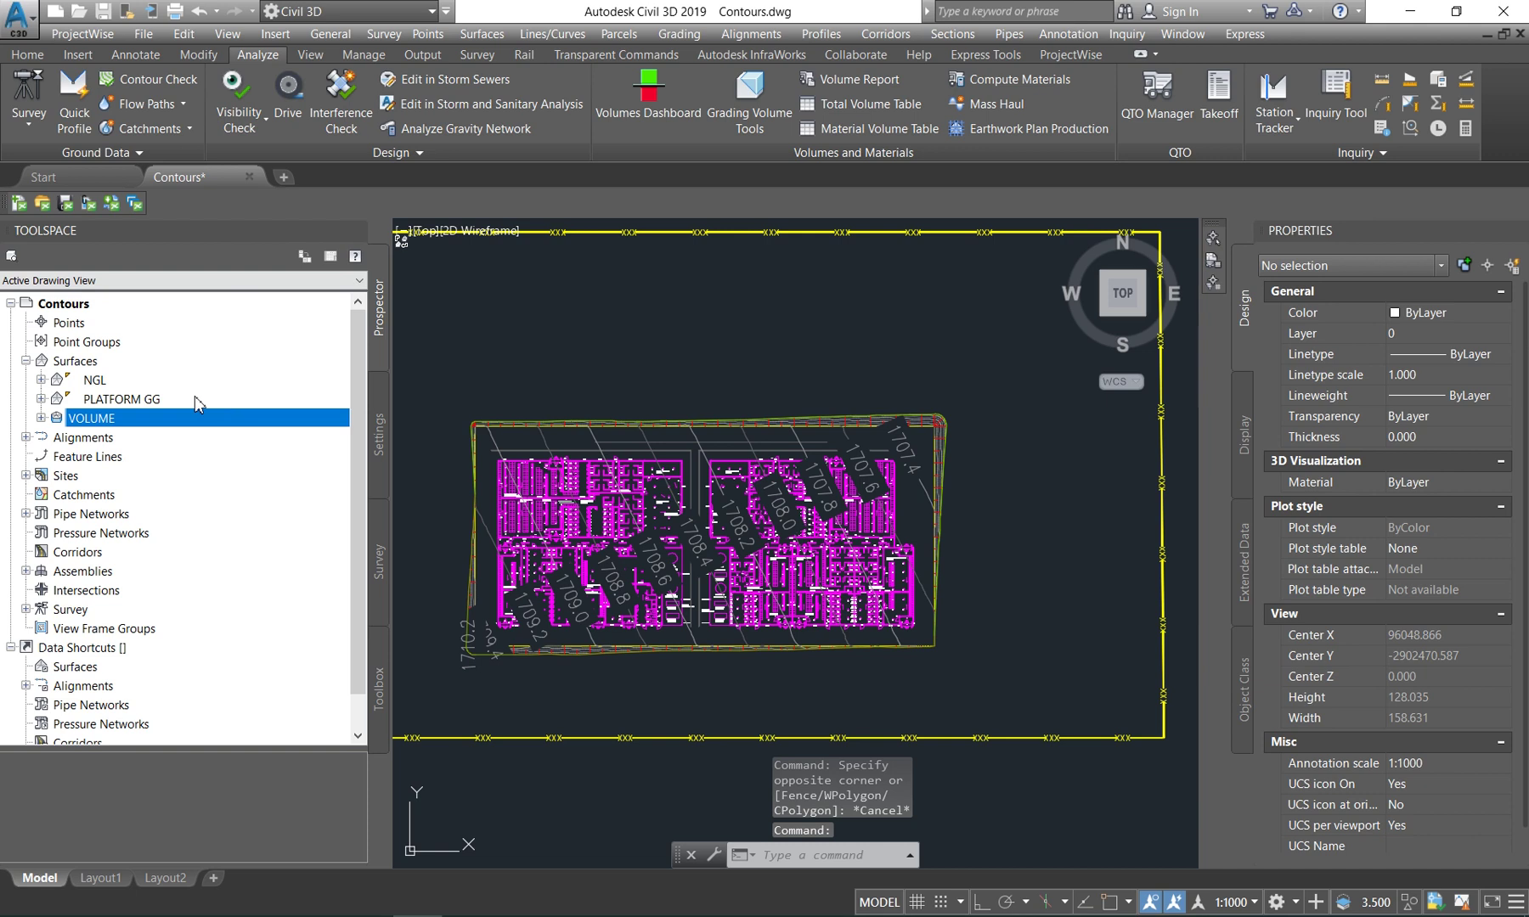
Change the VOLUME surface style to Elevations.
{"action": "right_click", "coordinate": [140, 422]}
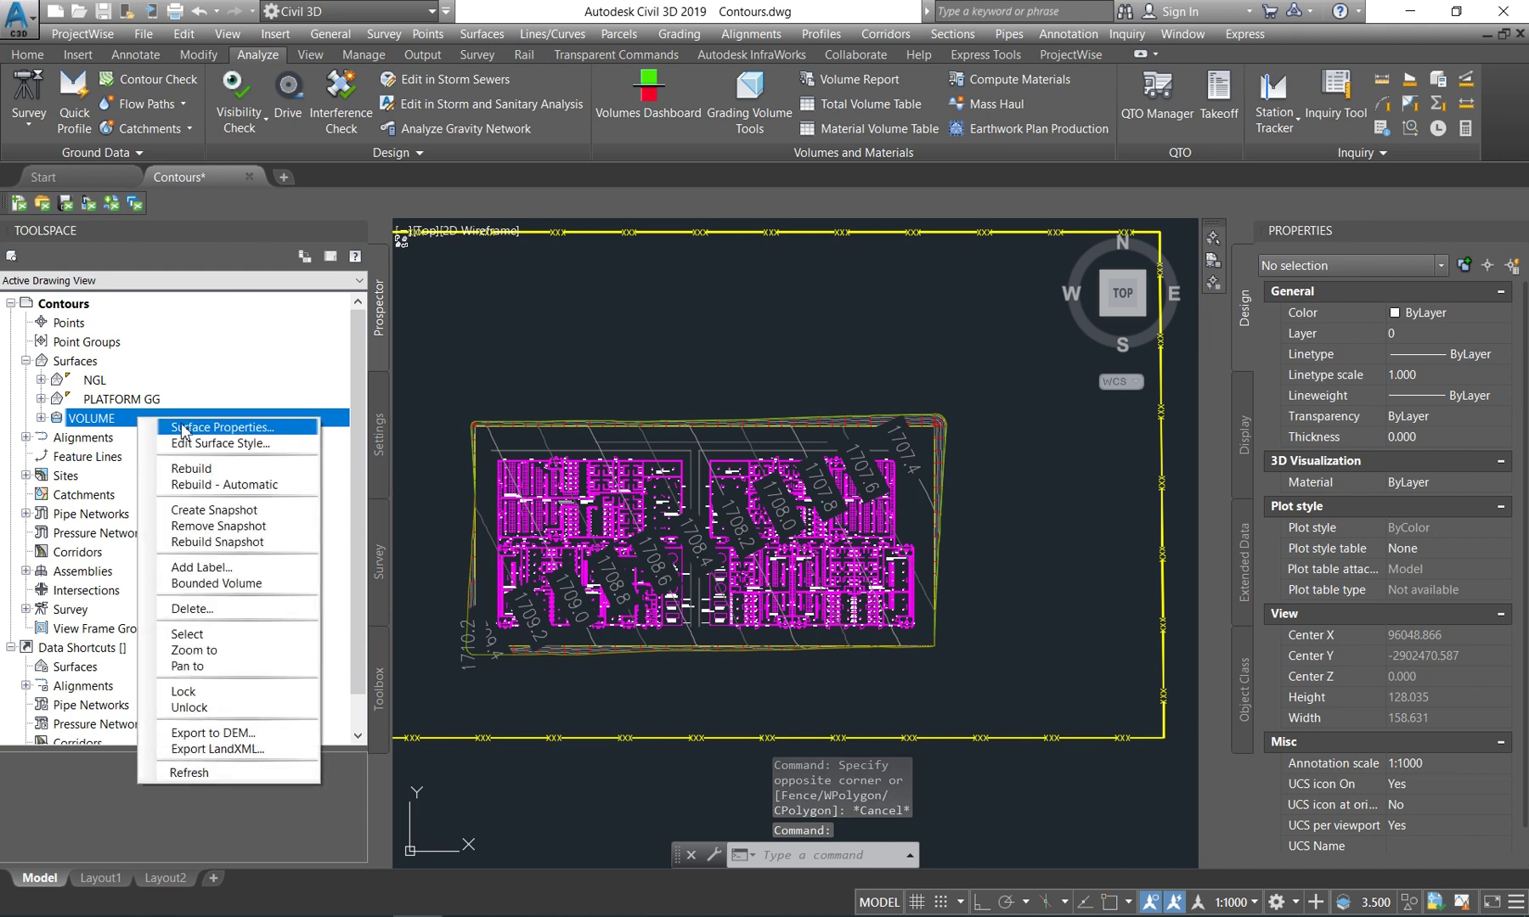
{"action": "left_click", "coordinate": [187, 428]}
{"action": "left_click", "coordinate": [491, 266]}
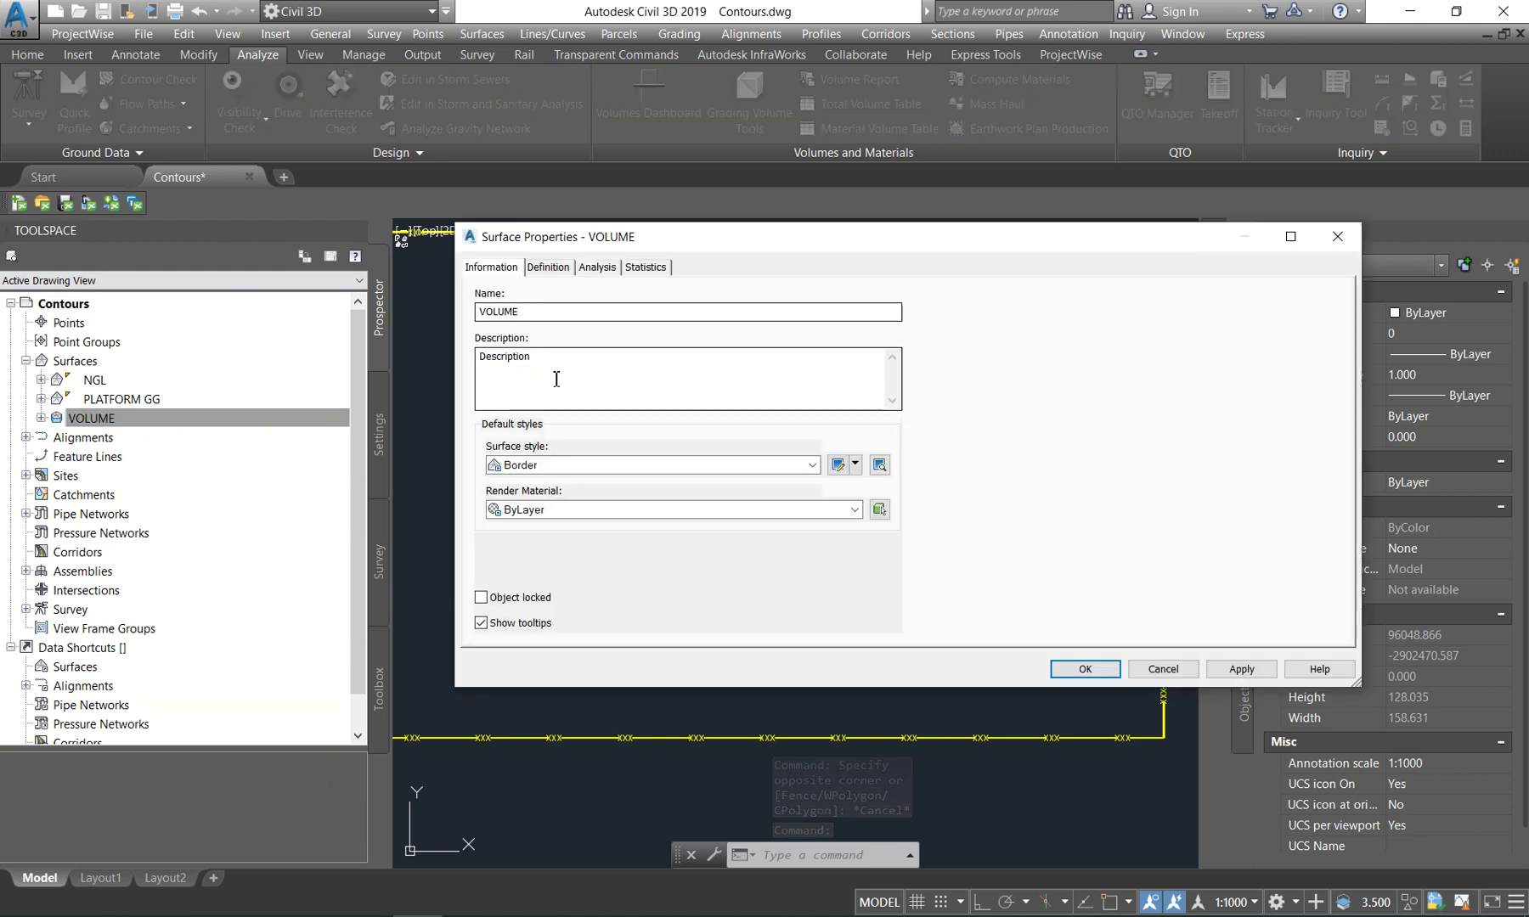
{"action": "left_click", "coordinate": [646, 464]}
{"action": "scroll", "coordinate": [582, 645], "scroll_direction": "down", "scroll_amount": 3}
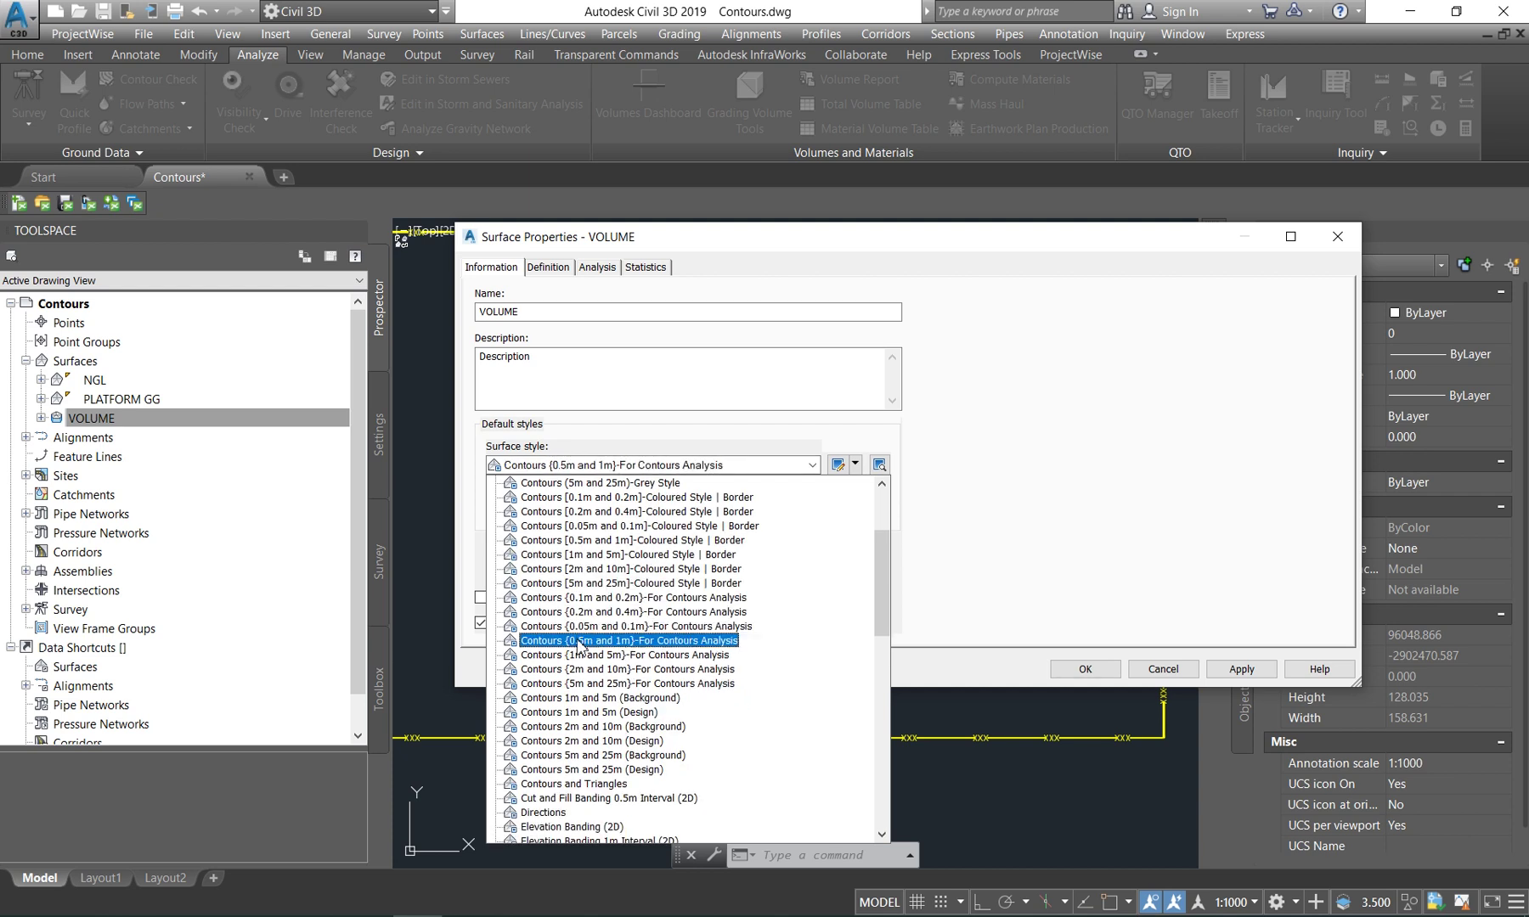
{"action": "left_click", "coordinate": [541, 827]}
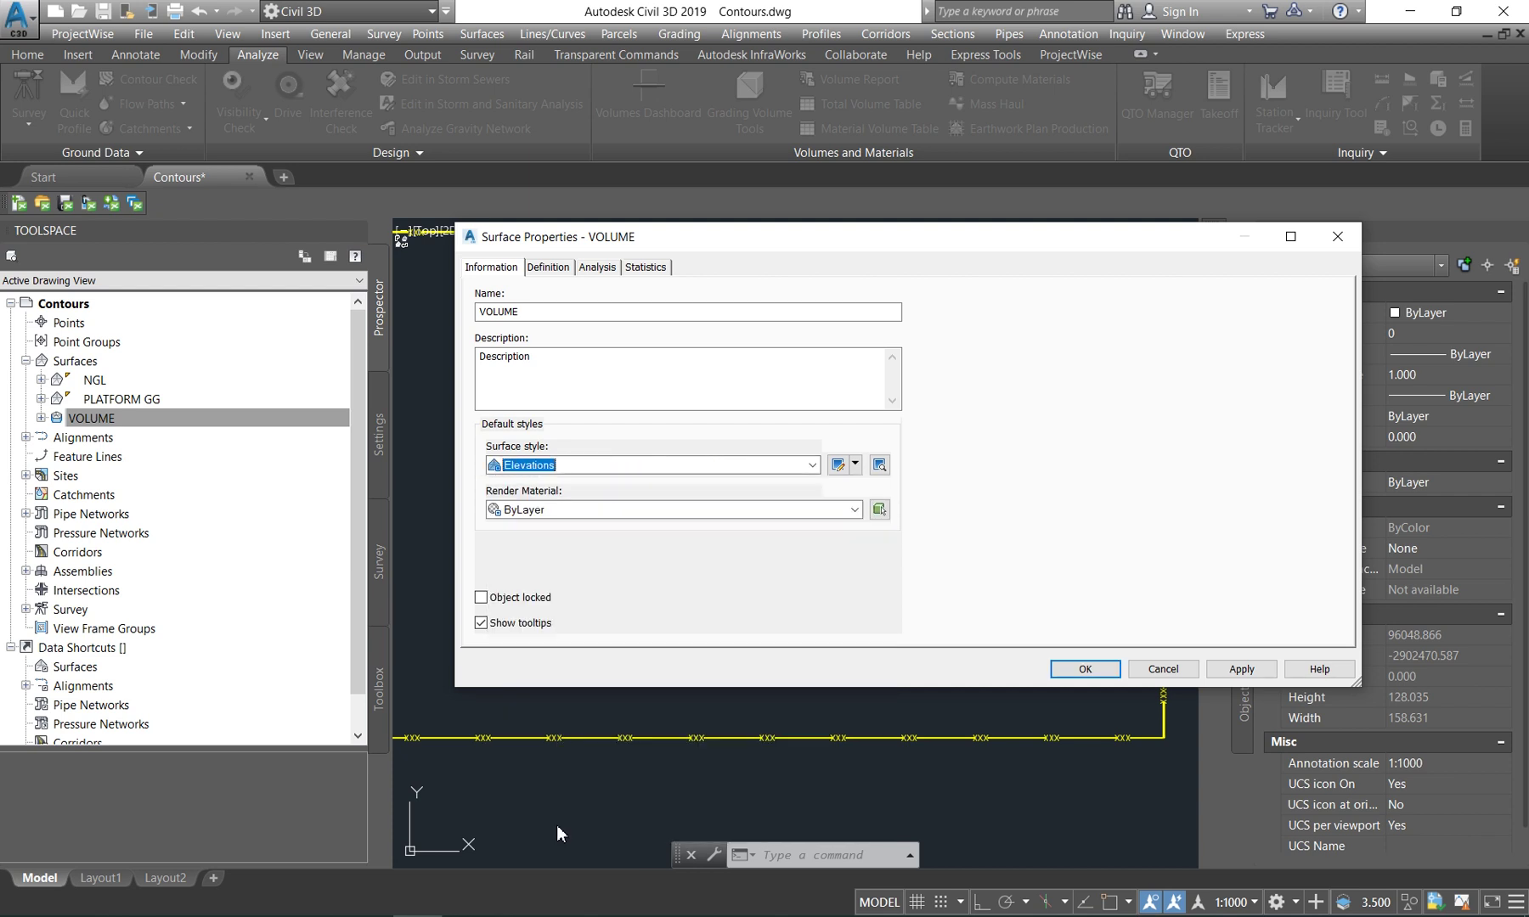
{"action": "left_click", "coordinate": [1085, 669]}
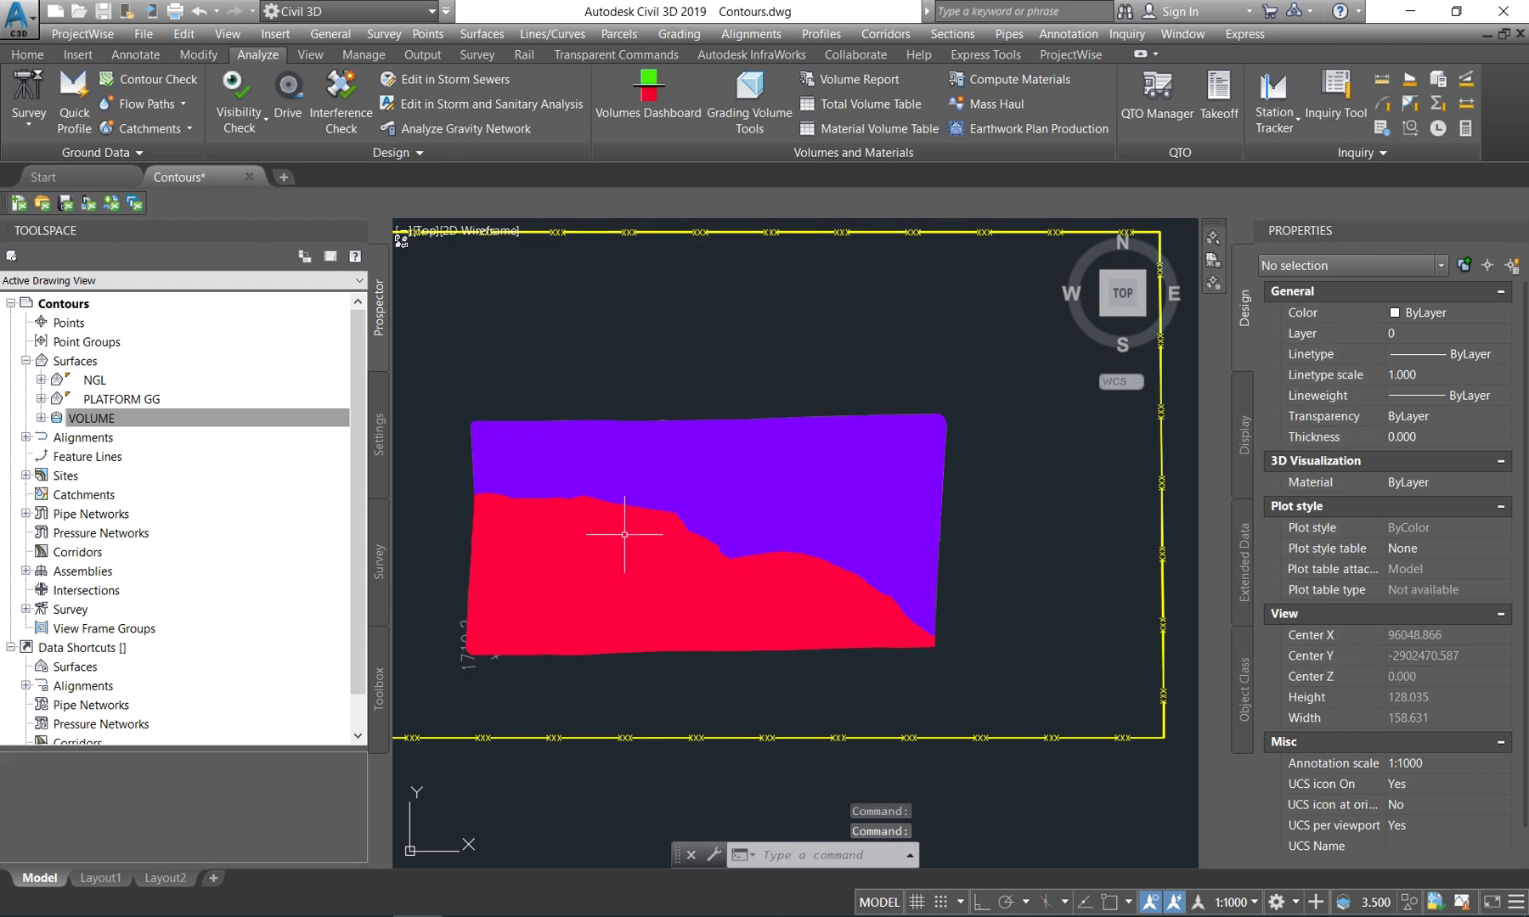
{"action": "left_click", "coordinate": [919, 451]}
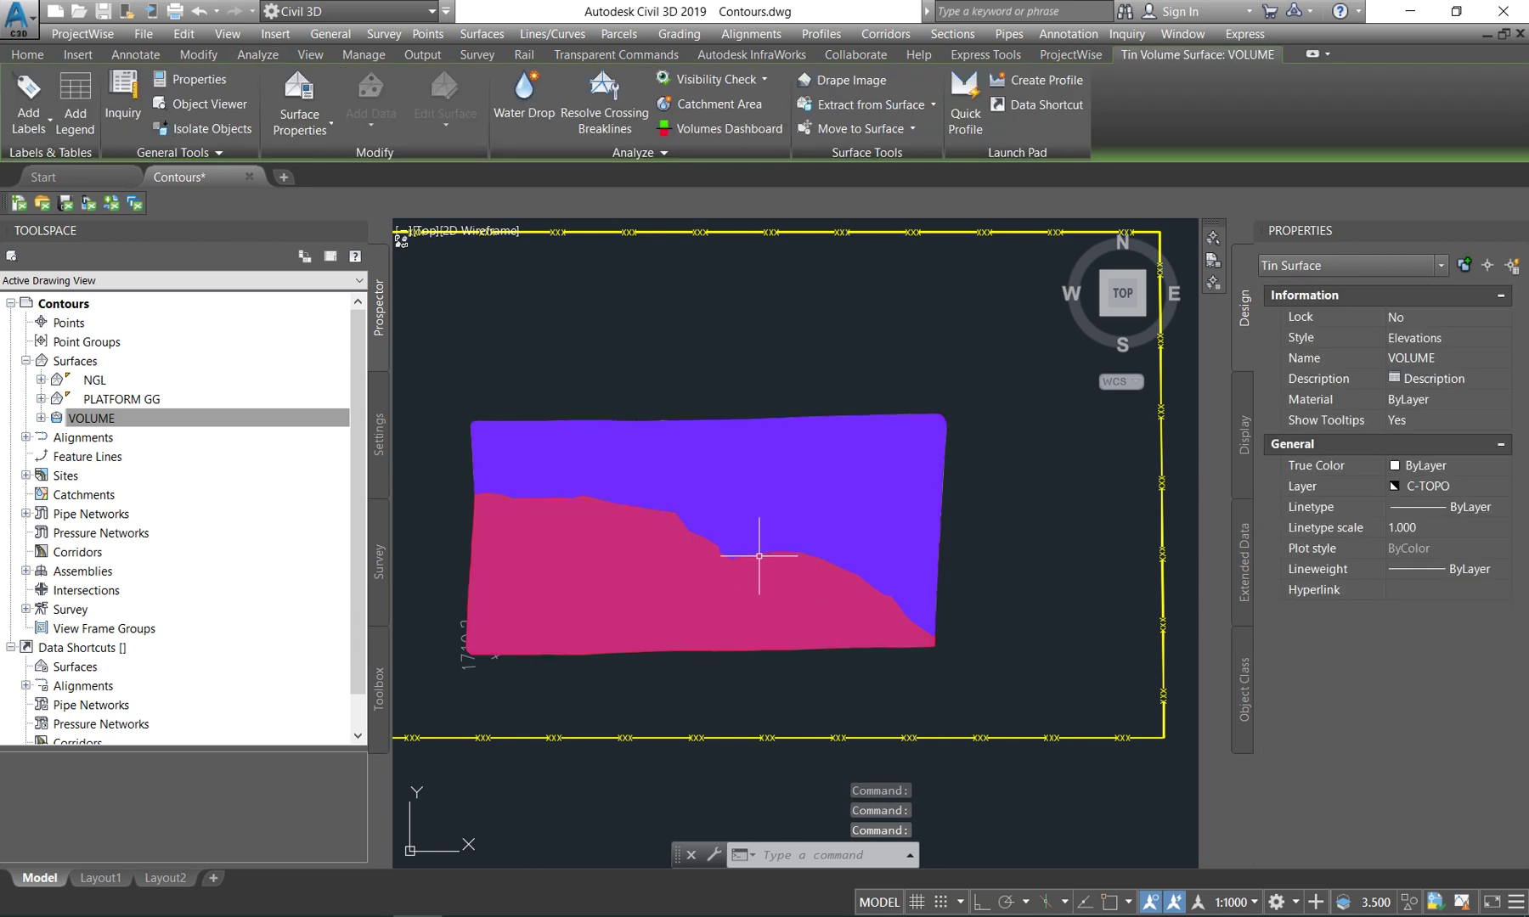
{"action": "right_click", "coordinate": [695, 367]}
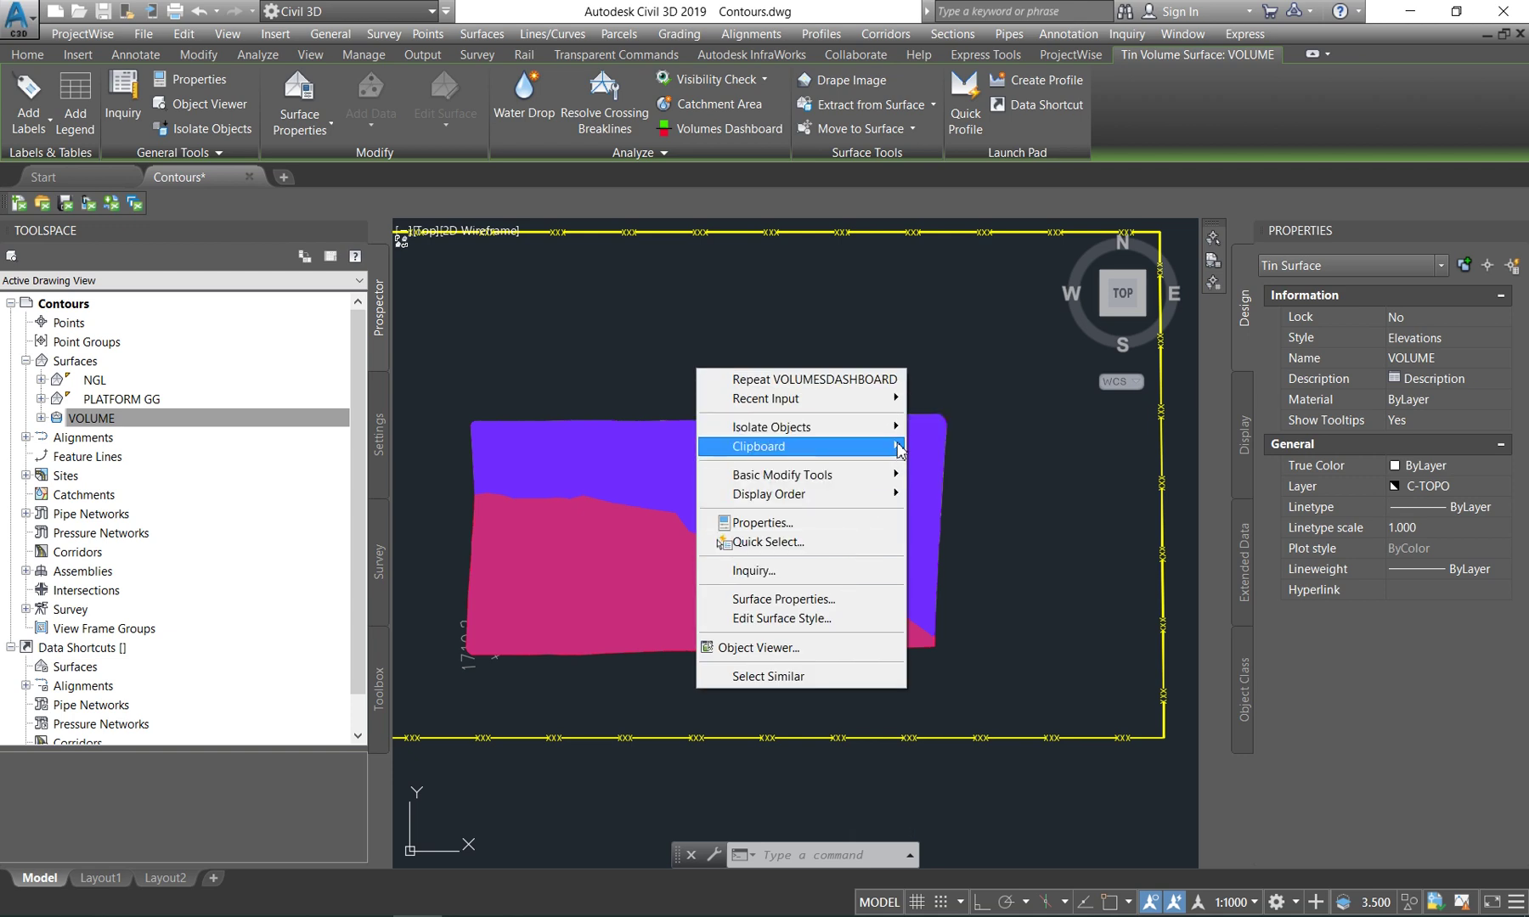
{"action": "mouse_move", "coordinate": [892, 446]}
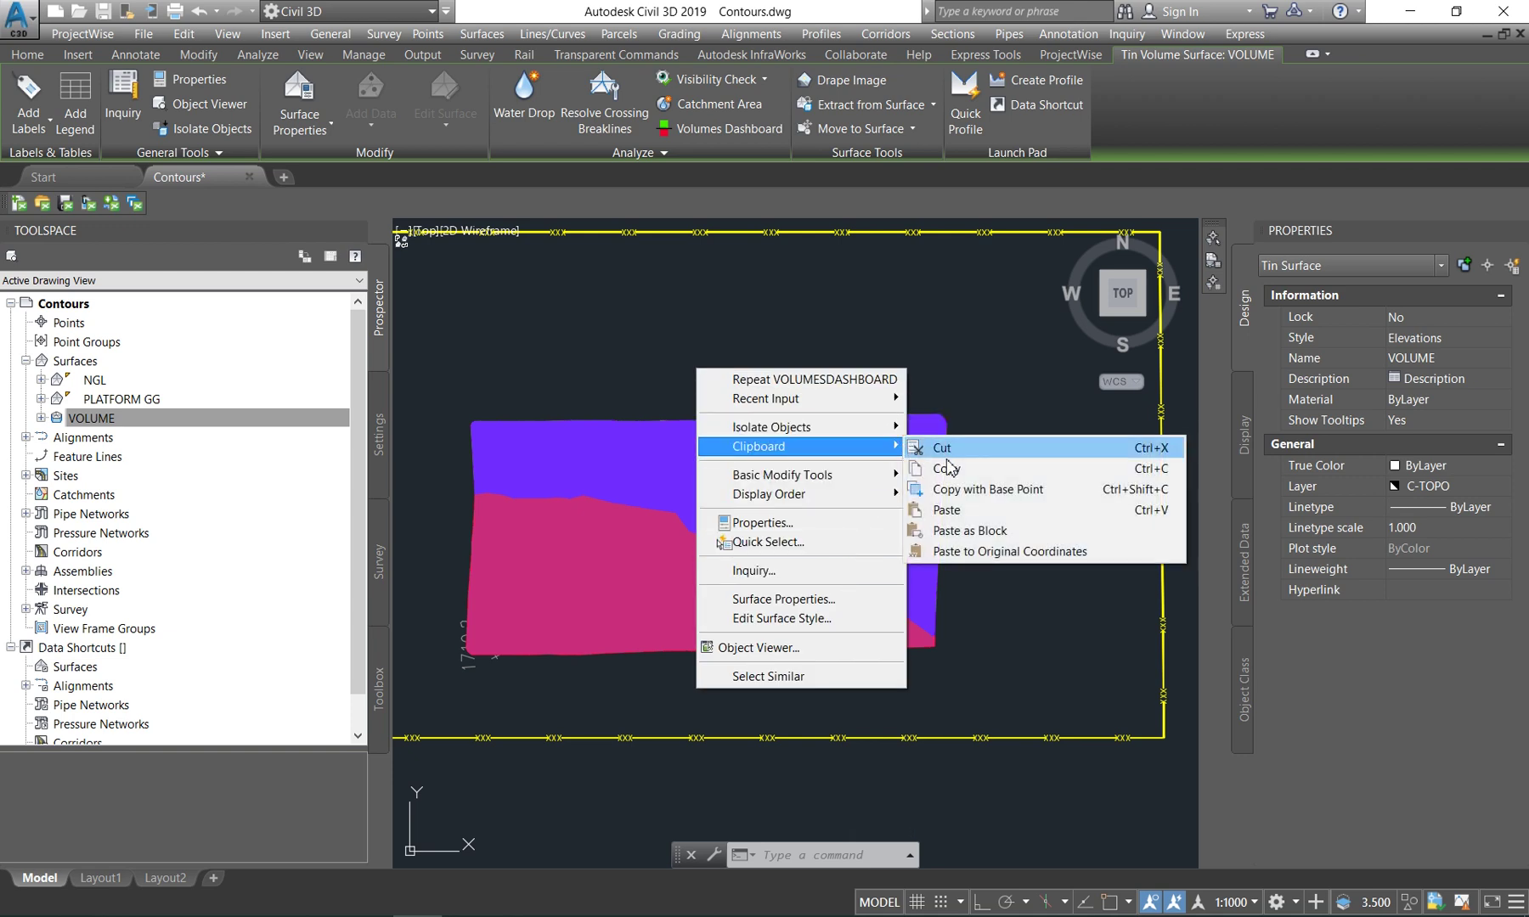
{"action": "left_click", "coordinate": [652, 449]}
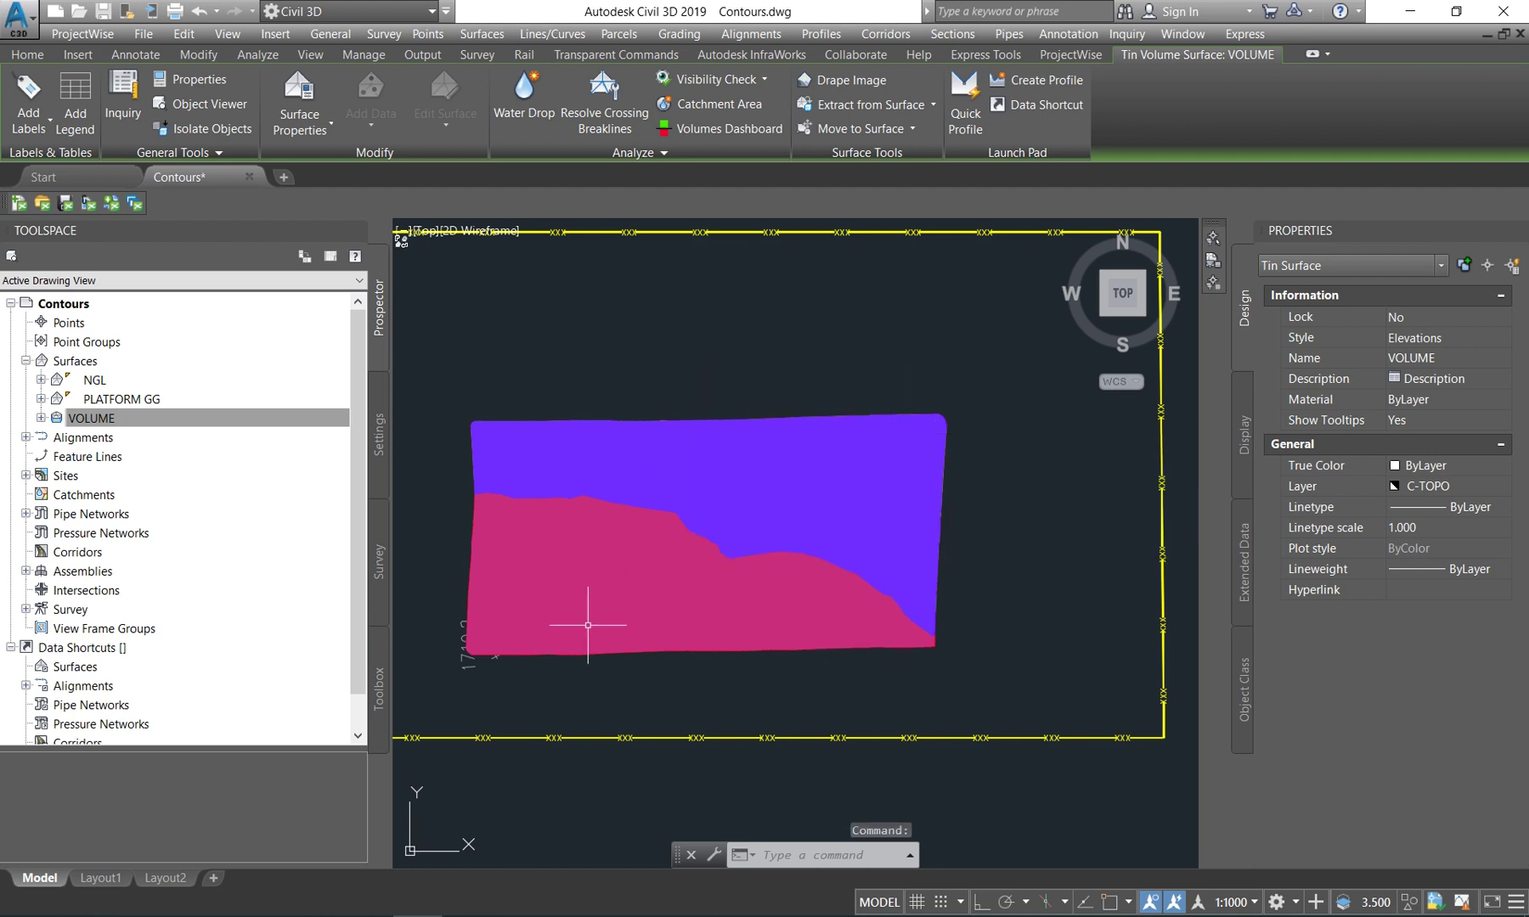